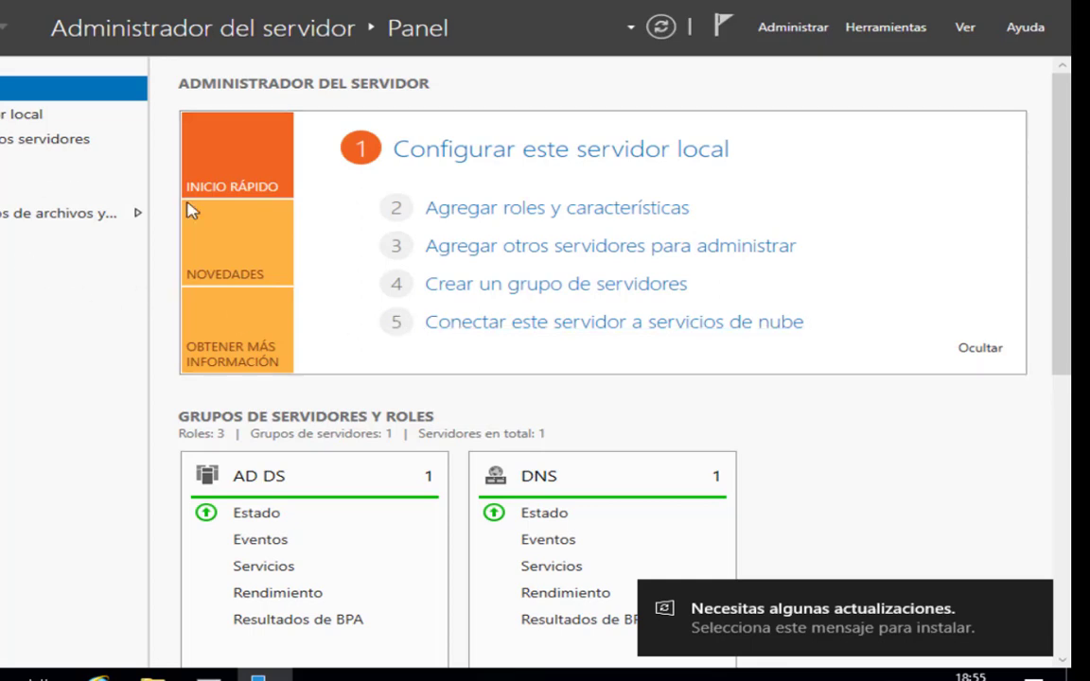
Open Active Directory Users and Computers on the server and maximize its window.
click(879, 27)
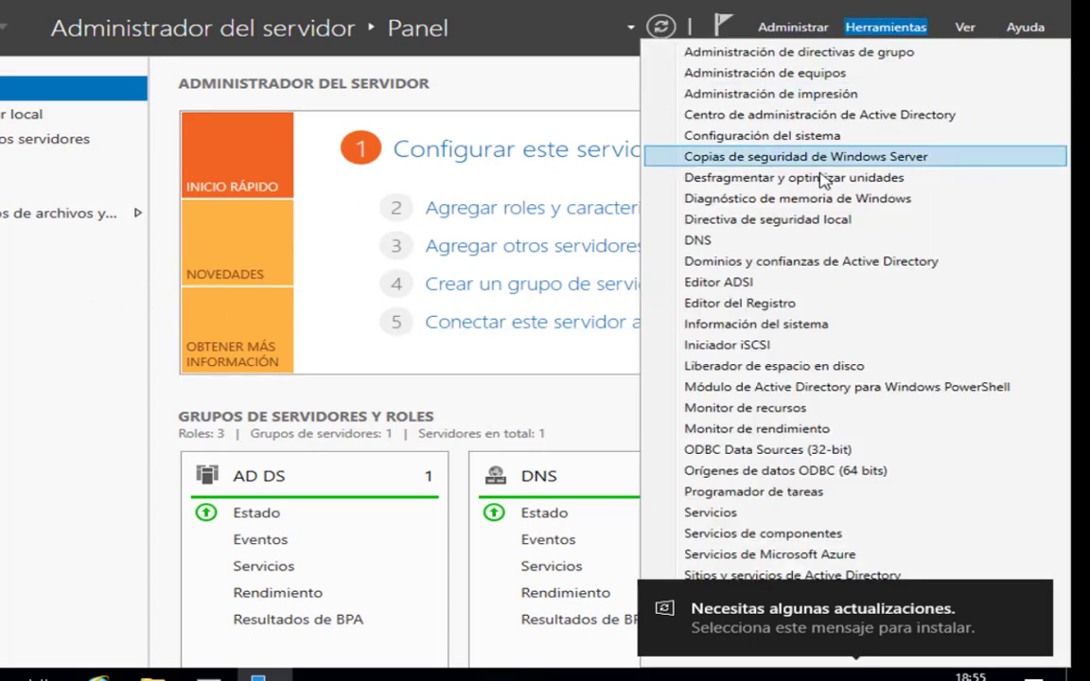
click(1038, 594)
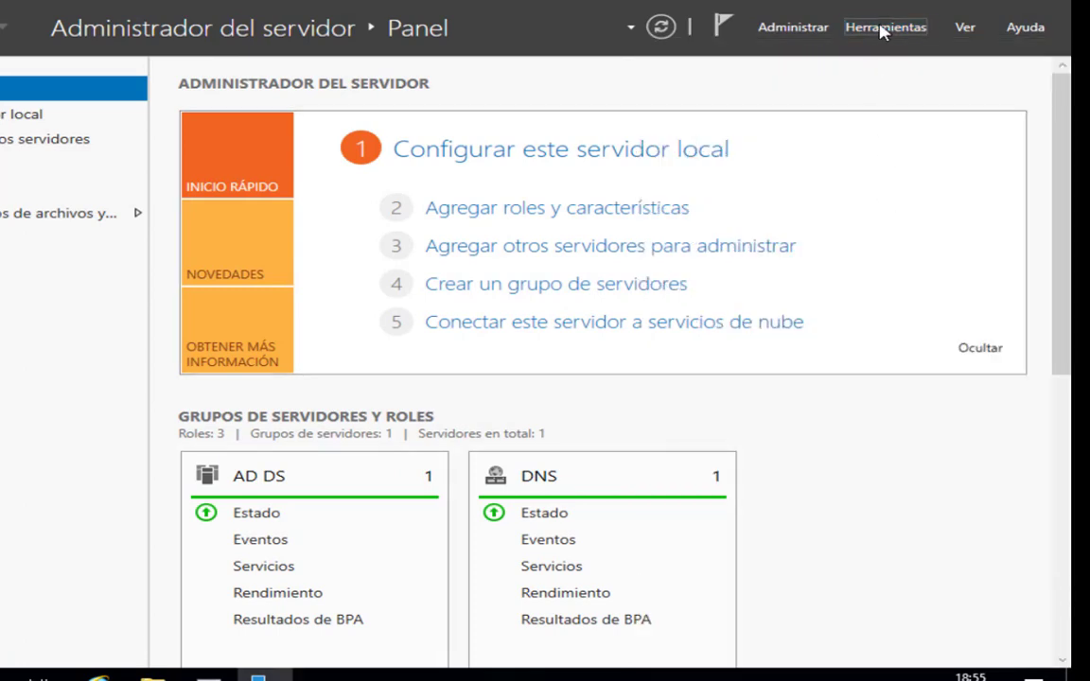
click(880, 28)
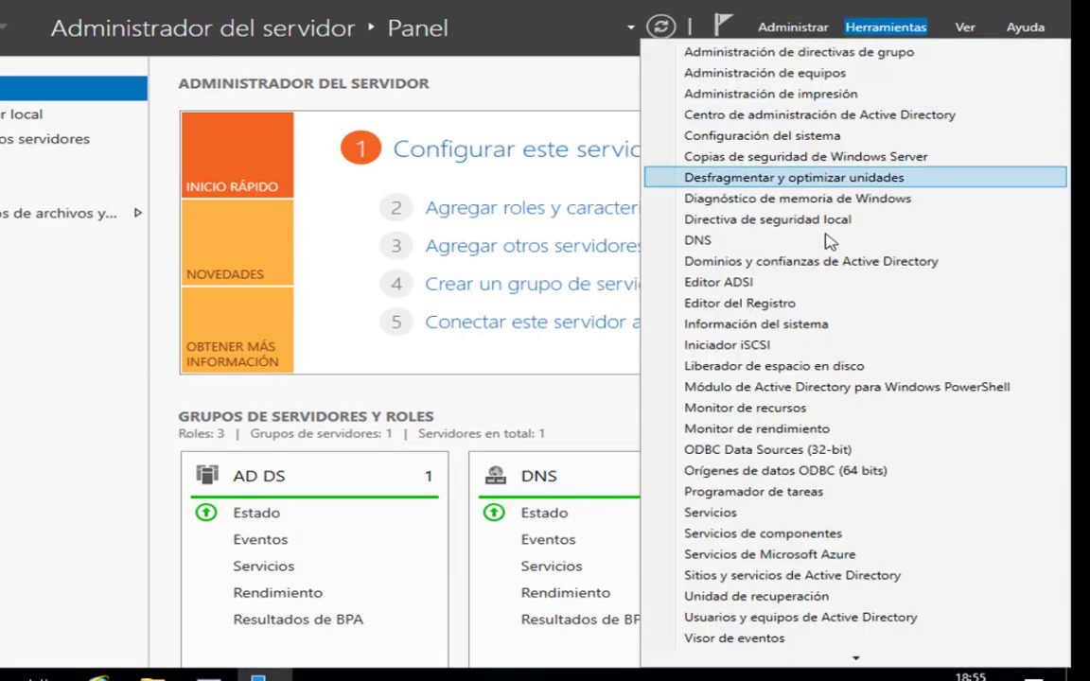
click(859, 620)
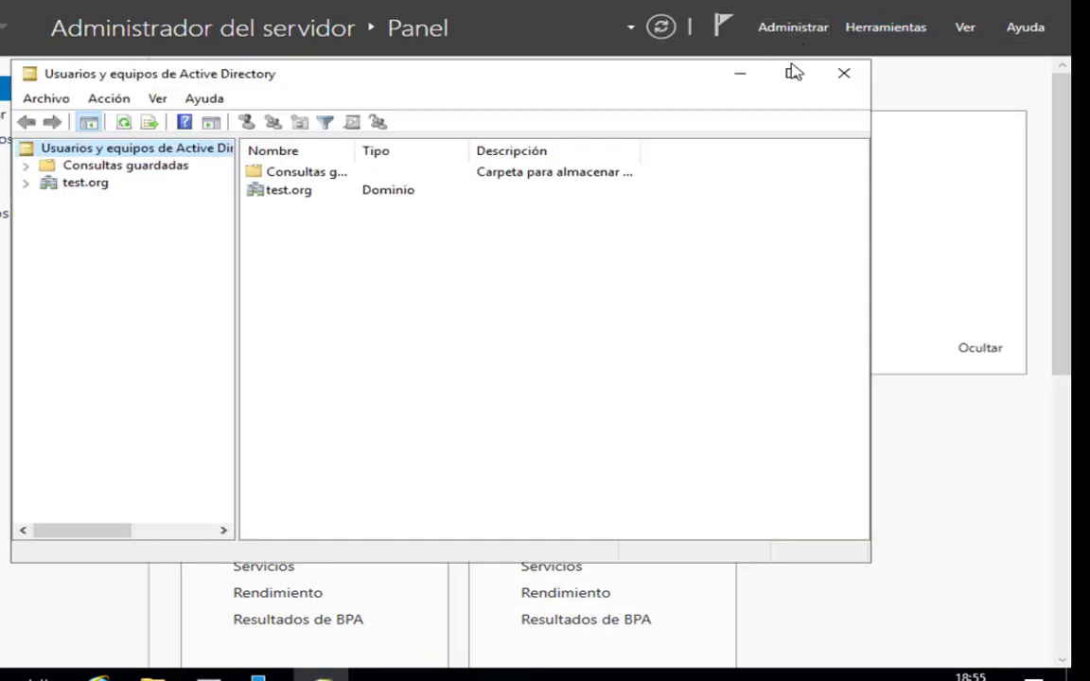
click(792, 75)
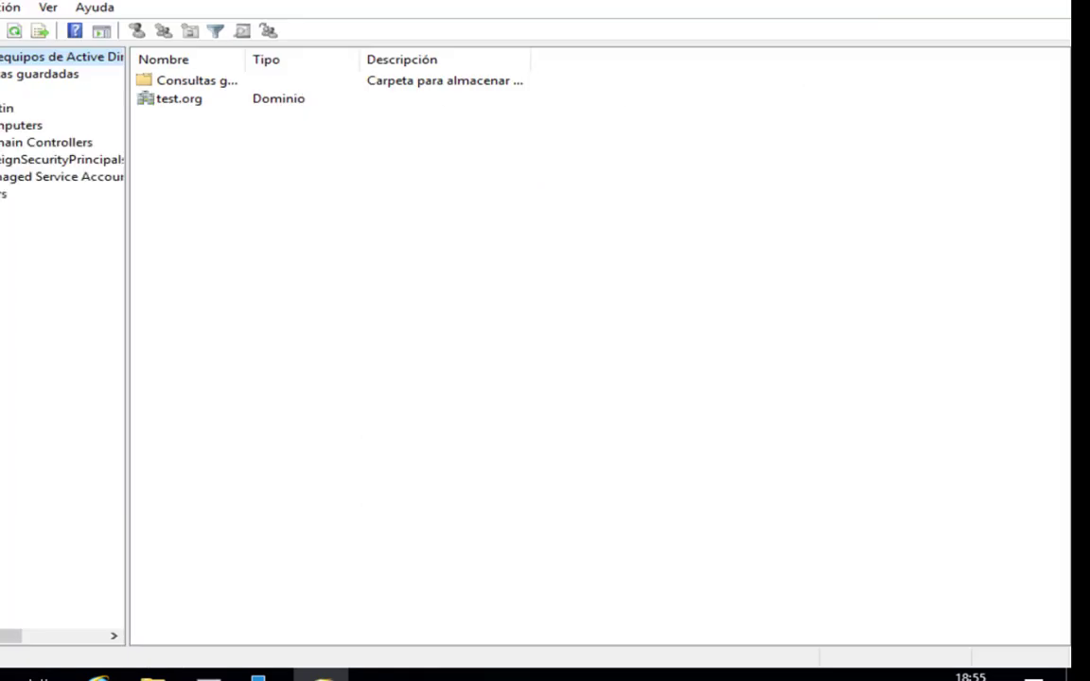
Delete the computer PC1 from the Computers container of the test.org domain.
click(21, 125)
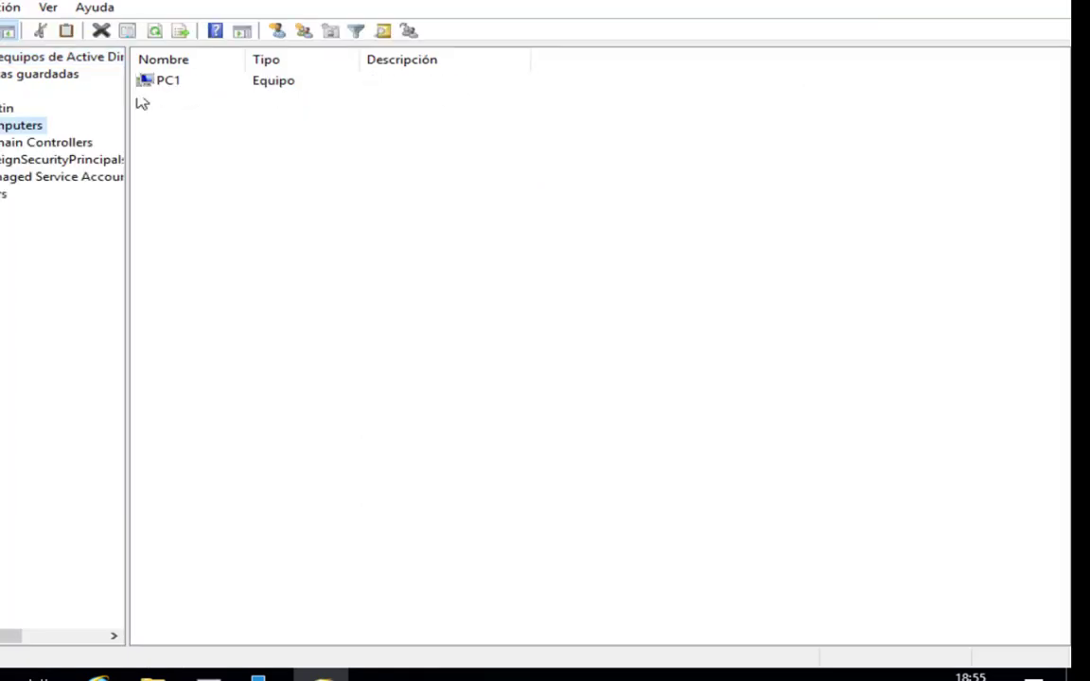
click(163, 87)
key(Delete)
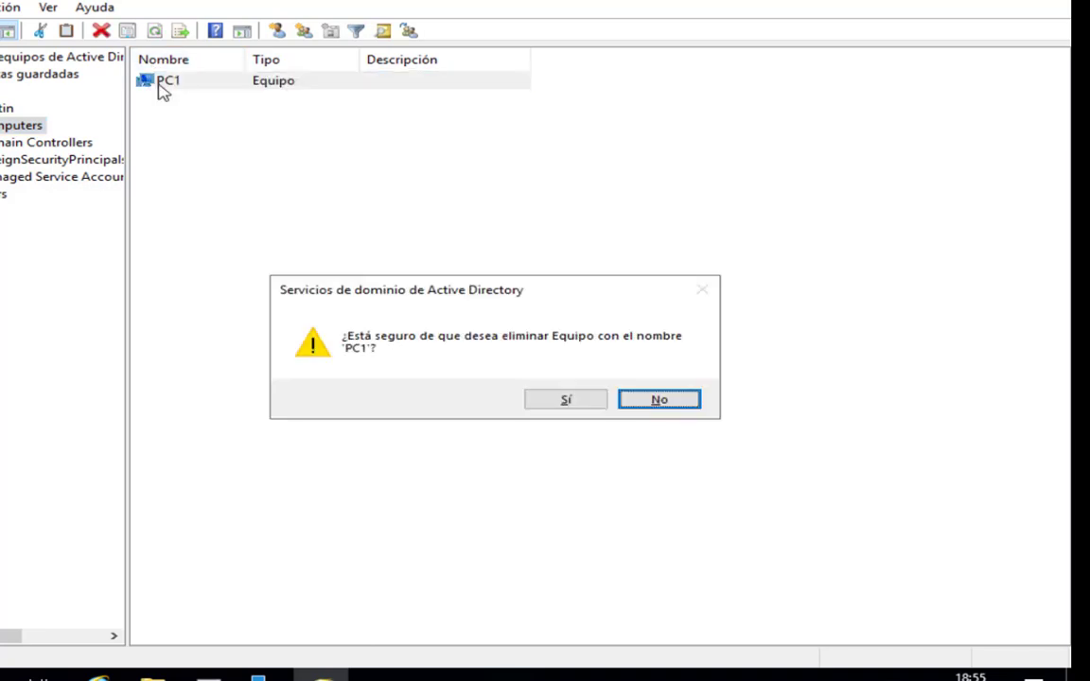
click(555, 398)
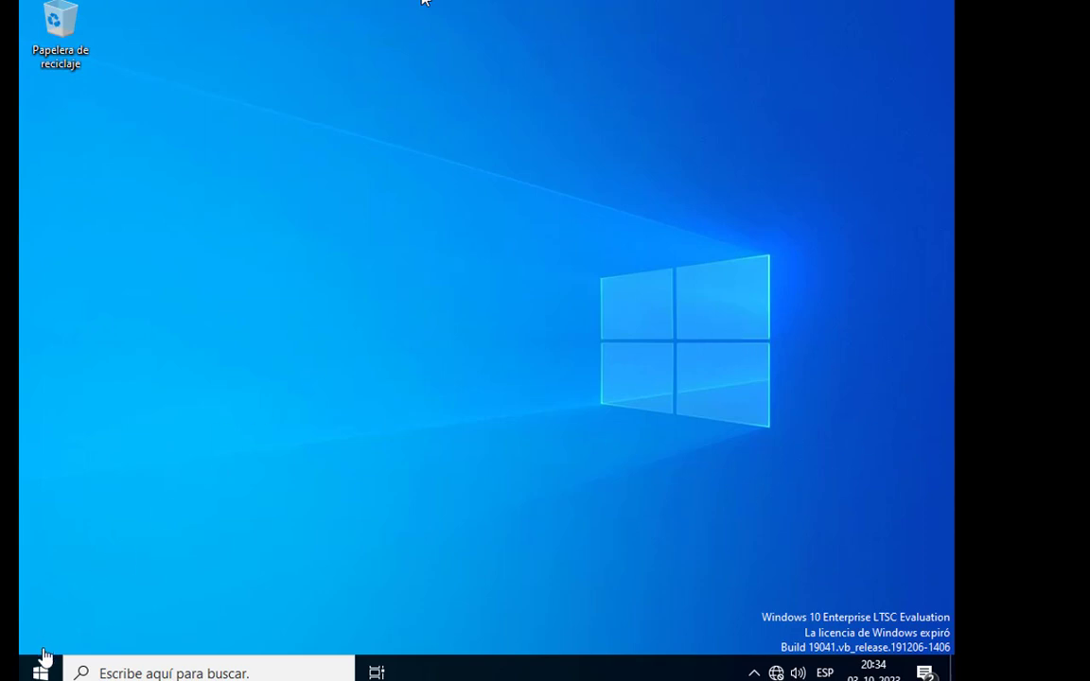
Switch back to the Windows Server 2019 V2 virtual machine and hide the virtual machine library.
mouse_move(424, 2)
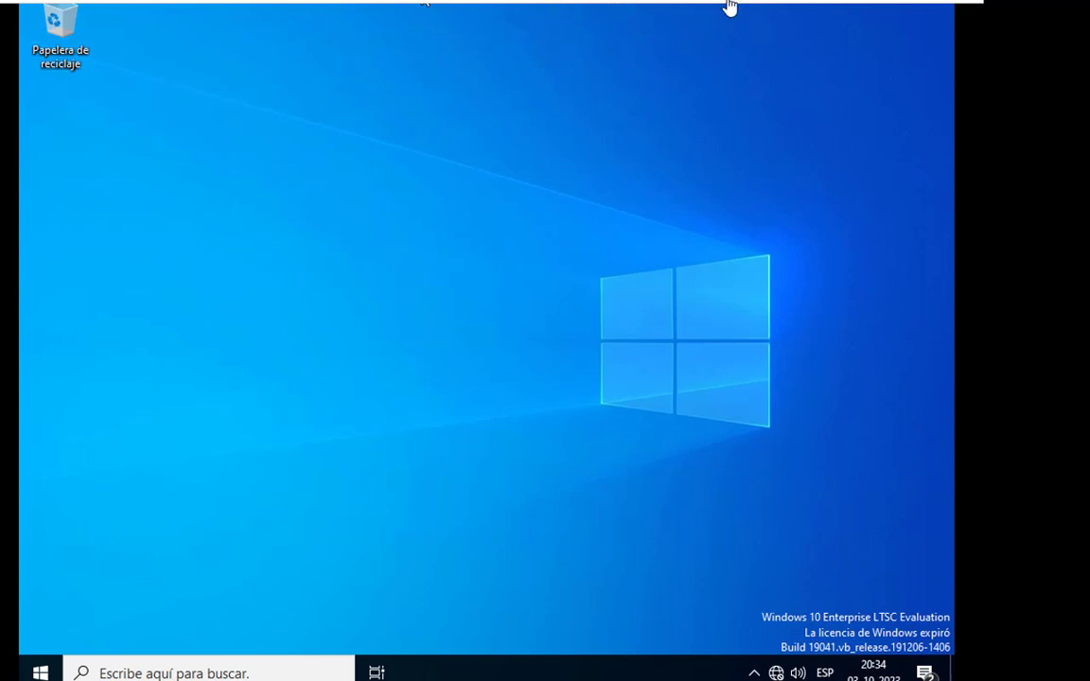
right_click(686, 5)
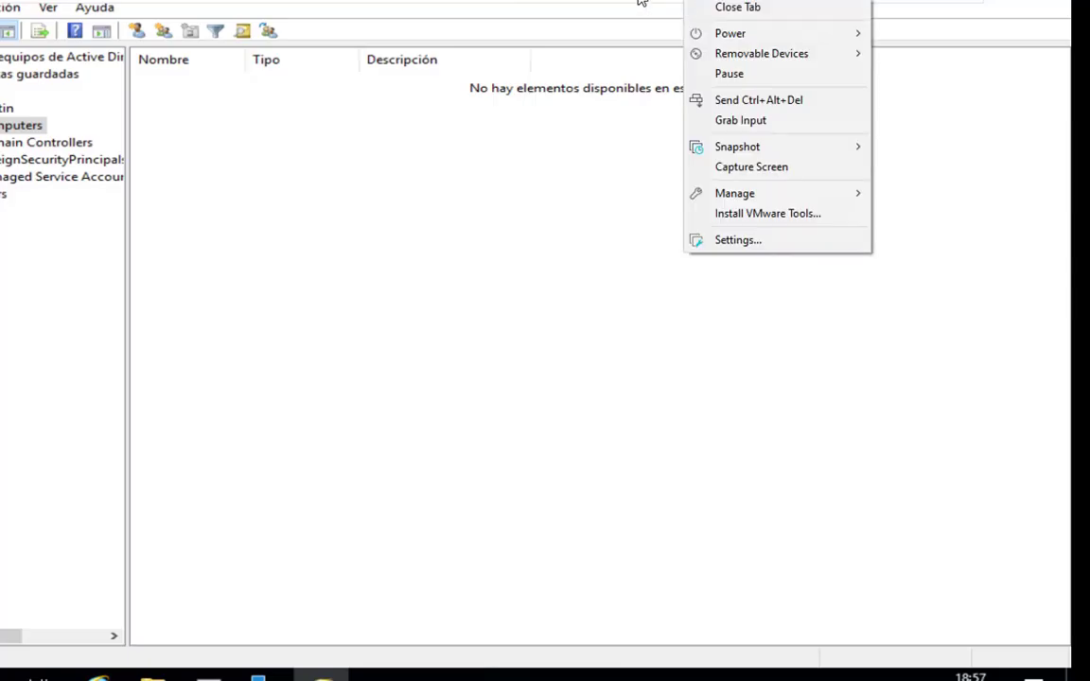
click(679, 1)
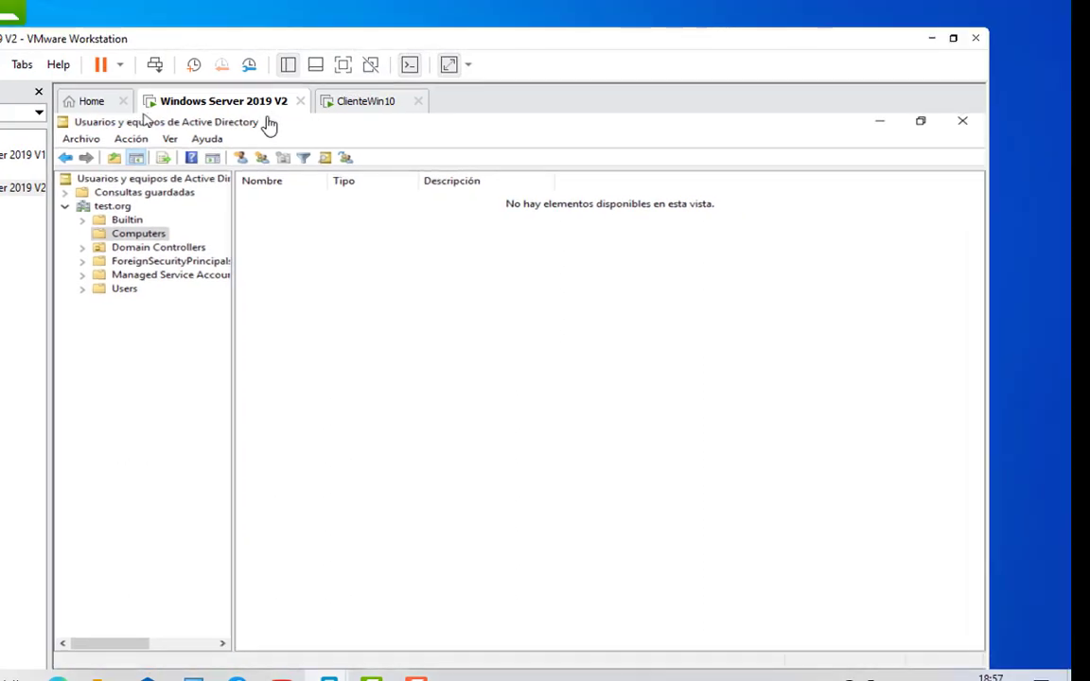
click(39, 92)
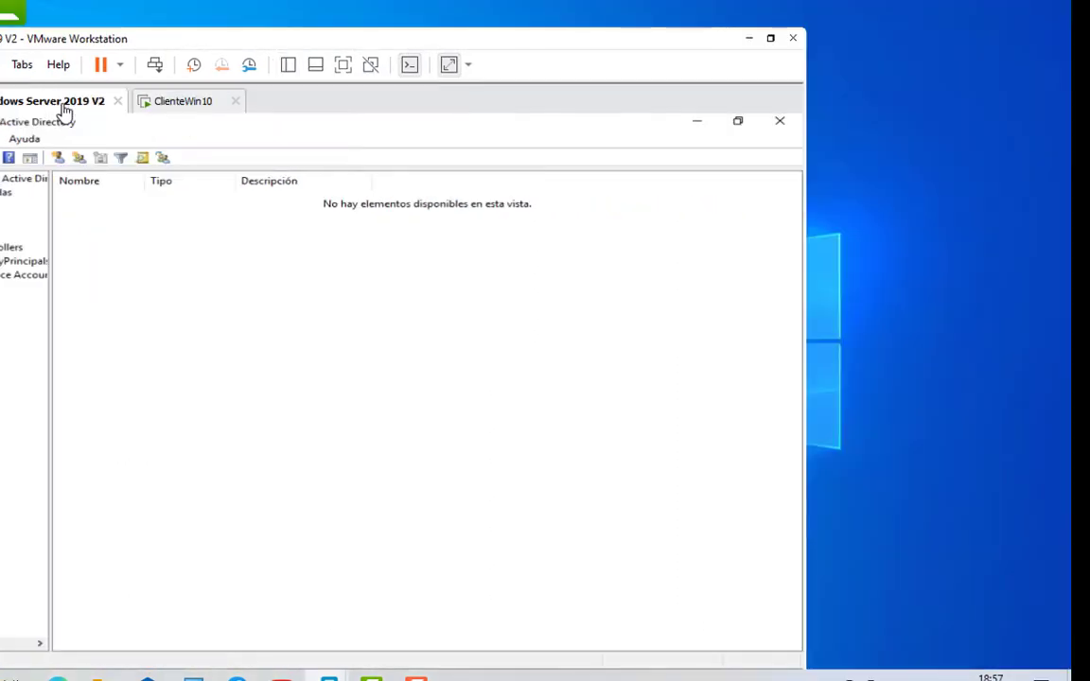
Remove the NAT network adapter from the hardware settings of the Windows Server 2019 V2 virtual machine.
right_click(64, 111)
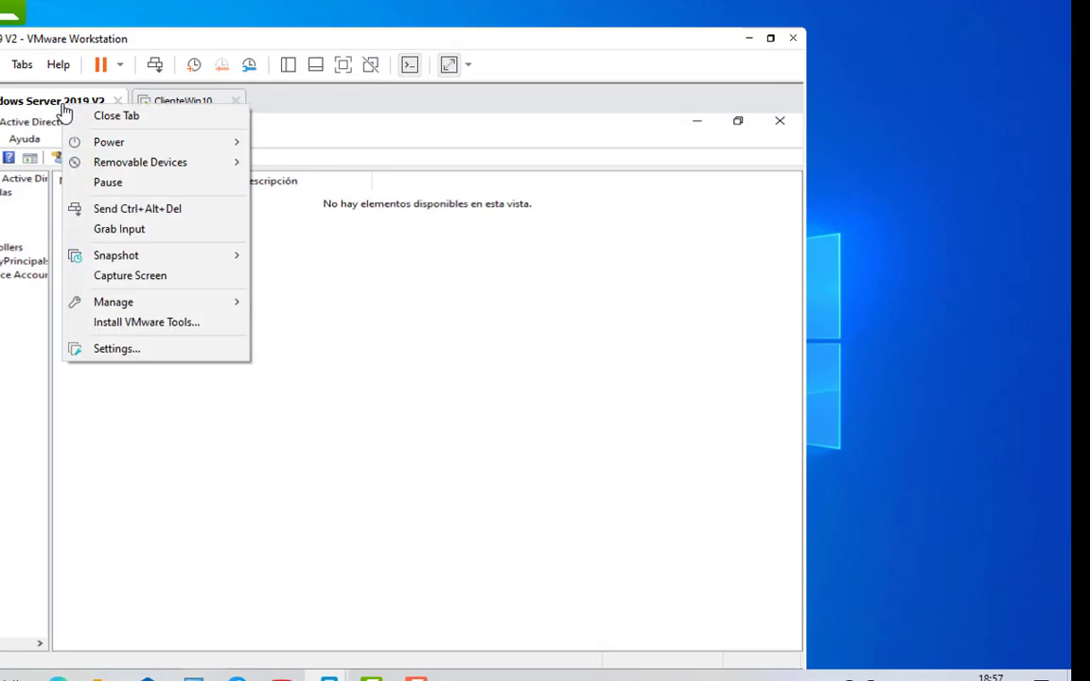
click(133, 350)
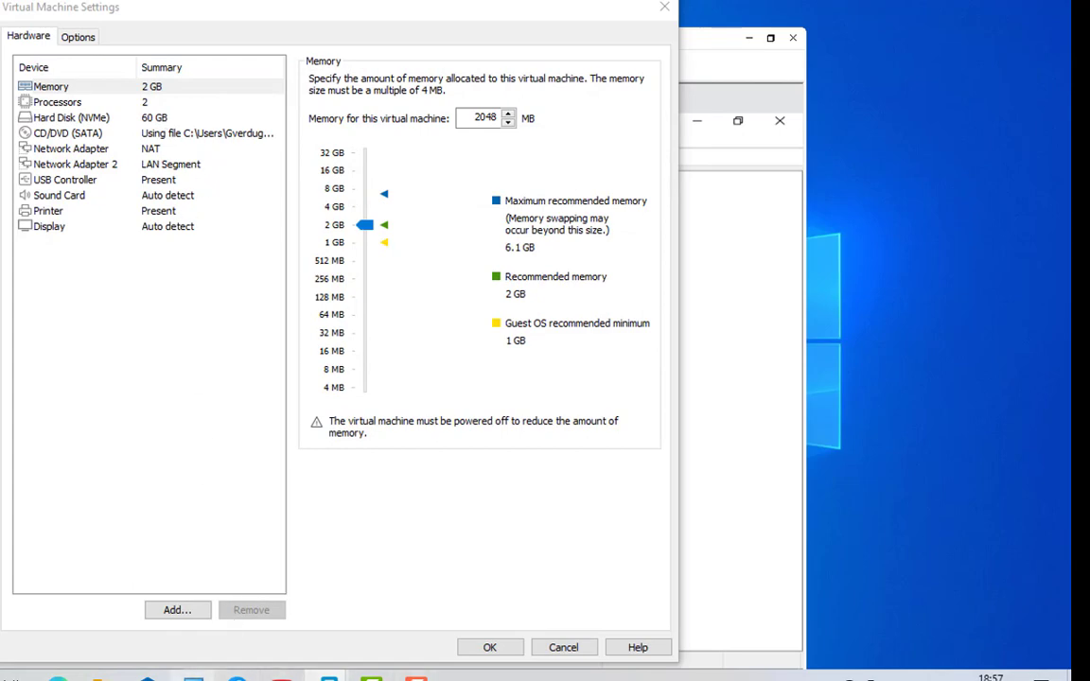
key(super+plus)
click(793, 151)
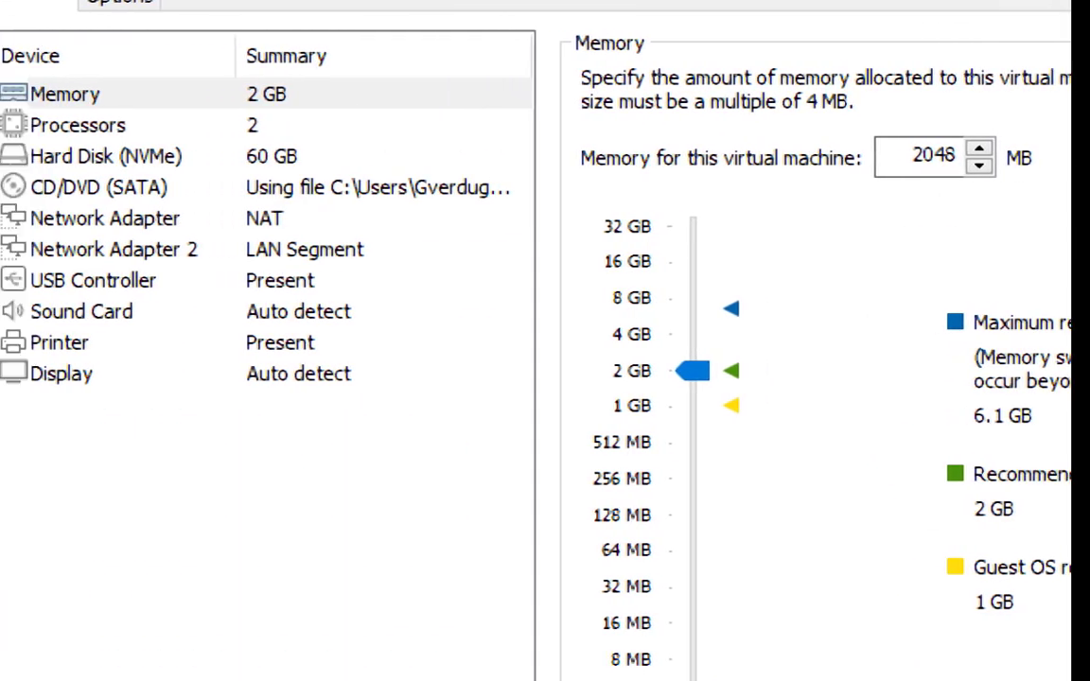
click(94, 218)
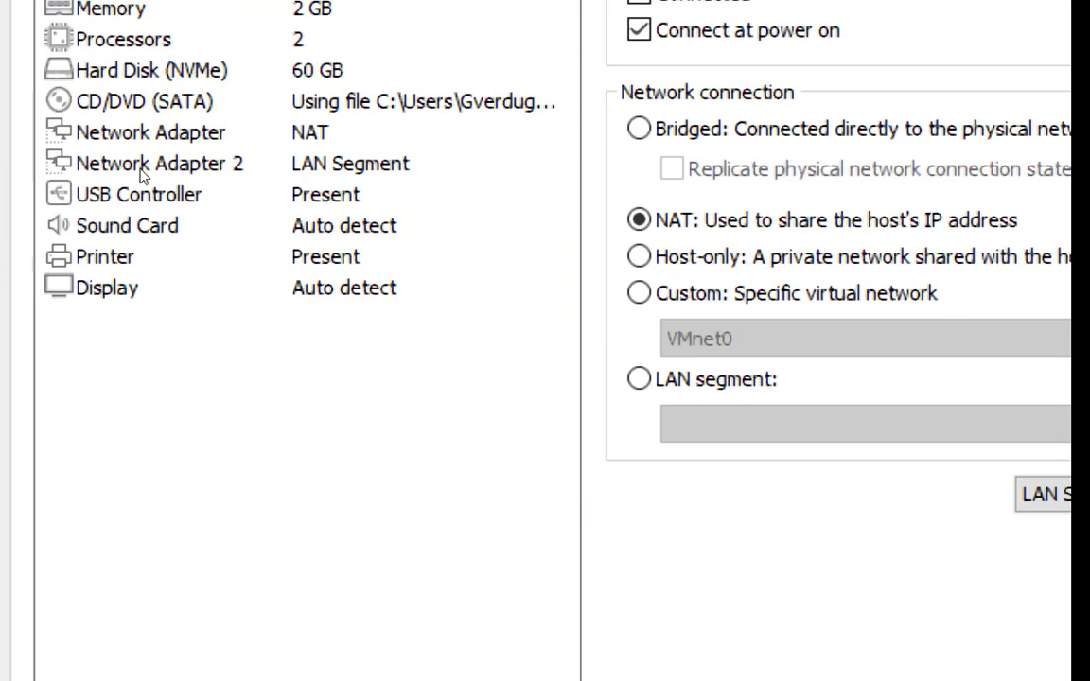
click(138, 165)
key(Up)
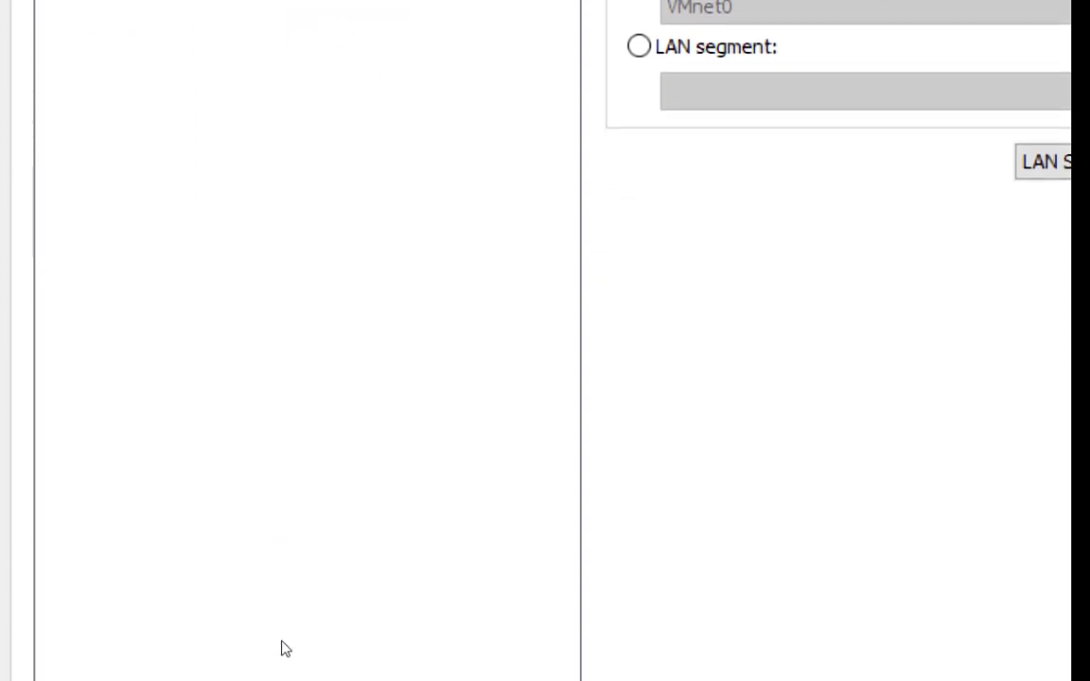
key(Down)
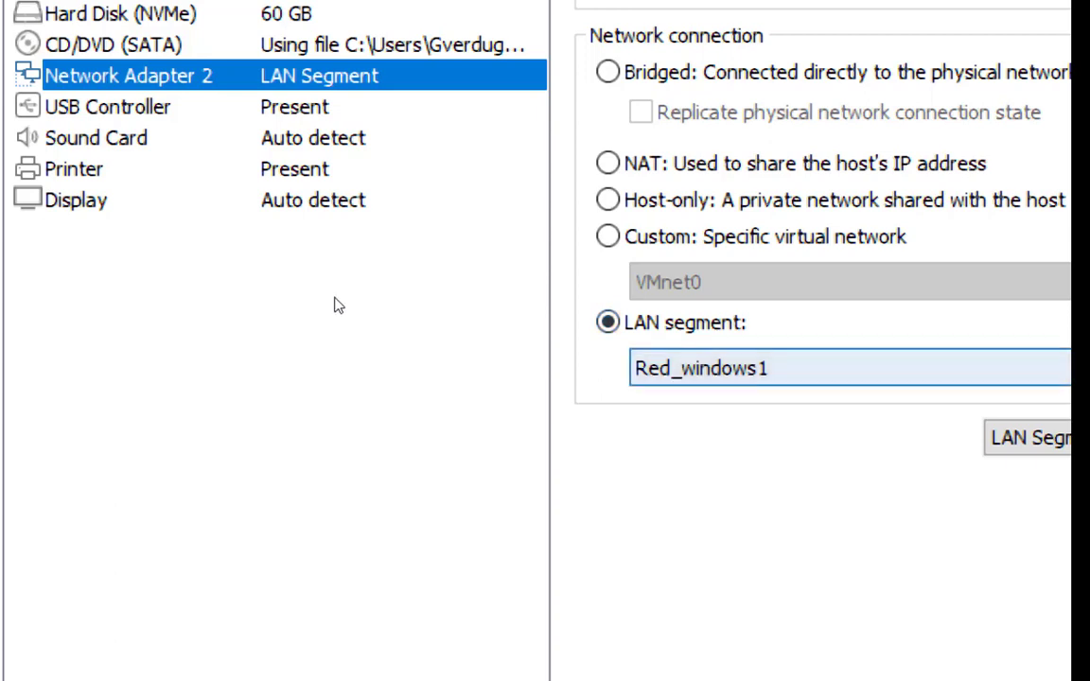
Check which LAN segments are available for Network Adapter 2.
click(655, 368)
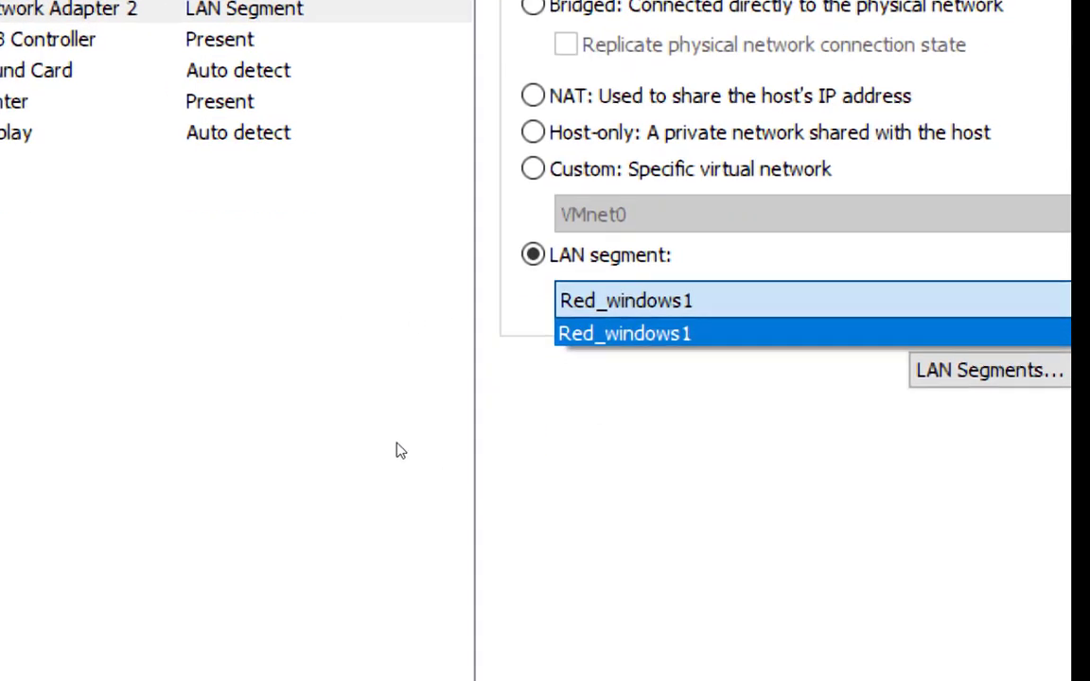
click(348, 312)
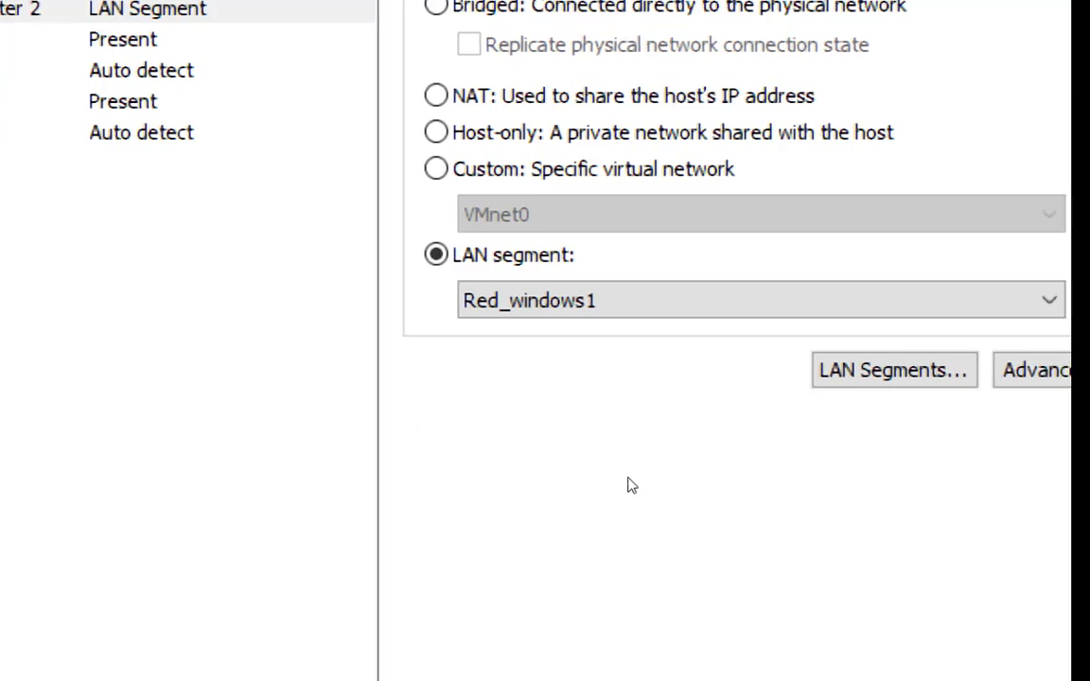
click(364, 292)
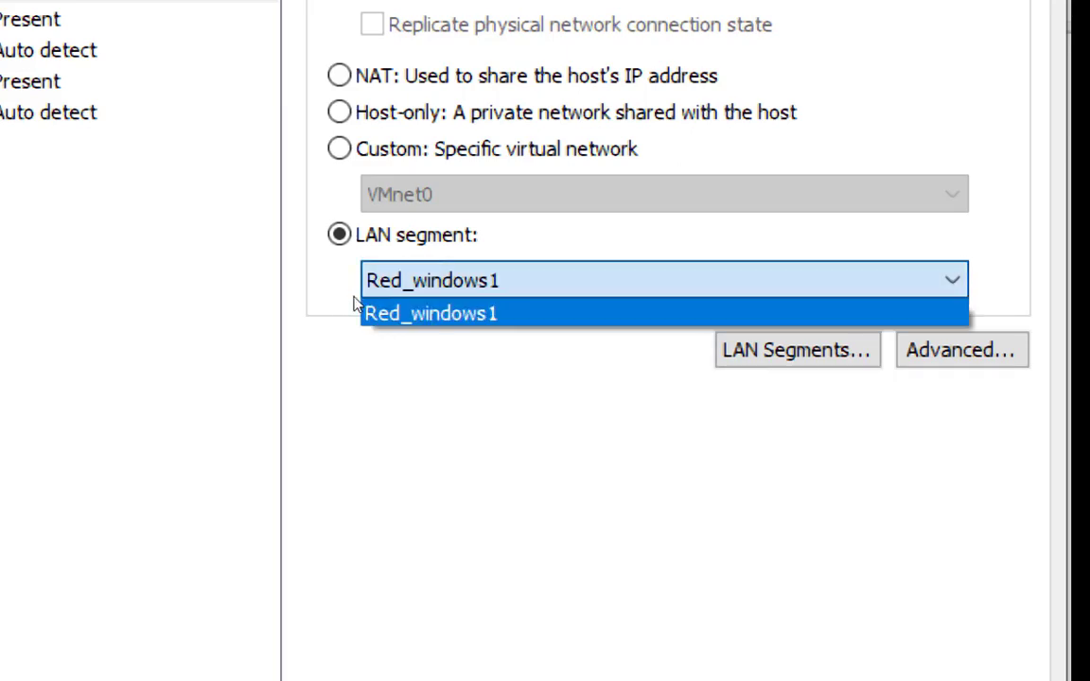
click(376, 312)
Add a global LAN segment named Red_windows2.
click(798, 350)
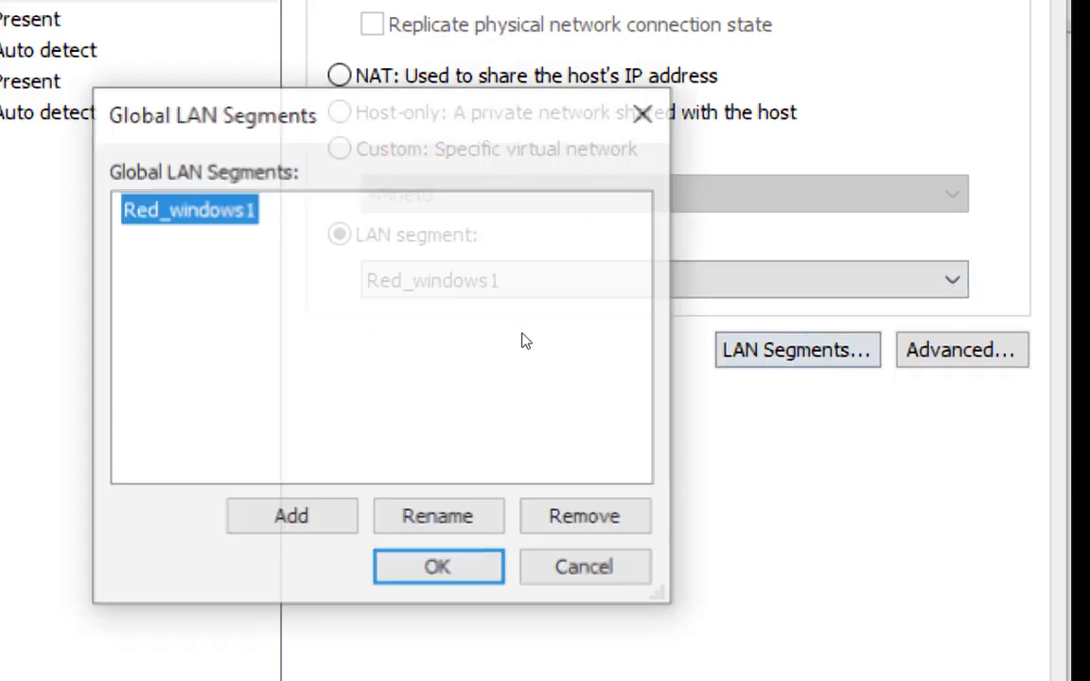
click(292, 518)
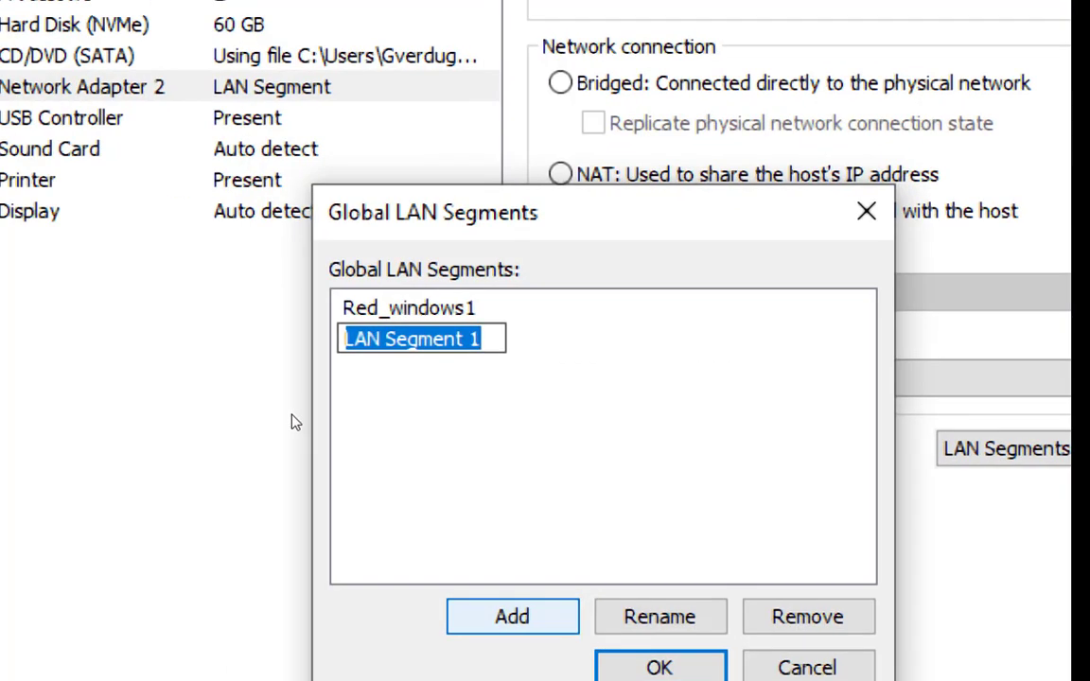
text(red)
key(BackSpace)
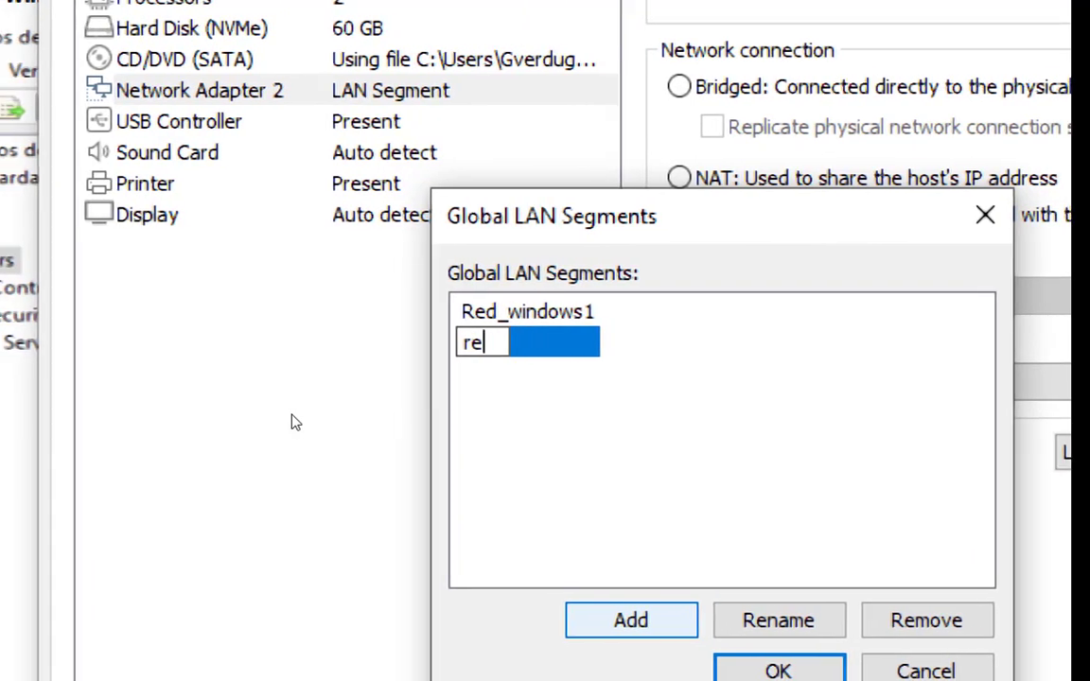
key(BackSpace)
key(BackSpace)
text(RE)
key(BackSpace)
text(ed)
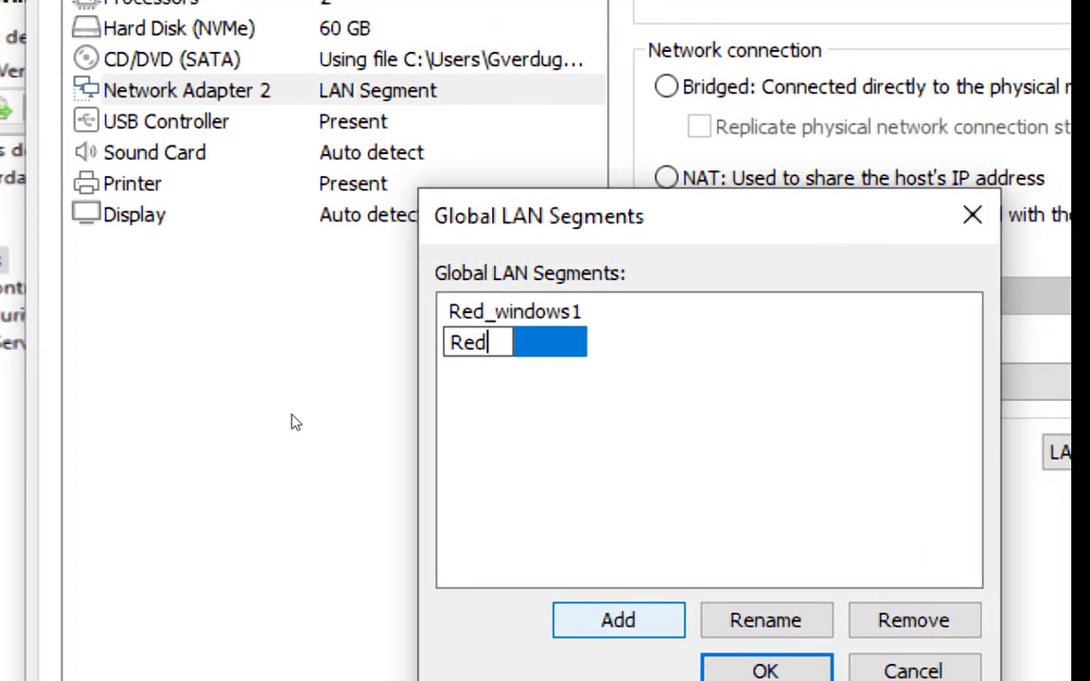
text(_windows)
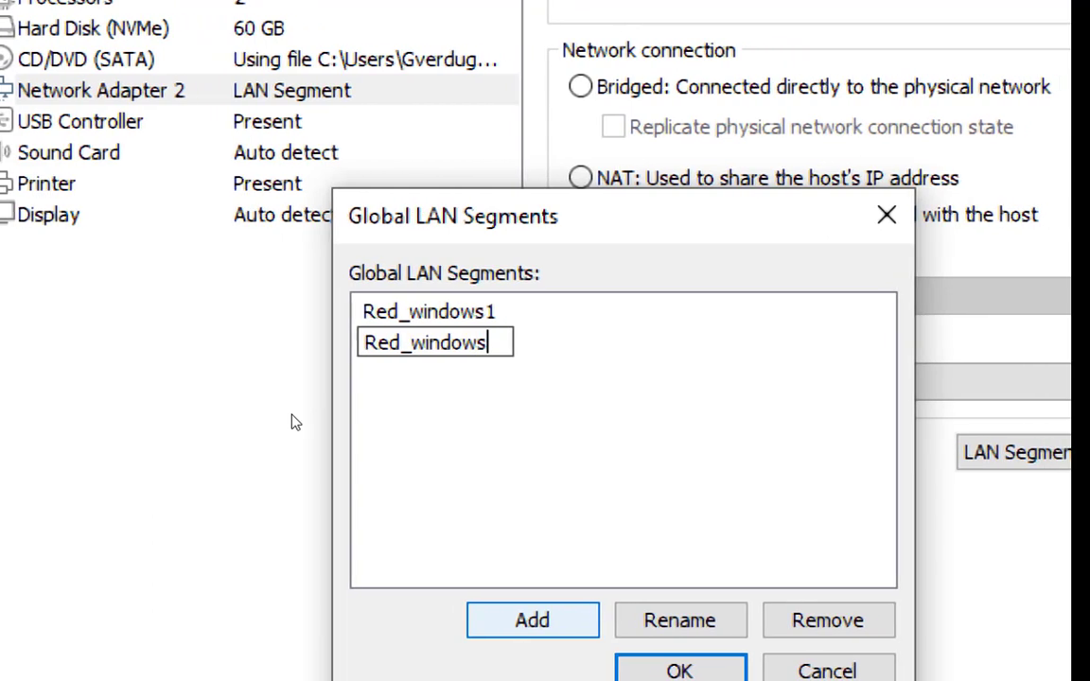
text(2)
key(Return)
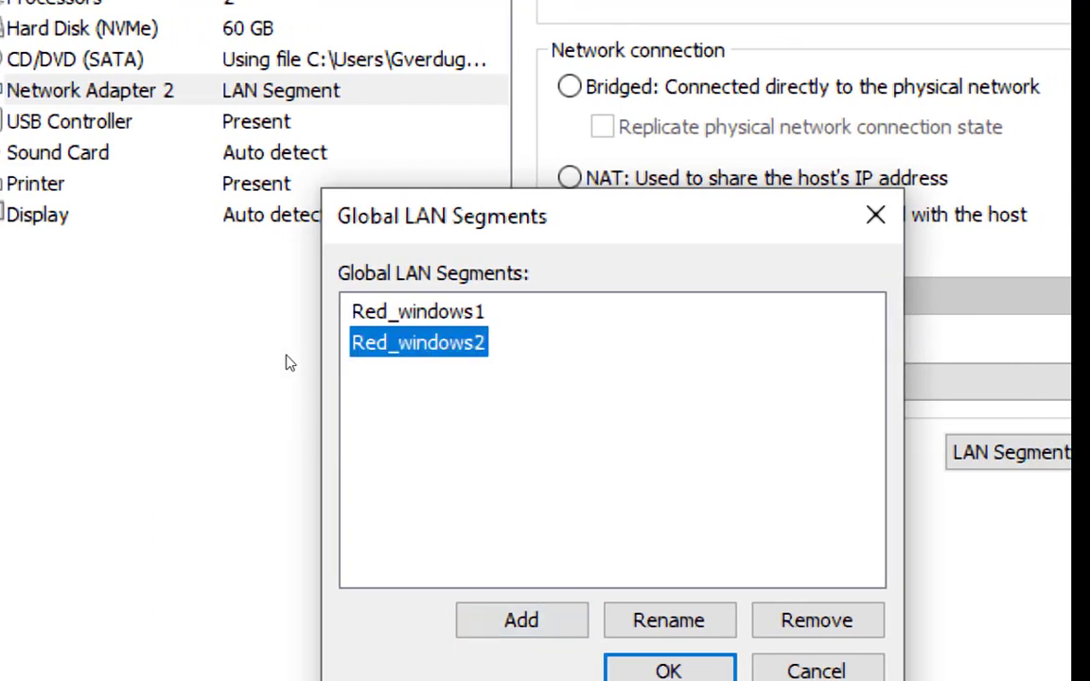
click(668, 671)
Keep Network Adapter 2 on the Red_windows1 LAN segment and apply the virtual machine settings.
click(722, 382)
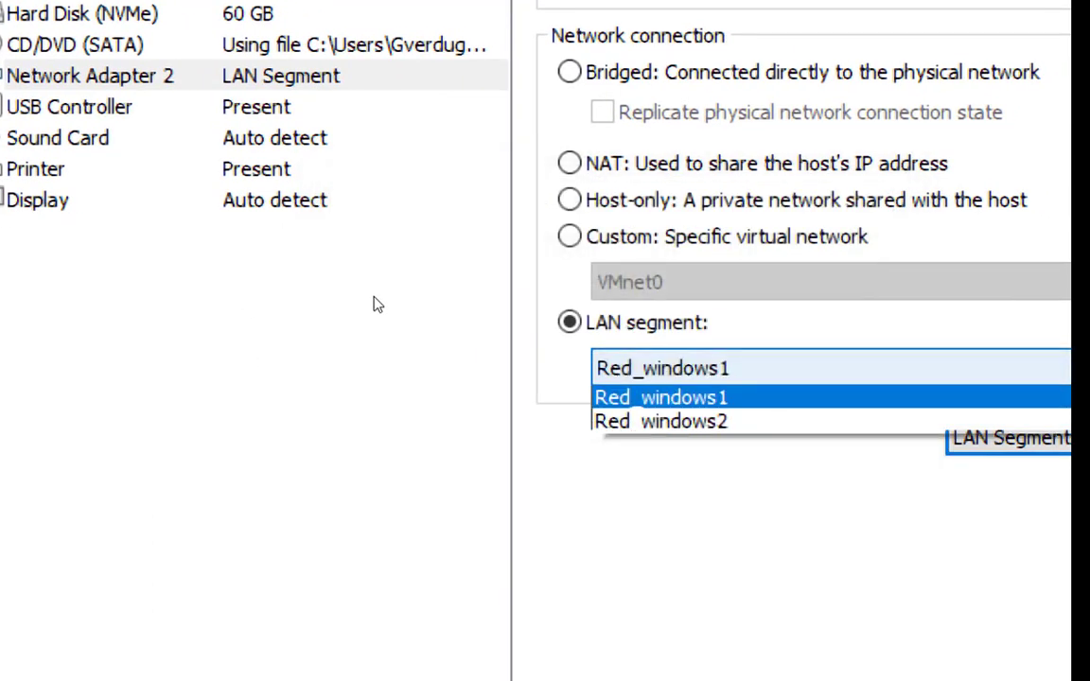
key(Return)
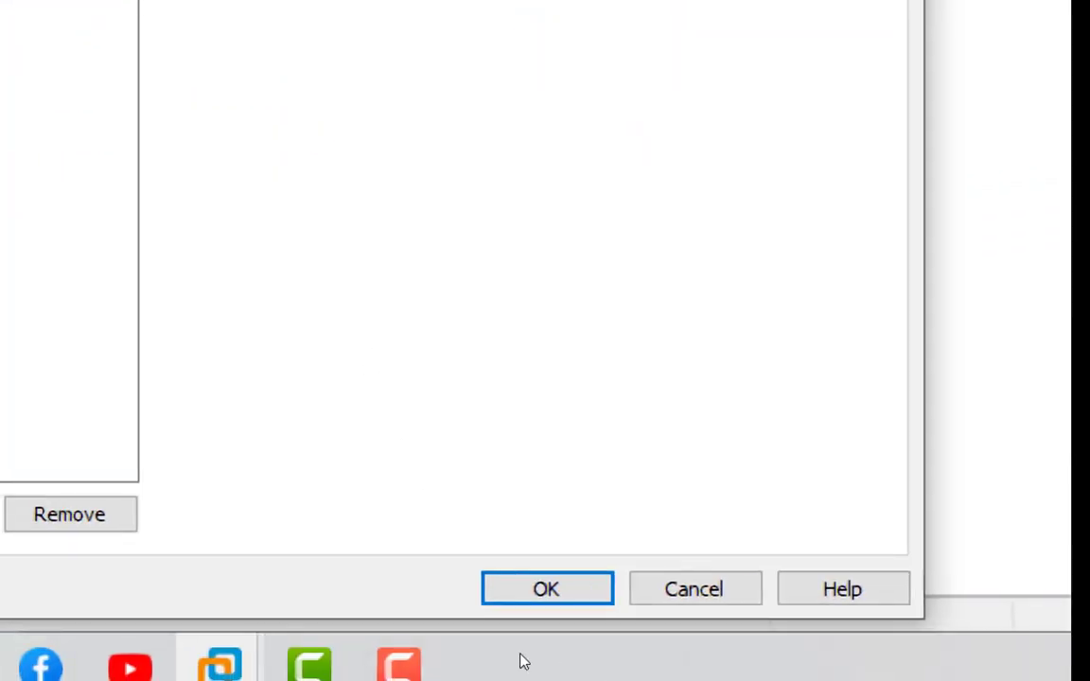
click(543, 589)
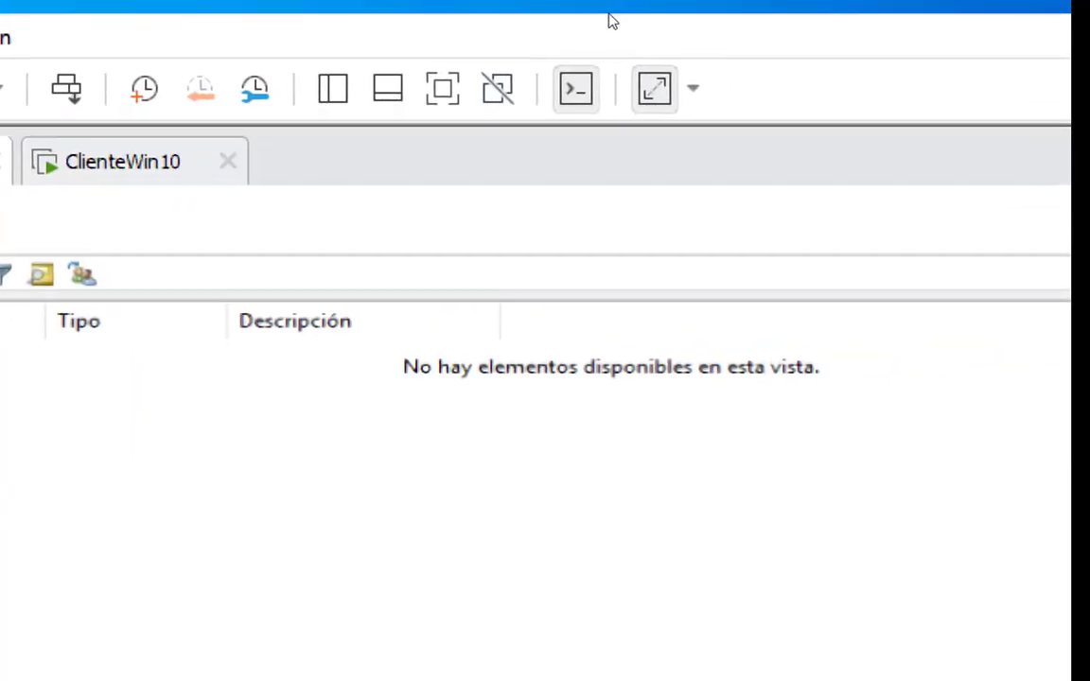
Try to open the server's adapter options from its network and Internet settings.
click(695, 94)
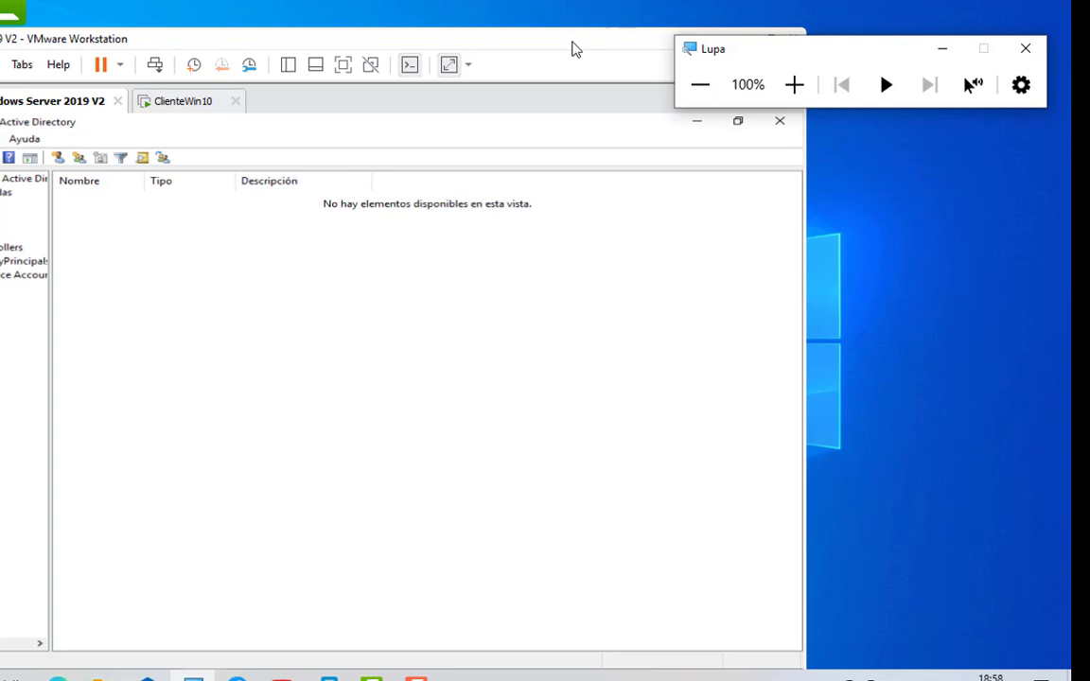
drag(574, 43, 638, 5)
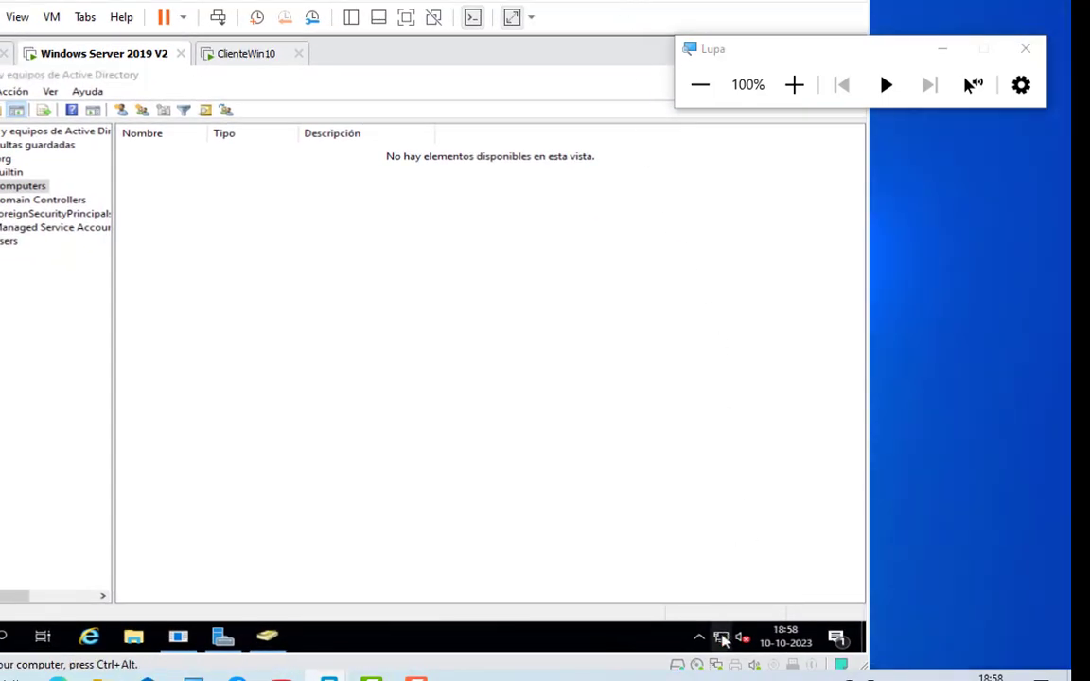
click(721, 640)
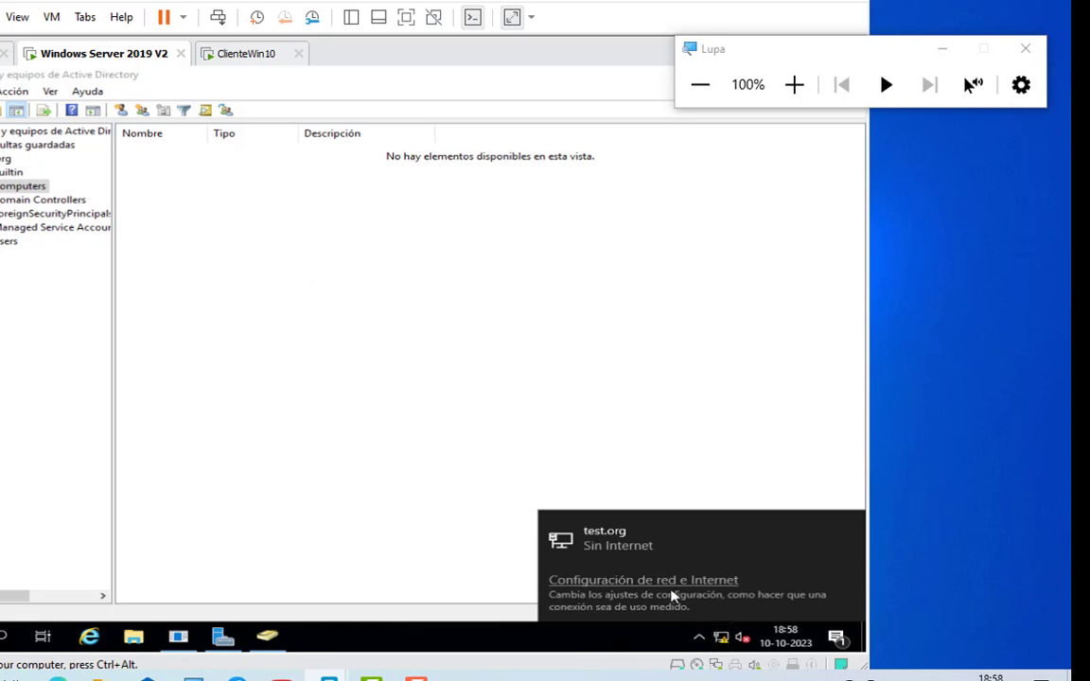
click(670, 581)
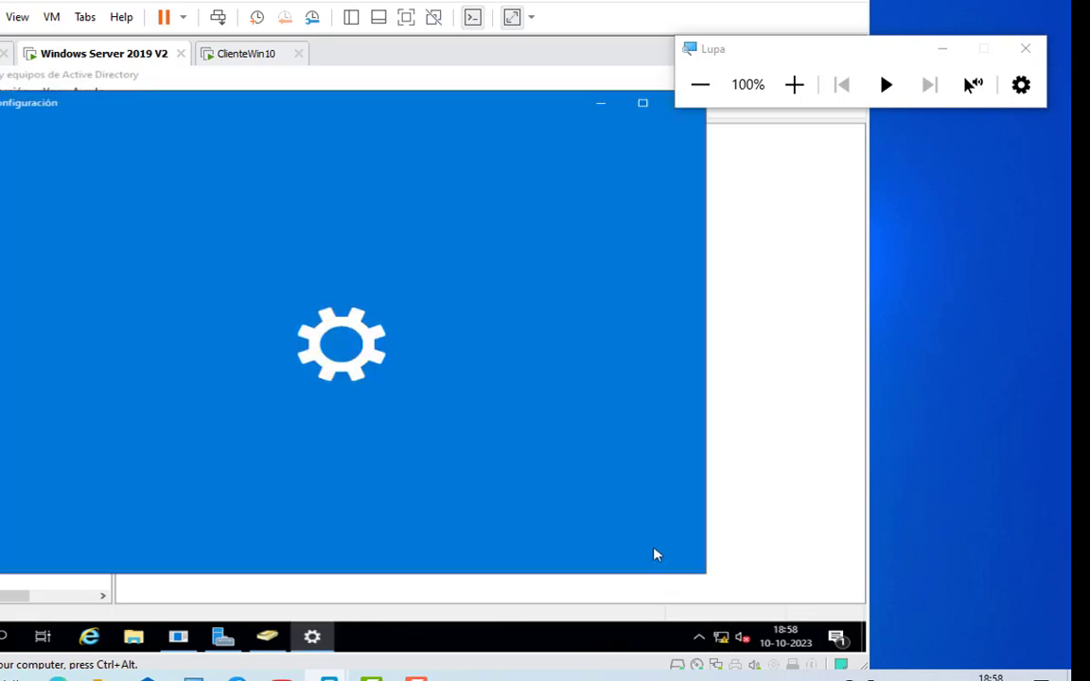
scroll(472, 455, down, 3)
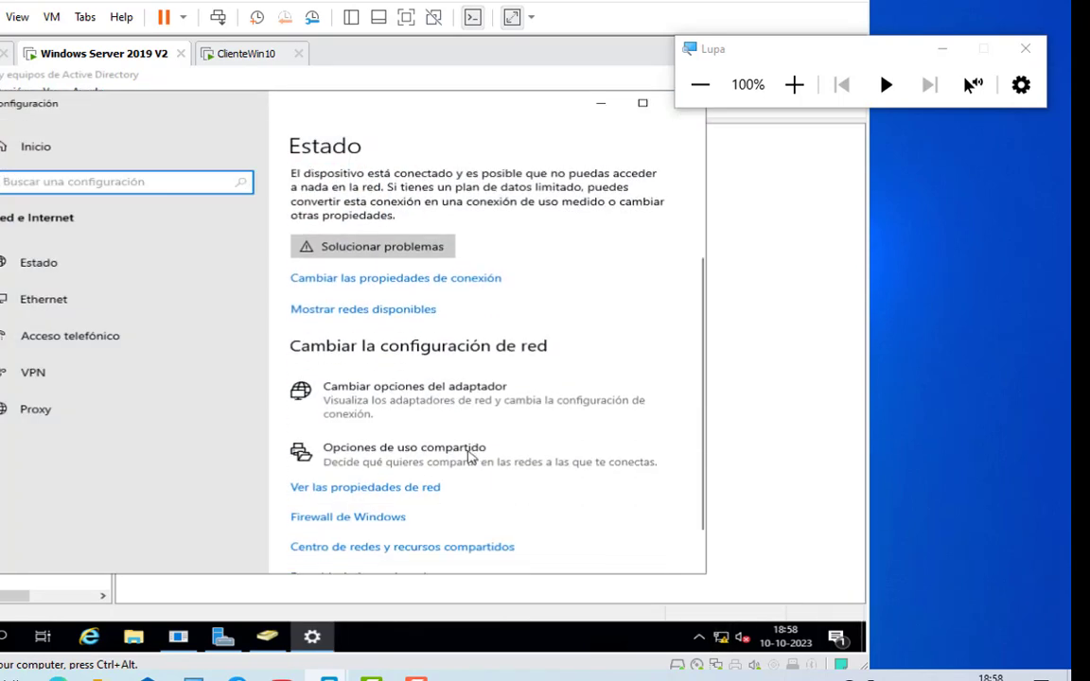
click(394, 417)
click(598, 350)
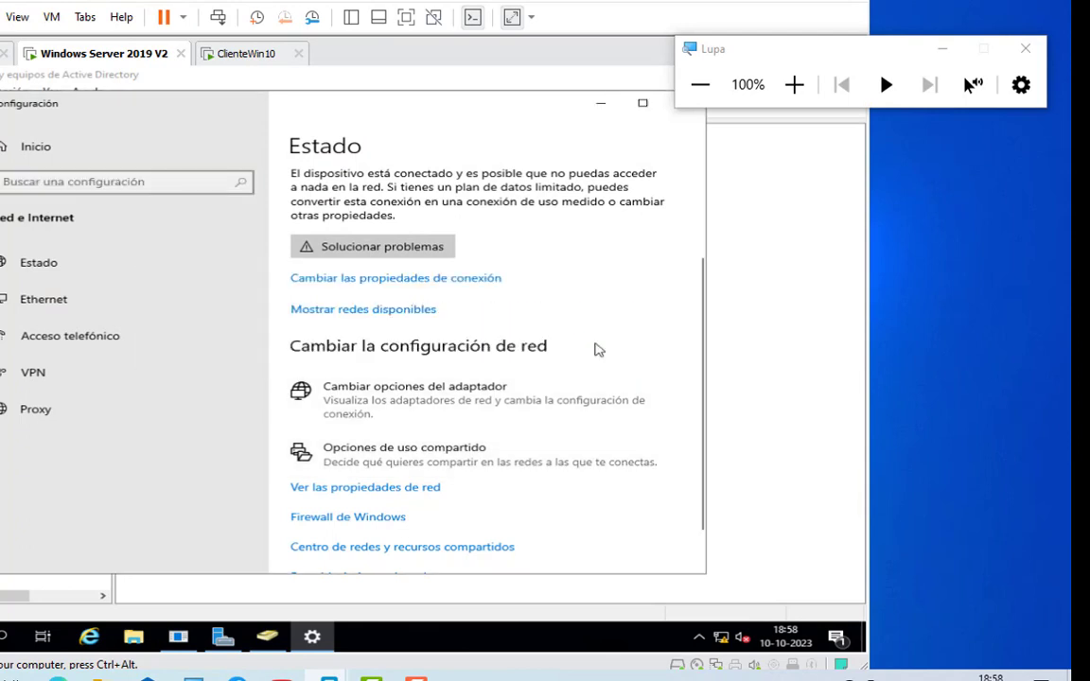
Open the Control Panel on the server and maximize its window.
key(super+r)
text(c)
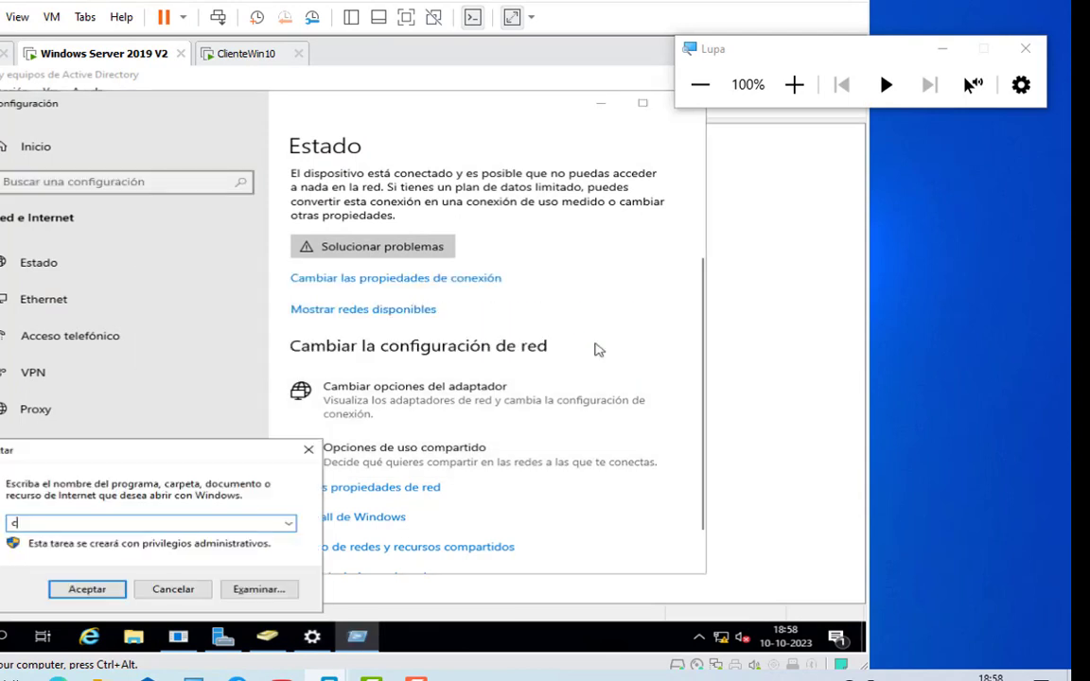
key(Return)
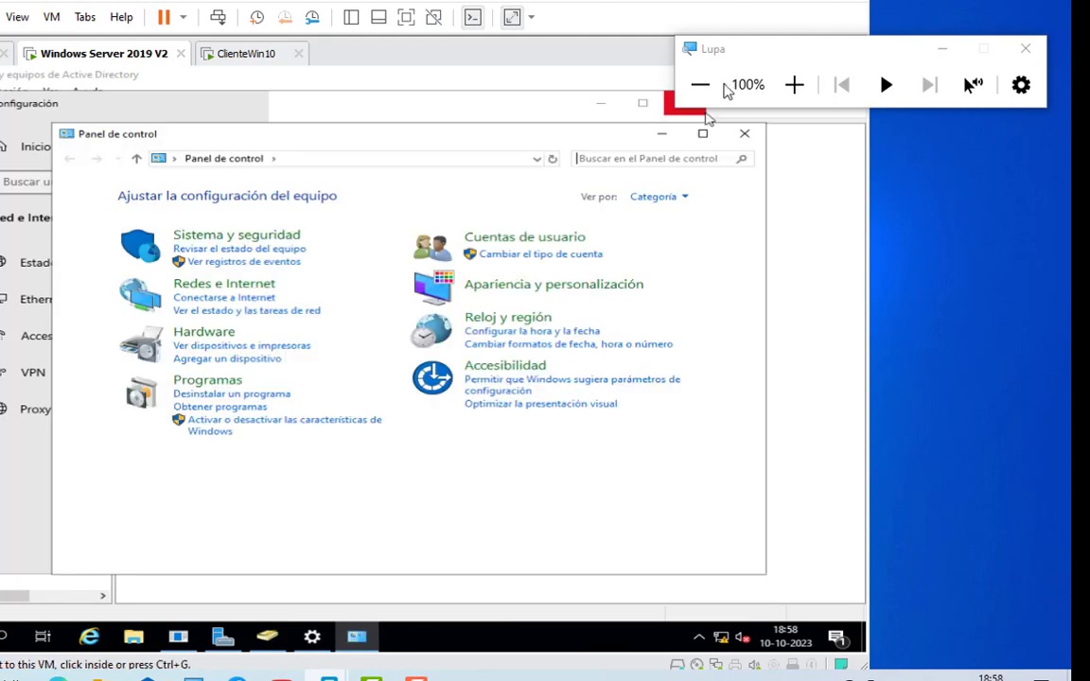
click(704, 134)
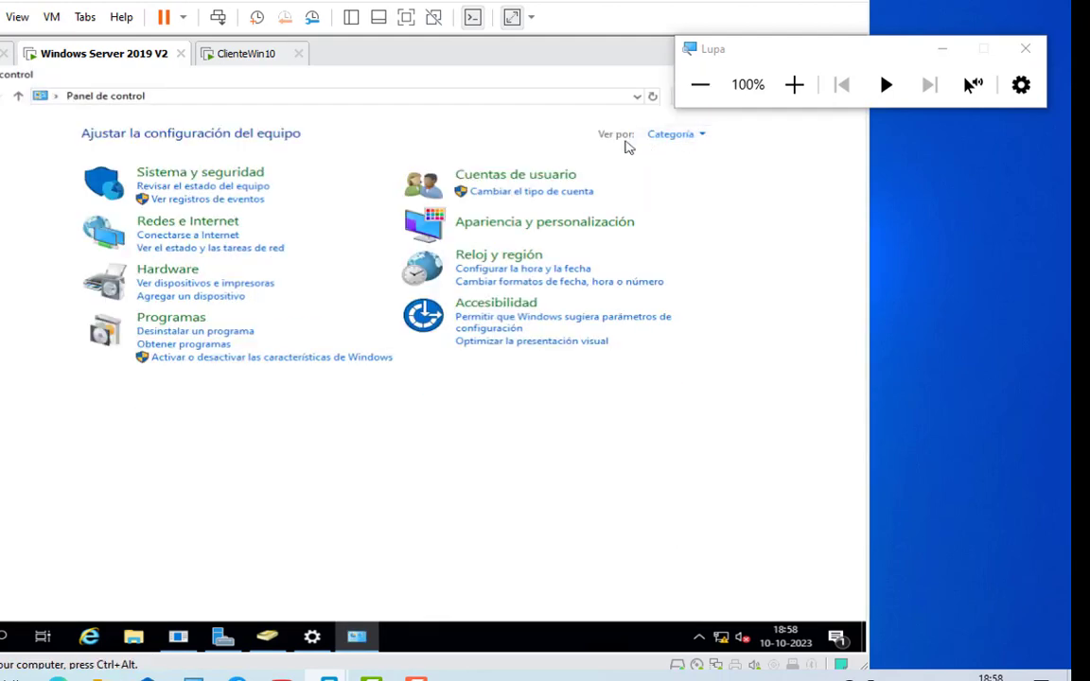
drag(748, 73, 836, 23)
key(super+plus)
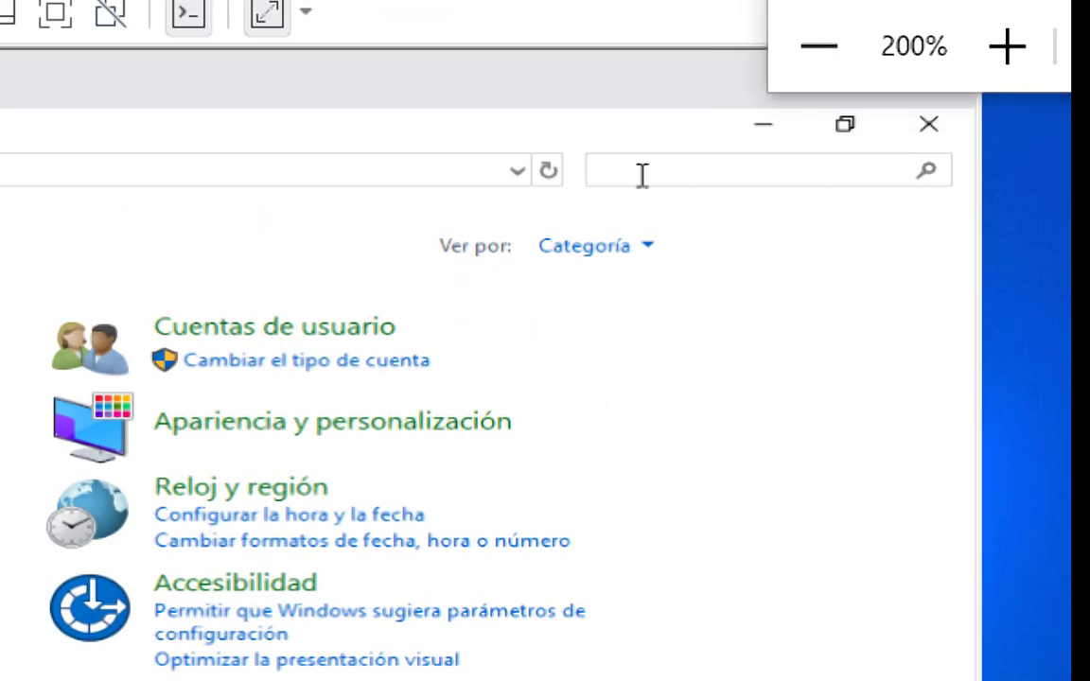
Search the Control Panel for redes and open the adapter connections from Centro de redes y recursos compartidos.
click(642, 173)
text(re)
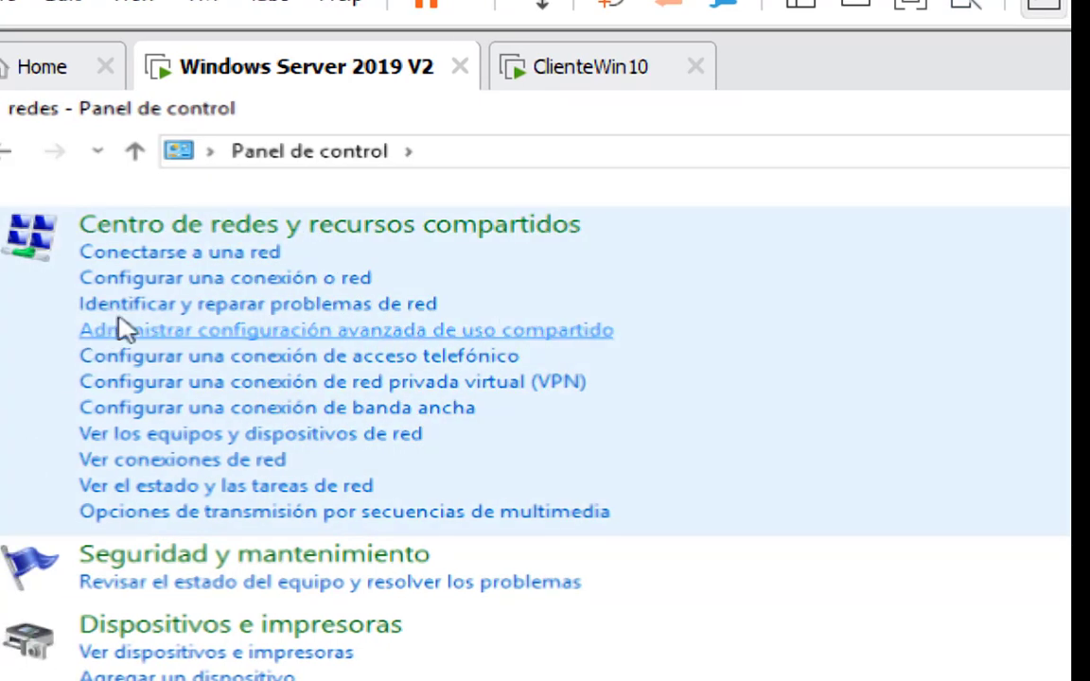
click(189, 282)
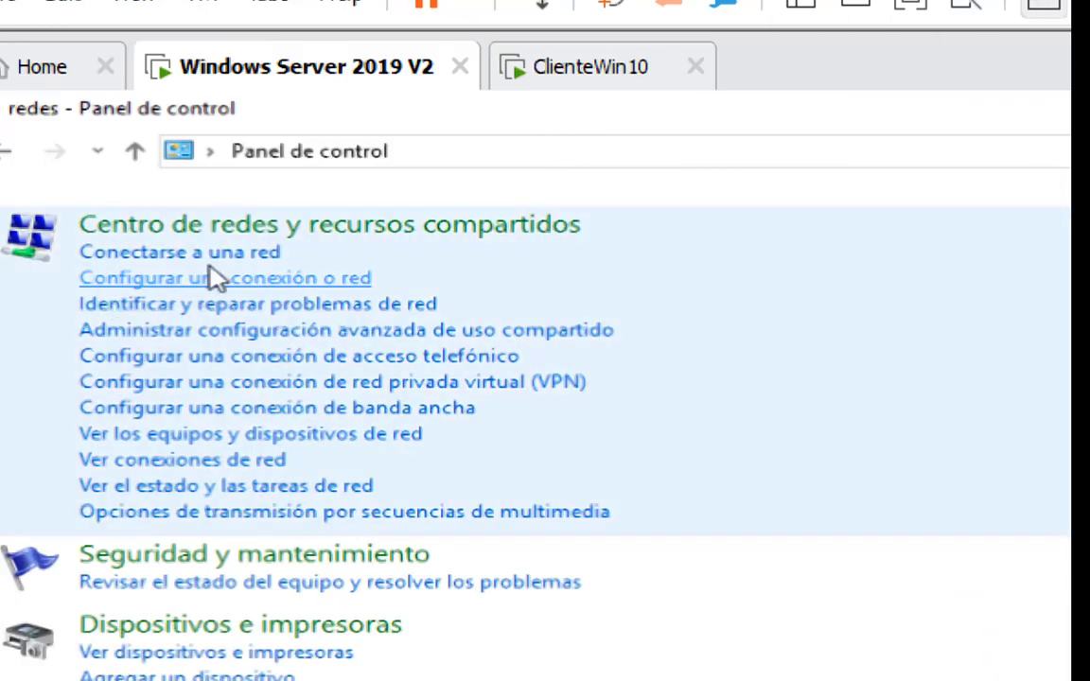
click(236, 225)
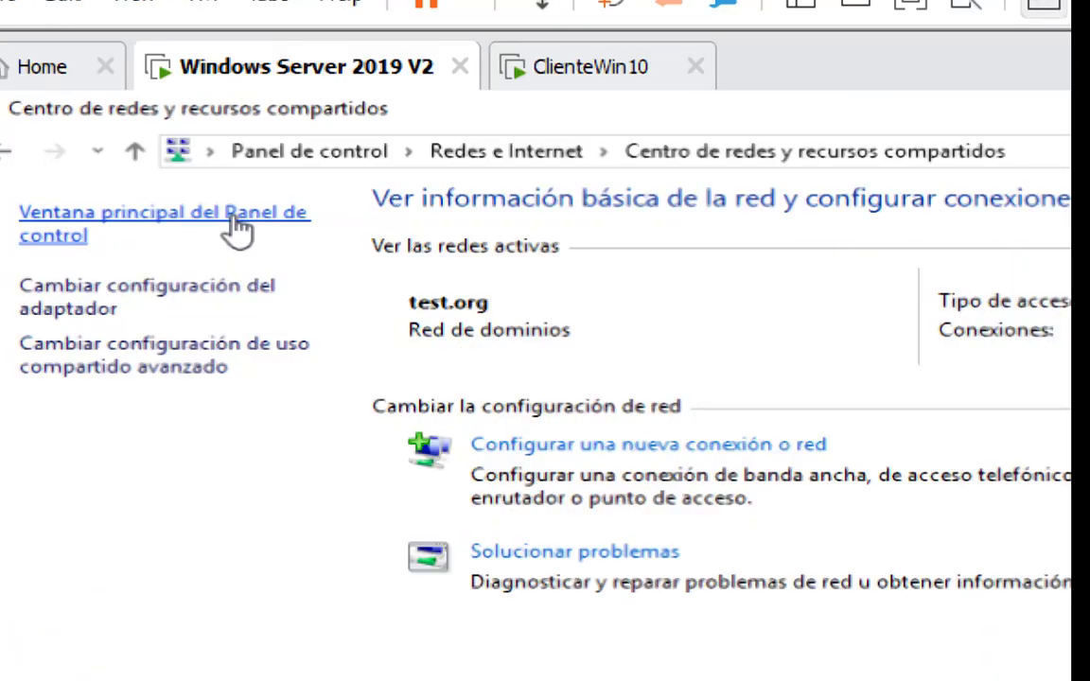
click(107, 309)
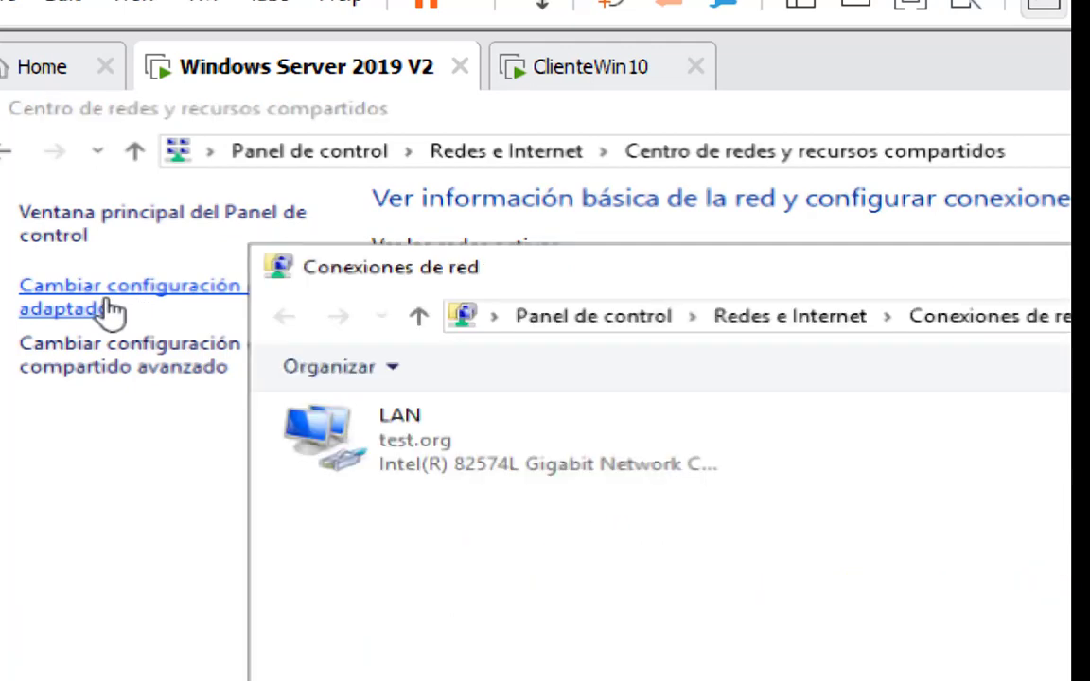
Set the preferred DNS server in the LAN adapter's IPv4 properties to 192.168.10.100, accept the changes and close the adapter's dialogs.
double_click(402, 450)
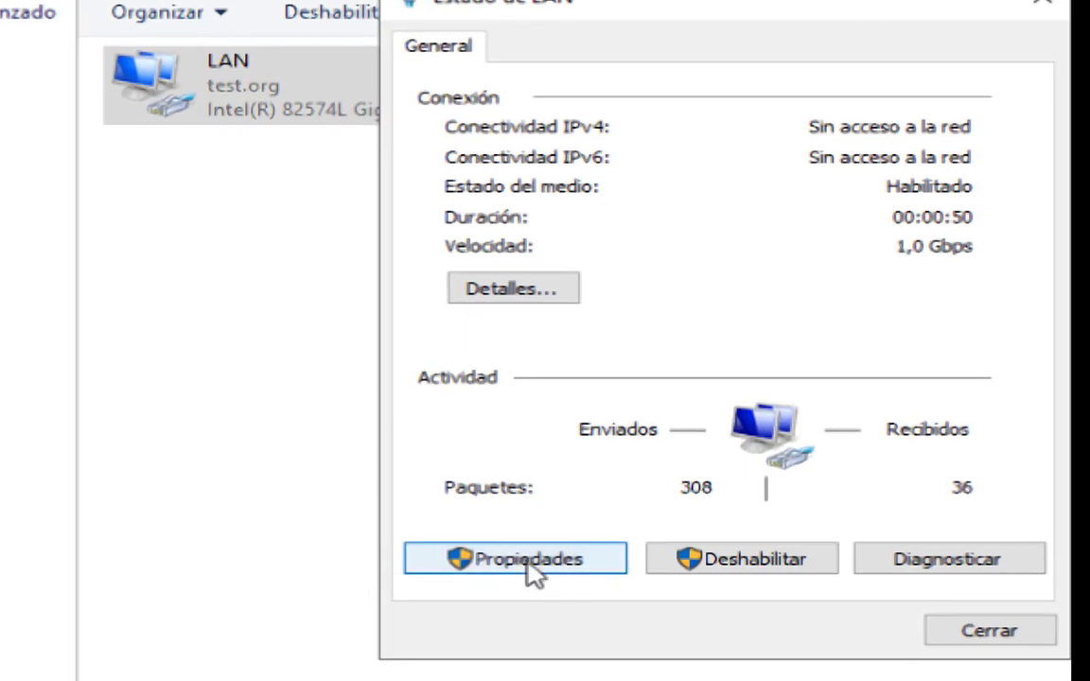
click(700, 680)
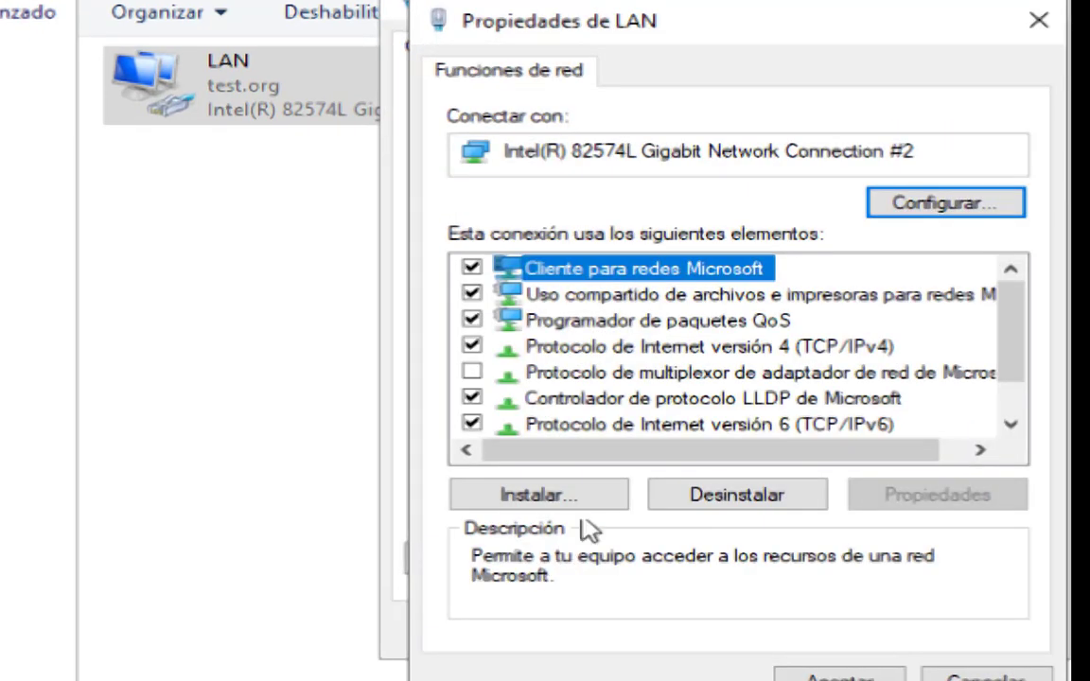
double_click(617, 346)
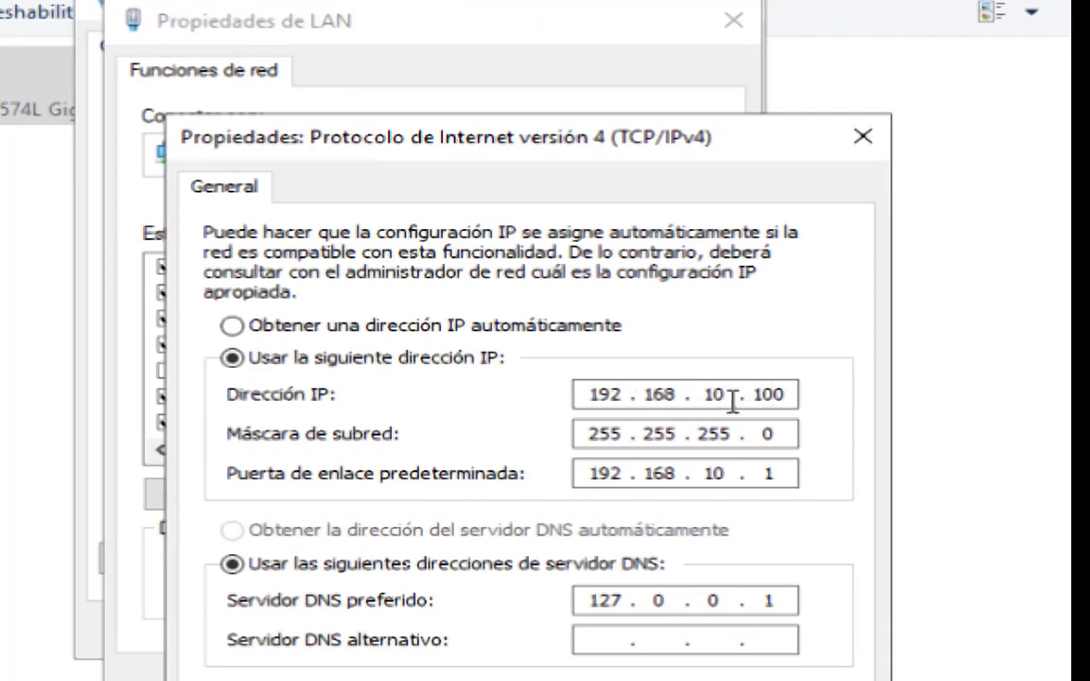
drag(584, 594, 662, 598)
text(19216810.1)
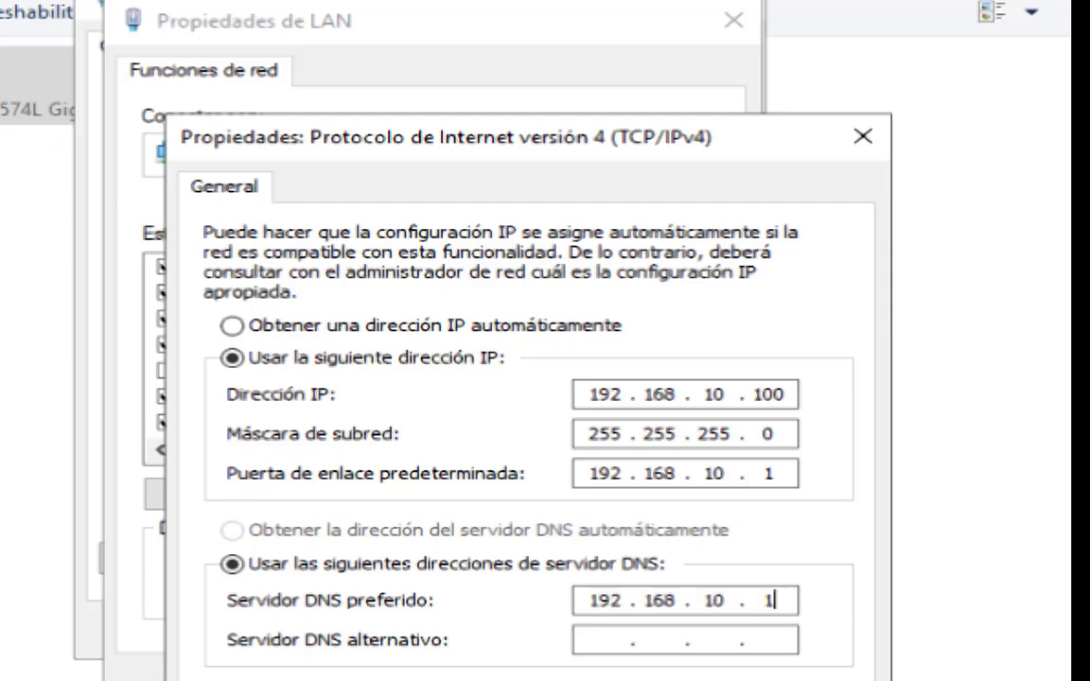
text(00)
click(647, 499)
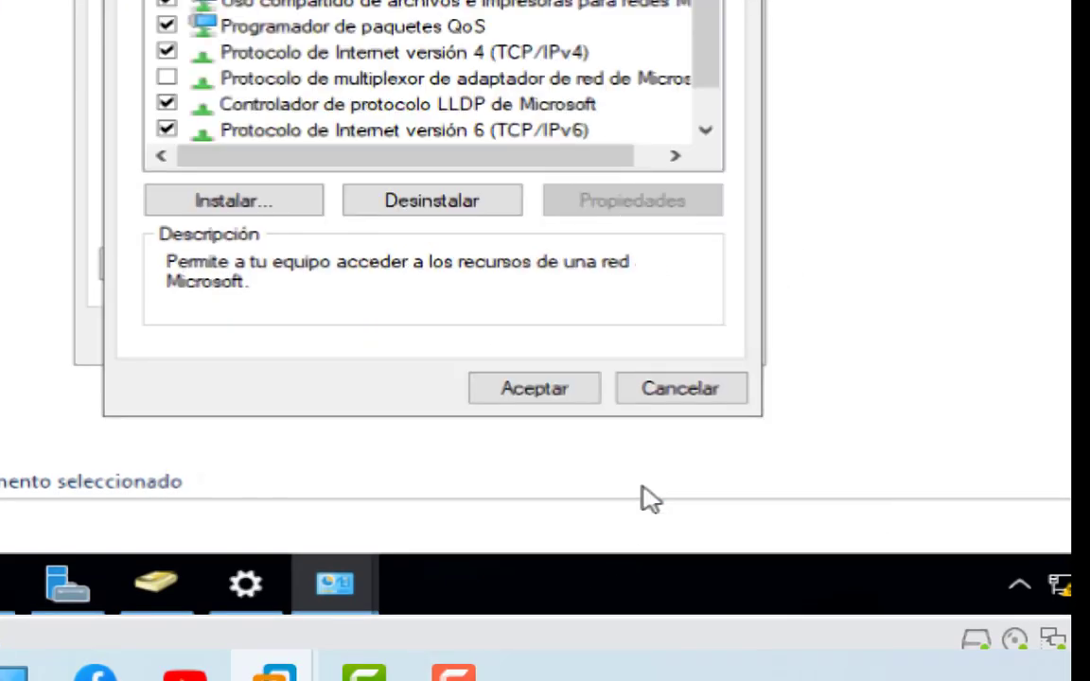
click(567, 395)
click(649, 348)
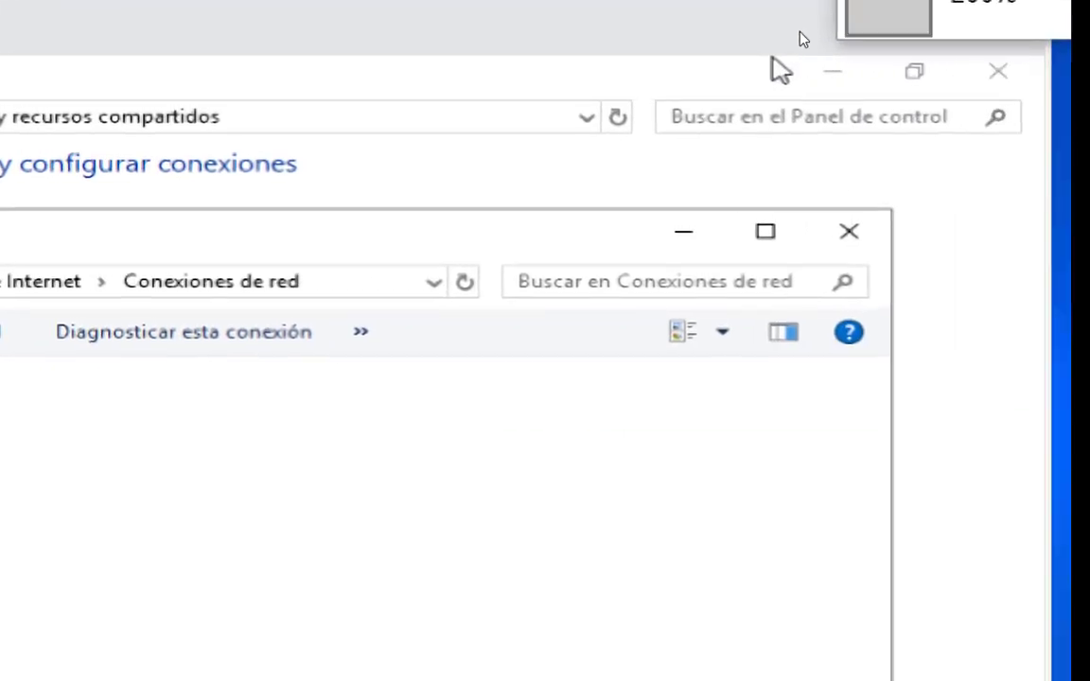
In the ClienteWin10 virtual machine settings, keep the network adapter on the Red_windows1 LAN segment.
click(800, 39)
click(240, 53)
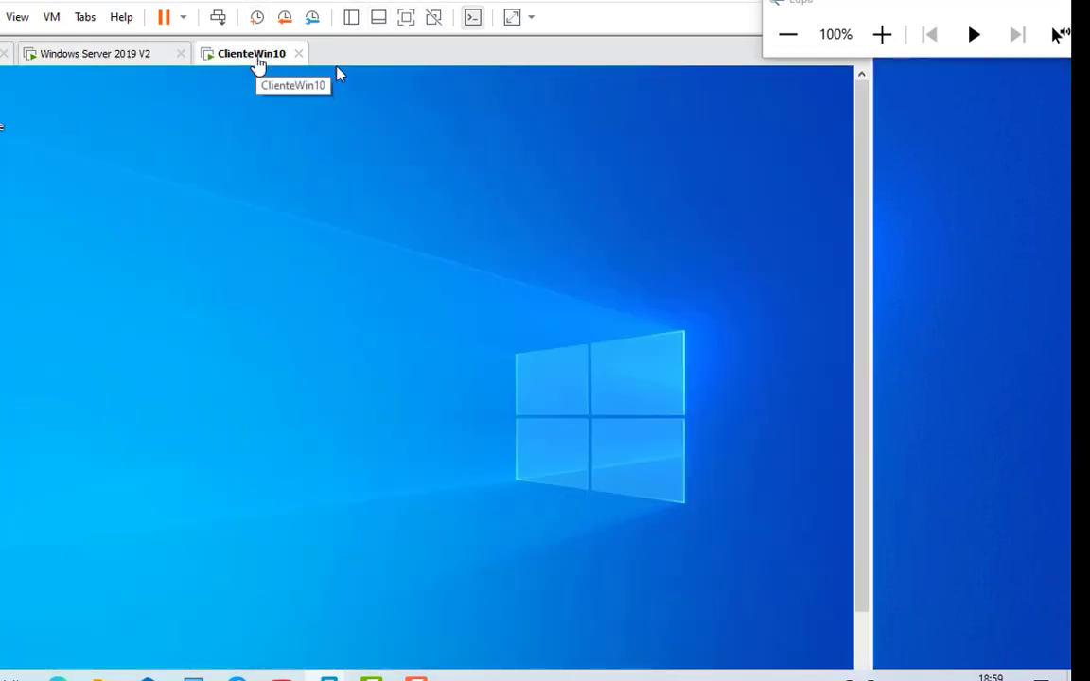
right_click(246, 59)
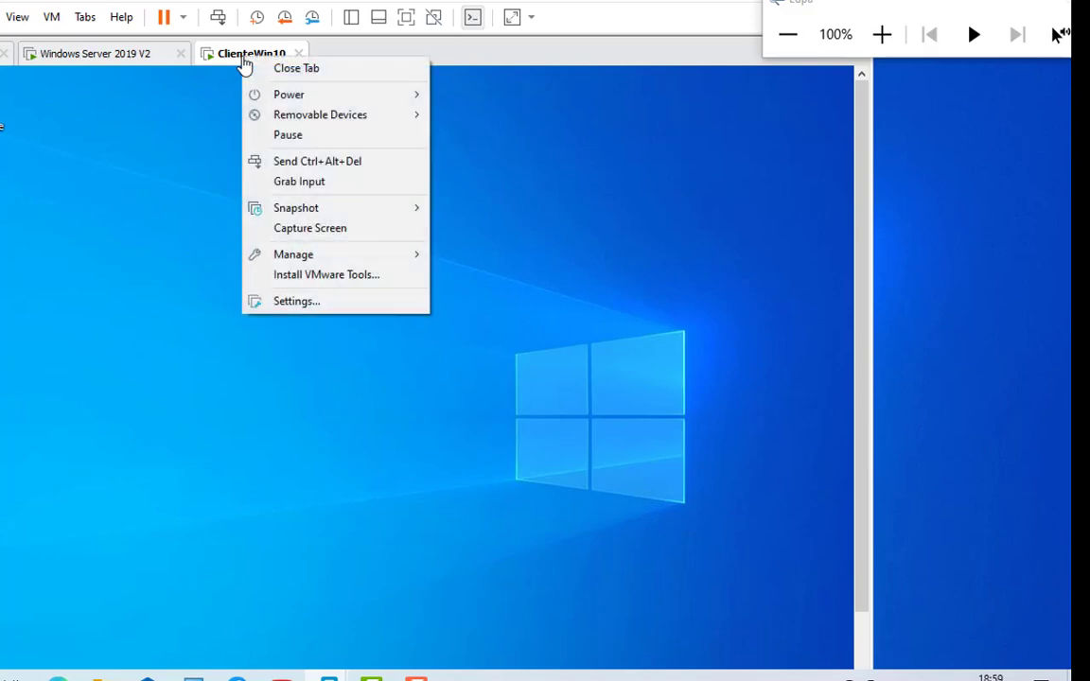
click(337, 305)
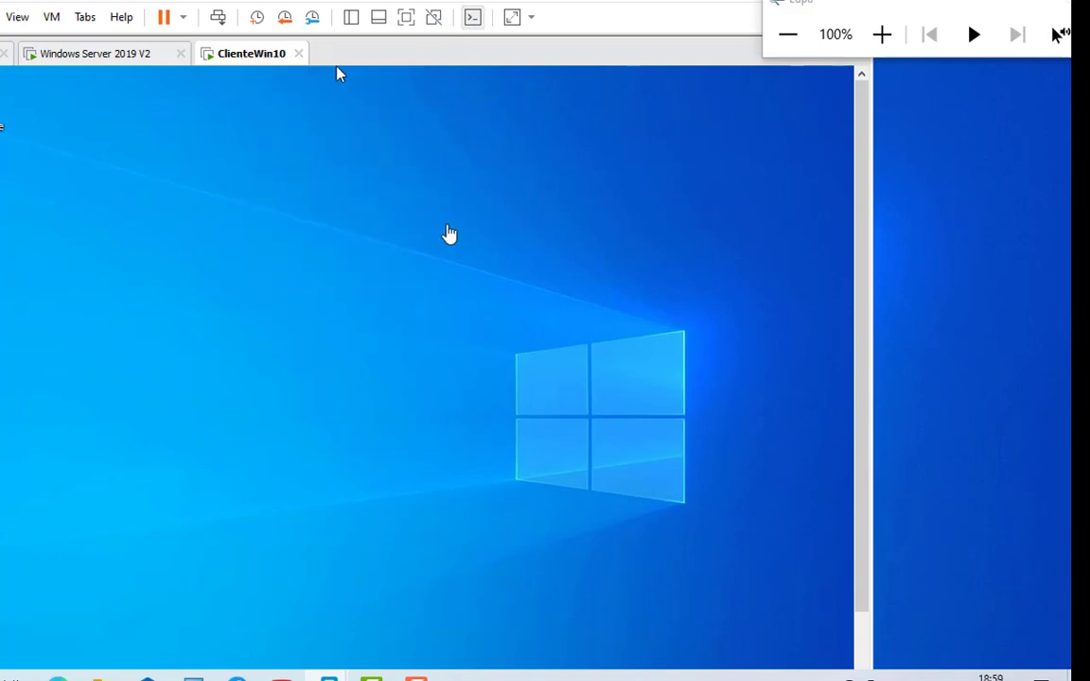
click(882, 34)
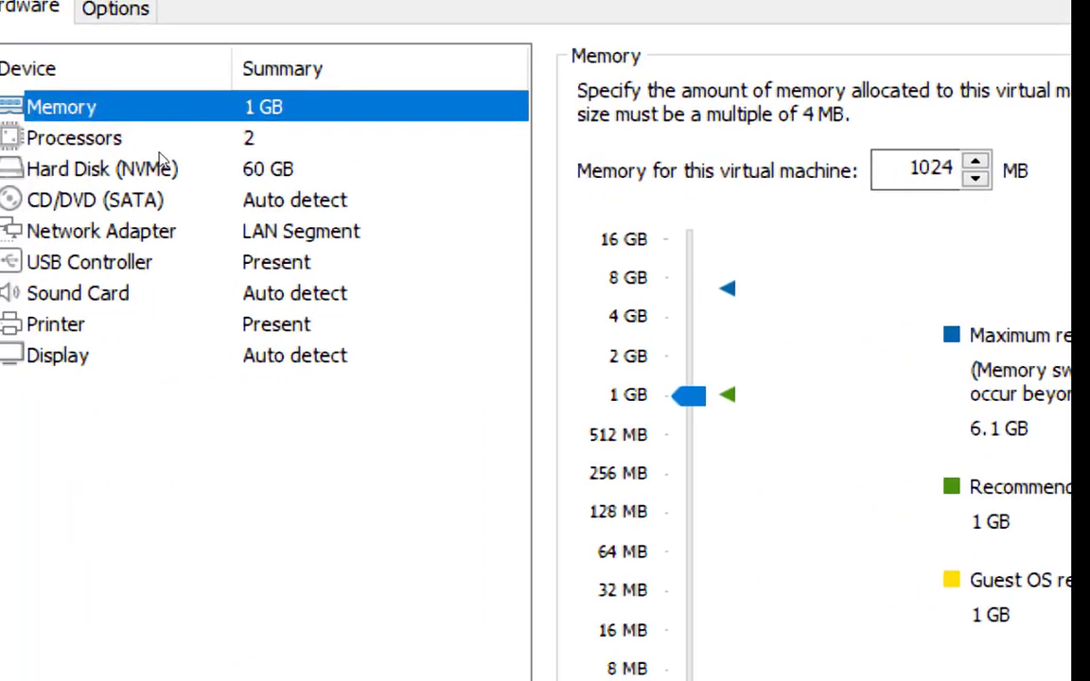
click(190, 230)
click(471, 299)
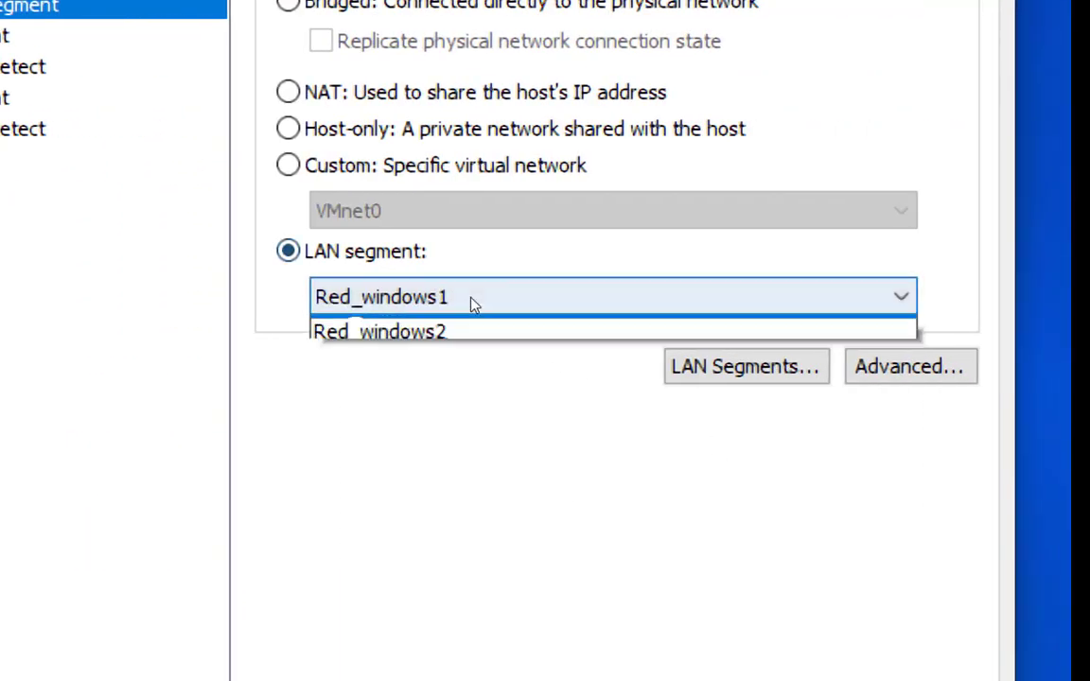
key(Down)
key(Return)
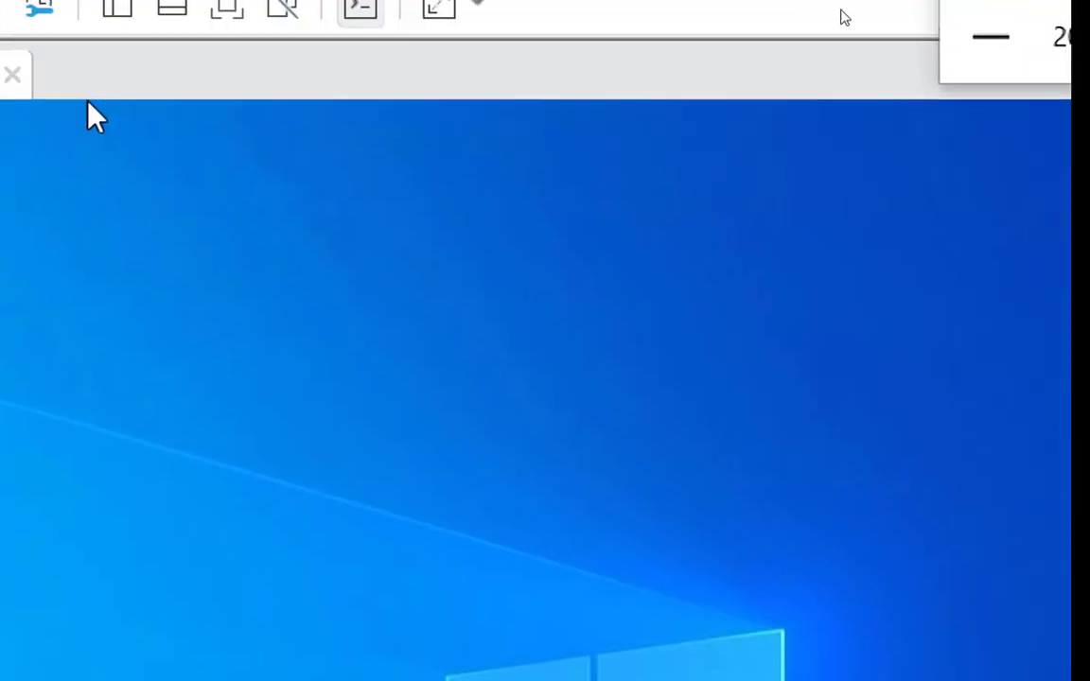
Display the ClienteWin10 virtual machine in full screen.
click(793, 36)
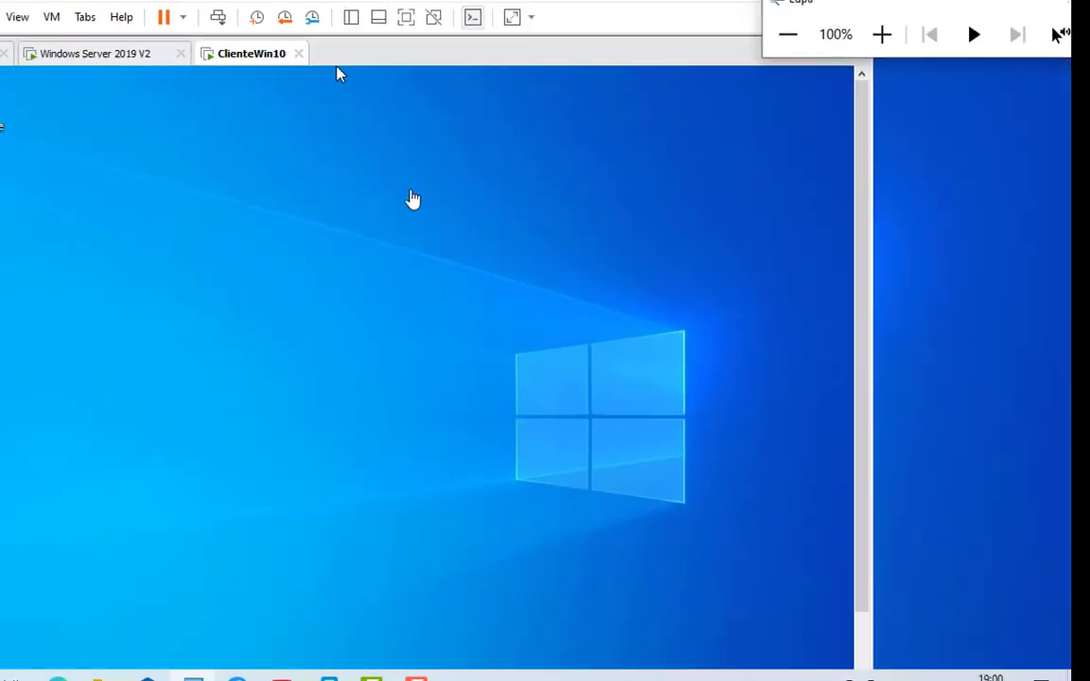
click(405, 21)
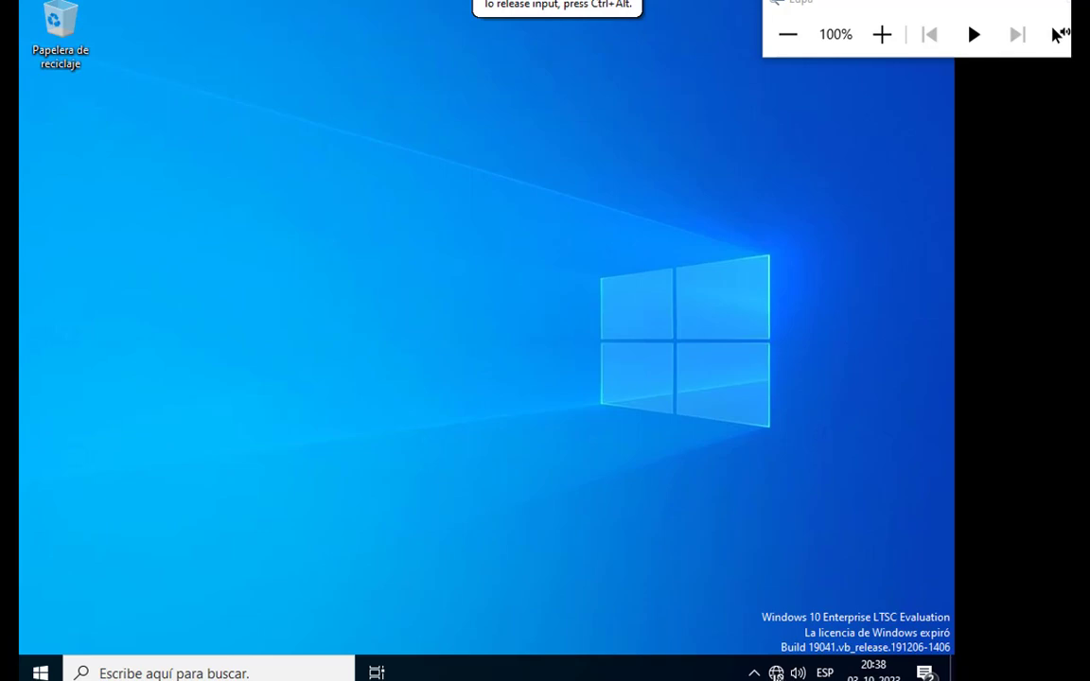
click(882, 34)
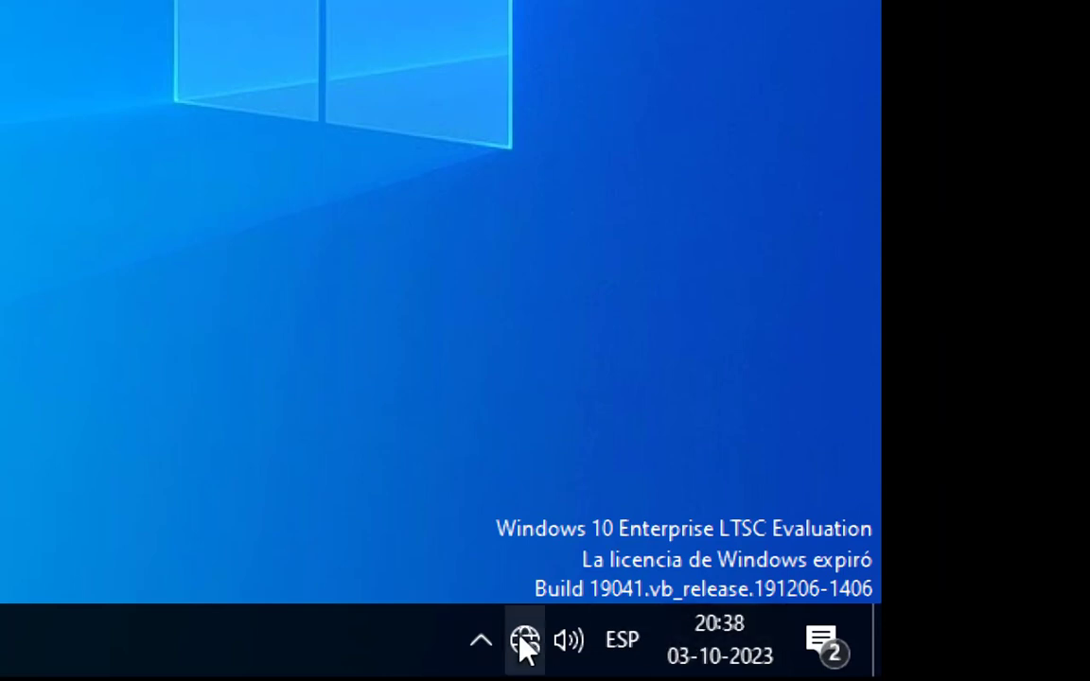
Open the properties of the Ethernet0 adapter from the Windows 10 client's network adapter options.
click(524, 644)
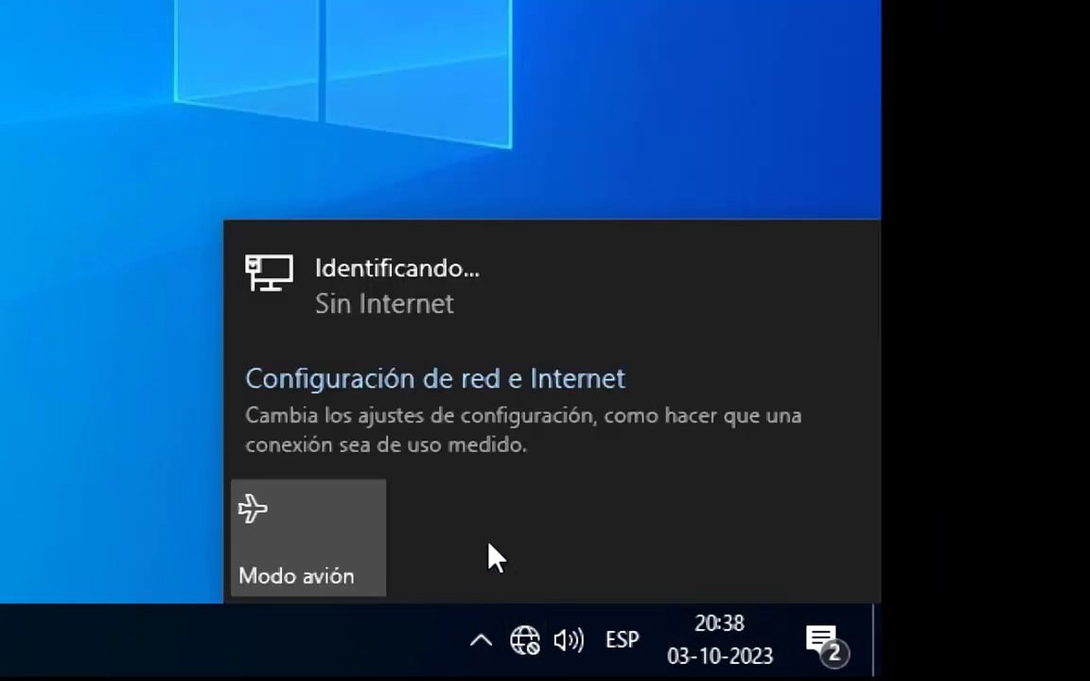
click(350, 380)
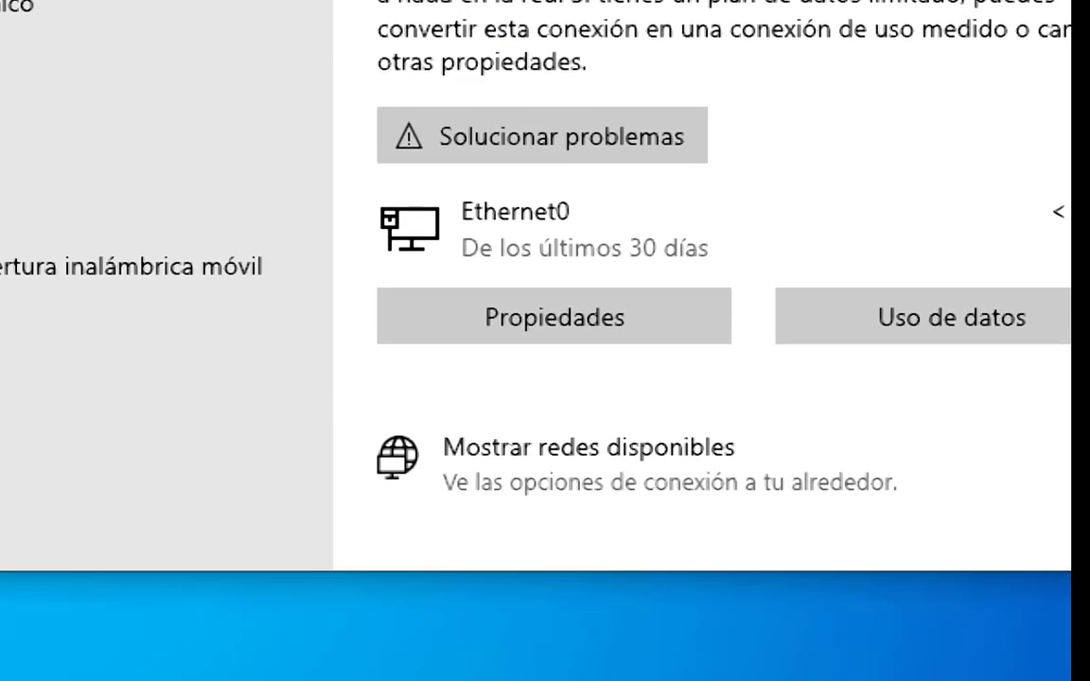
scroll(567, 384, down, 5)
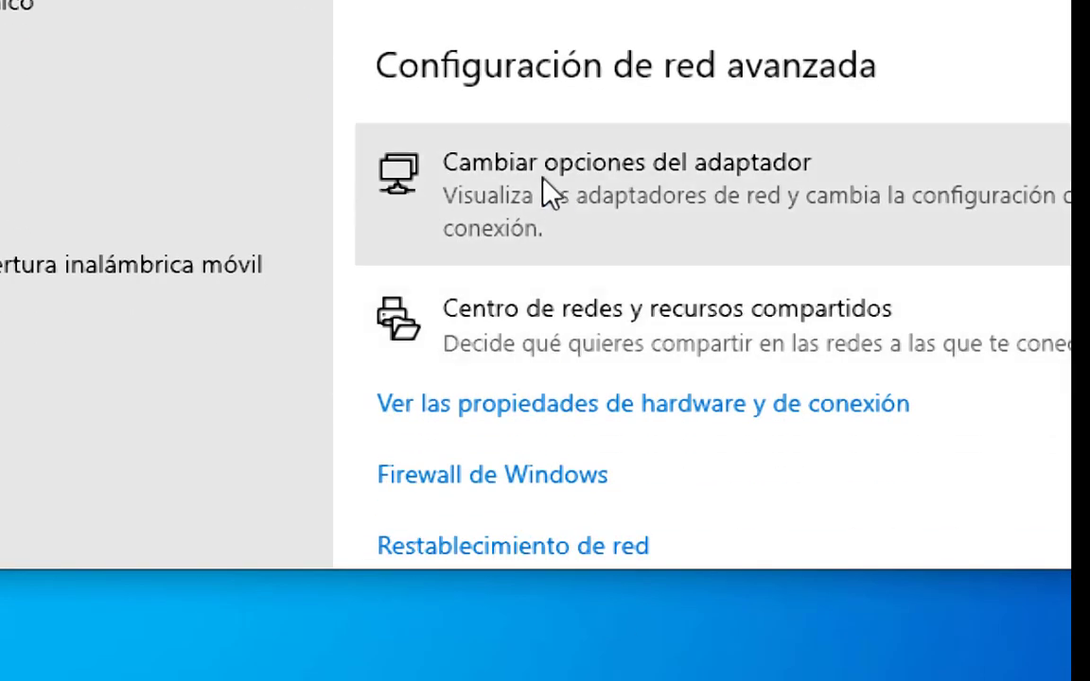
click(544, 182)
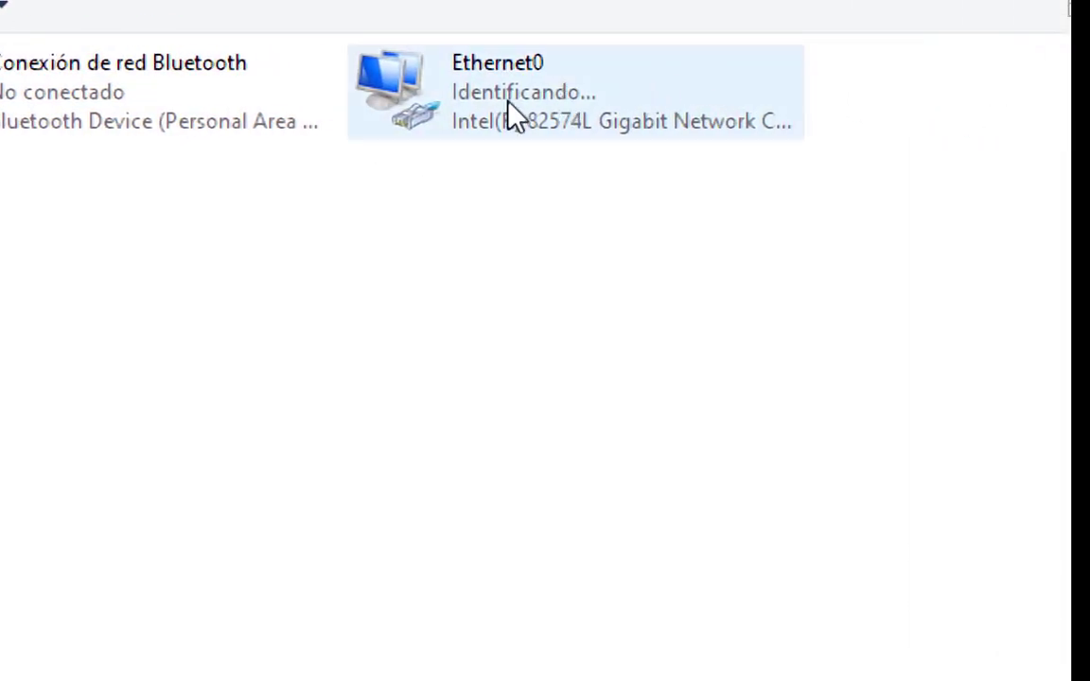
double_click(511, 116)
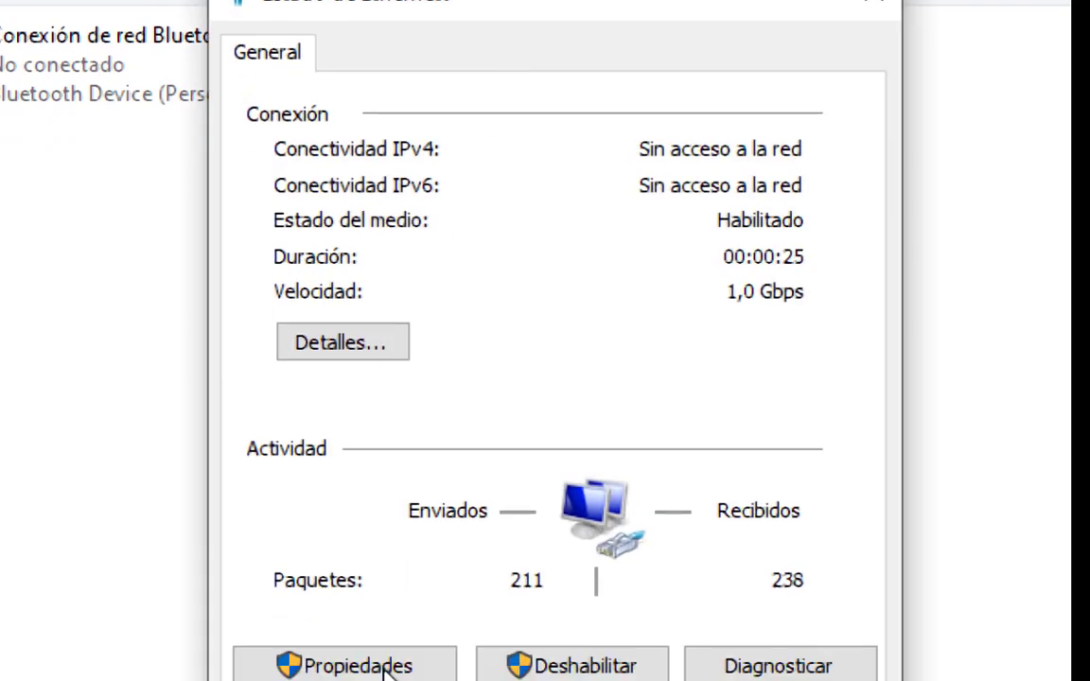
click(360, 672)
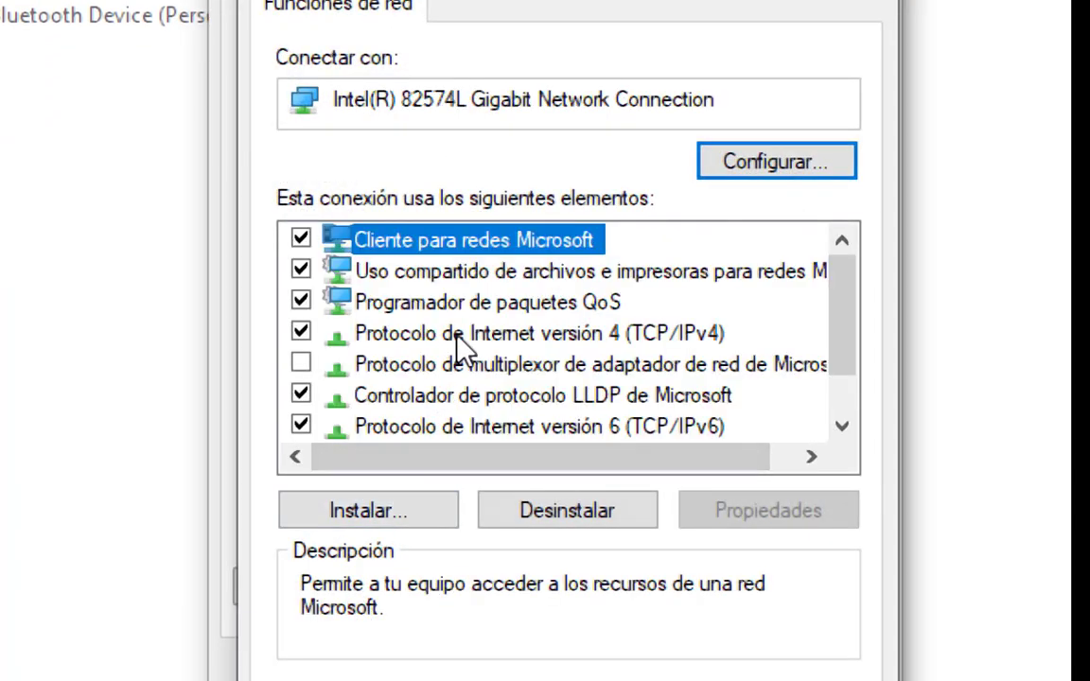
In Ethernet0's IPv4 properties, assign the static IP address 192.168.10.110 with subnet mask 255.255.255.0.
double_click(456, 335)
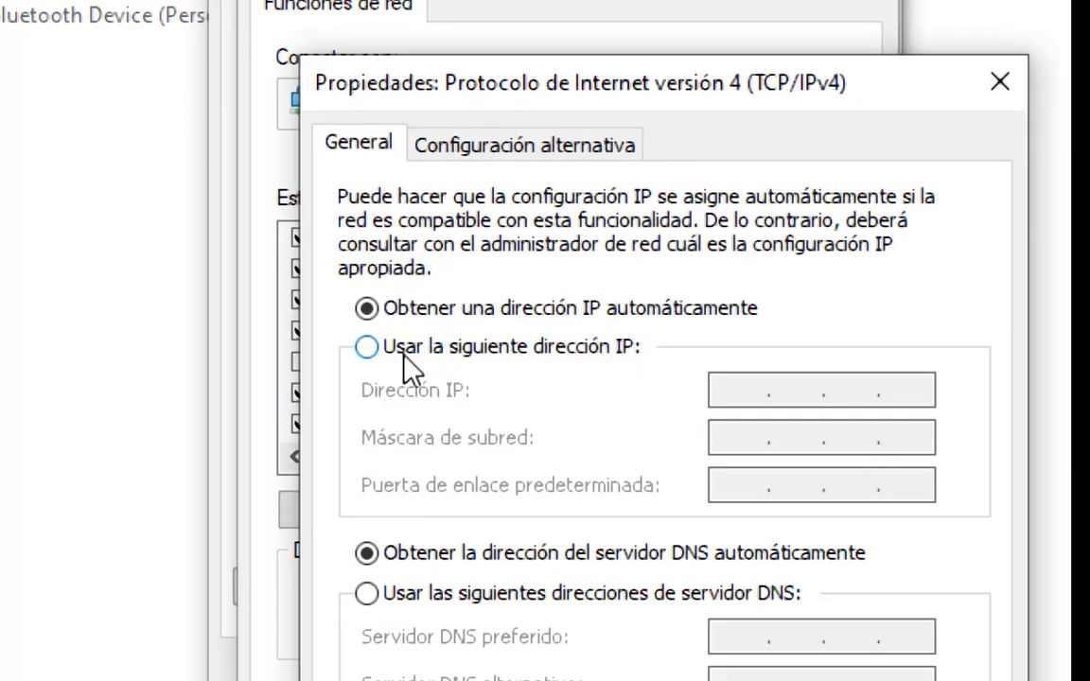
click(366, 348)
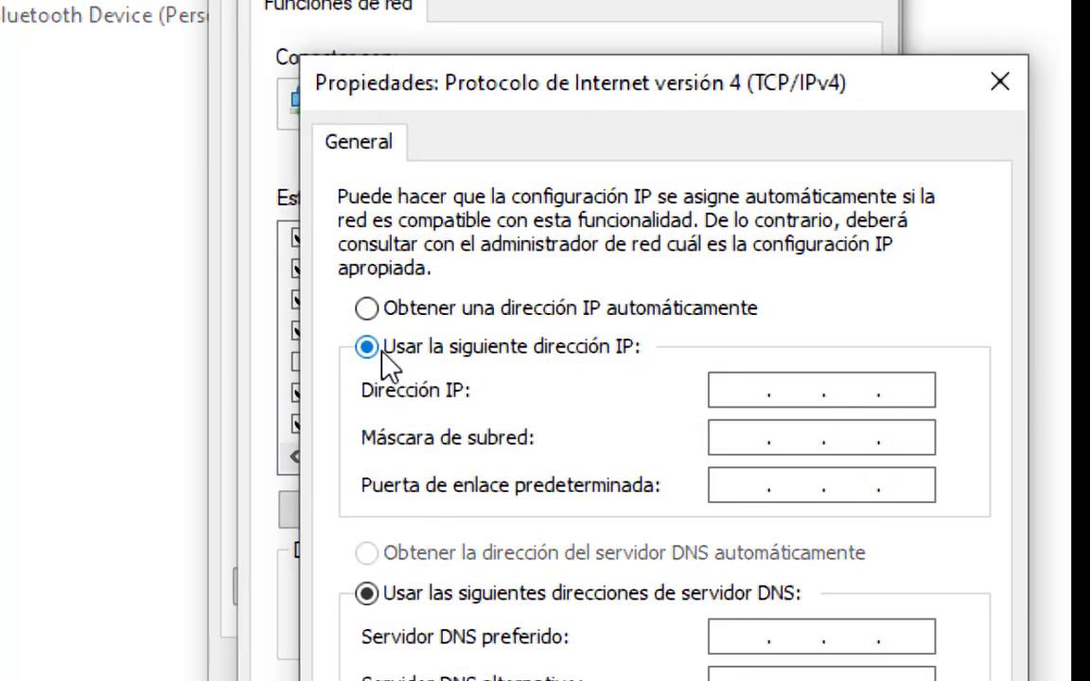
click(722, 388)
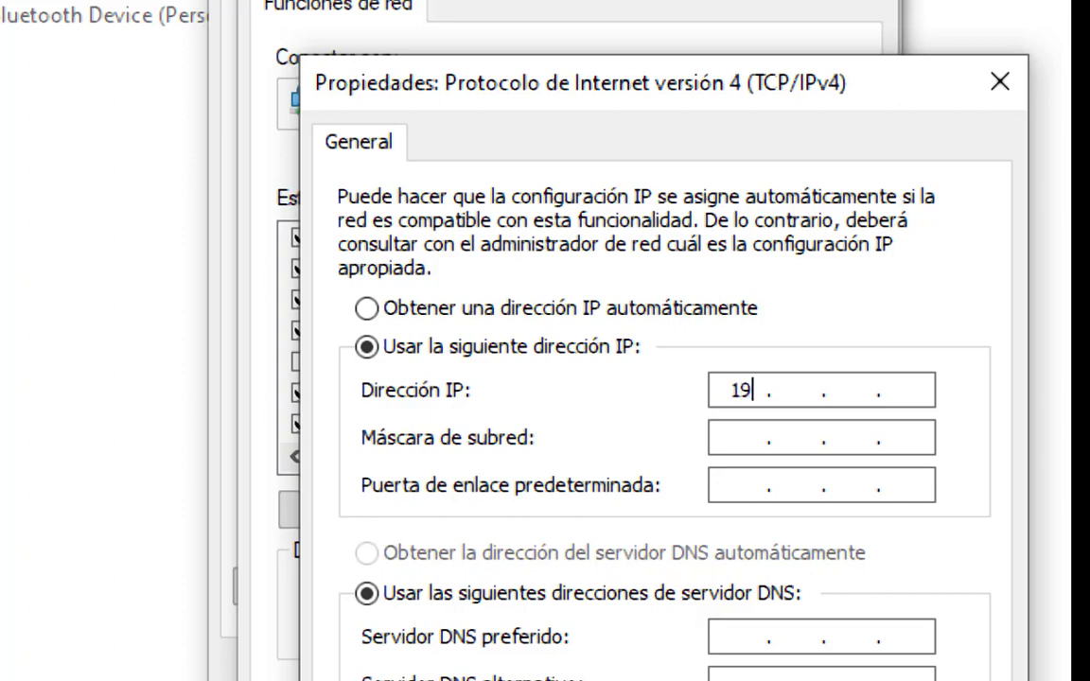
text(21681)
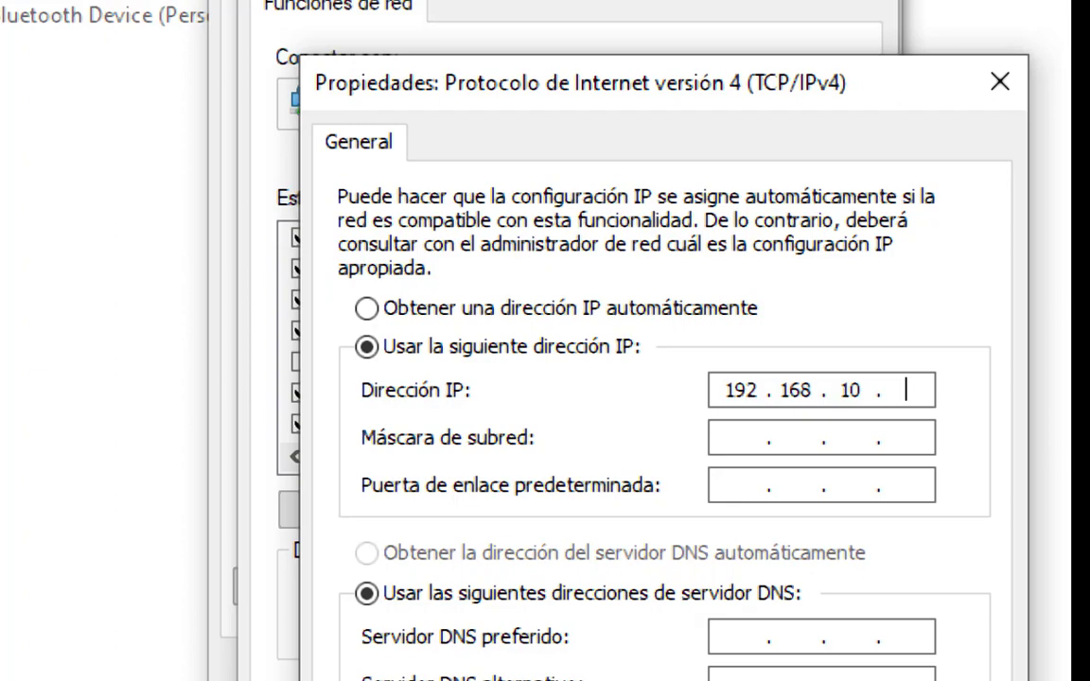
text(110)
click(726, 440)
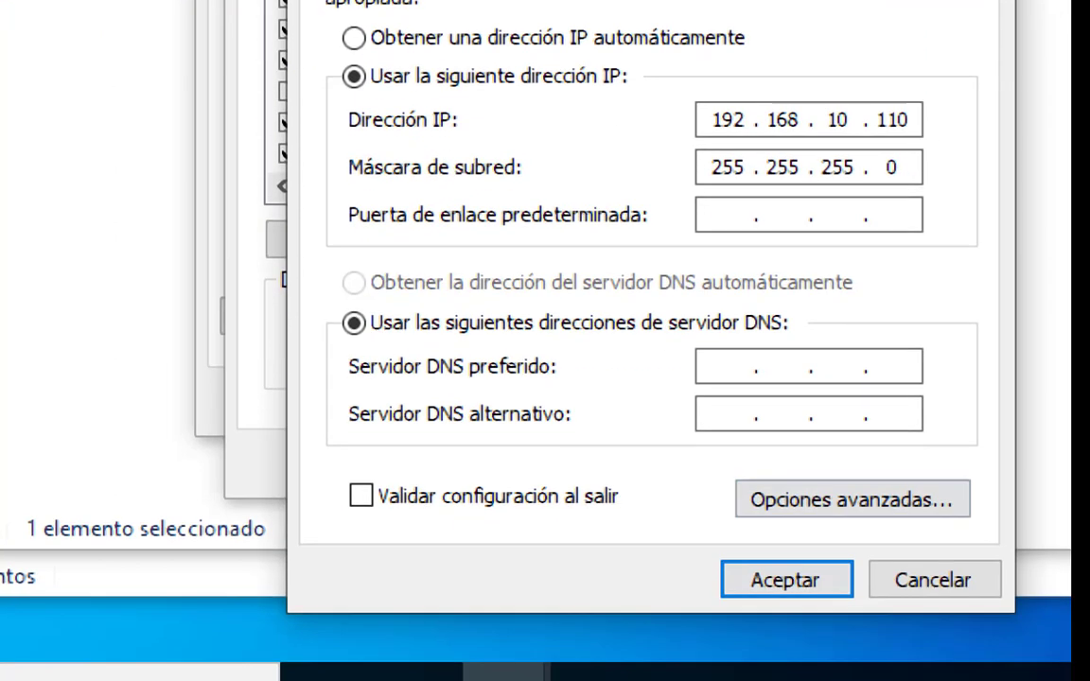
Set the default gateway in the client's IPv4 properties to 192.168.10.1.
click(721, 210)
text(192 . 168 . 1)
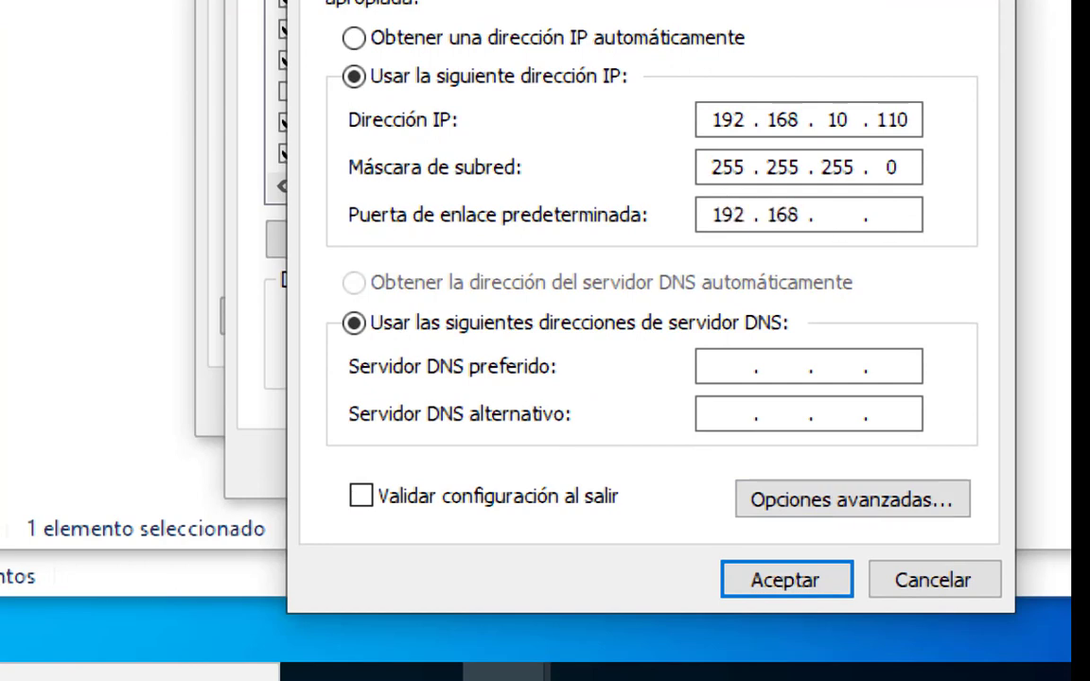
text(0 . 1)
Set the client's preferred DNS server to 192.168.10.100, accept the changes and close the Ethernet0 dialogs.
click(728, 360)
text(1)
text(92.168.)
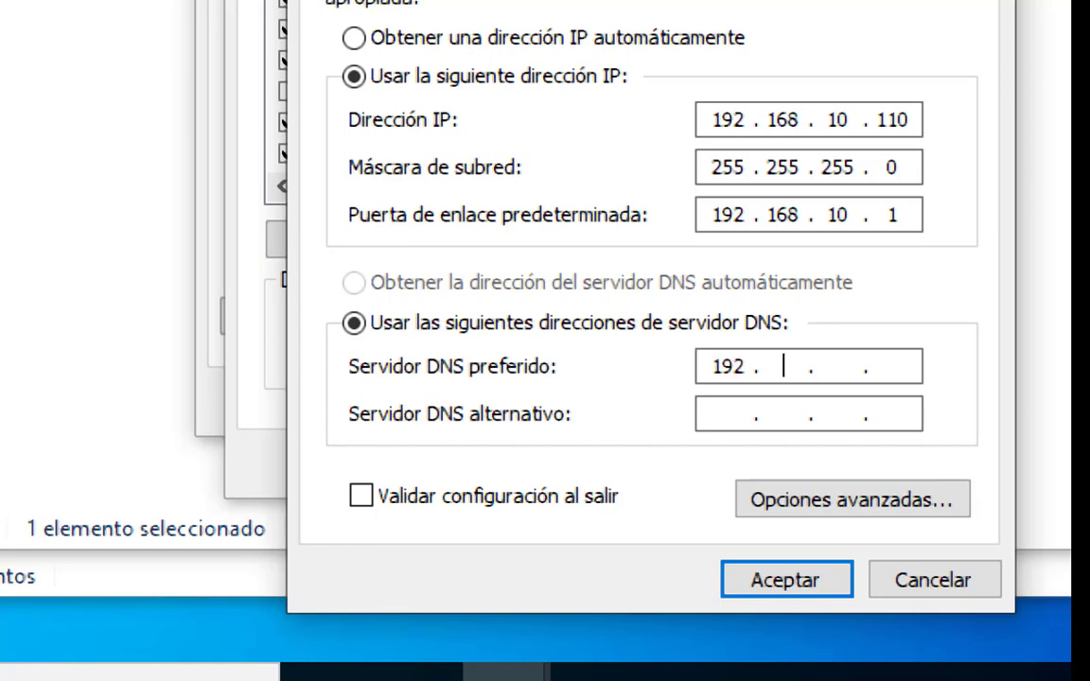
text(10.10)
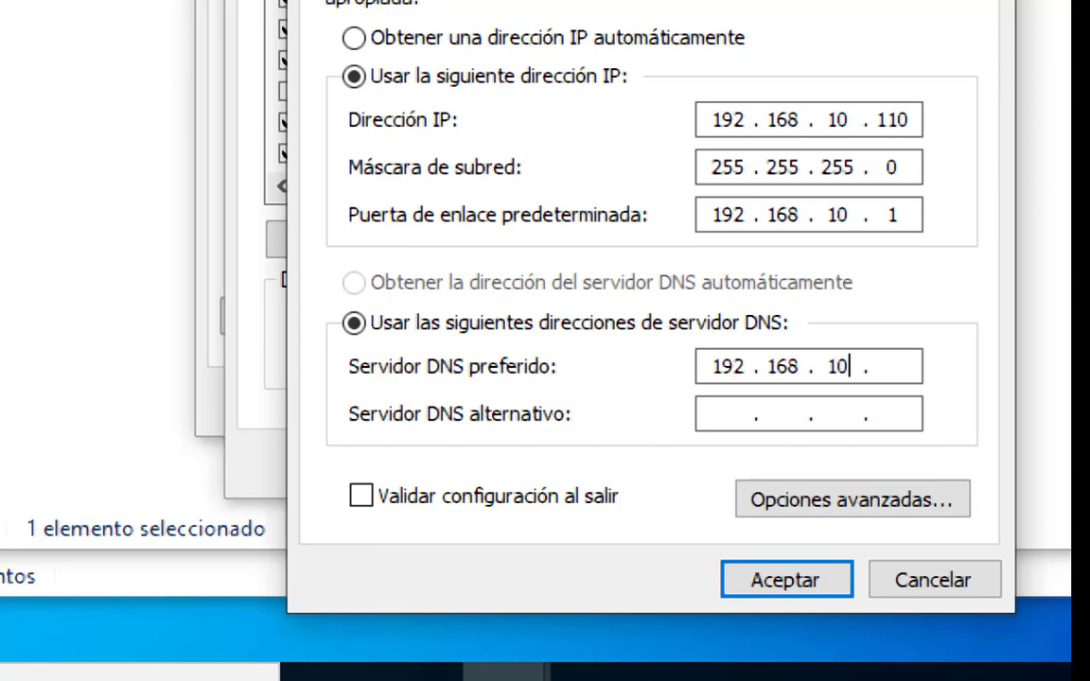
text(0)
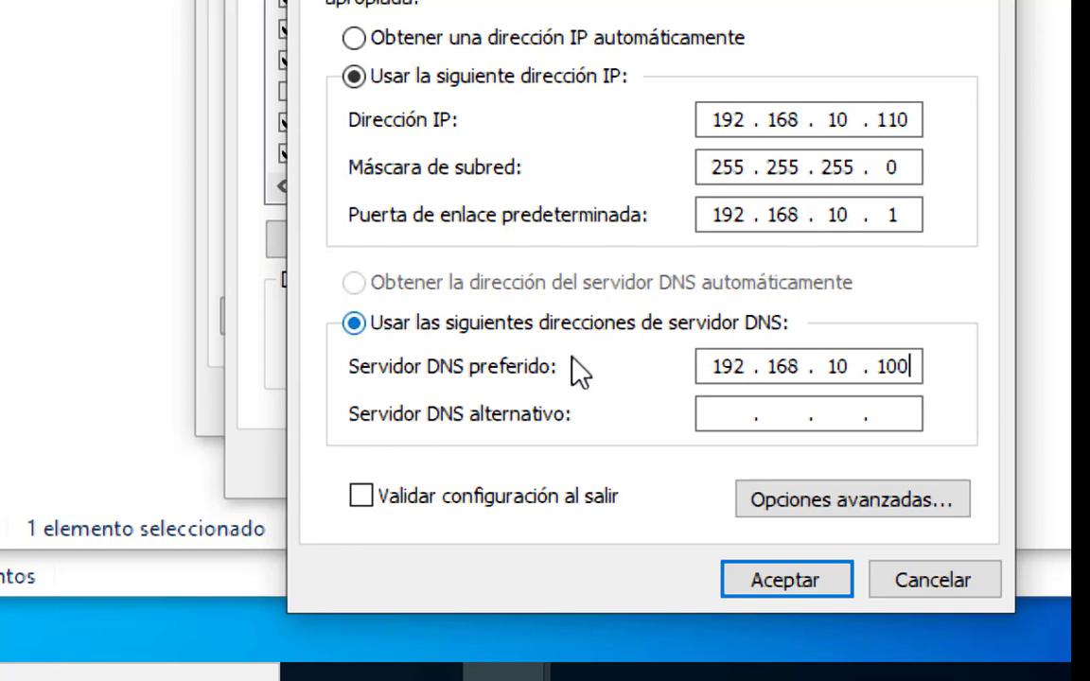
click(763, 579)
click(634, 478)
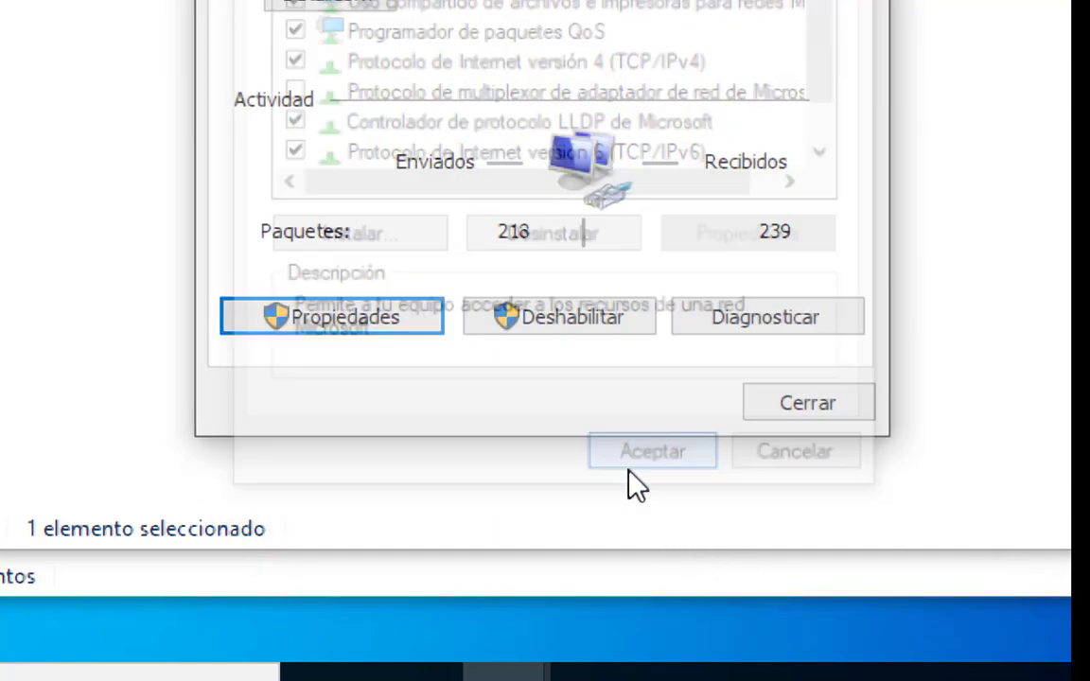
click(809, 405)
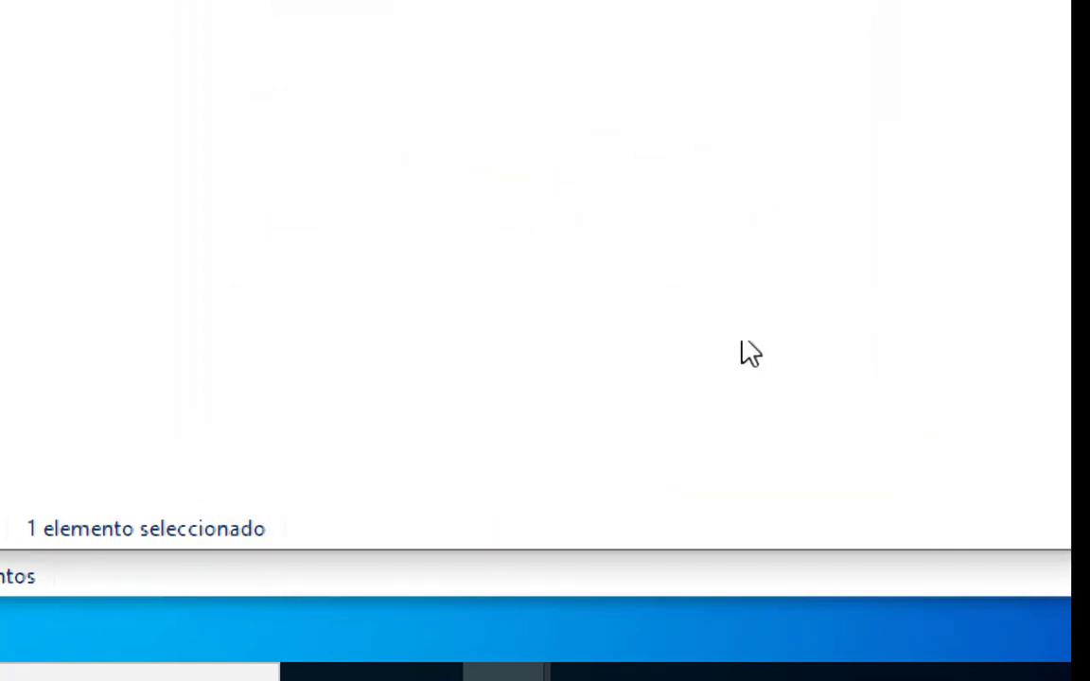
Close both network connections windows and the network settings window on the Windows 10 client.
click(874, 93)
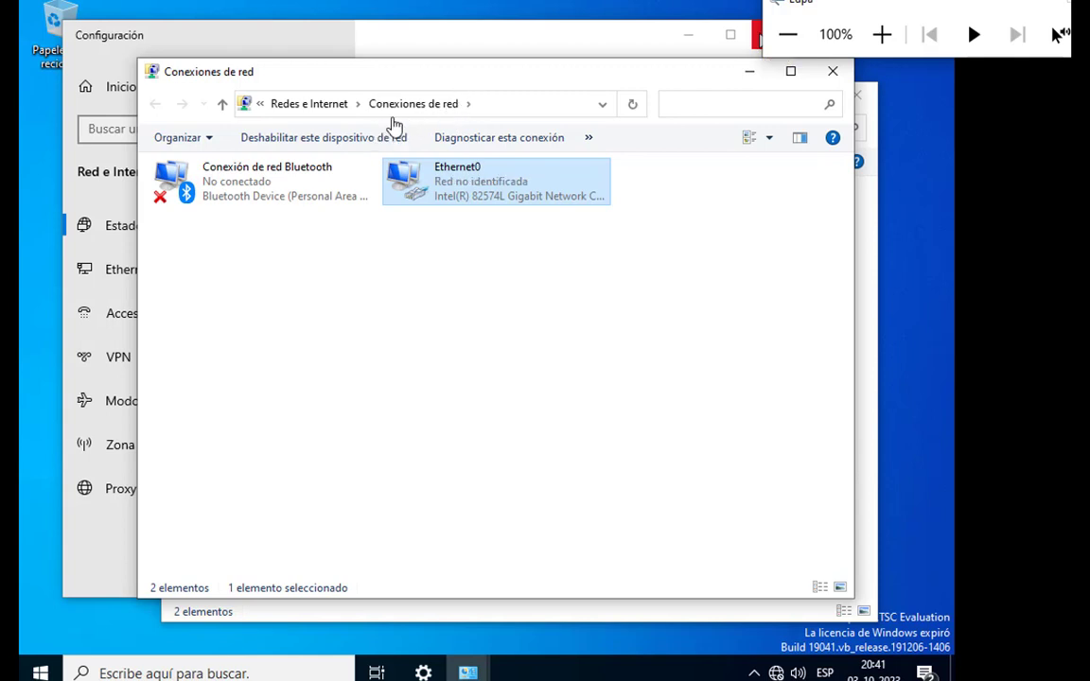
click(833, 74)
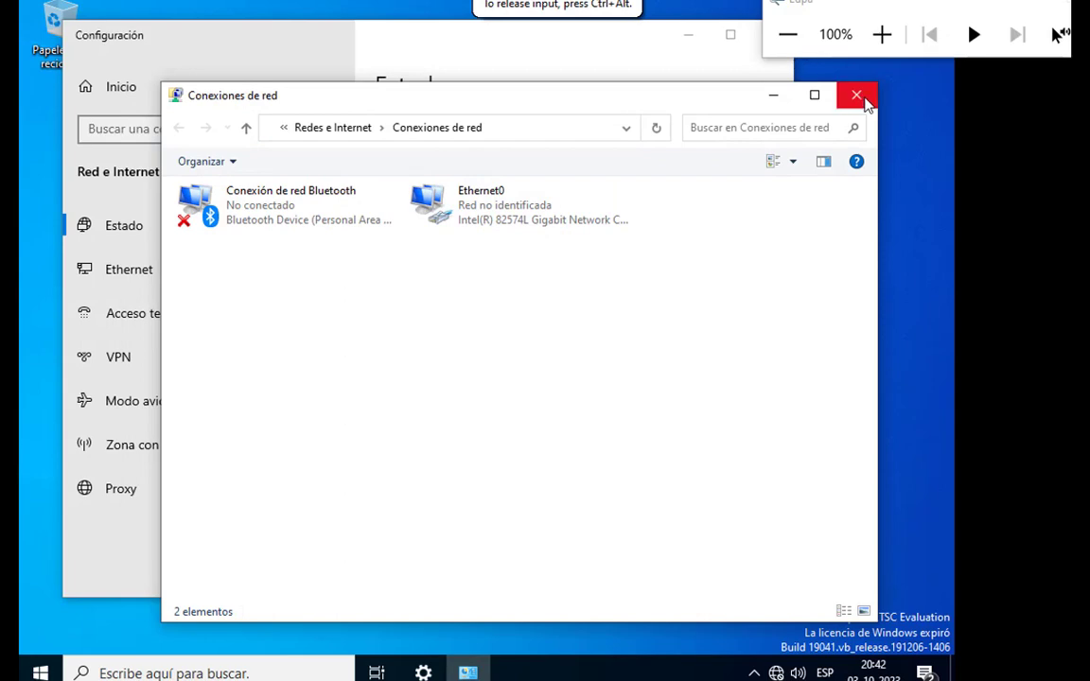
click(855, 94)
drag(645, 47, 597, 90)
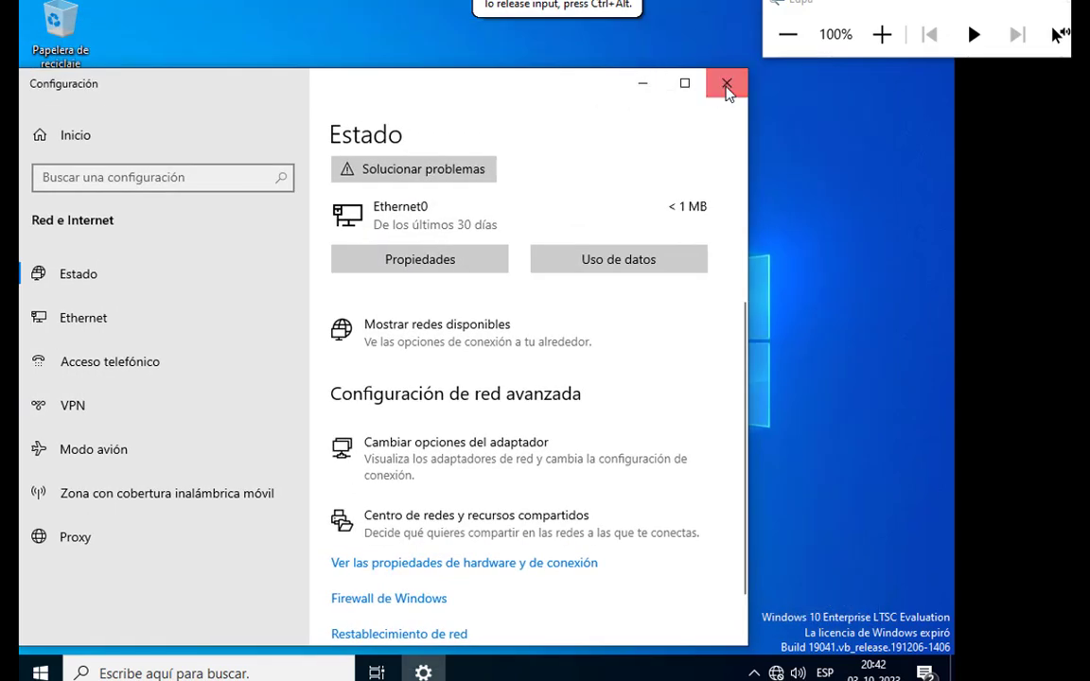
click(725, 82)
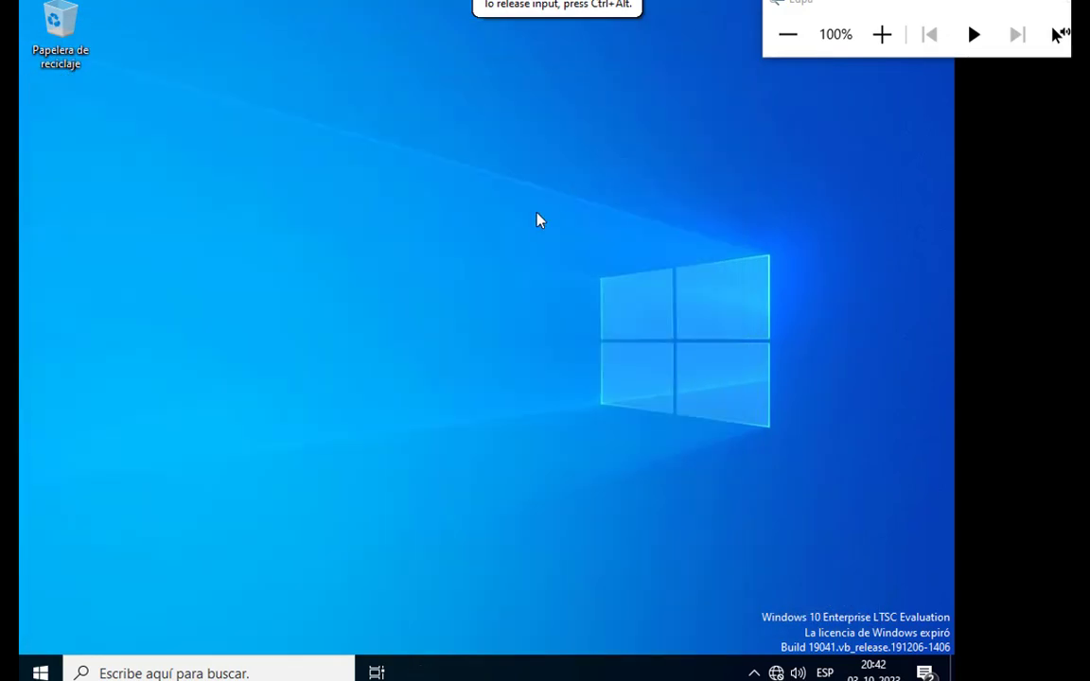
Search for cmd on the Windows 10 client and open the command prompt.
key(super+r)
click(266, 620)
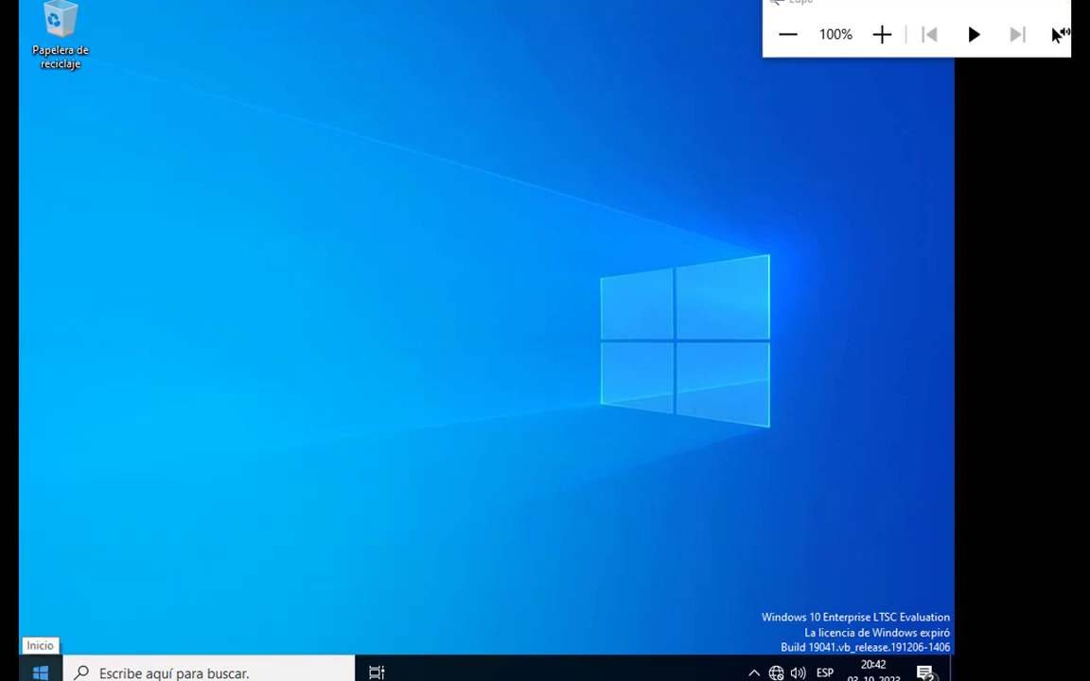
click(40, 672)
text(cm)
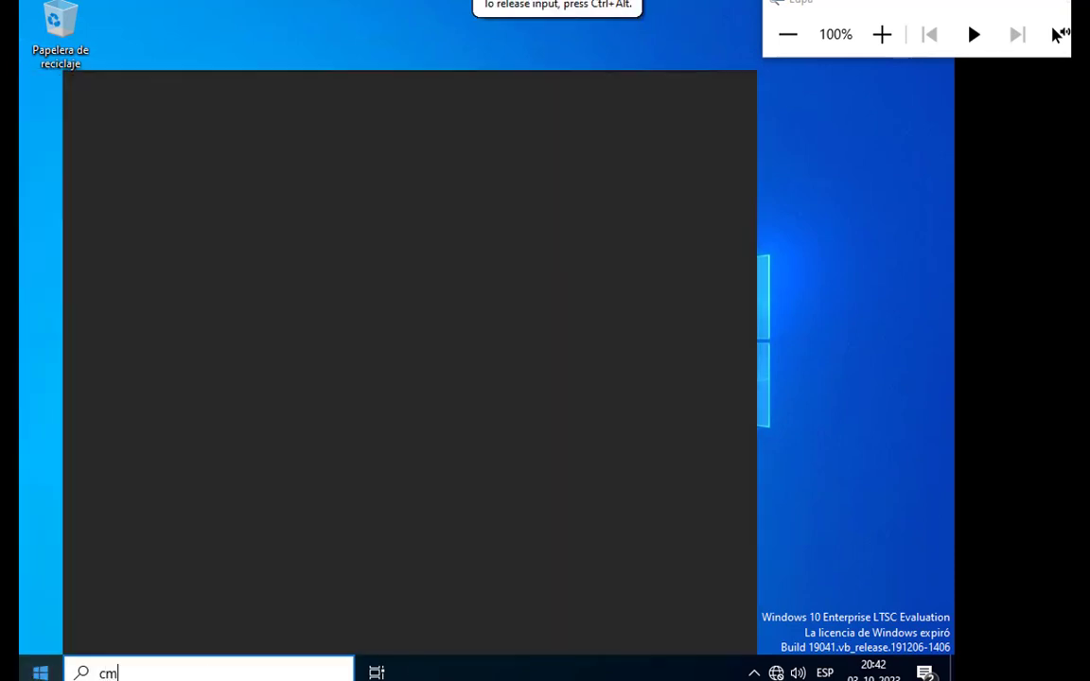
text(d)
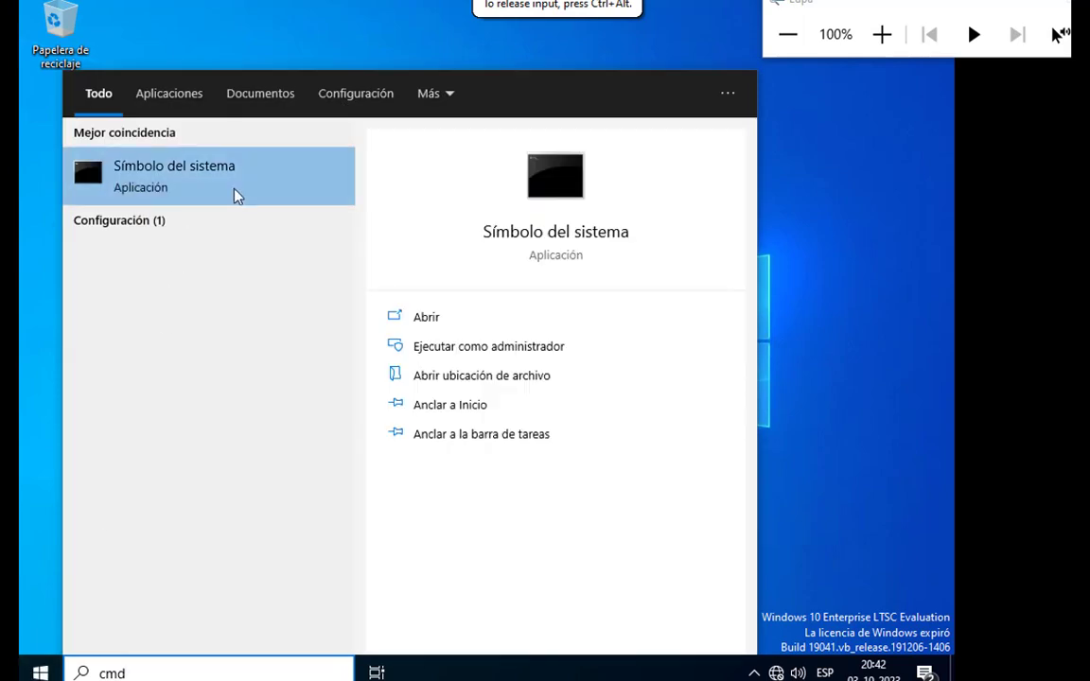
click(150, 184)
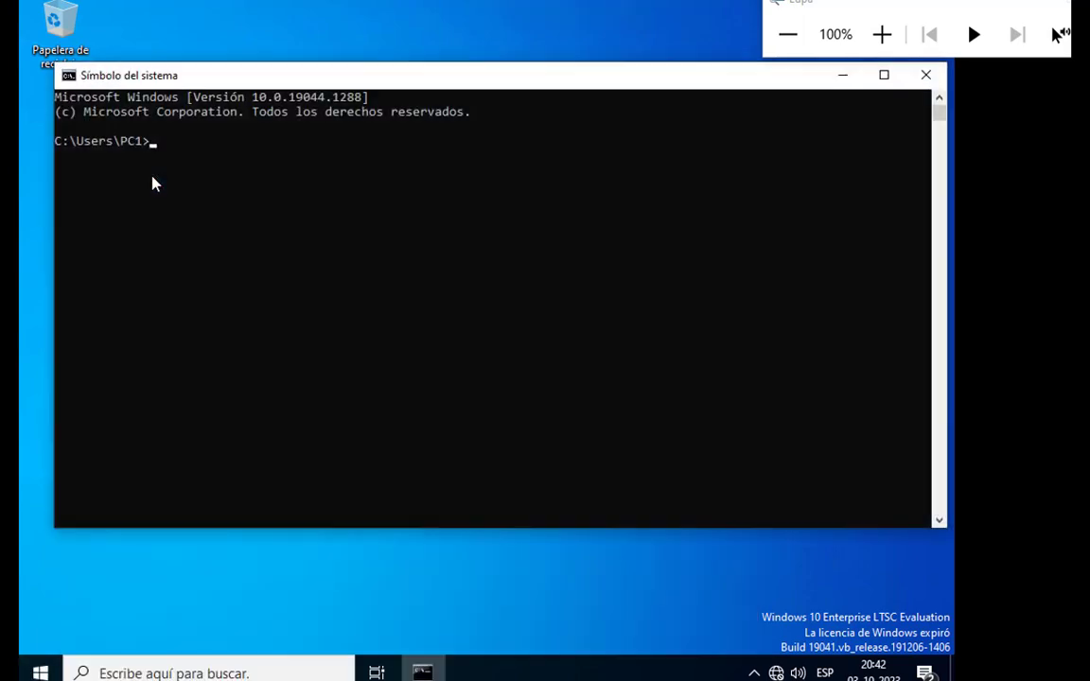
Ping the server at 192.168.10.100 to test connectivity, then close the command prompt.
click(881, 34)
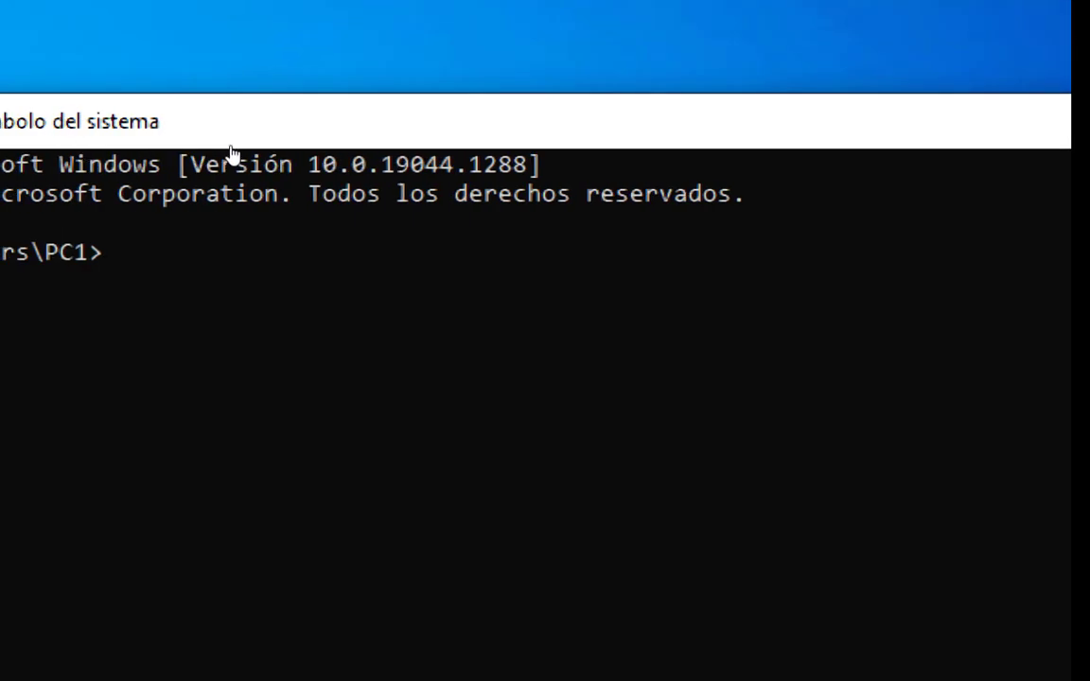
text(ping )
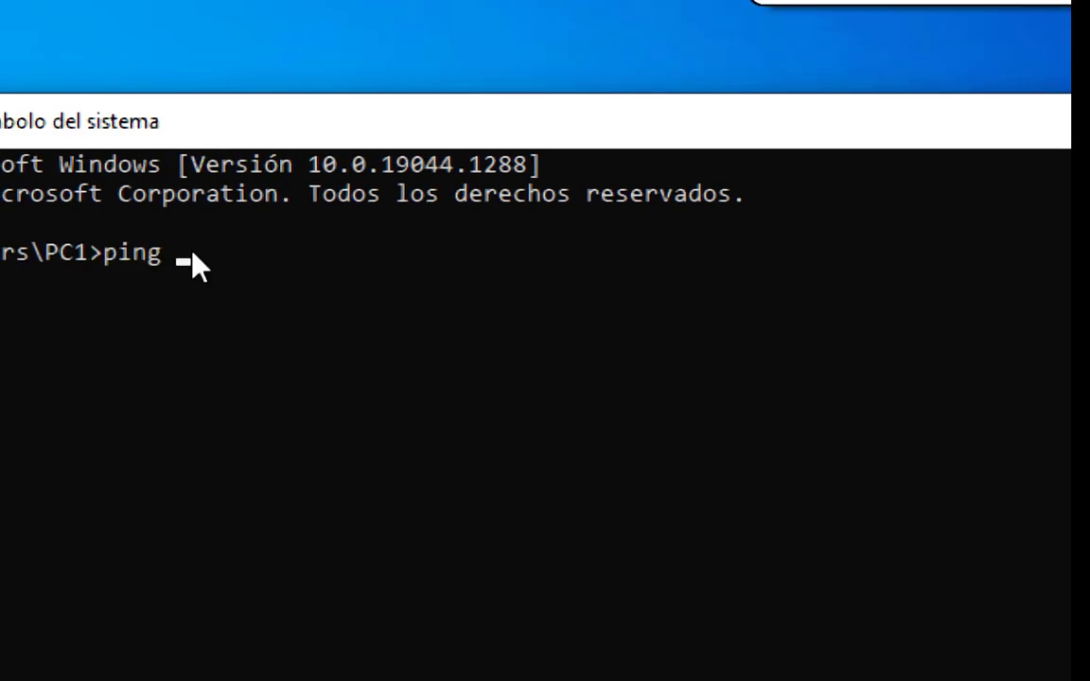
text(192.168)
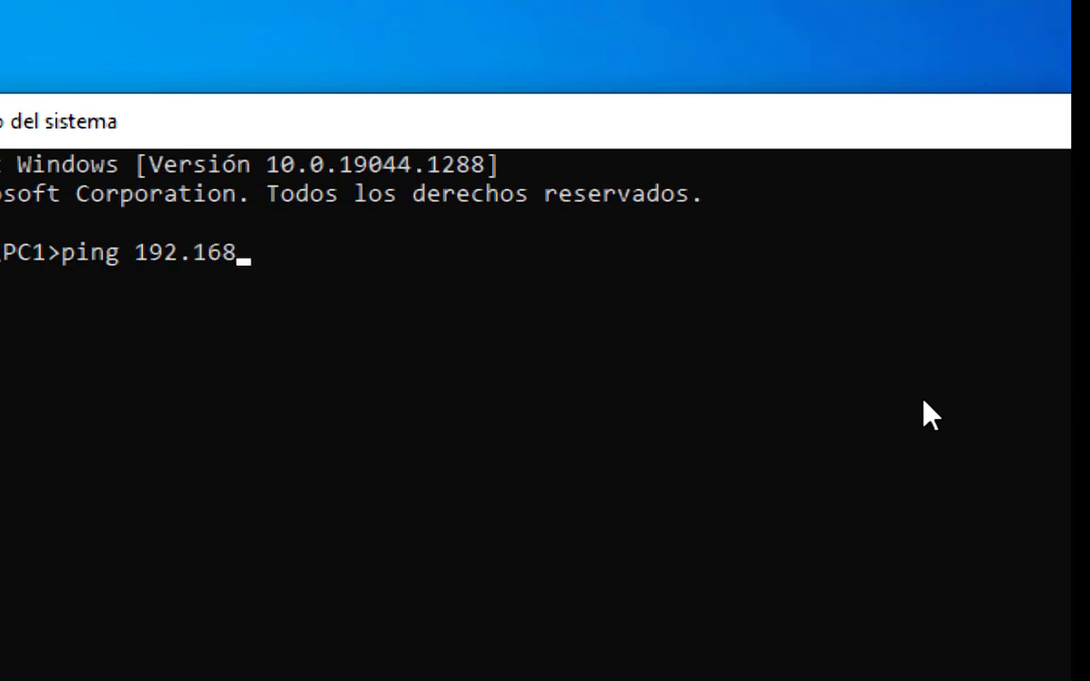
text(.10.100)
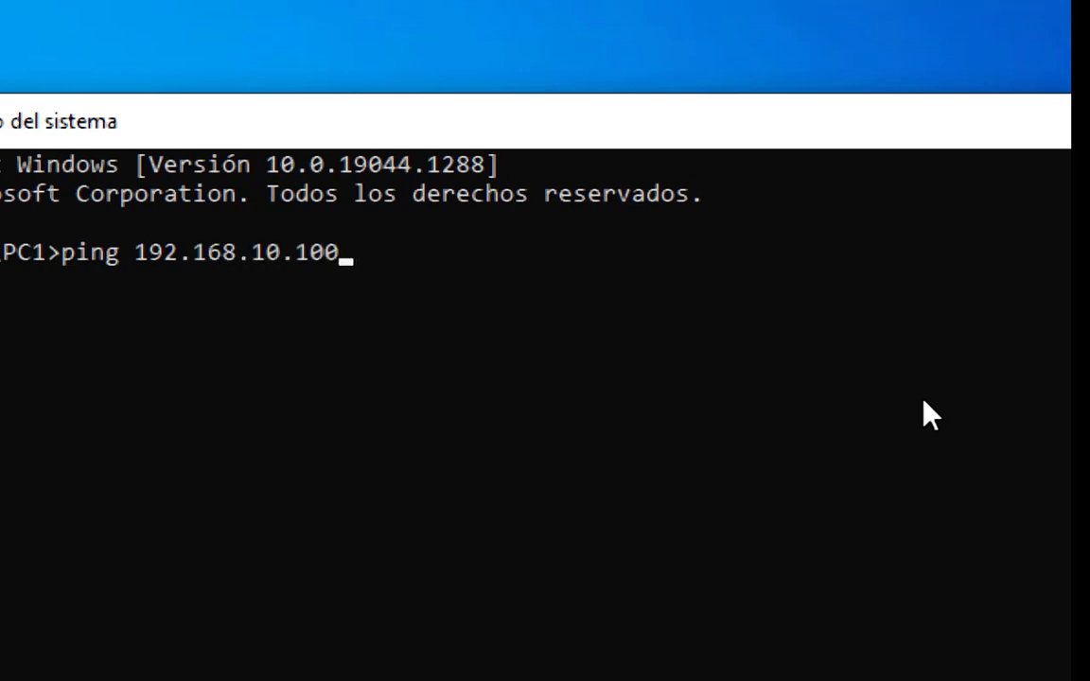
key(Return)
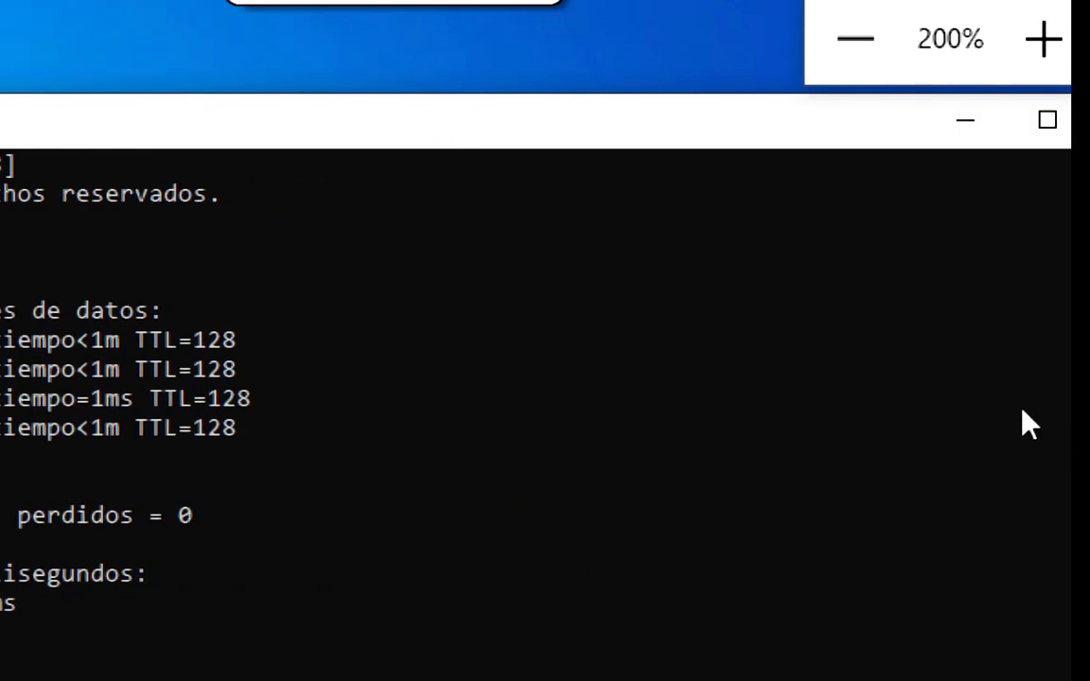
click(712, 39)
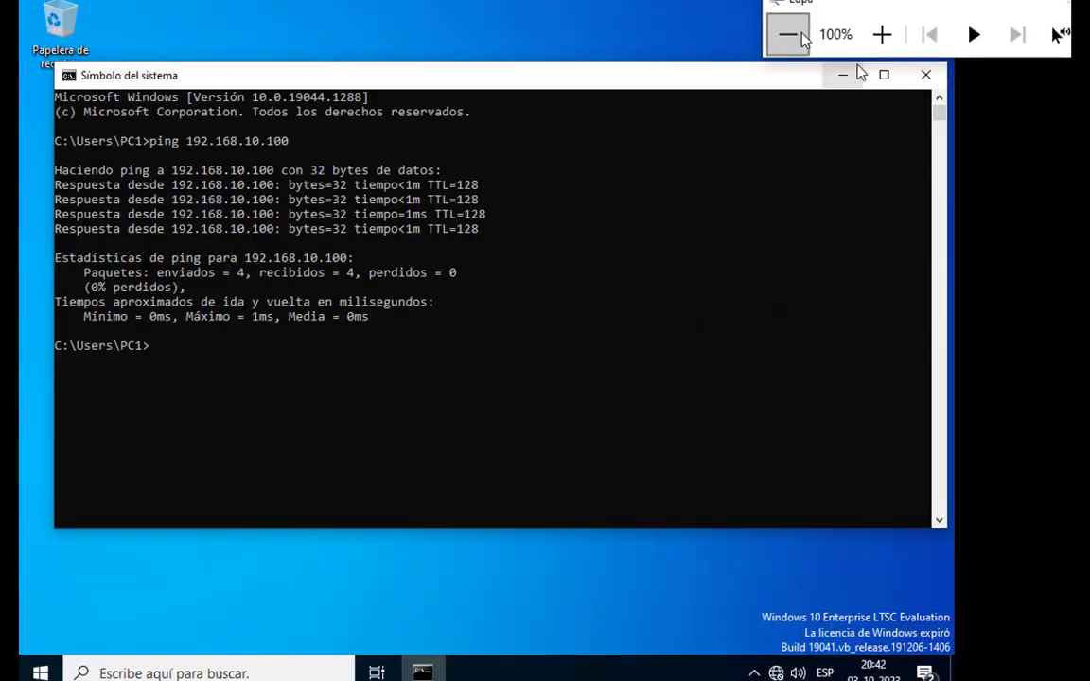
click(928, 79)
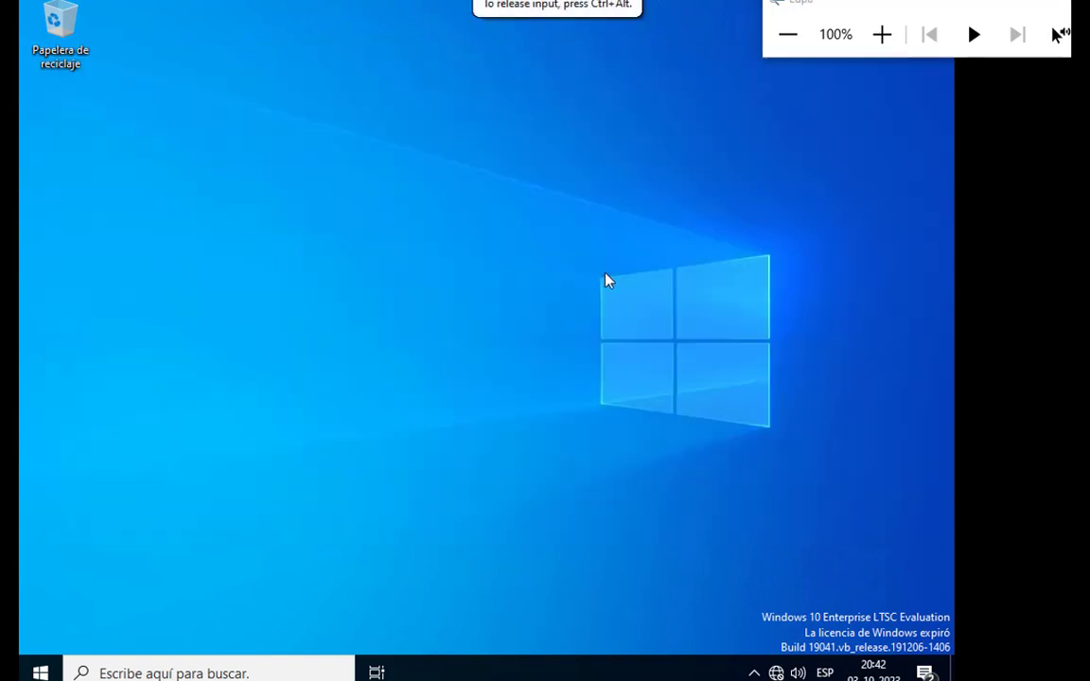
Open the system properties of Este equipo from File Explorer on the Windows 10 client.
key(super)
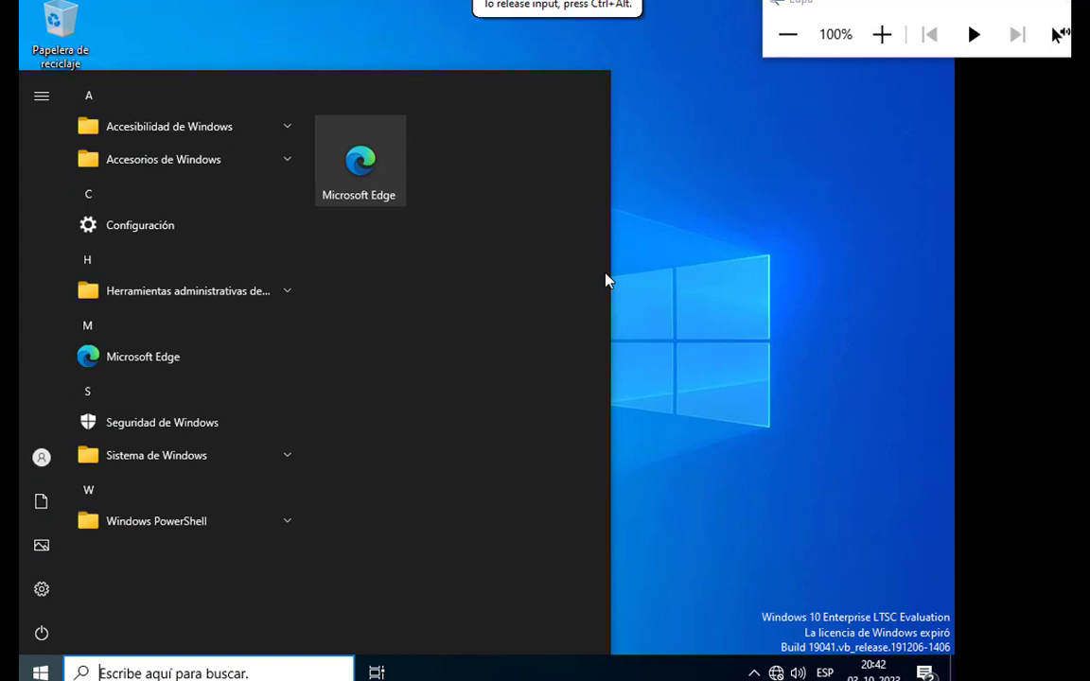
key(super+e)
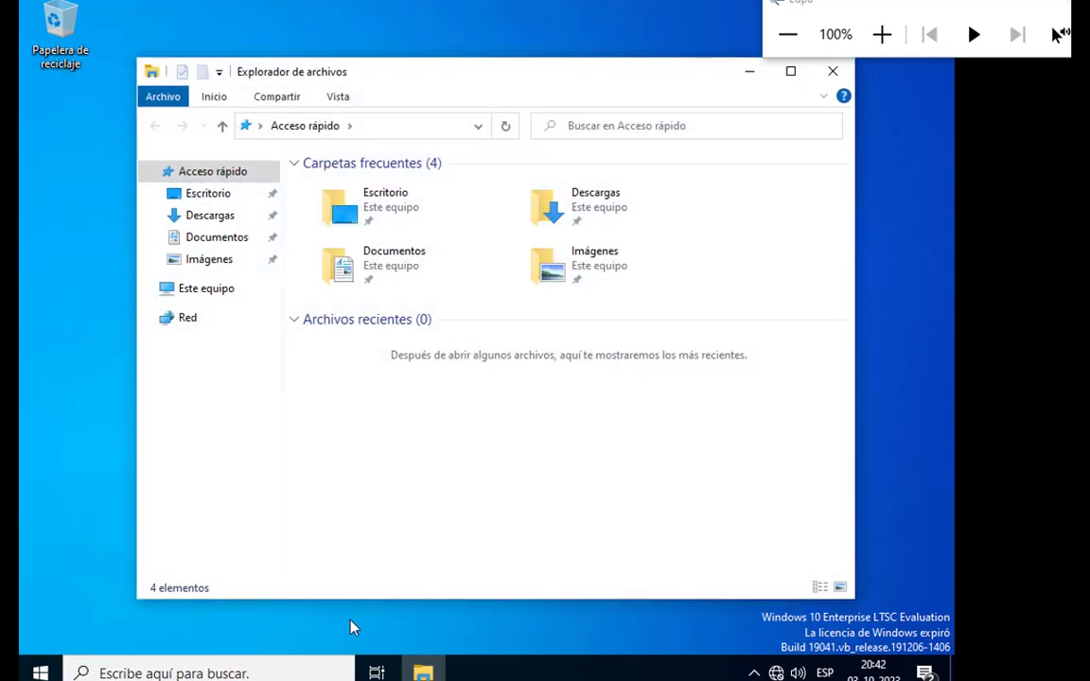
right_click(227, 296)
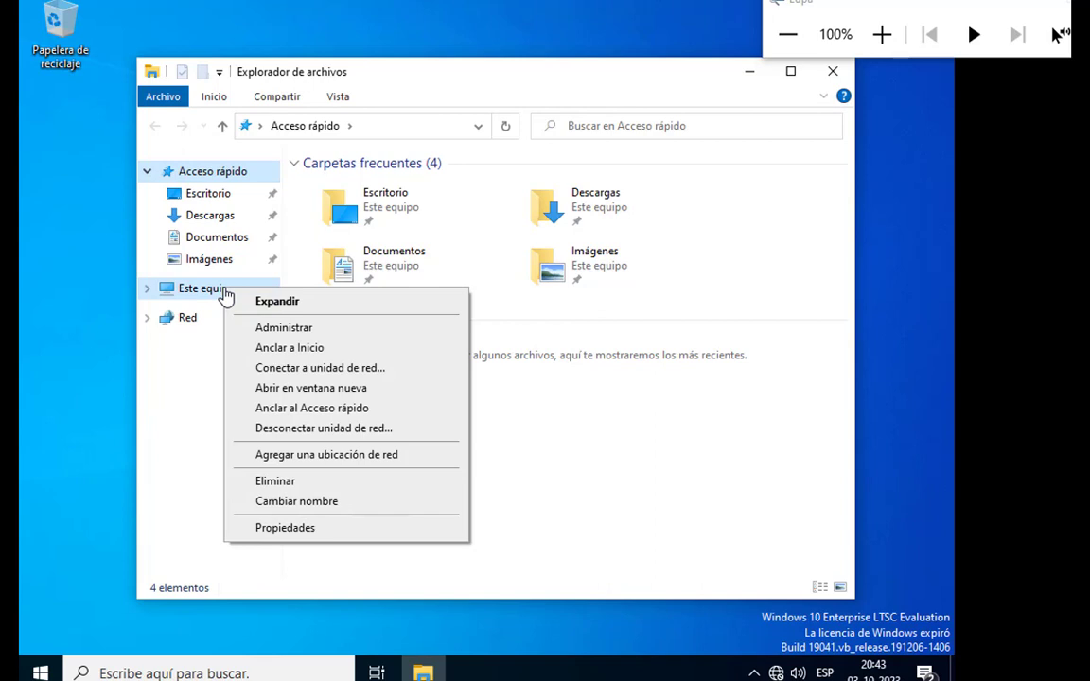
click(291, 531)
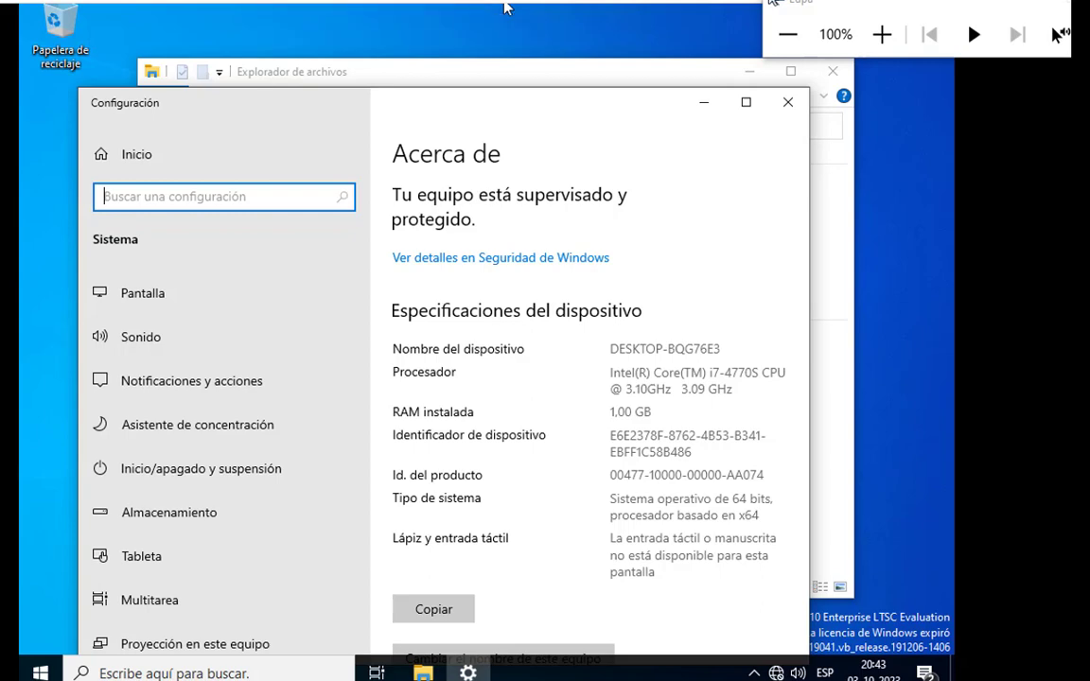
Start a new snapshot of the ClienteWin10 virtual machine and name it clienteW10-RED.
click(881, 34)
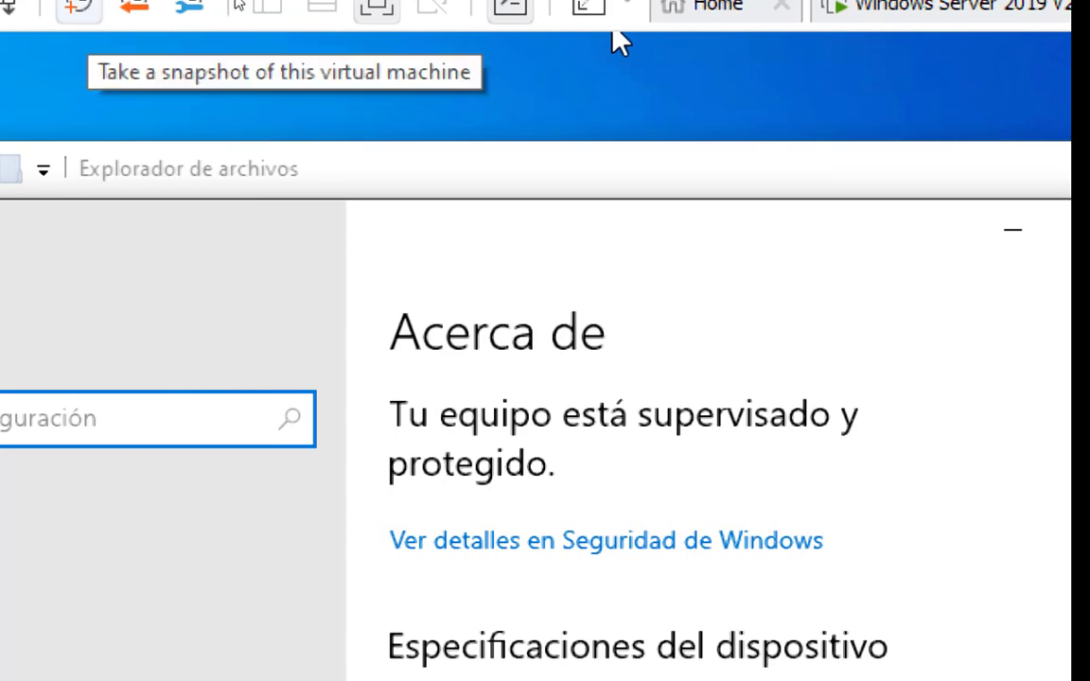
click(78, 5)
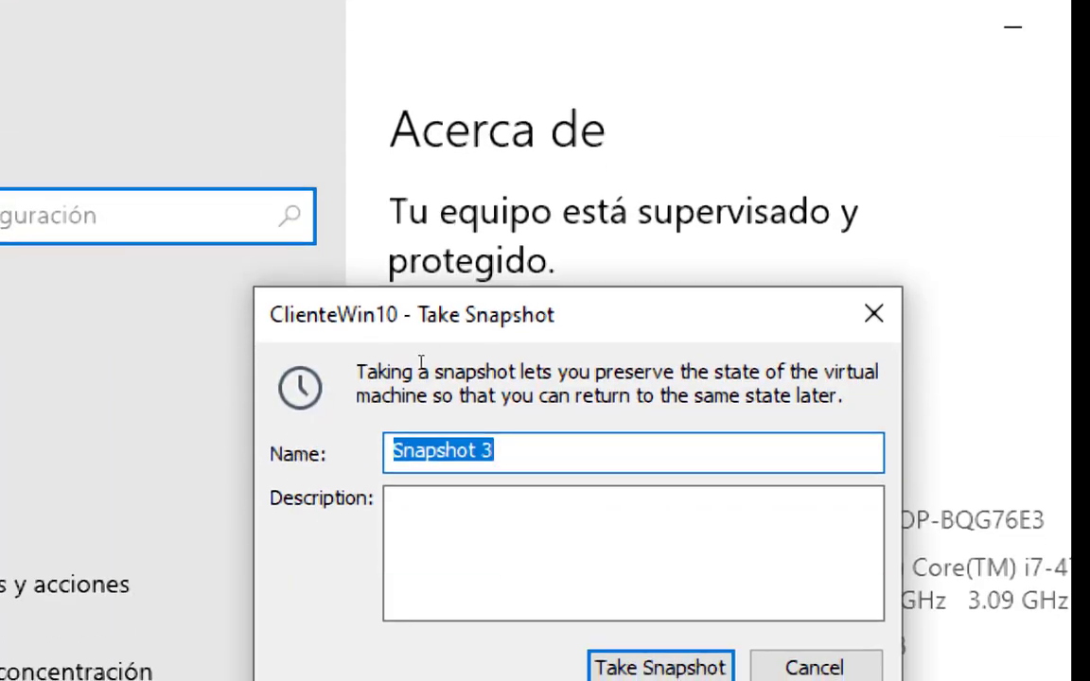
key(Right)
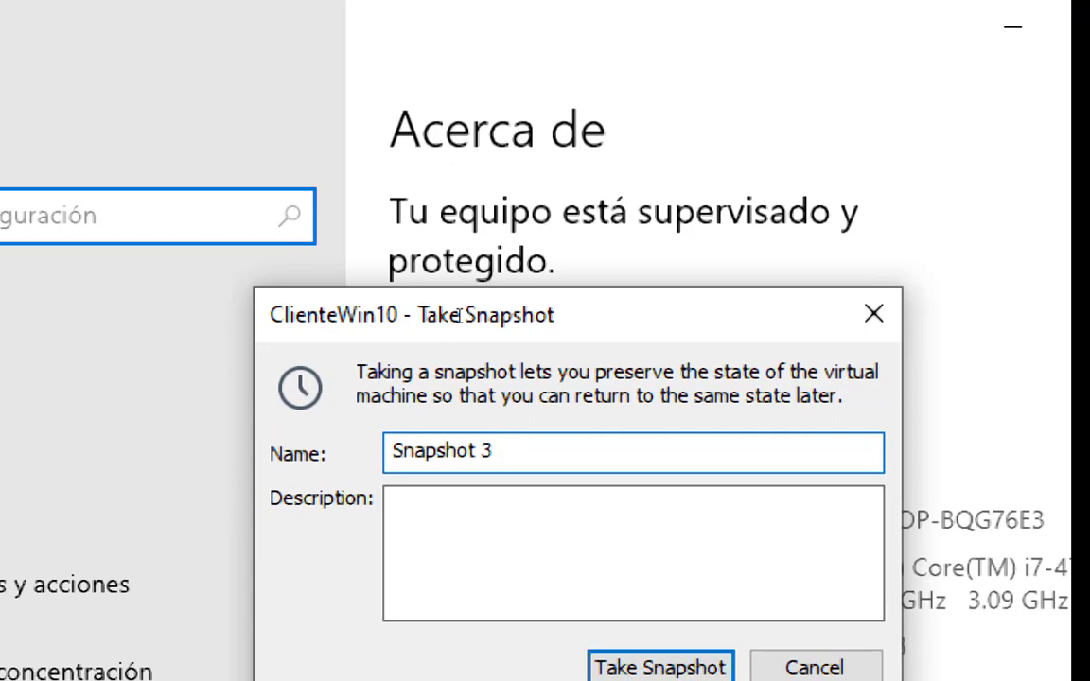
key(BackSpace)
key(BackSpace)
key(BackSpace)
key(BackSpace)
key(BackSpace)
key(BackSpace)
key(BackSpace)
key(BackSpace)
key(BackSpace)
text(clein)
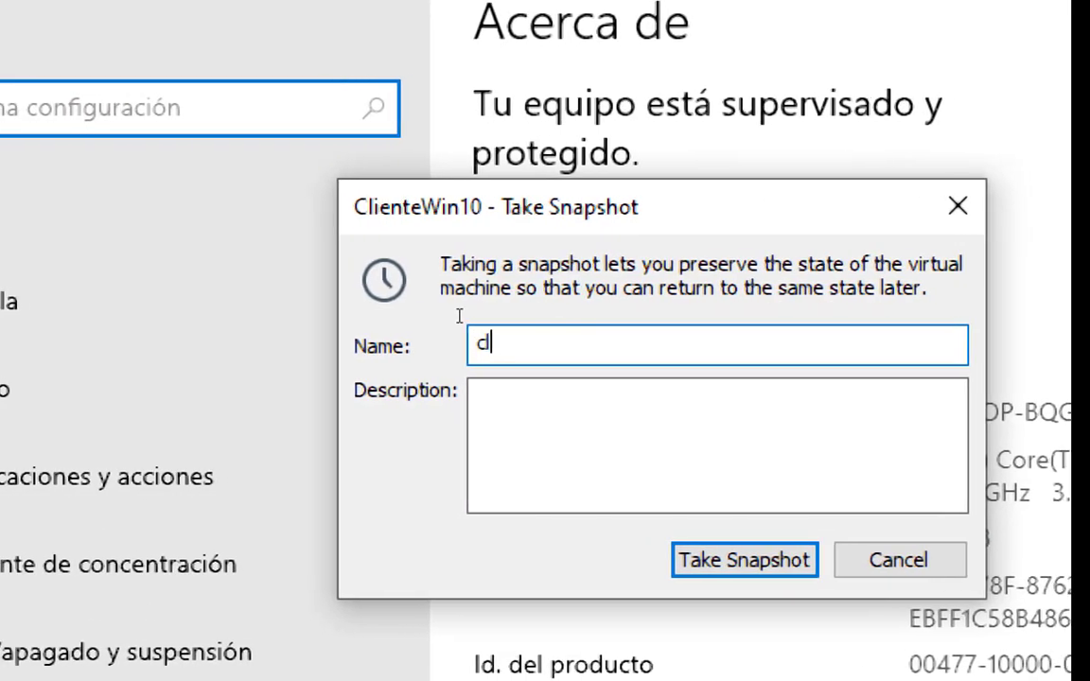
key(BackSpace)
key(BackSpace)
key(BackSpace)
text(ien)
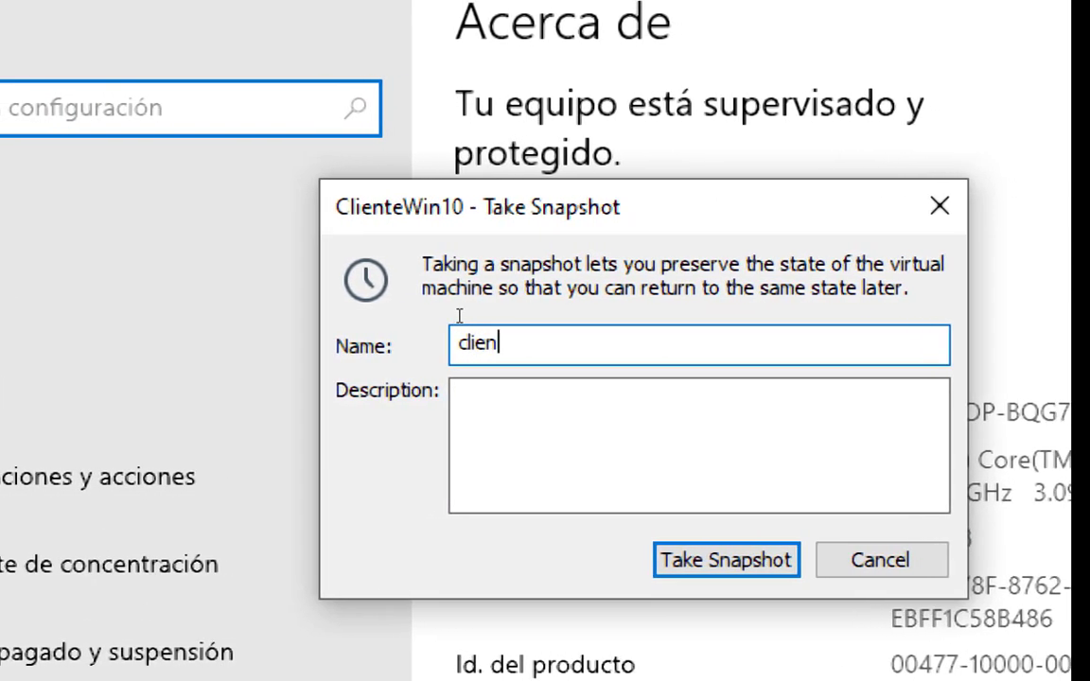
text(teW10)
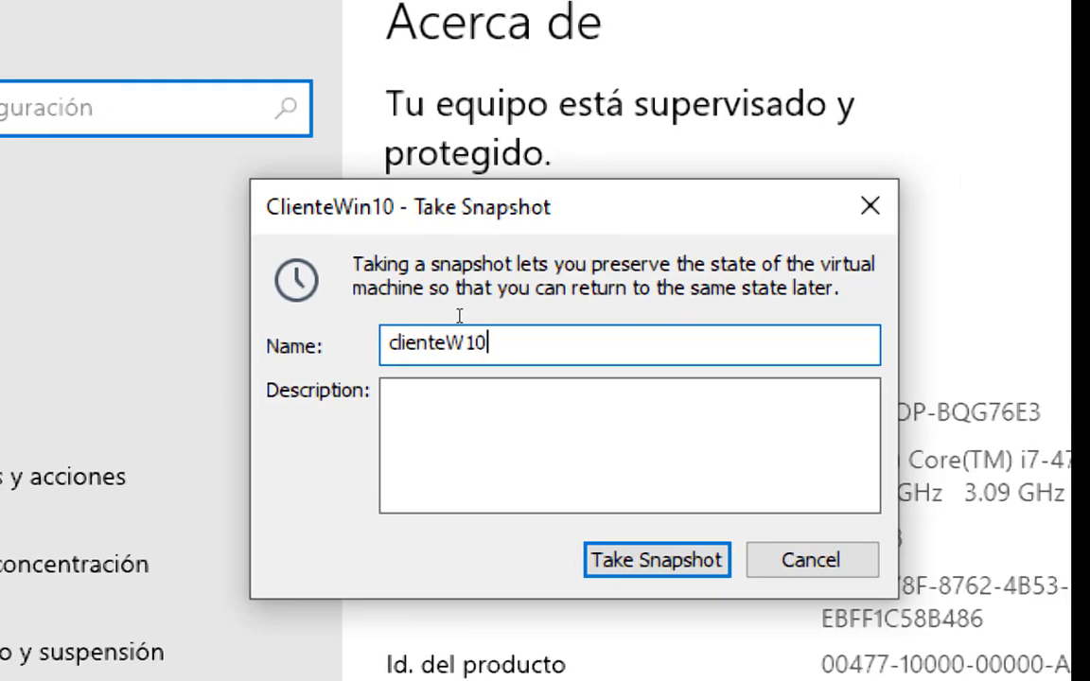
text(p)
key(BackSpace)
text(pa)
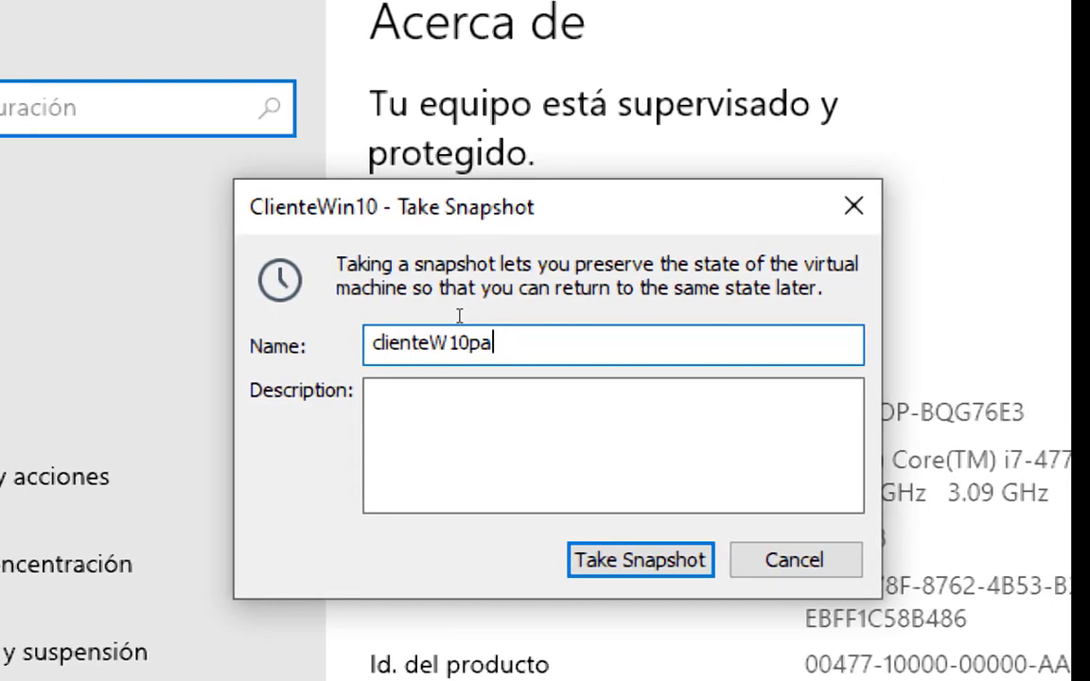
key(BackSpace)
key(BackSpace)
text(-)
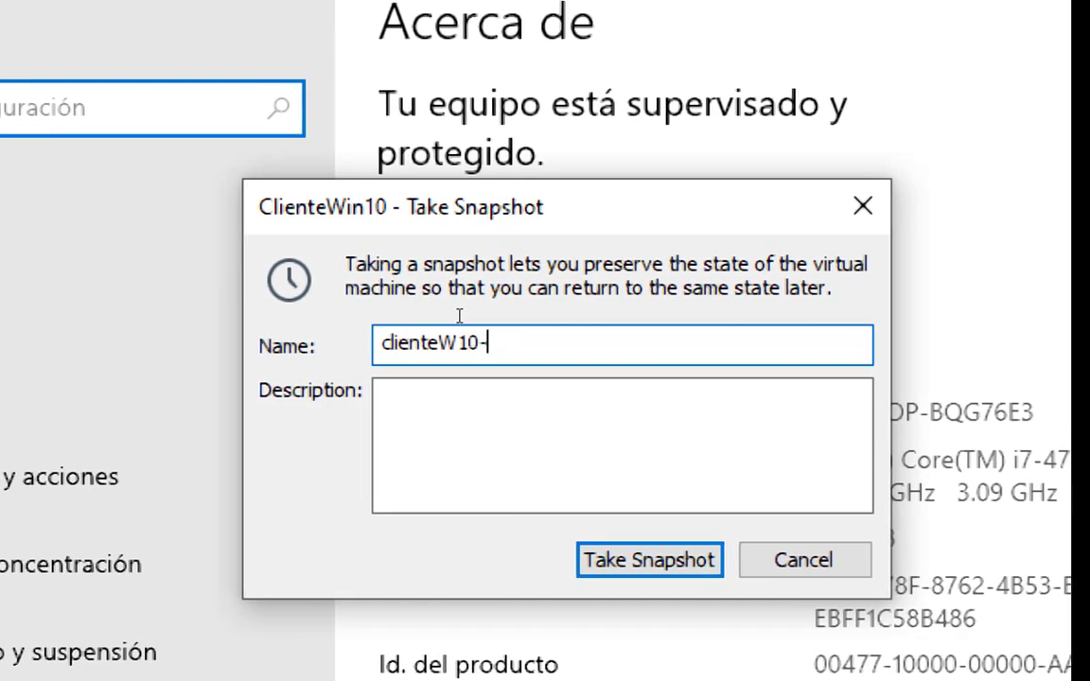
text(RED)
Enter "Equipo con parametros de red" as the snapshot's description and take the snapshot.
key(Tab)
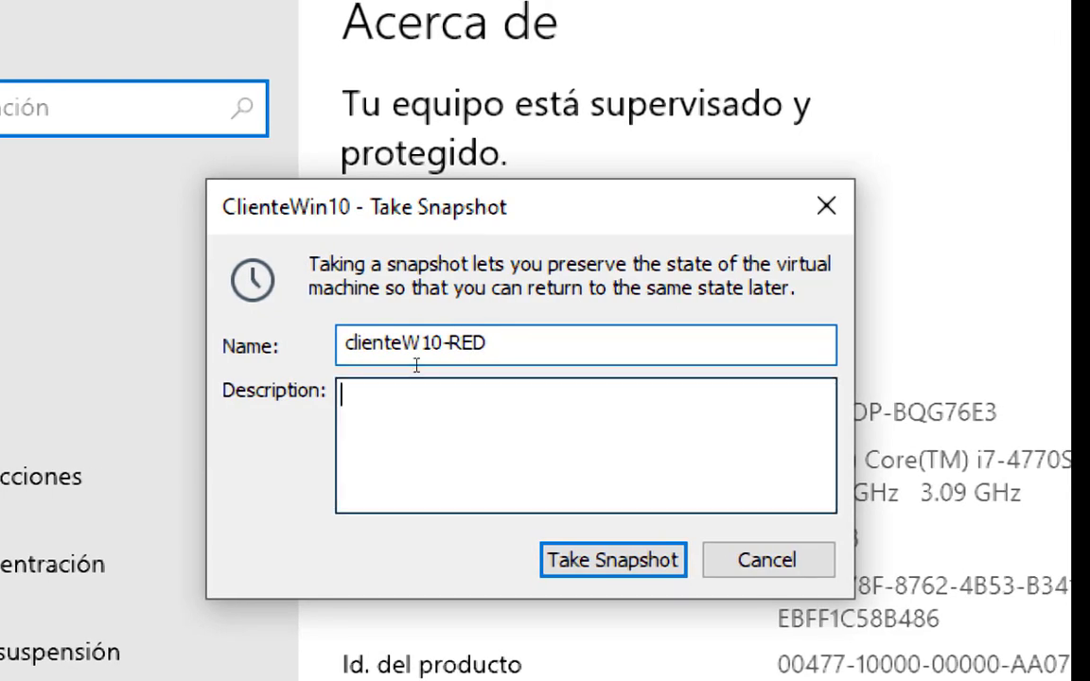
text(Equip)
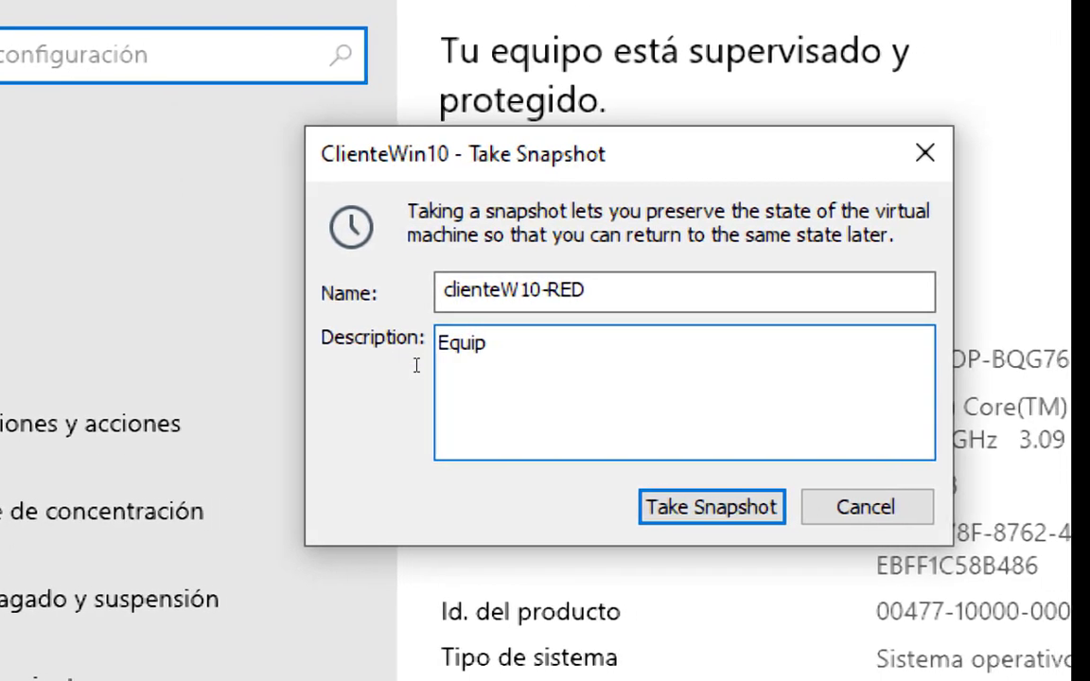
text(o con para)
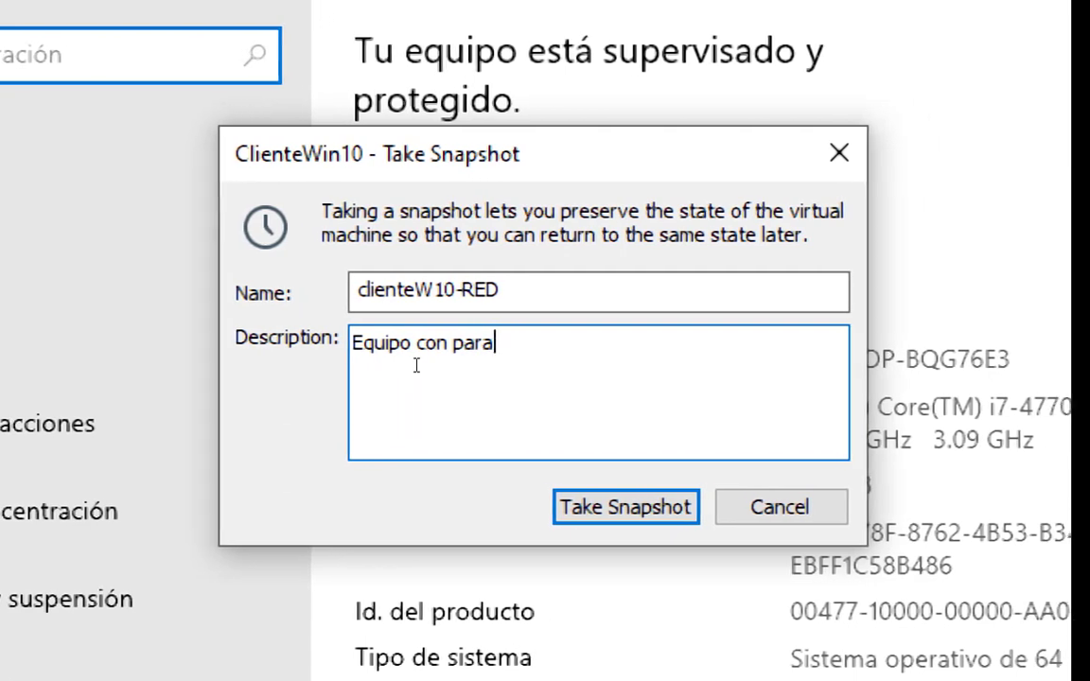
text(metros de red)
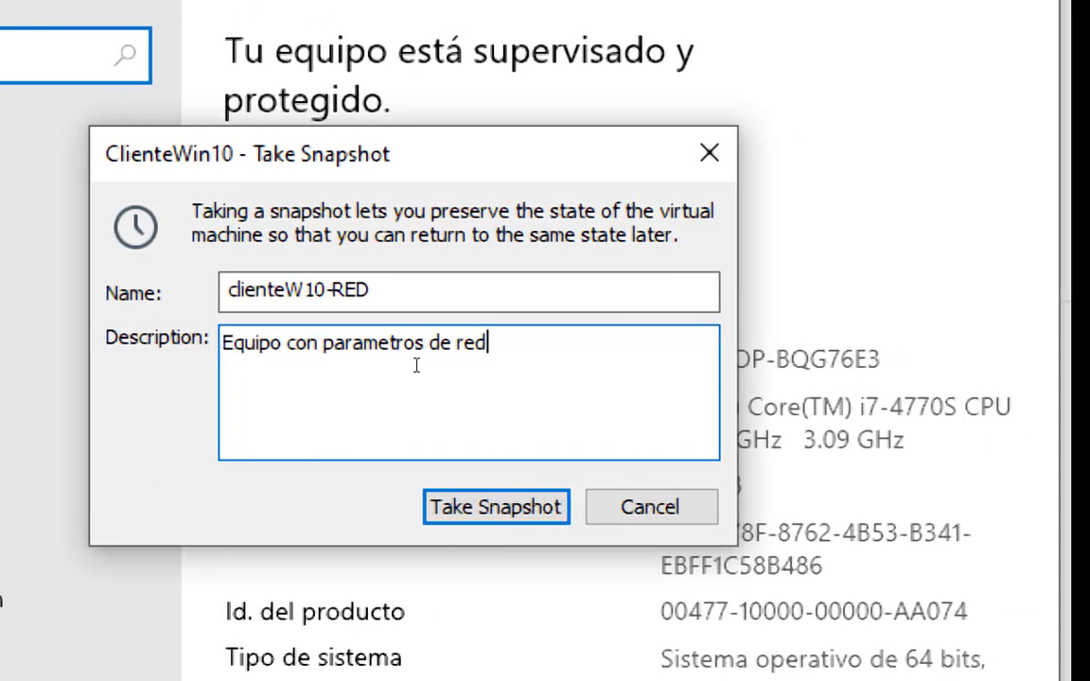
key(Return)
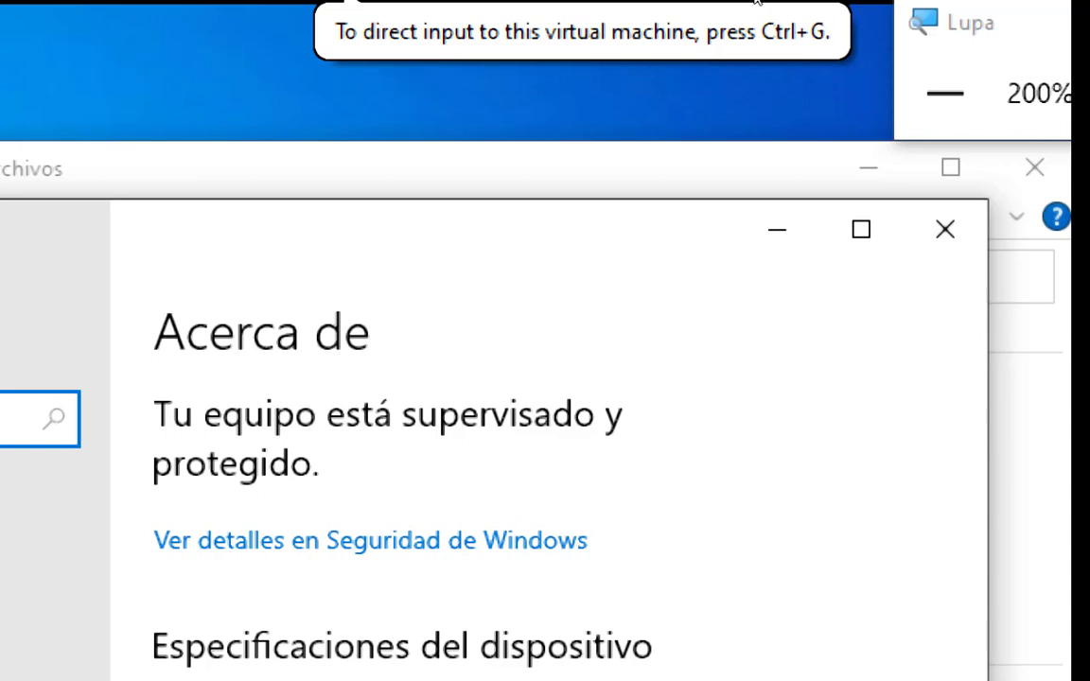
Check the clienteW10-RED snapshot in the Snapshot Manager of ClienteWin10, then close the manager.
click(784, 34)
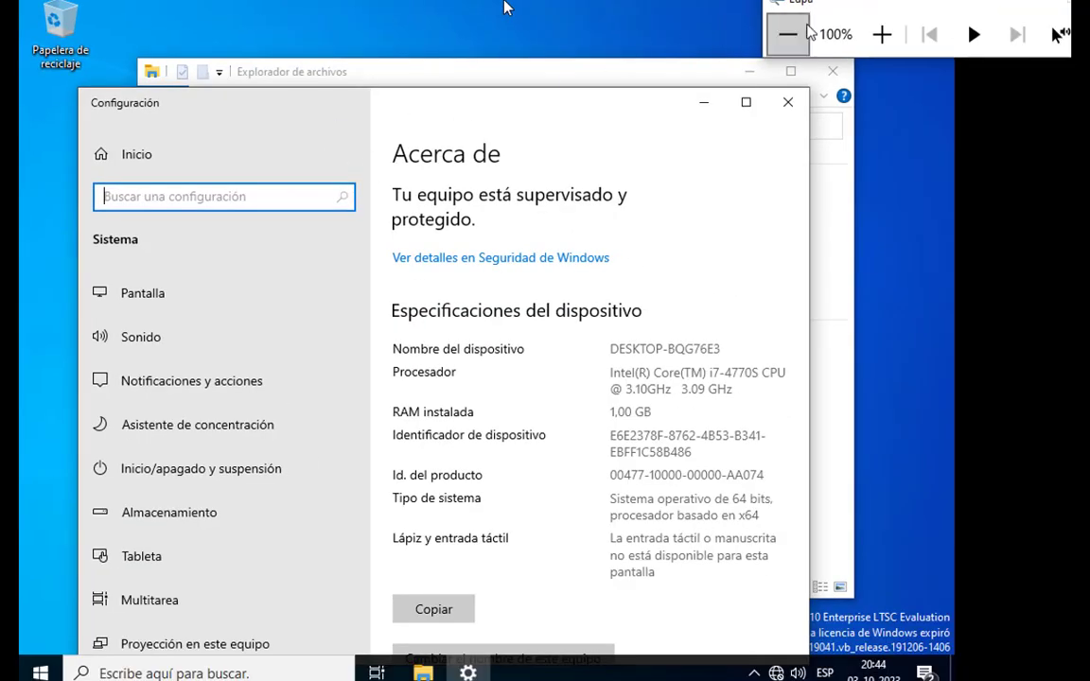
click(878, 39)
mouse_move(590, 25)
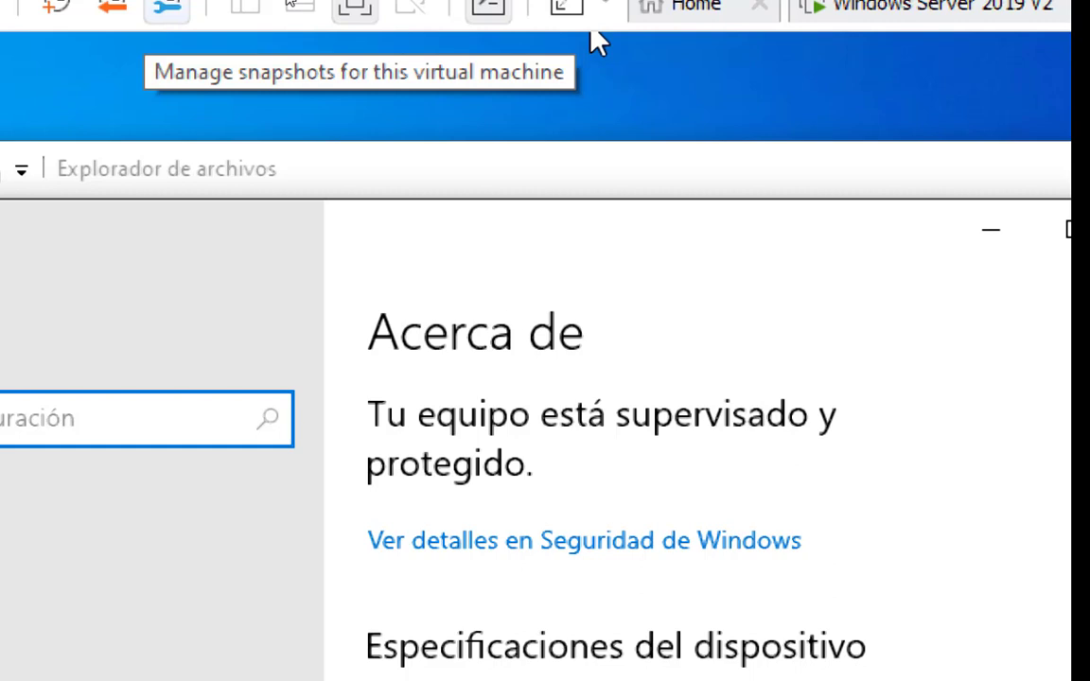
click(592, 31)
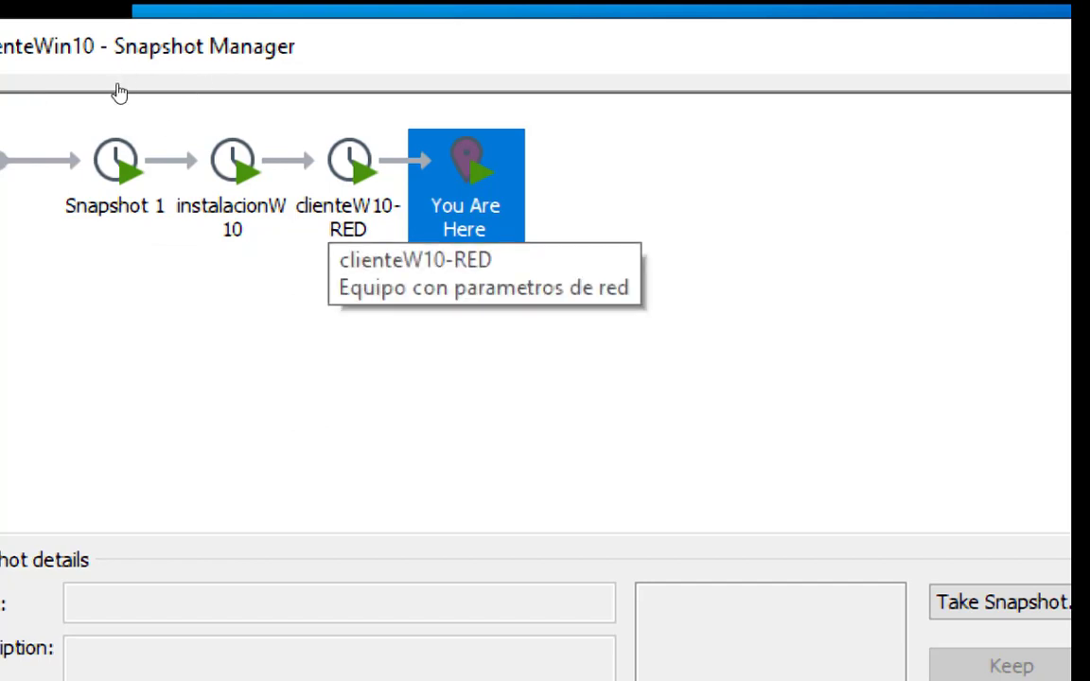
click(577, 43)
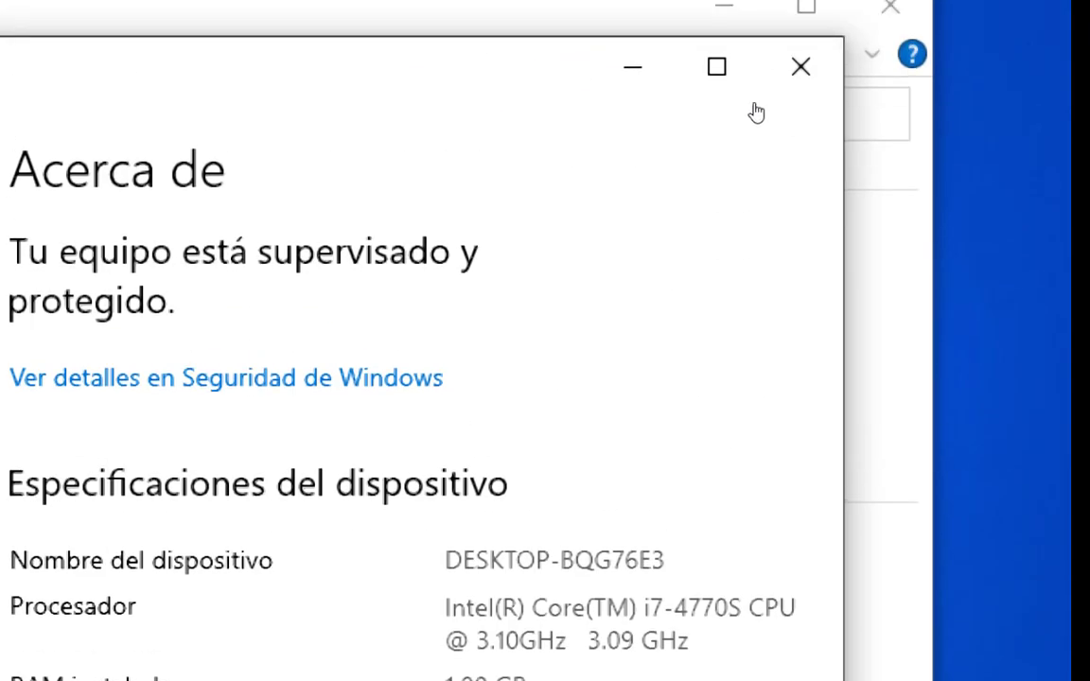
Maximize the Acerca de settings window and reopen the properties of Este equipo from File Explorer.
click(717, 68)
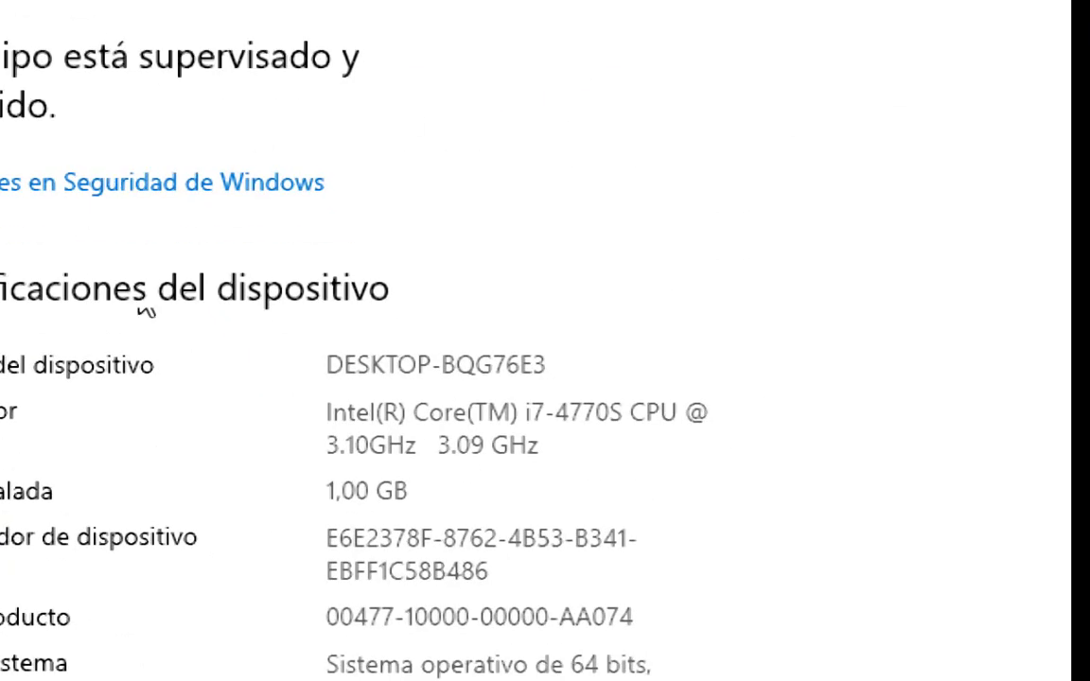
scroll(183, 180, down, 5)
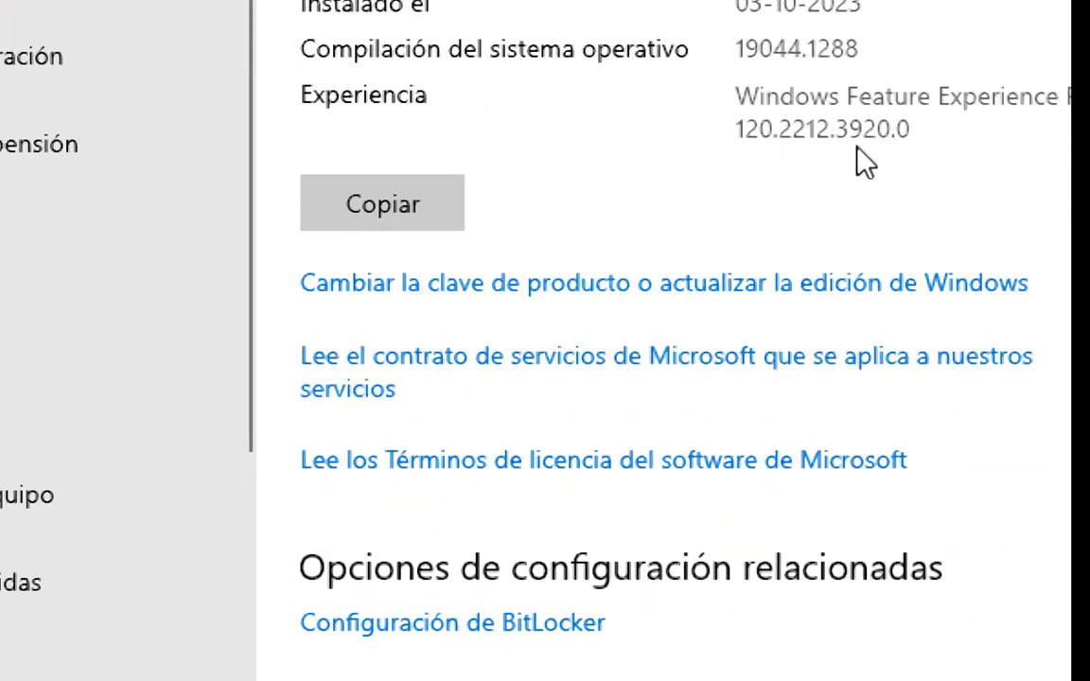
scroll(814, 78, up, 5)
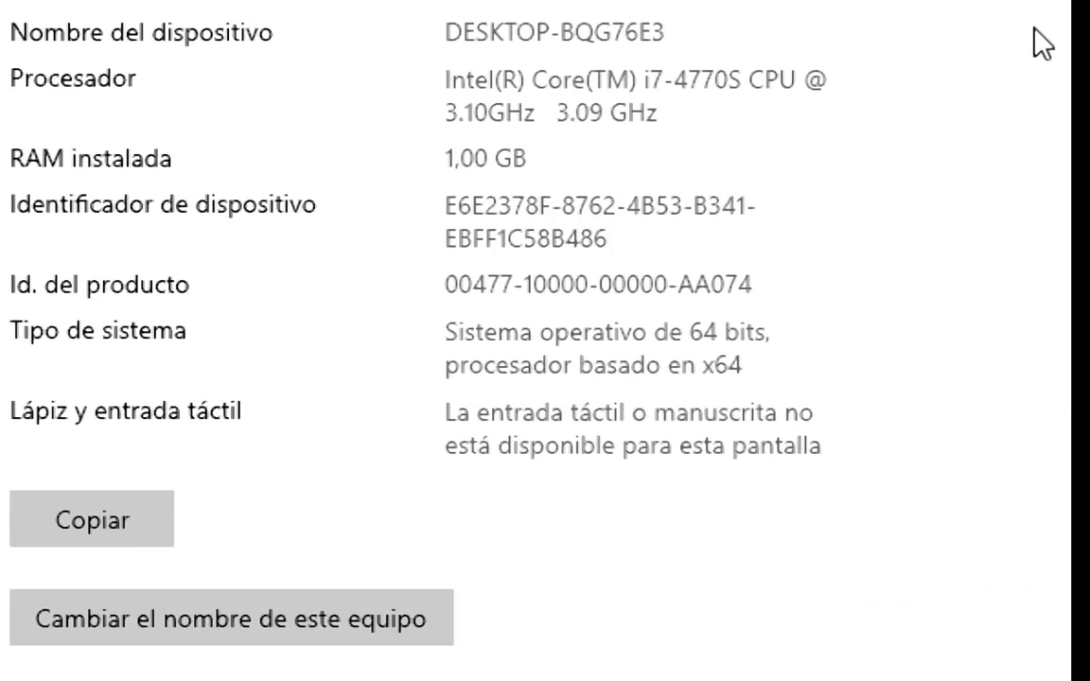
click(624, 30)
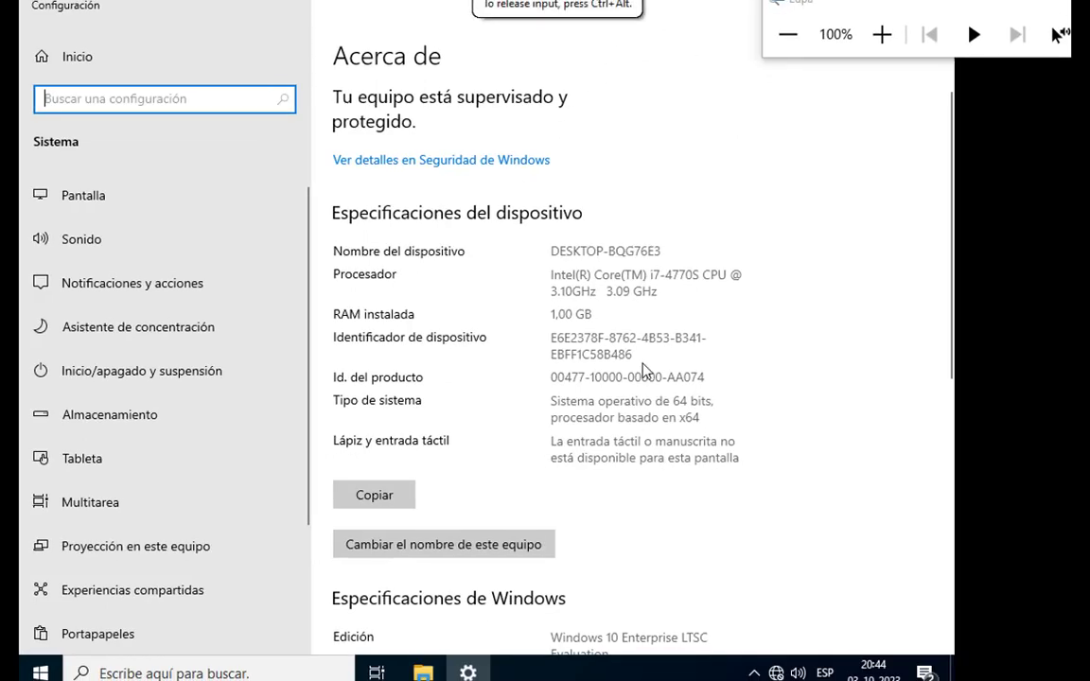
click(423, 673)
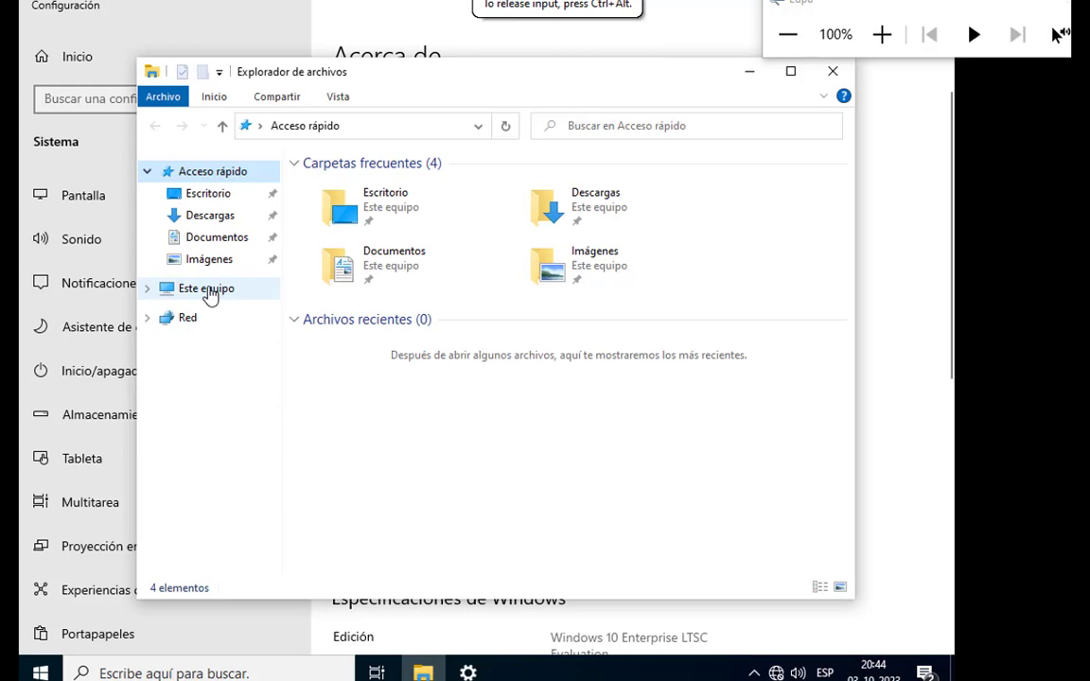
right_click(210, 294)
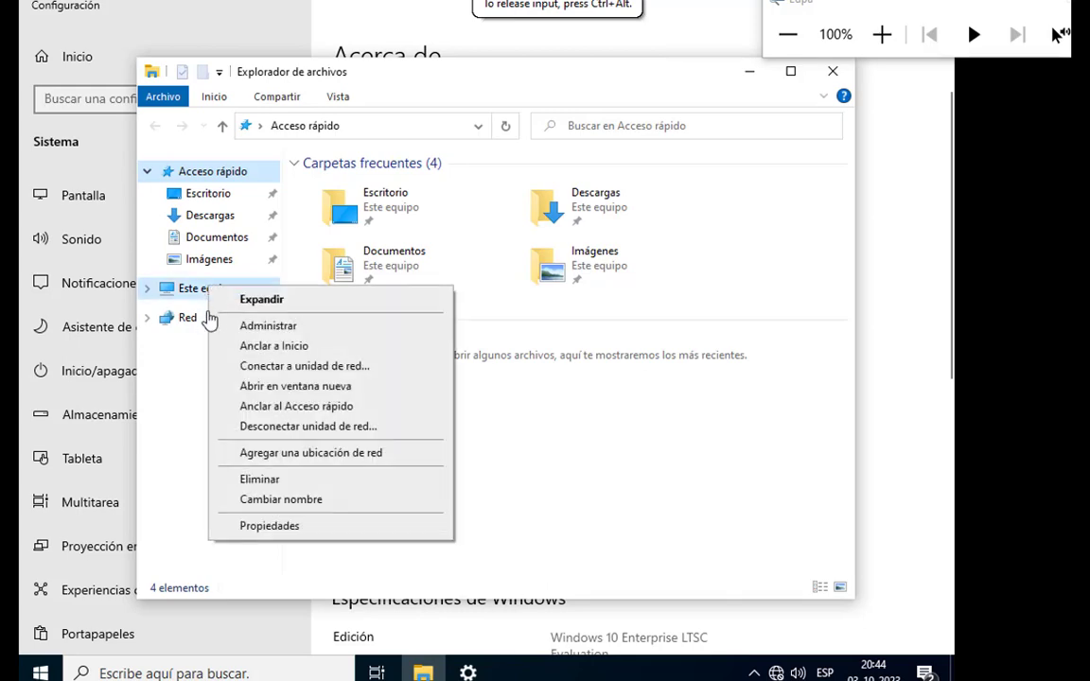
click(303, 526)
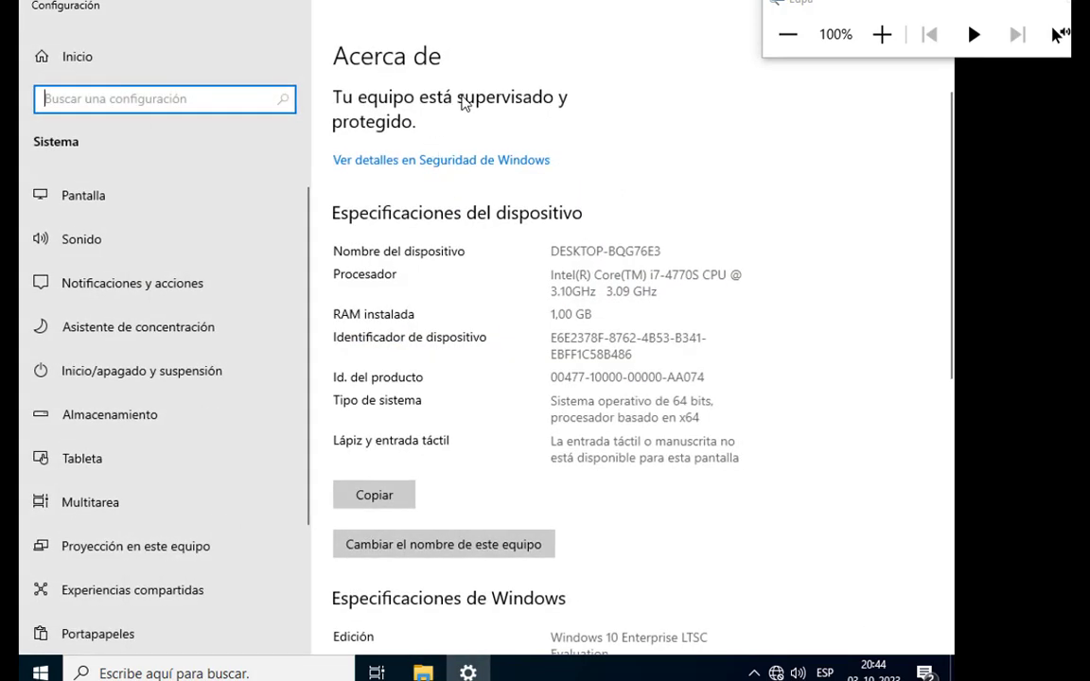
Open the advanced option for renaming this computer from the related settings of the Acerca de page.
scroll(464, 103, down, 6)
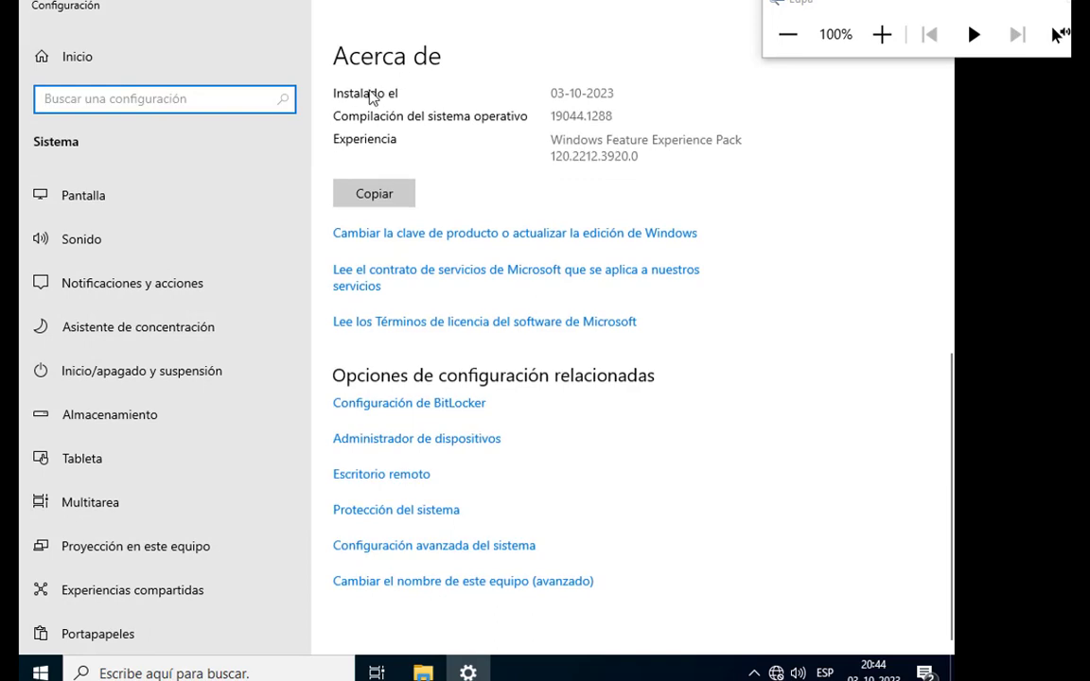
scroll(471, 159, up, 5)
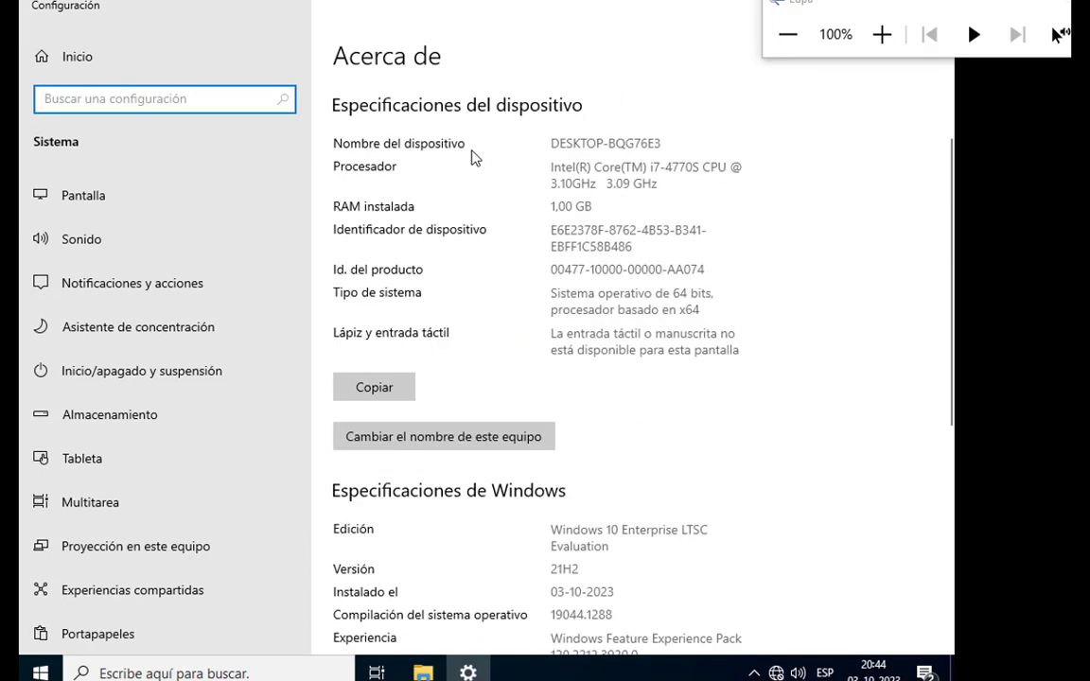
scroll(475, 159, down, 5)
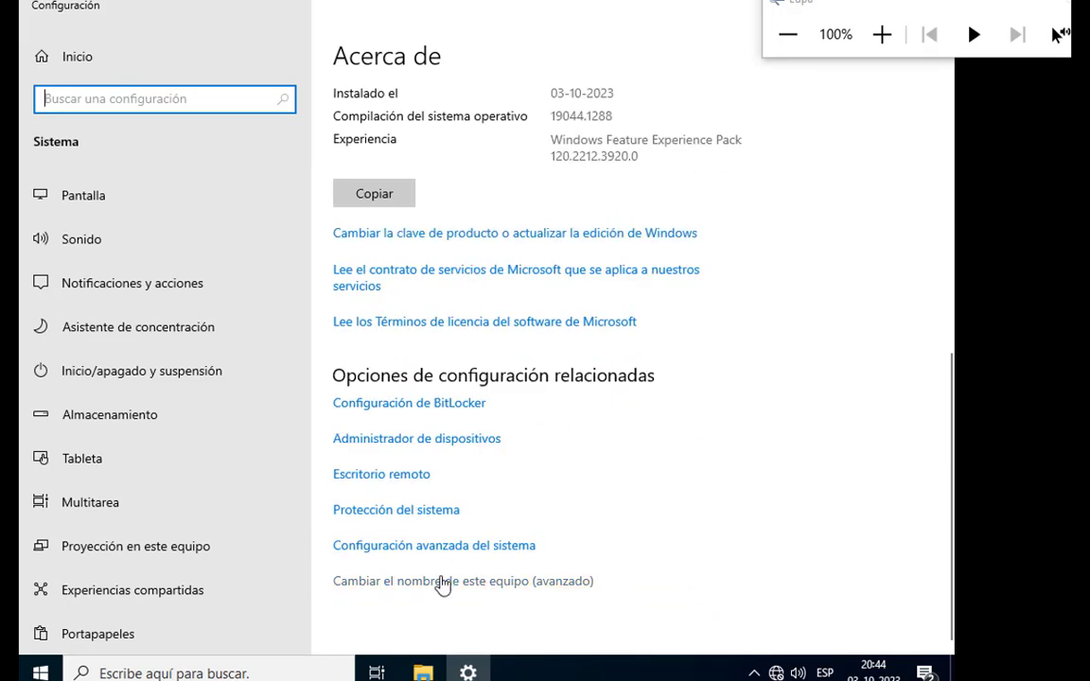
click(882, 35)
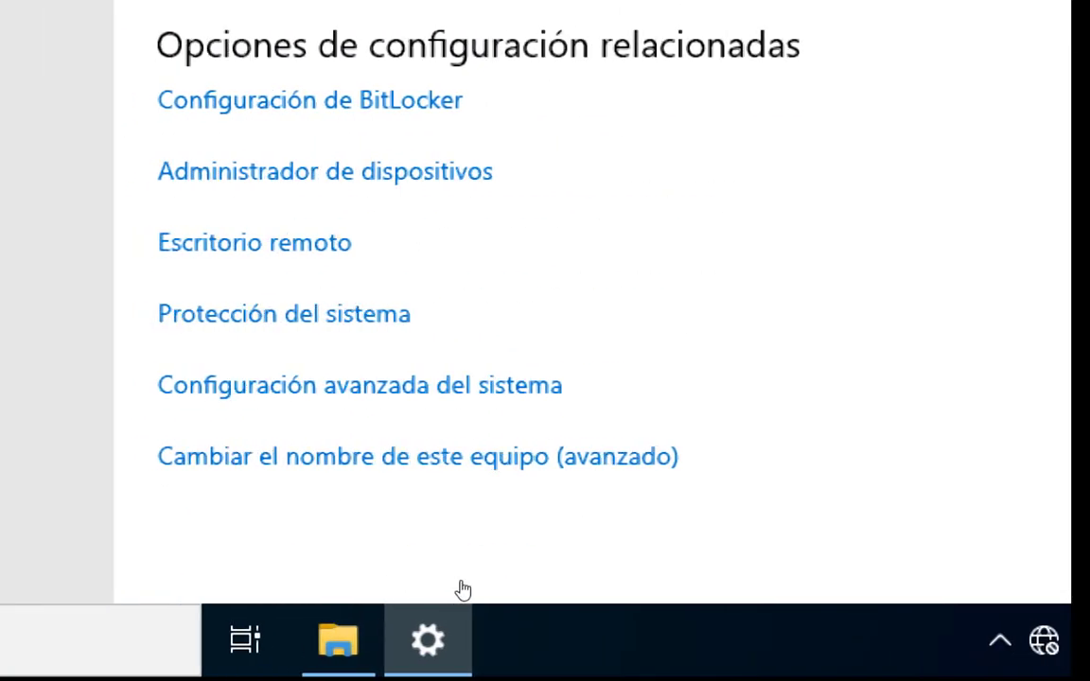
click(349, 465)
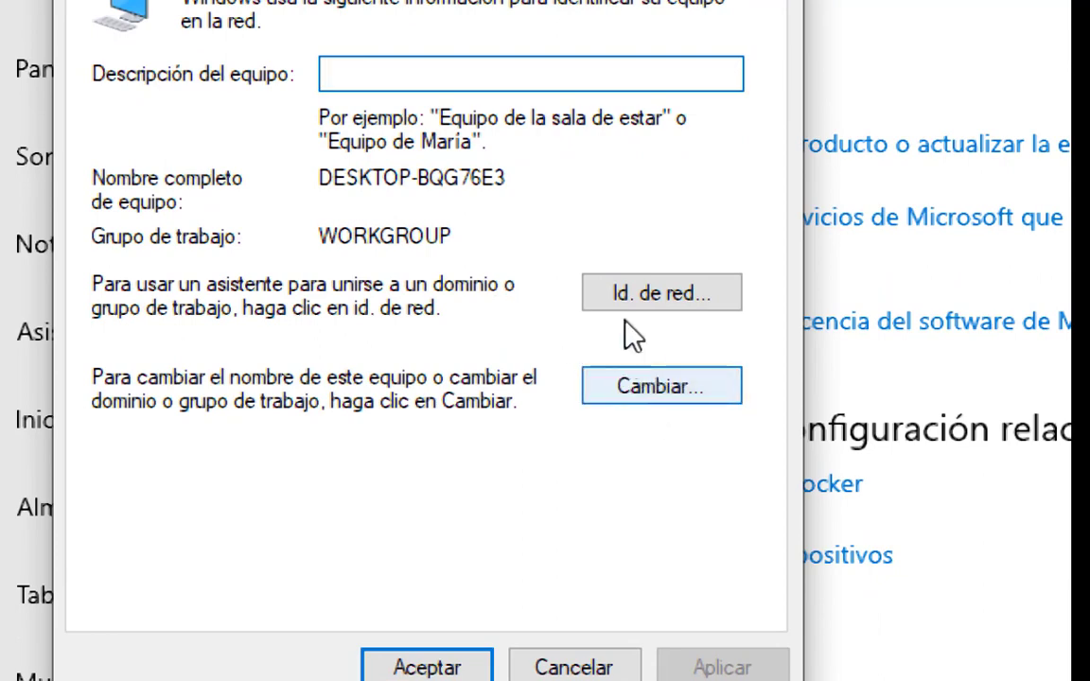
click(627, 289)
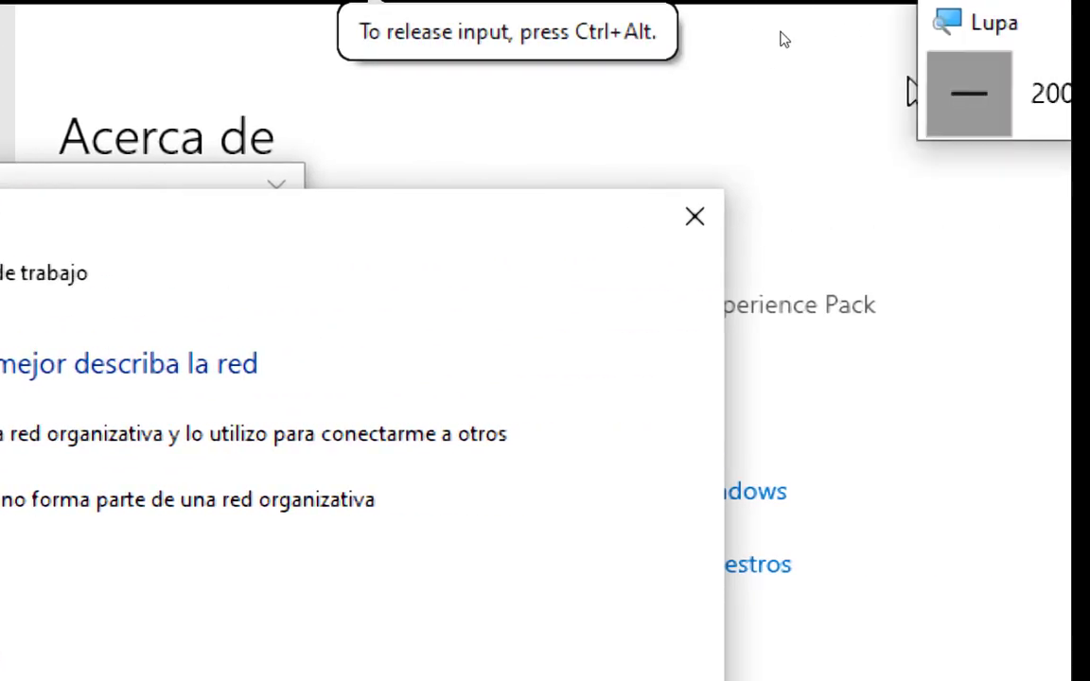
click(968, 93)
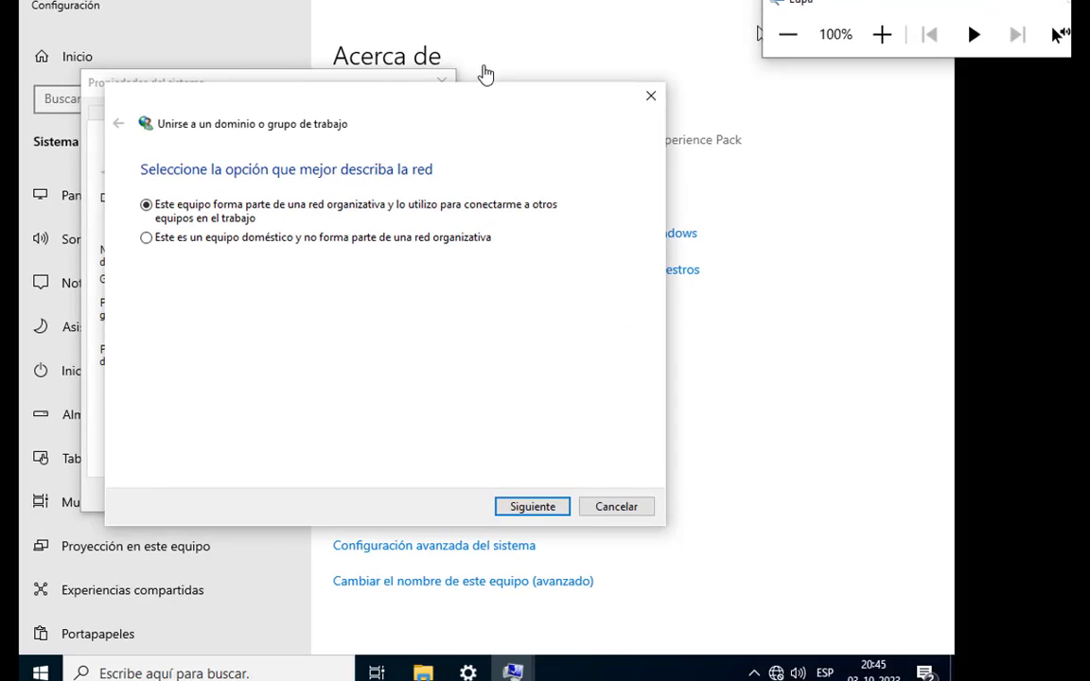
click(617, 511)
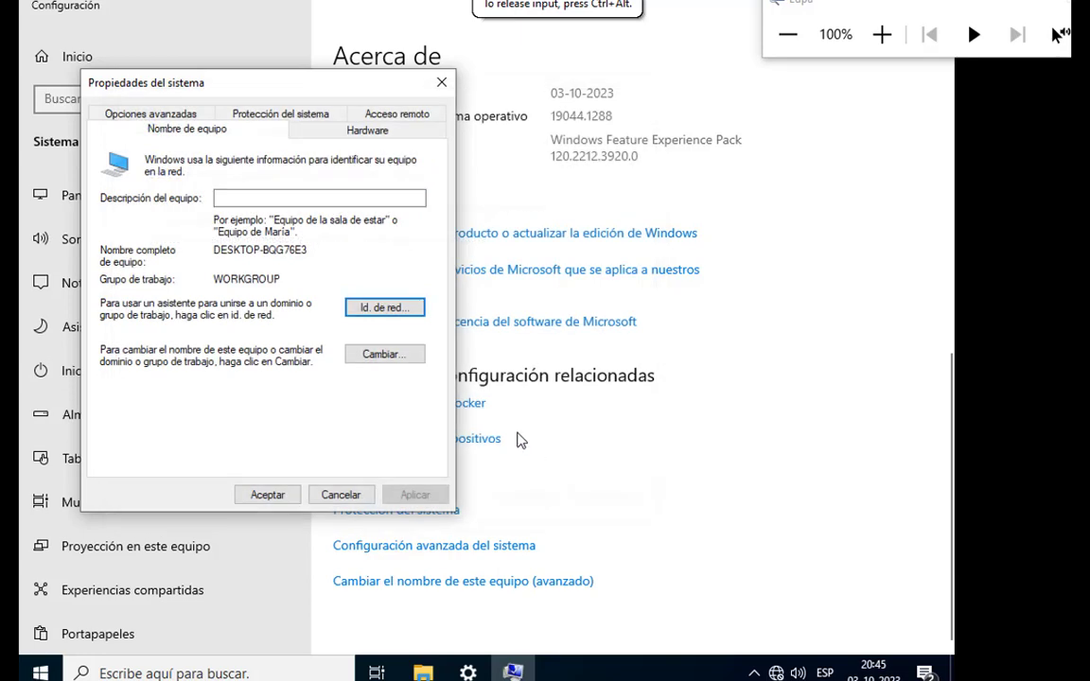
Open the computer's name and domain change settings and set the computer name to PC10.
click(387, 357)
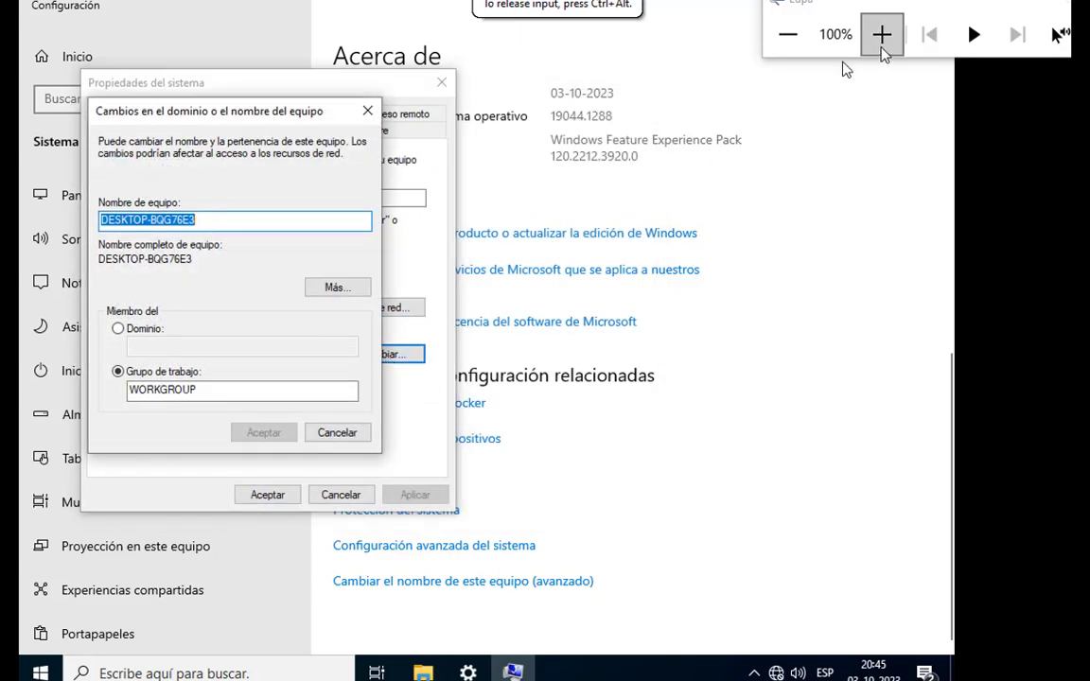
click(881, 34)
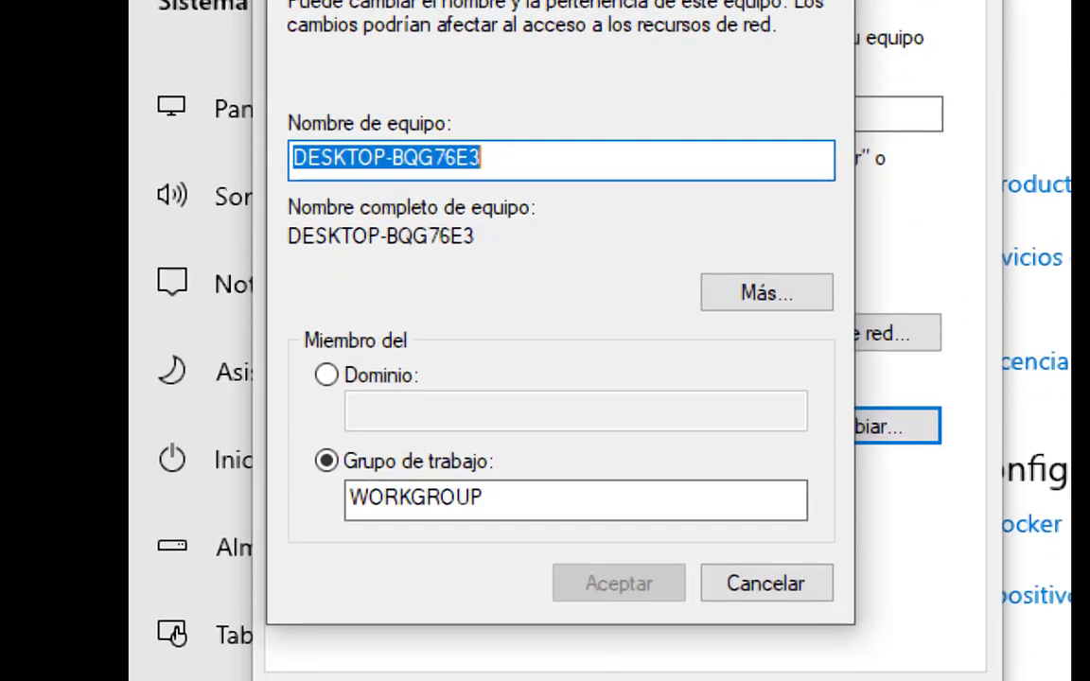
click(546, 147)
key(BackSpace)
key(BackSpace)
key(BackSpace)
key(BackSpace)
key(BackSpace)
key(BackSpace)
key(BackSpace)
key(BackSpace)
key(BackSpace)
key(BackSpace)
key(BackSpace)
key(BackSpace)
key(BackSpace)
key(BackSpace)
key(BackSpace)
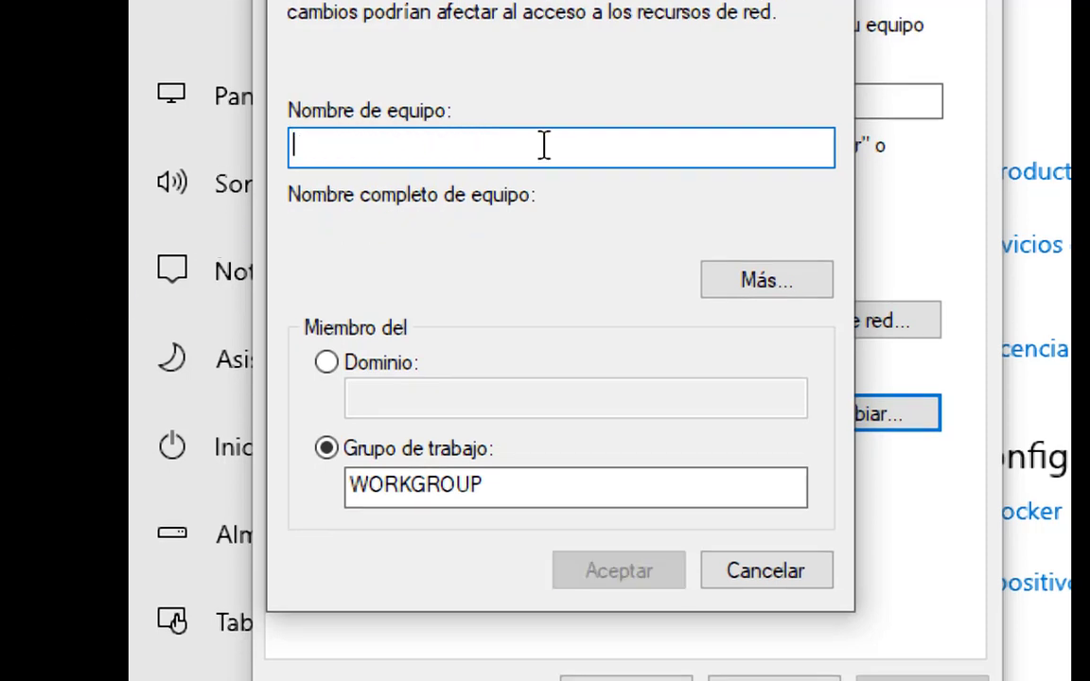
text(Pc)
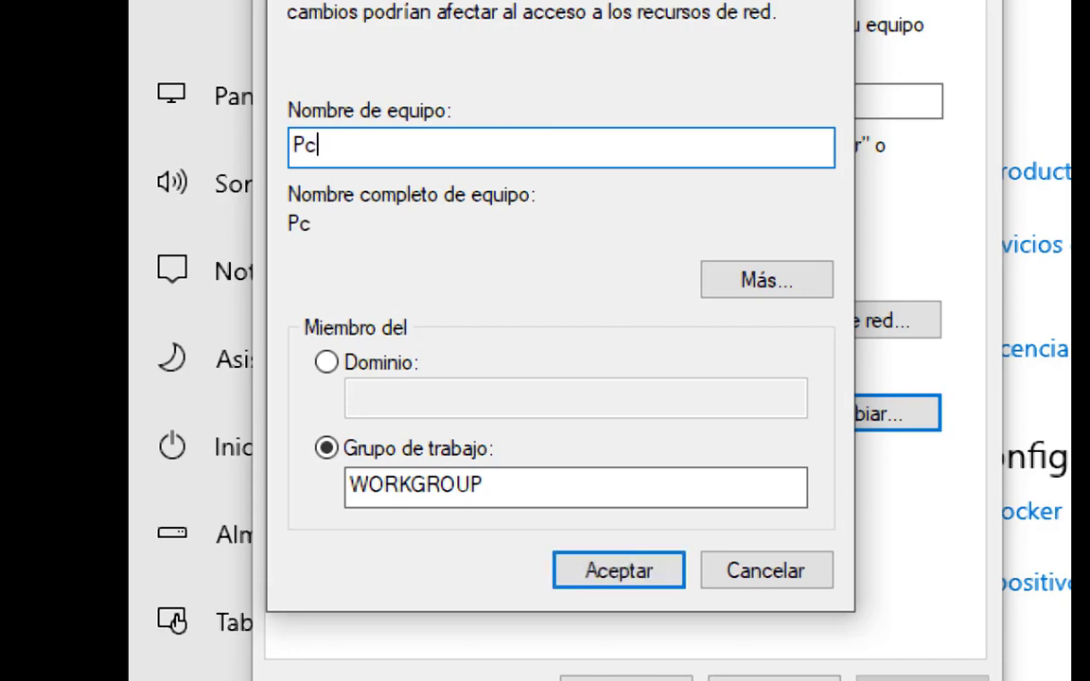
key(BackSpace)
text(C10)
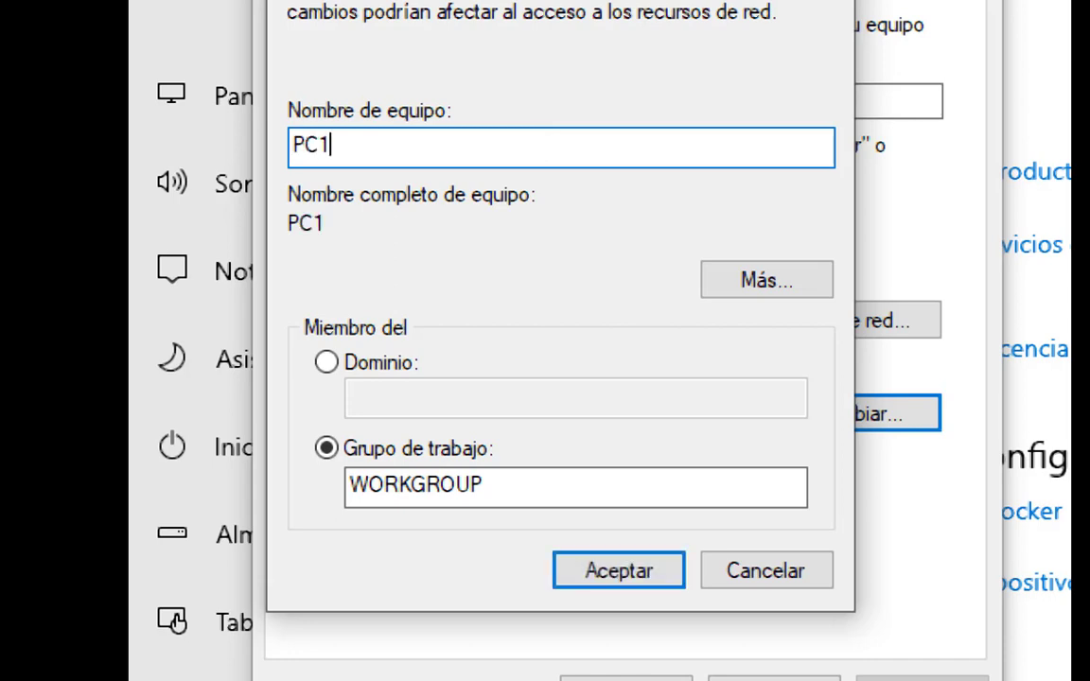
Change the computer's membership from workgroup to domain and enter test1.org as the domain name.
click(326, 360)
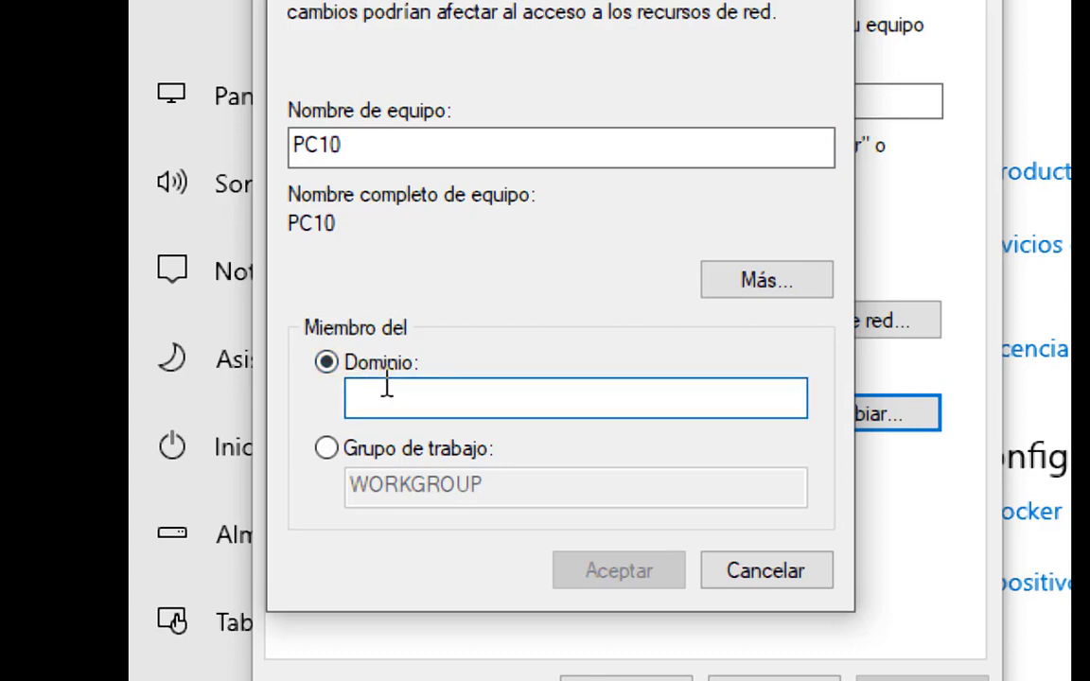
text(test)
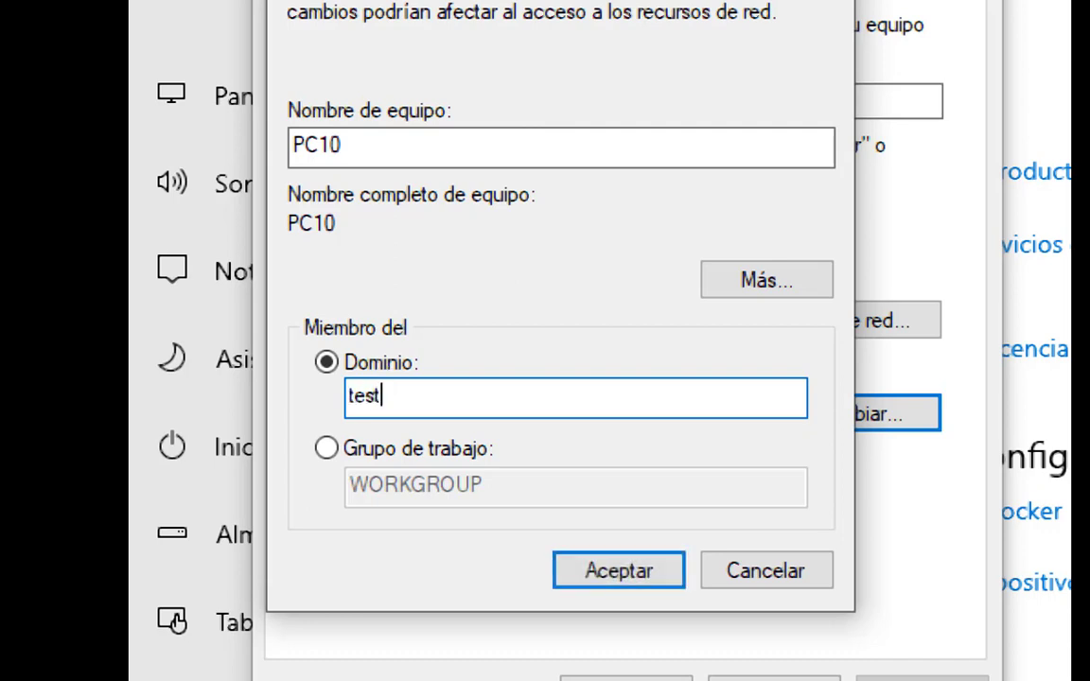
text(1.org)
Try to join the computer to the domain test1.org and dismiss the resulting dialogs.
click(628, 569)
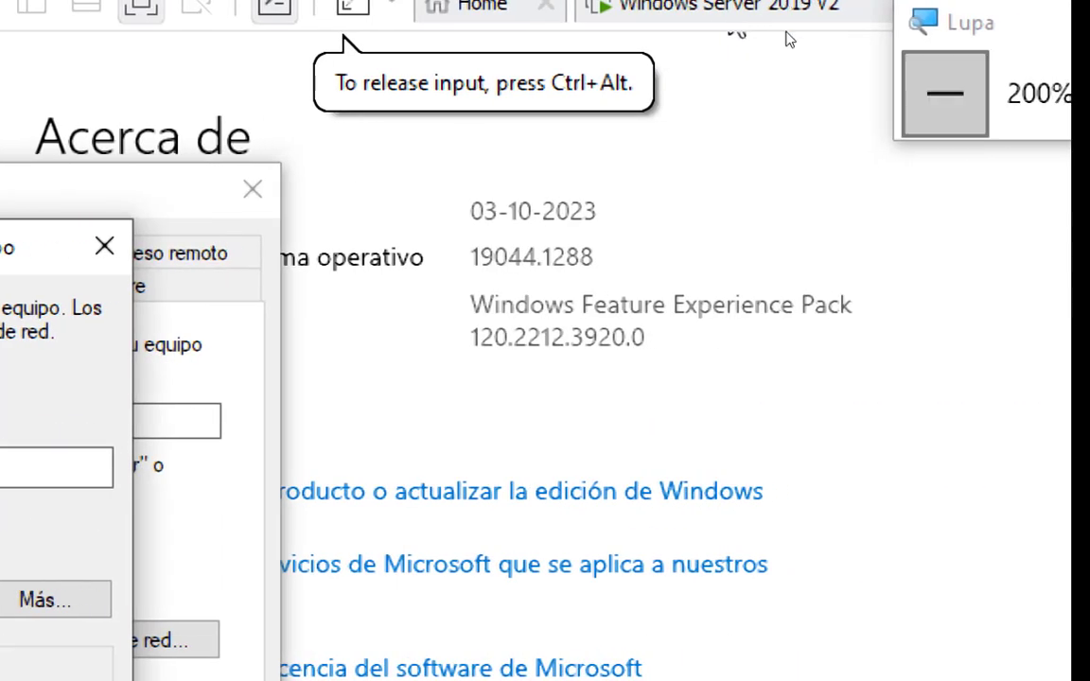
click(949, 90)
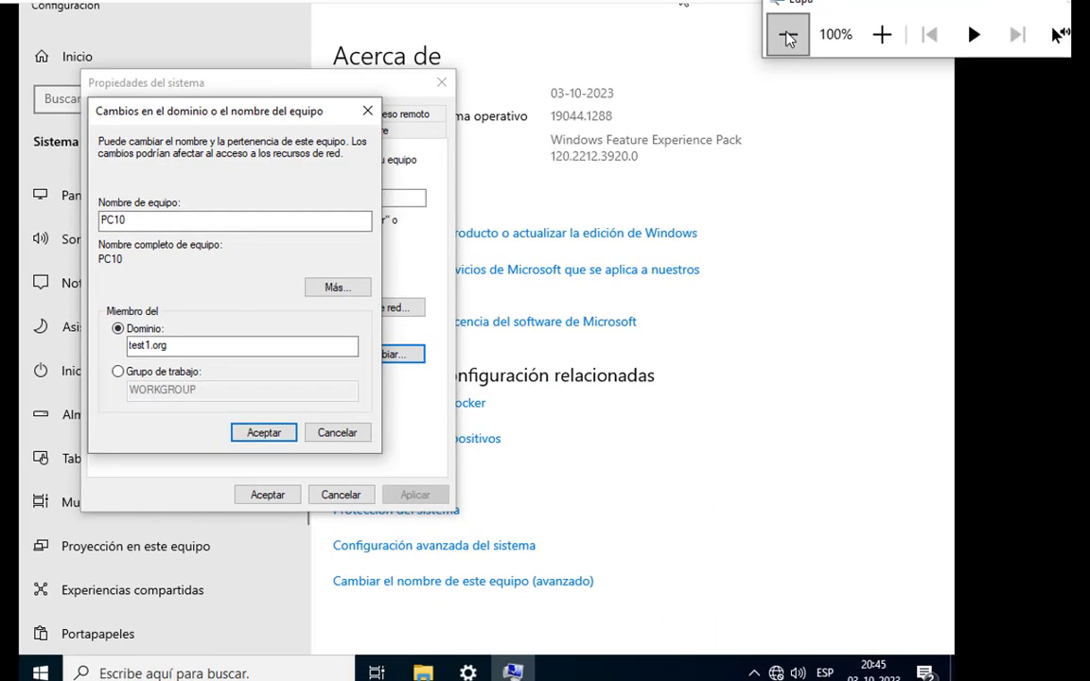
click(256, 431)
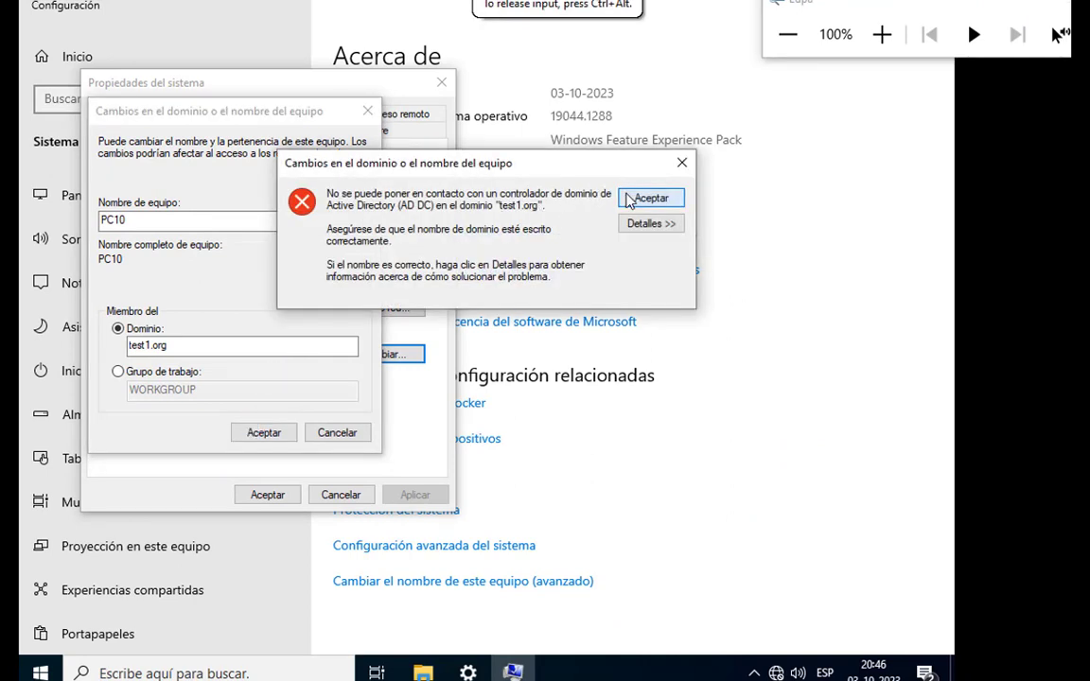
click(649, 199)
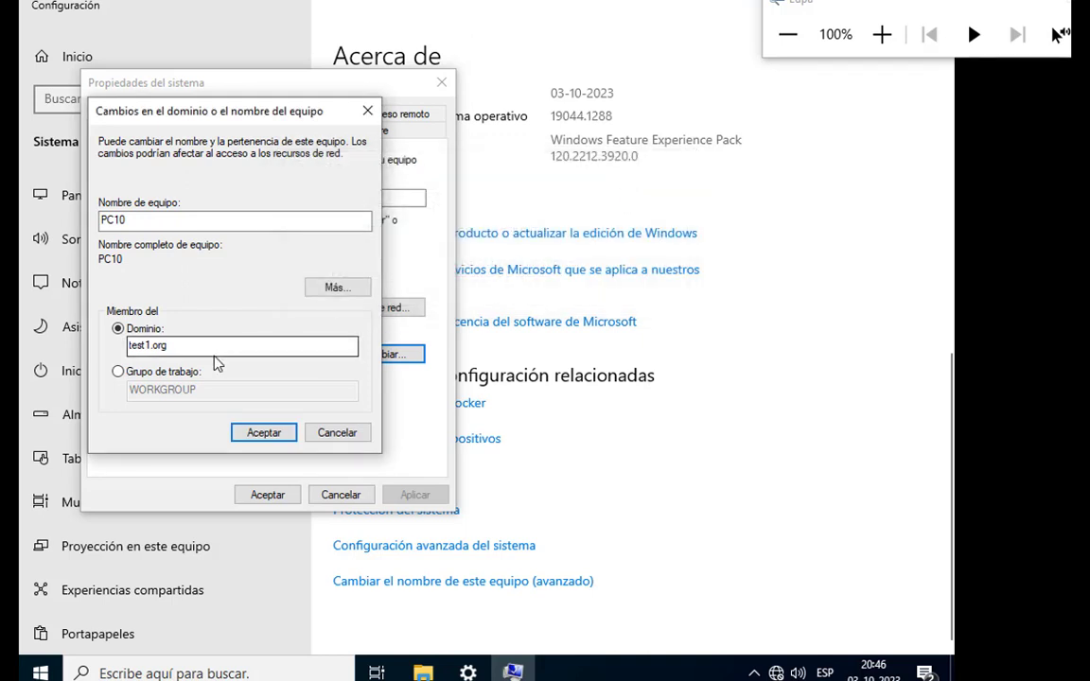
click(263, 432)
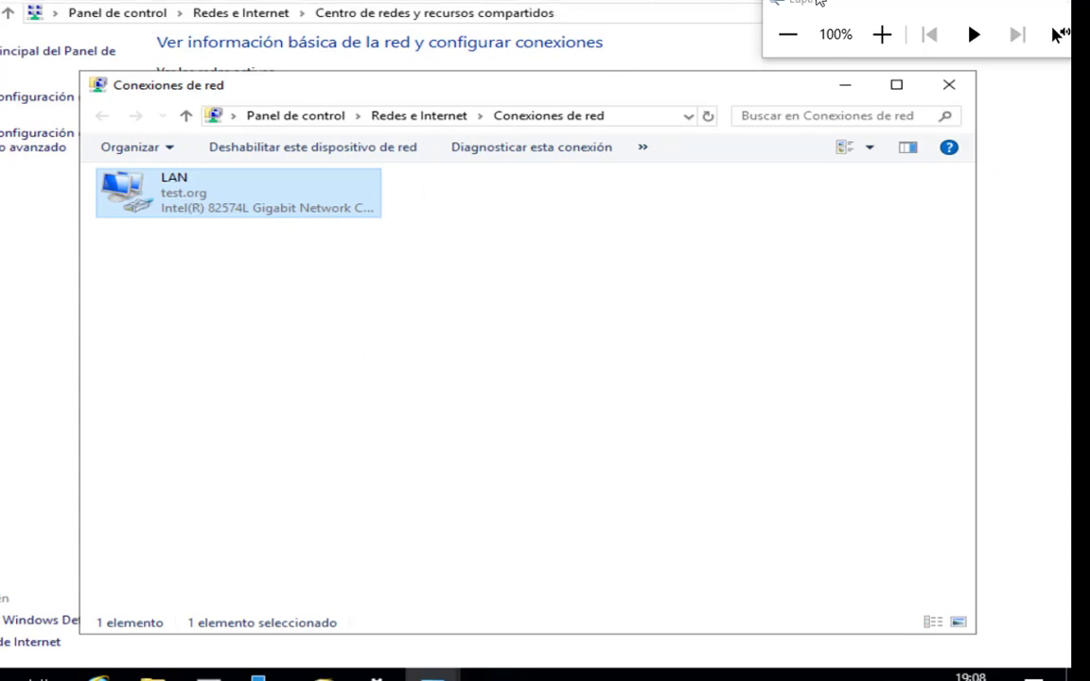
drag(819, 2, 810, 65)
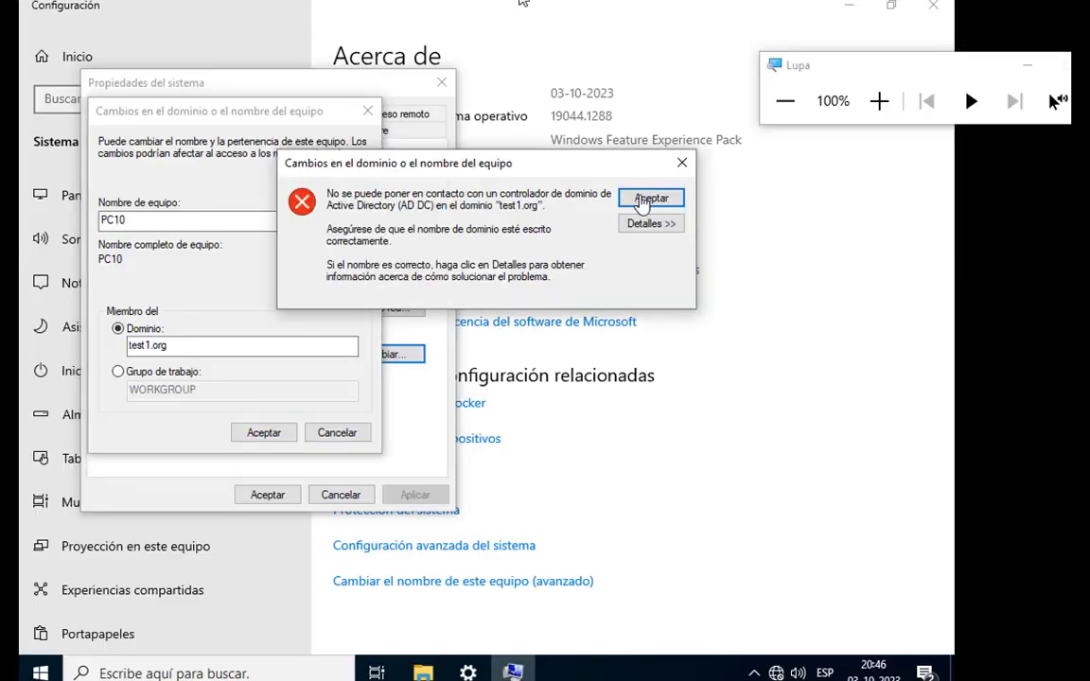
click(641, 202)
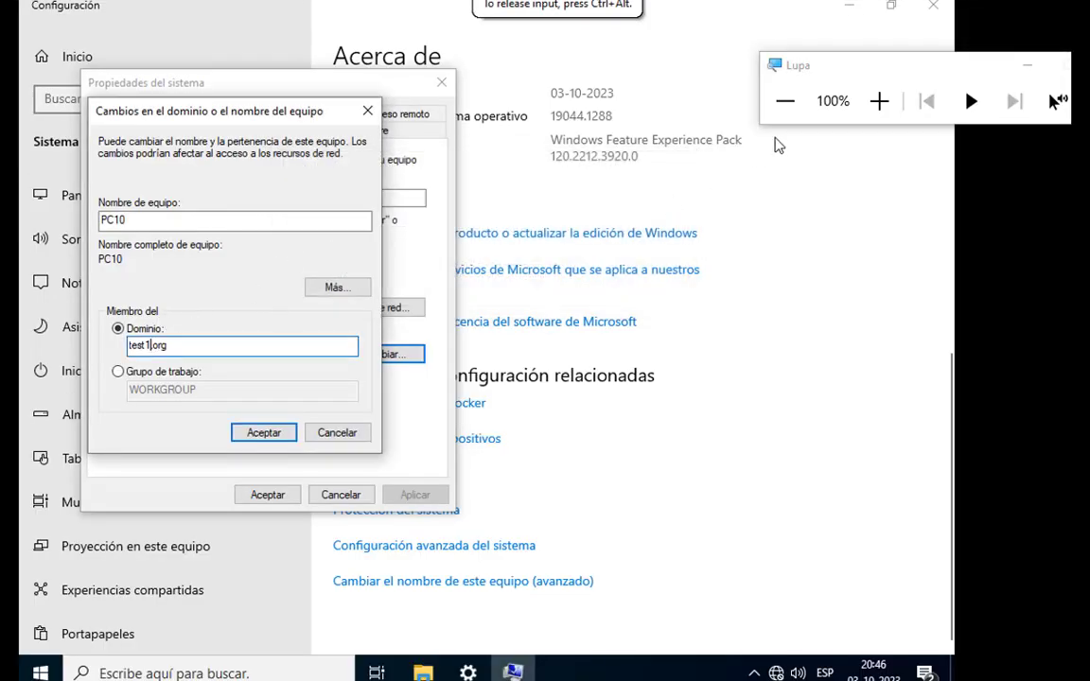
Correct the domain name to test.org and submit the name and domain change.
key(super+plus)
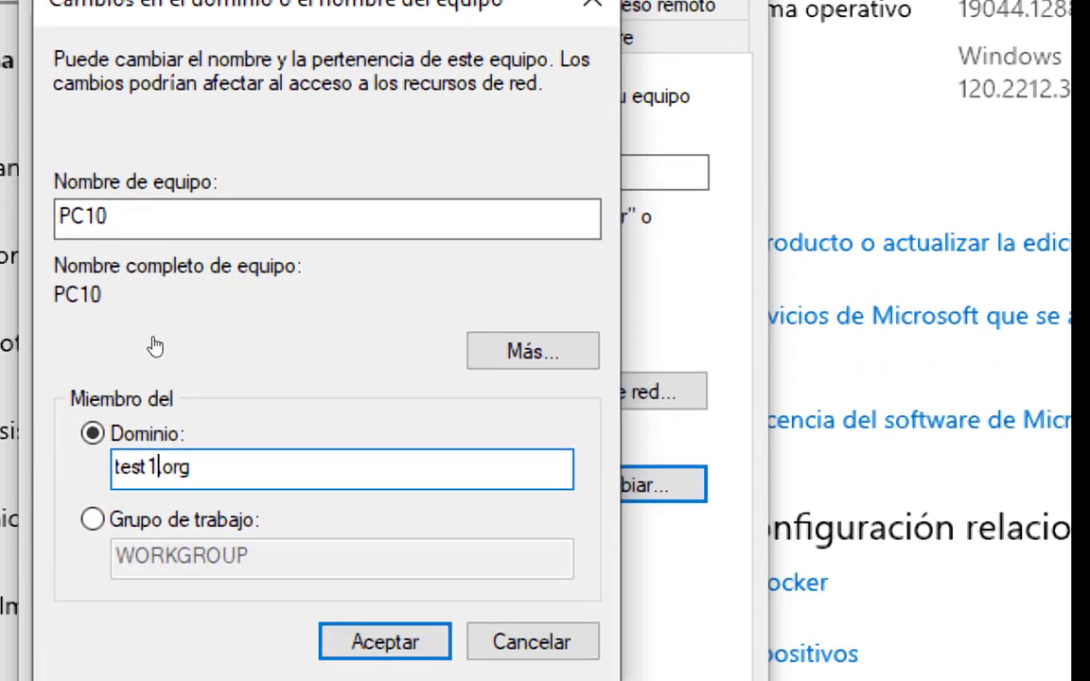
key(BackSpace)
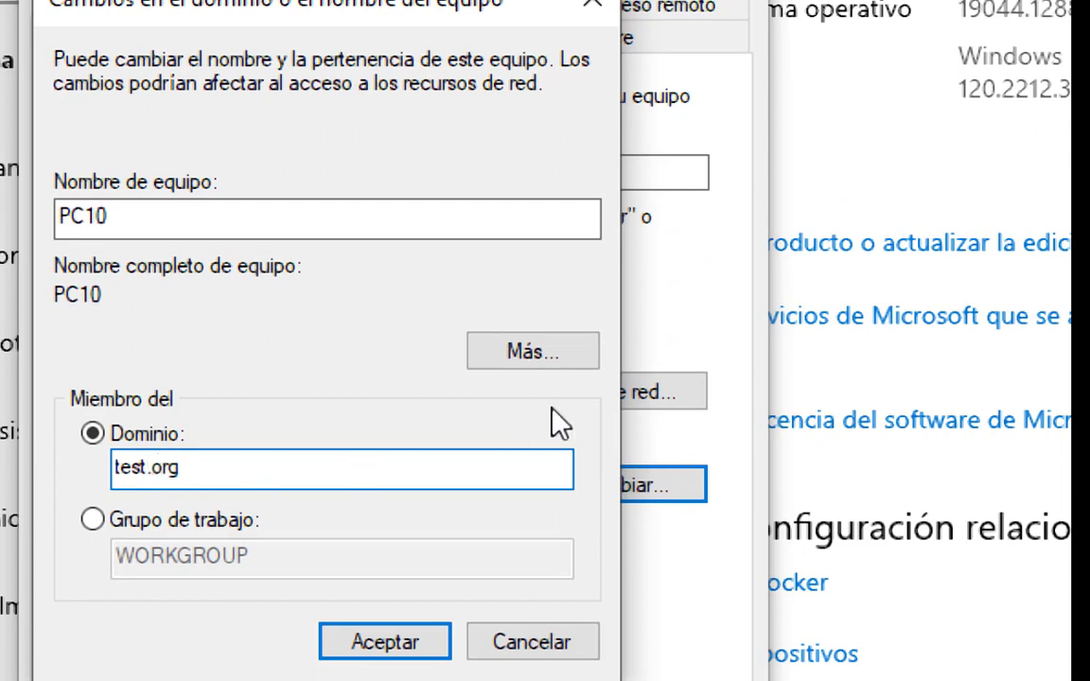
click(385, 643)
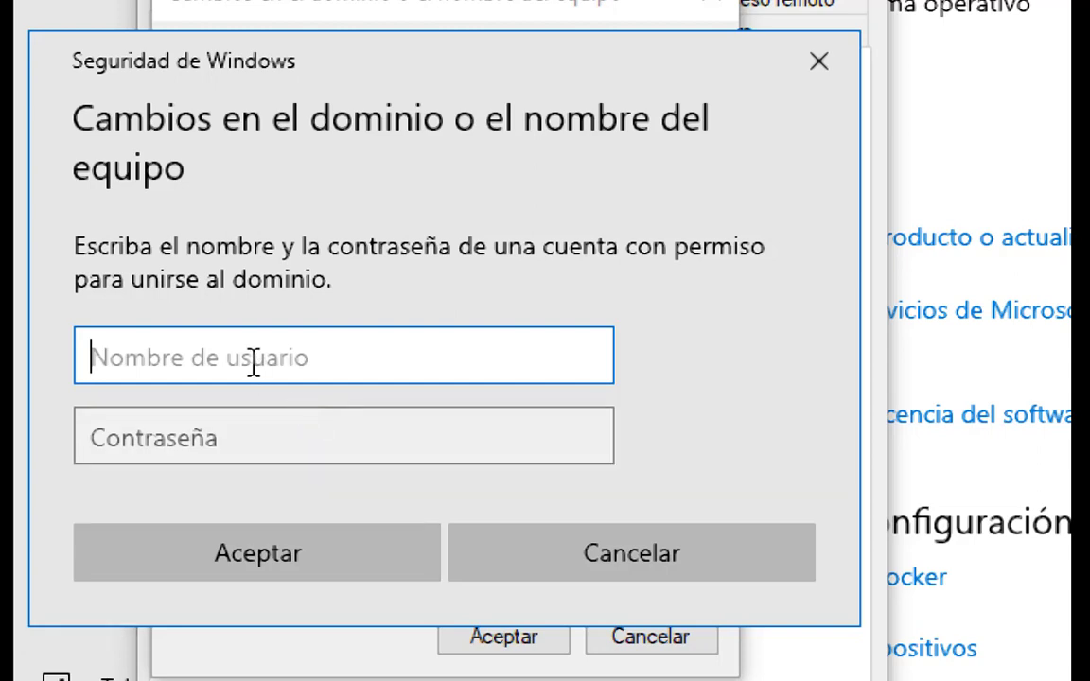
Authorize the domain join with the user name Administrador and the account password.
text(Adminis)
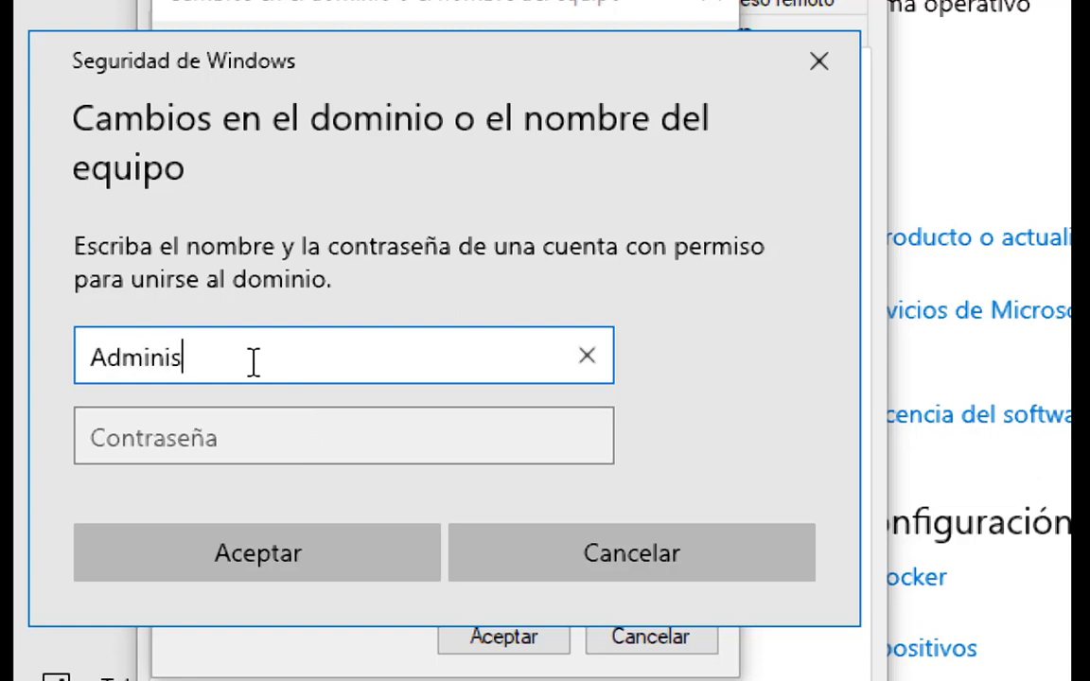
text(trador)
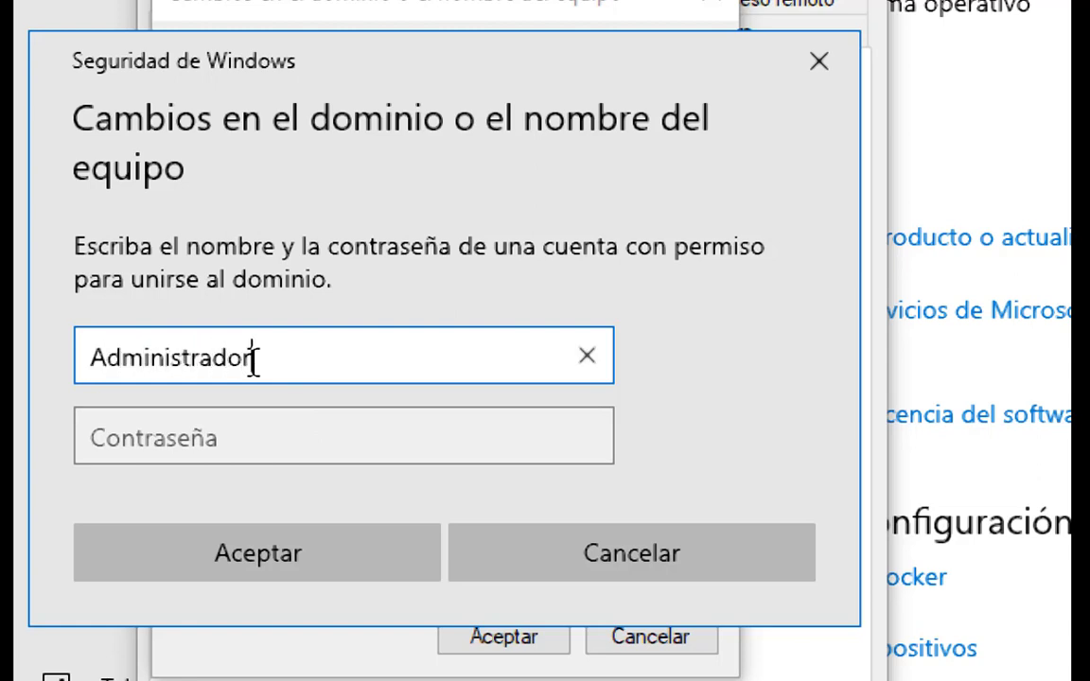
click(259, 436)
text(*********)
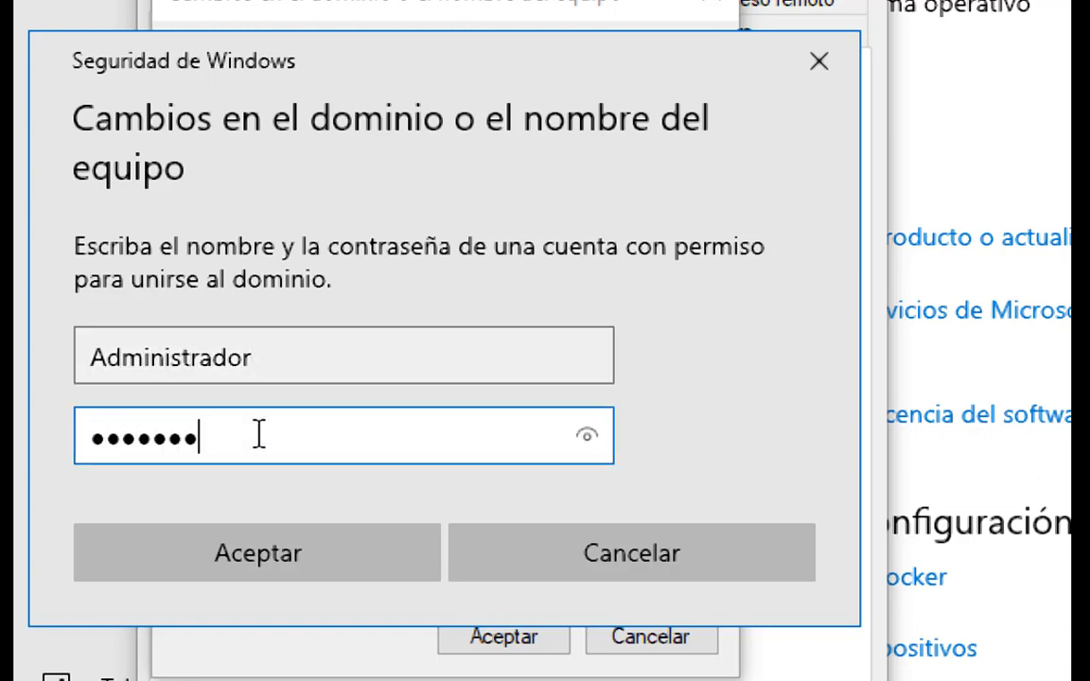
key(BackSpace)
key(BackSpace)
key(BackSpace)
key(BackSpace)
key(BackSpace)
key(BackSpace)
key(BackSpace)
key(BackSpace)
key(BackSpace)
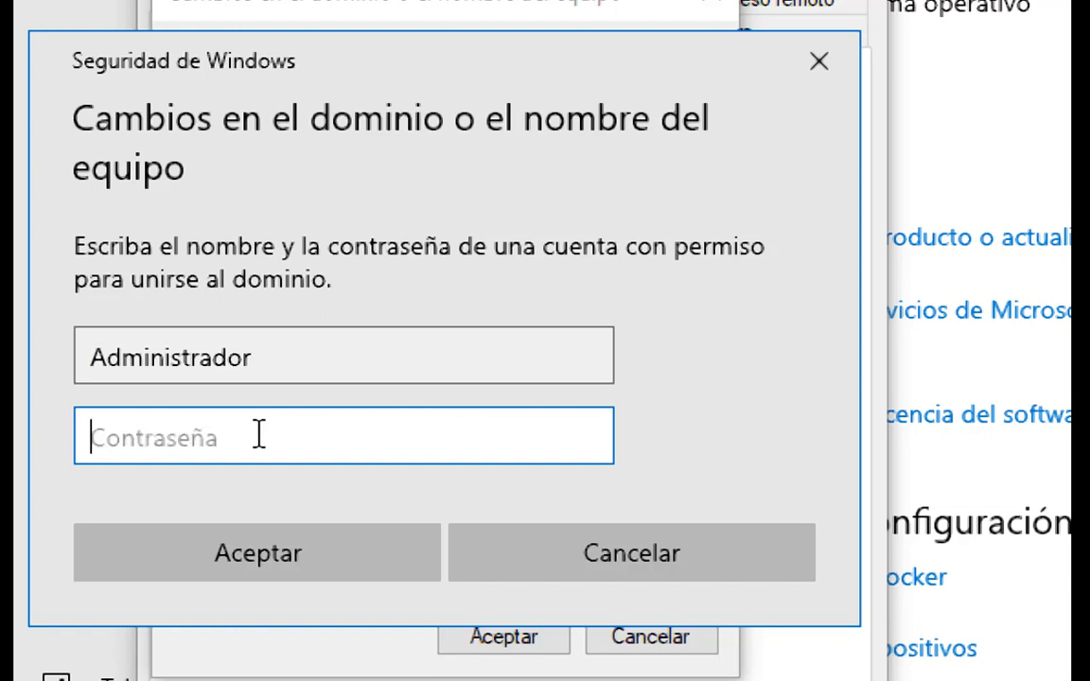
text(**********)
key(Return)
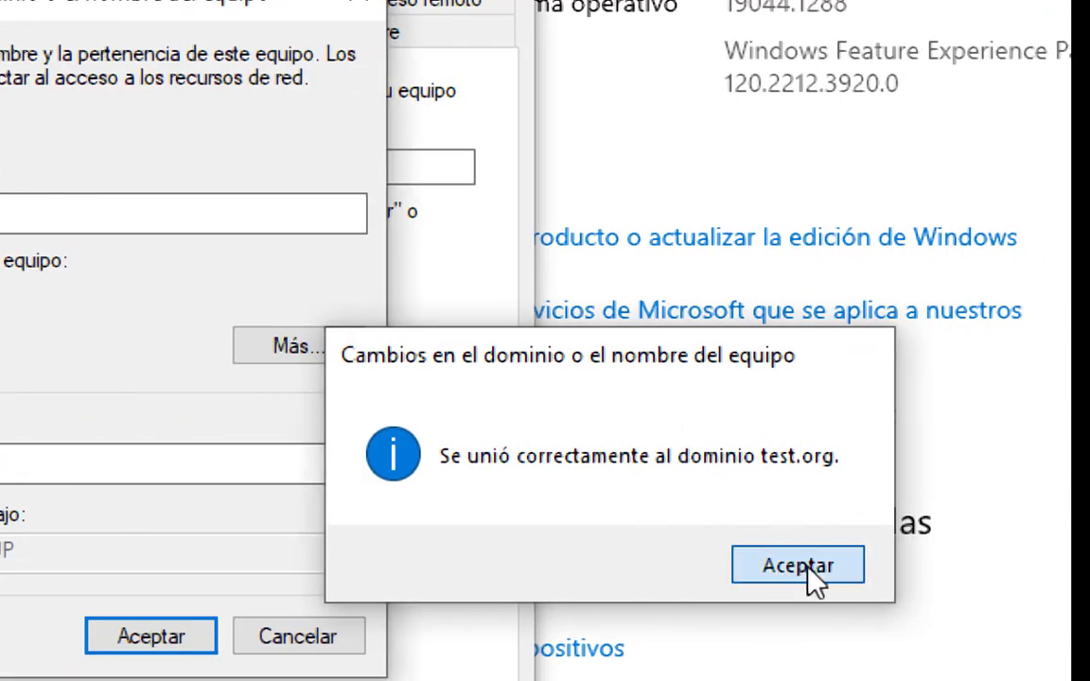
Acknowledge the domain change messages, close the system properties and restart the client immediately to apply the changes.
click(804, 571)
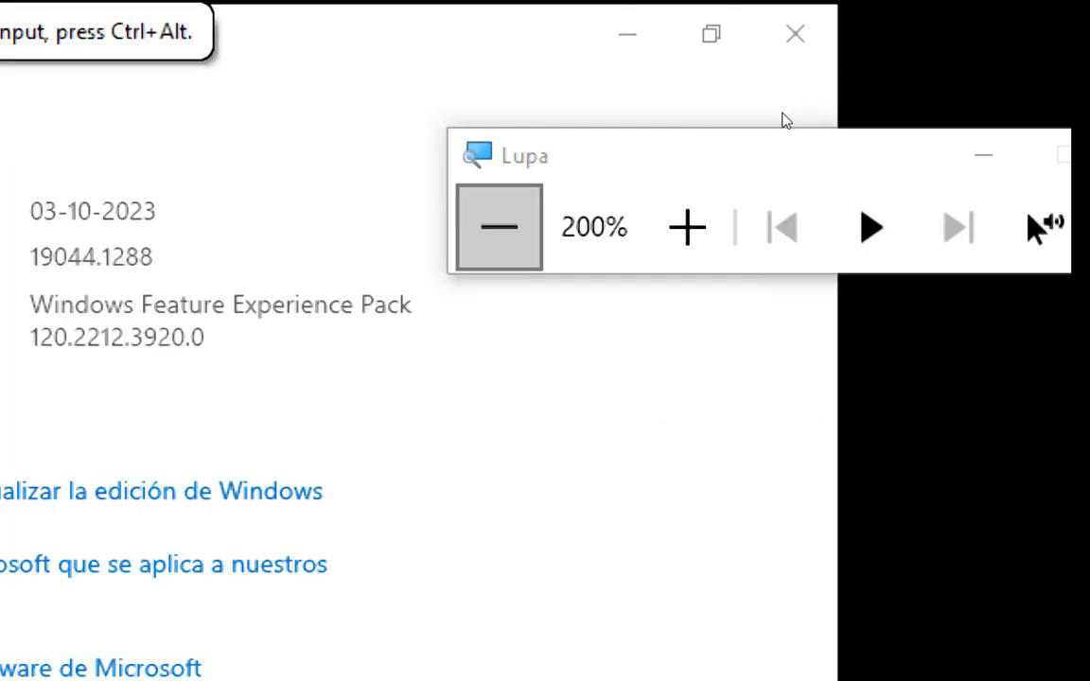
click(499, 227)
click(264, 434)
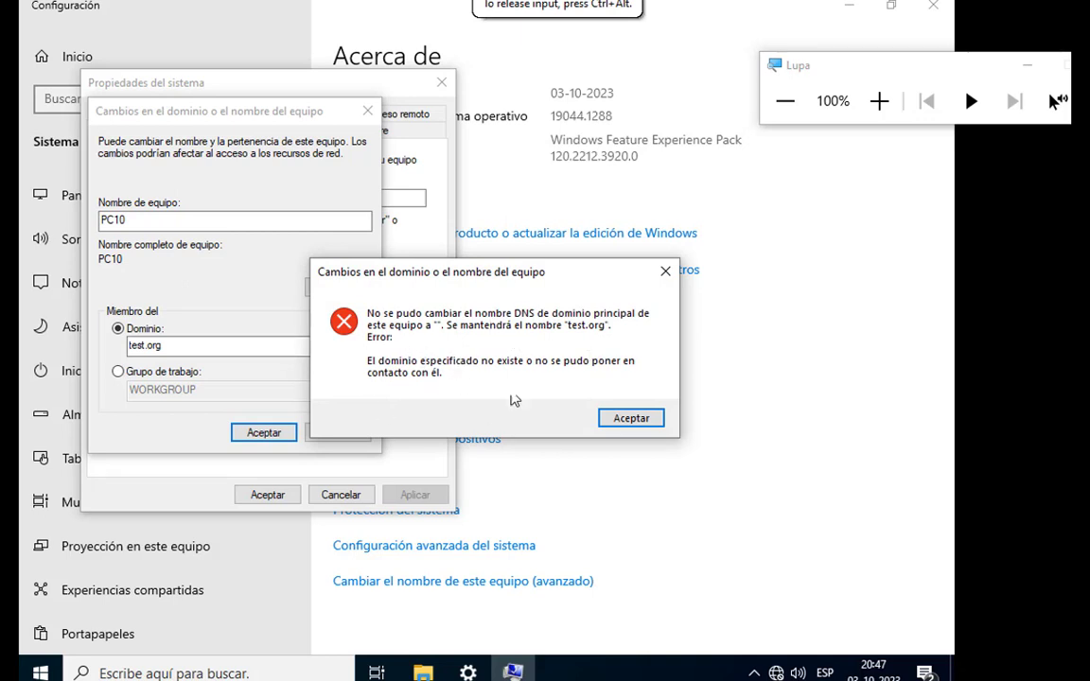
click(627, 420)
click(592, 355)
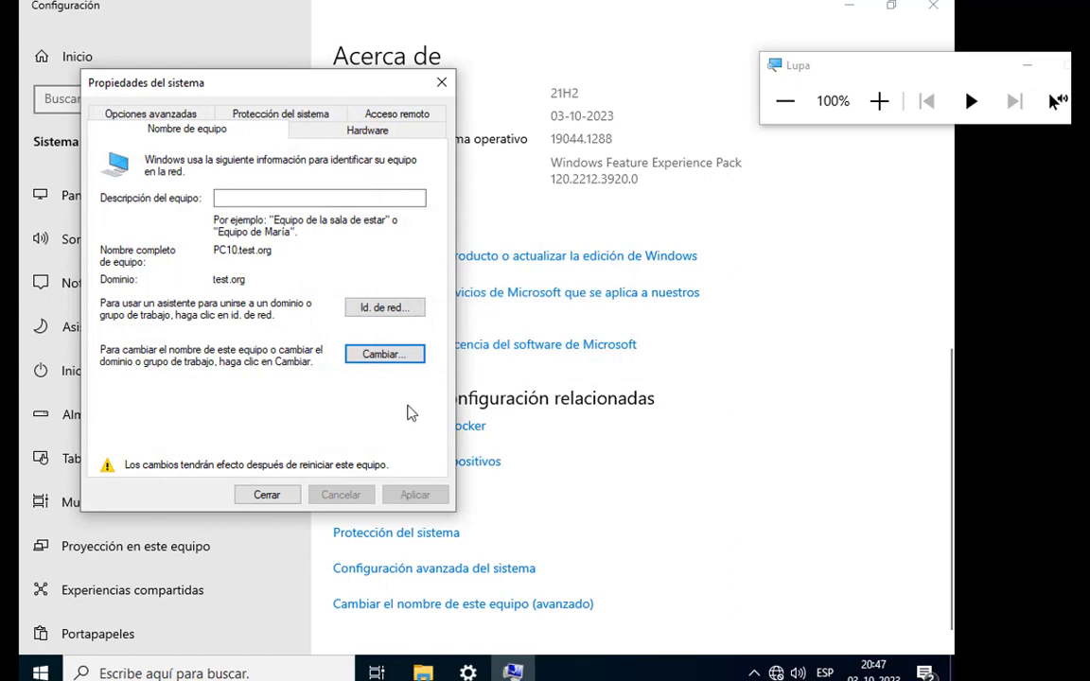
click(267, 496)
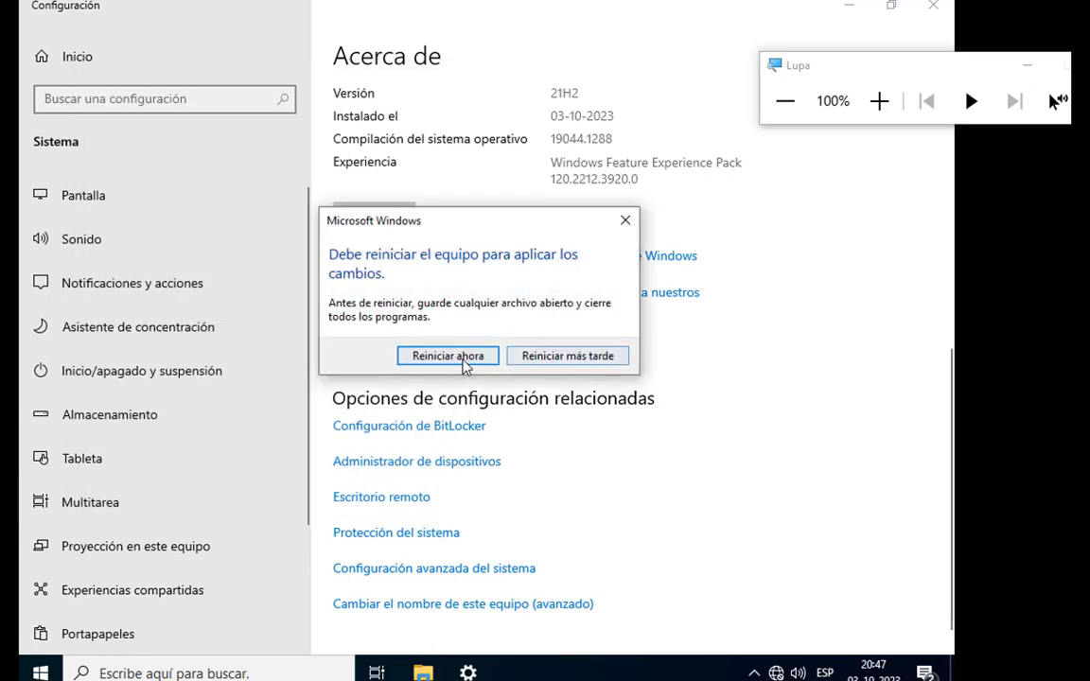
click(462, 361)
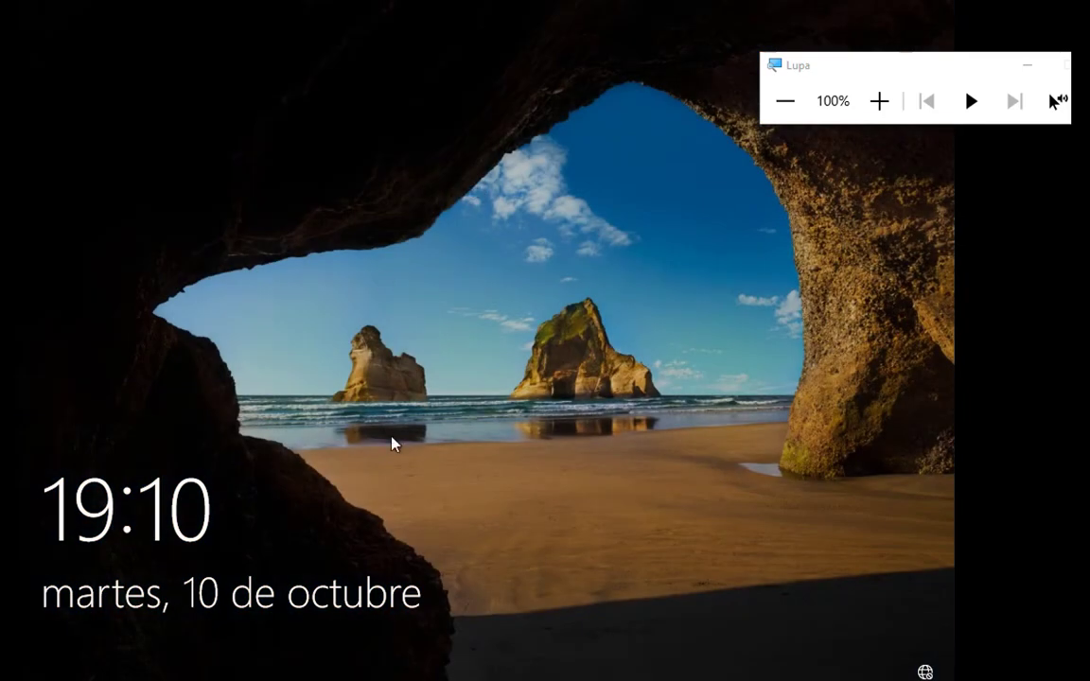
Dismiss the restarted client's lock screen and choose Otro usuario for signing in to the TEST domain.
drag(391, 439, 369, 129)
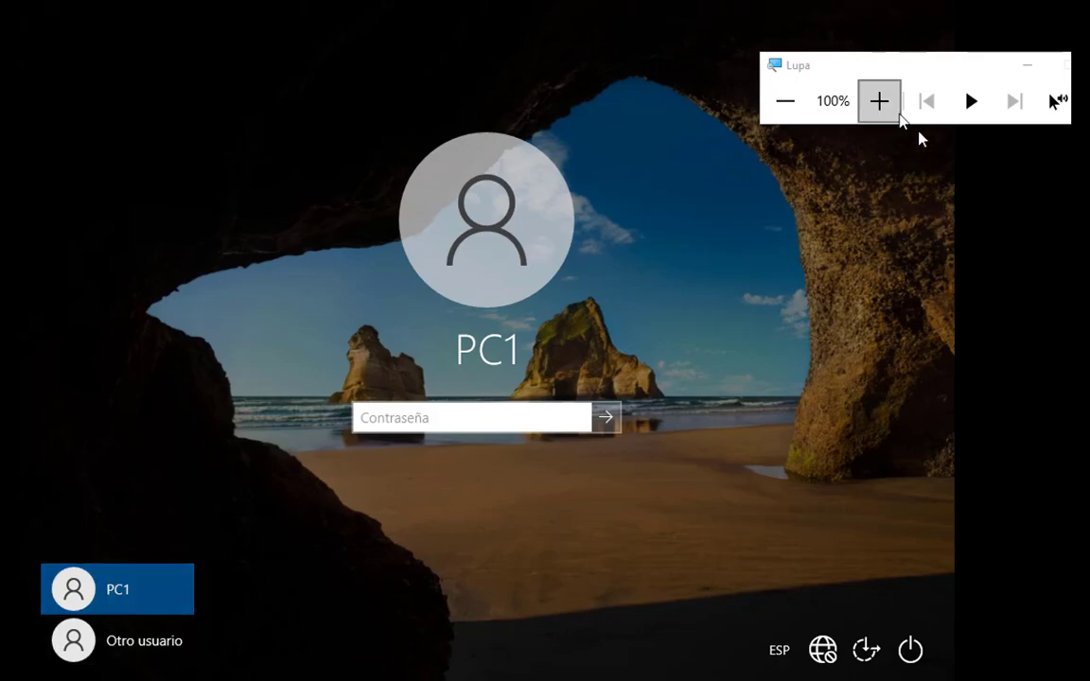
click(897, 111)
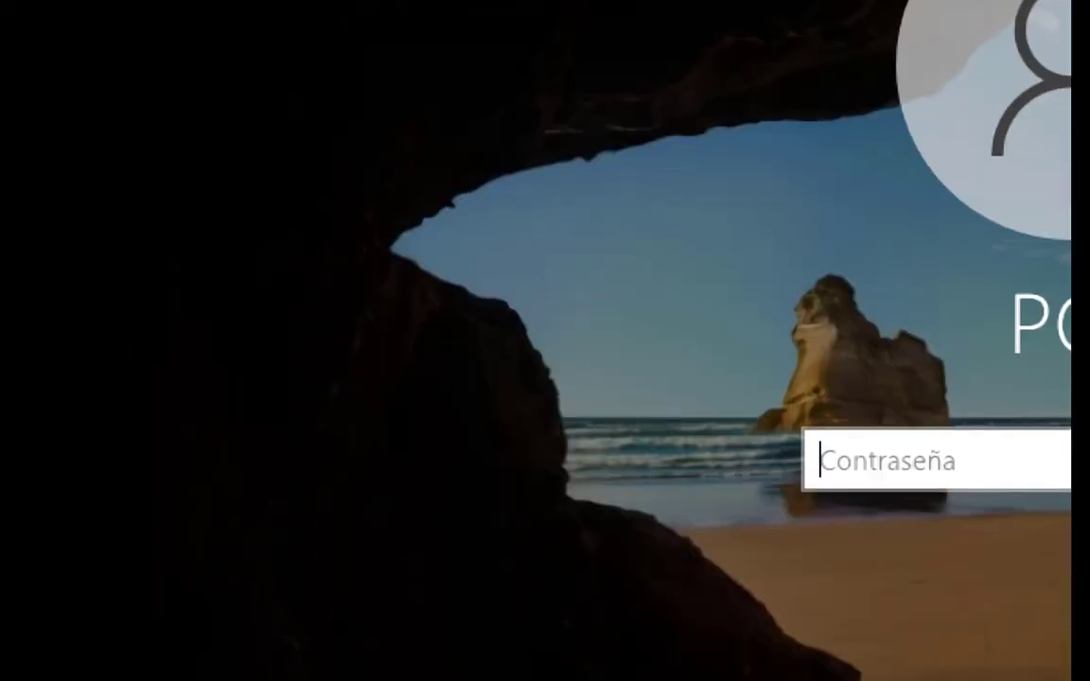
click(374, 611)
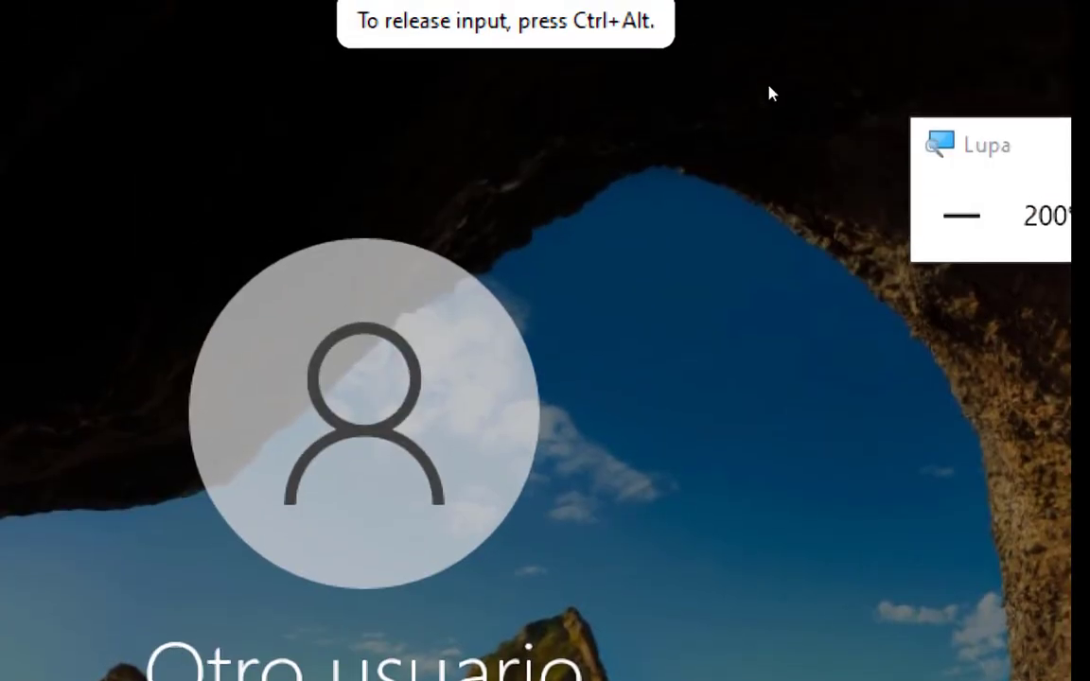
Switch to the Windows Server 2019 V2 virtual machine and unlock the TEST\Administrador session with the account password.
click(780, 103)
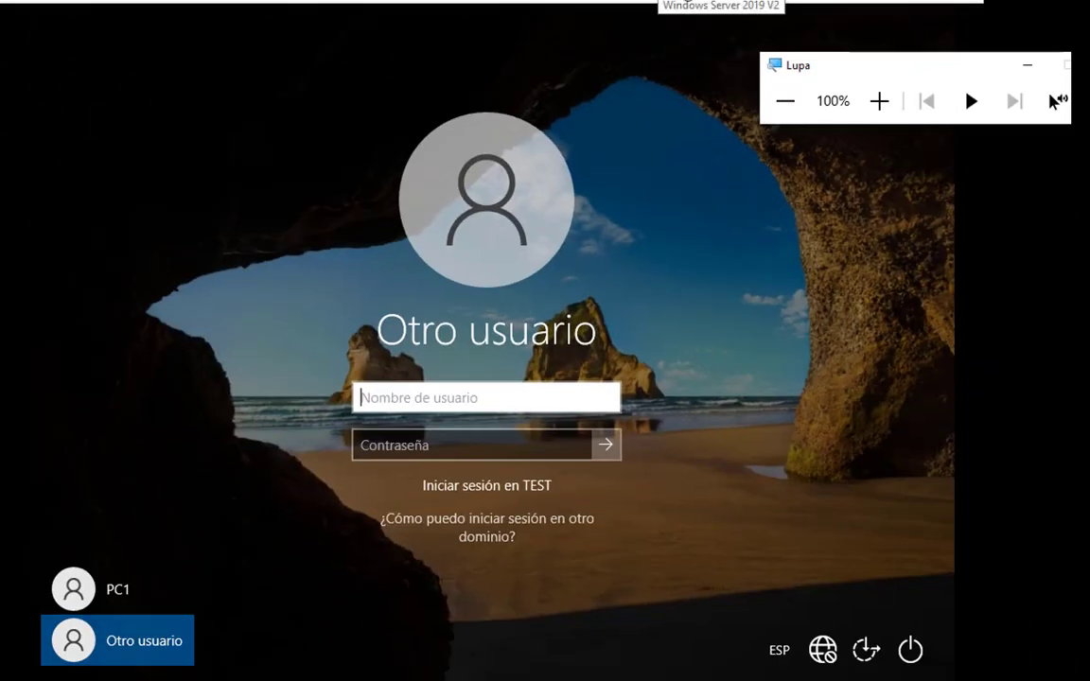
click(686, 2)
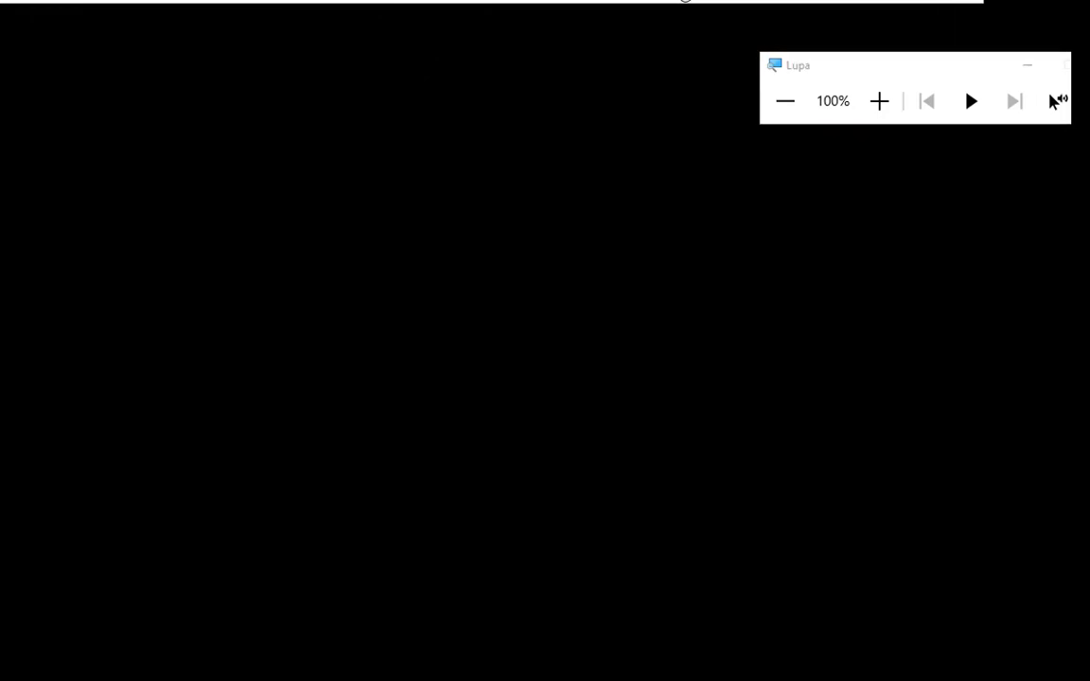
click(380, 236)
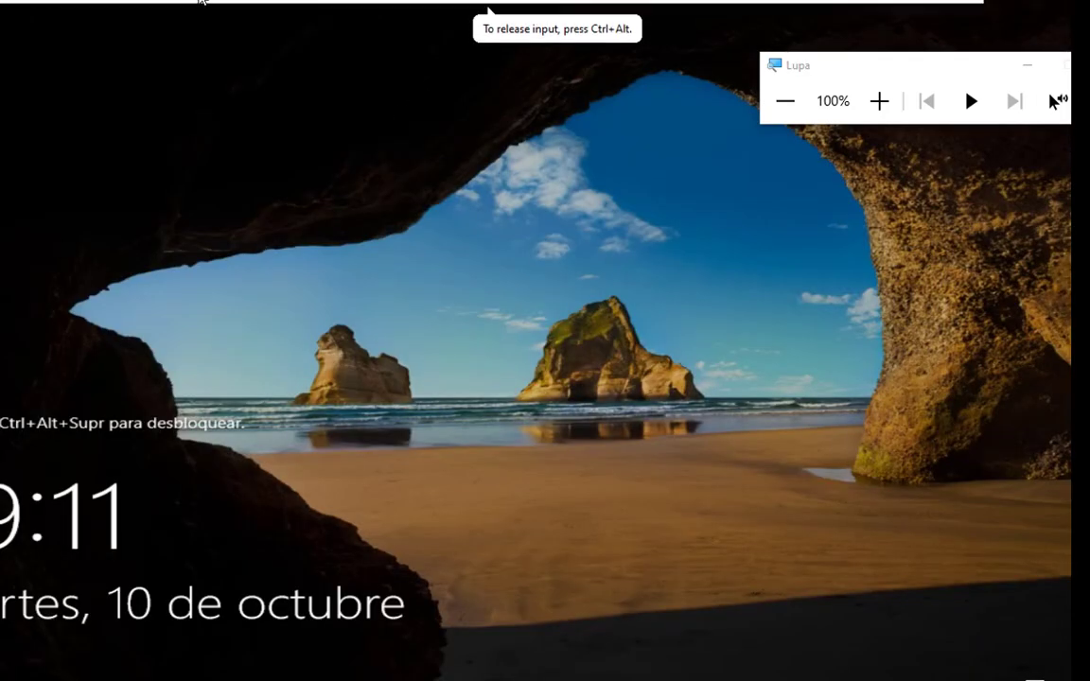
click(200, 1)
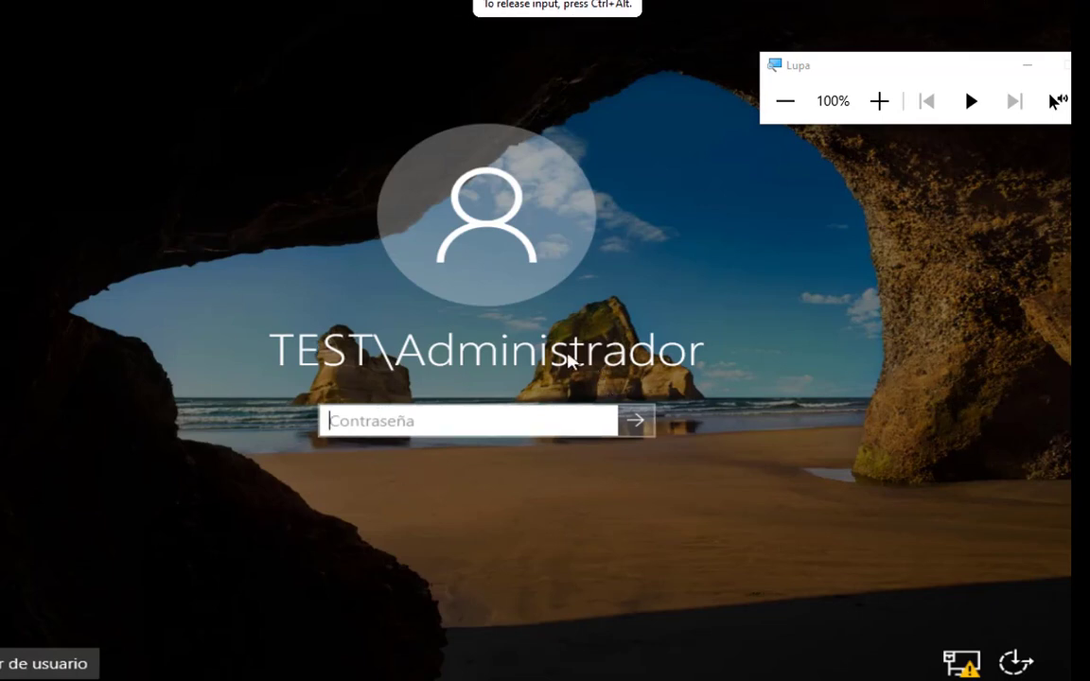
text(Passw0rd12)
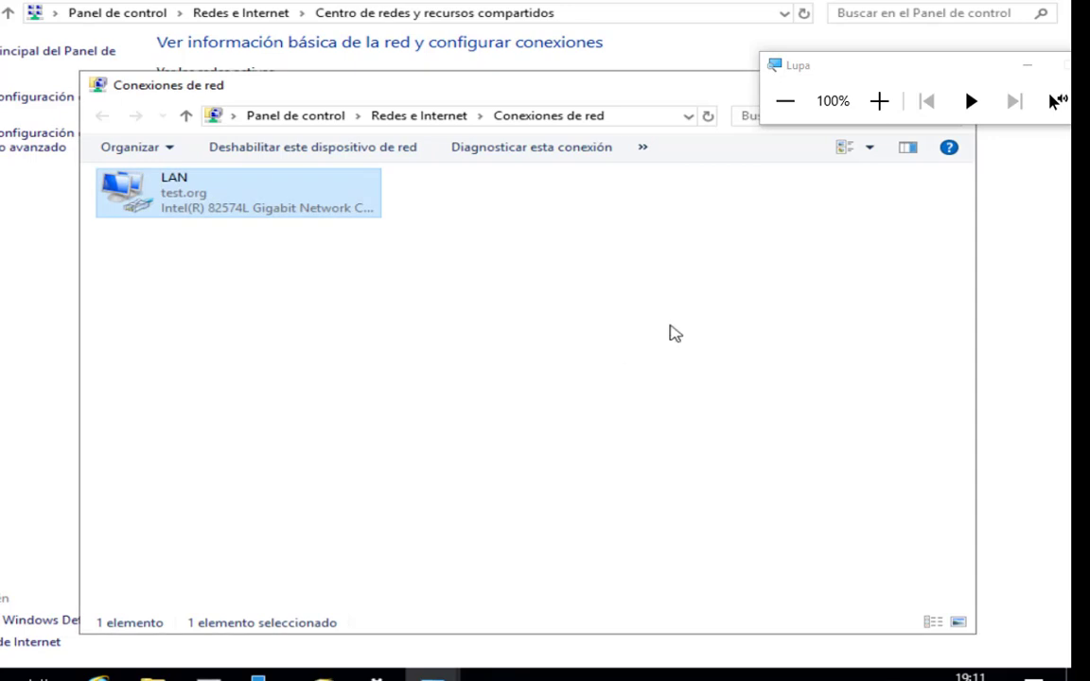
Minimize the open network and directory windows and reopen Usuarios y equipos de Active Directory to reload the Computers container.
drag(795, 66, 839, 206)
click(949, 88)
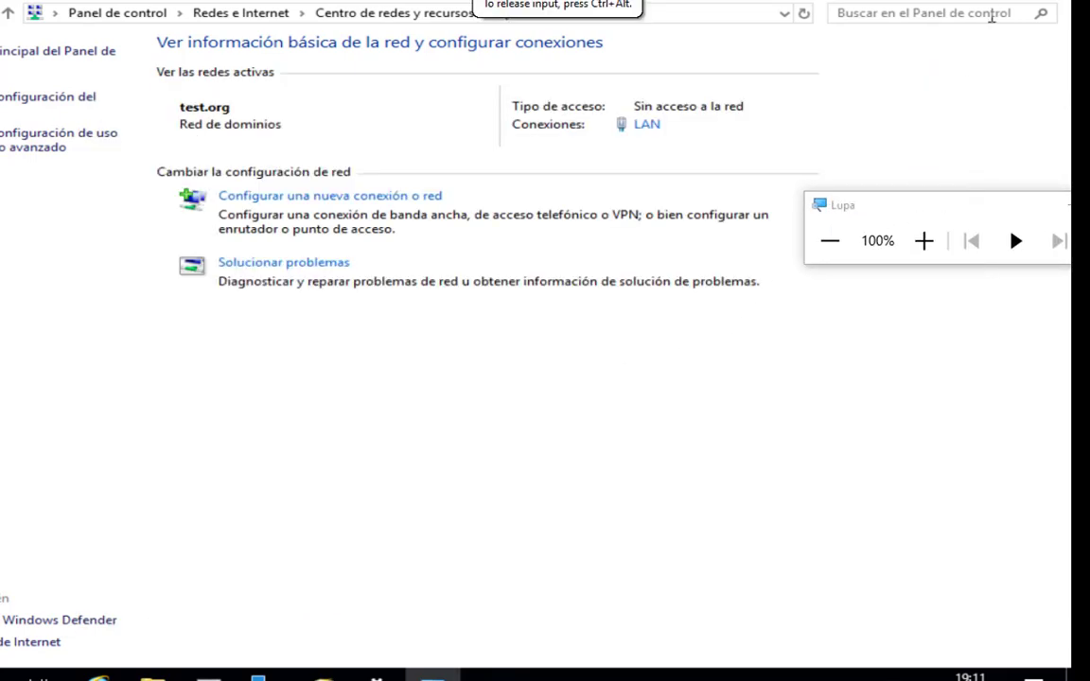
click(1046, 1)
click(844, 22)
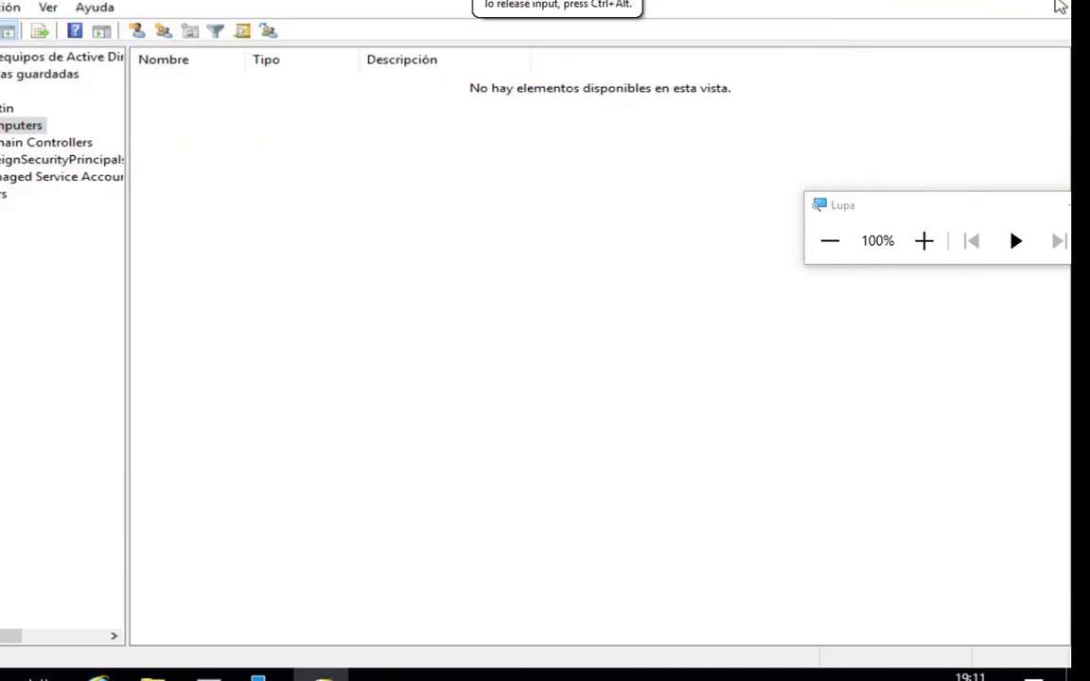
click(1060, 6)
click(880, 28)
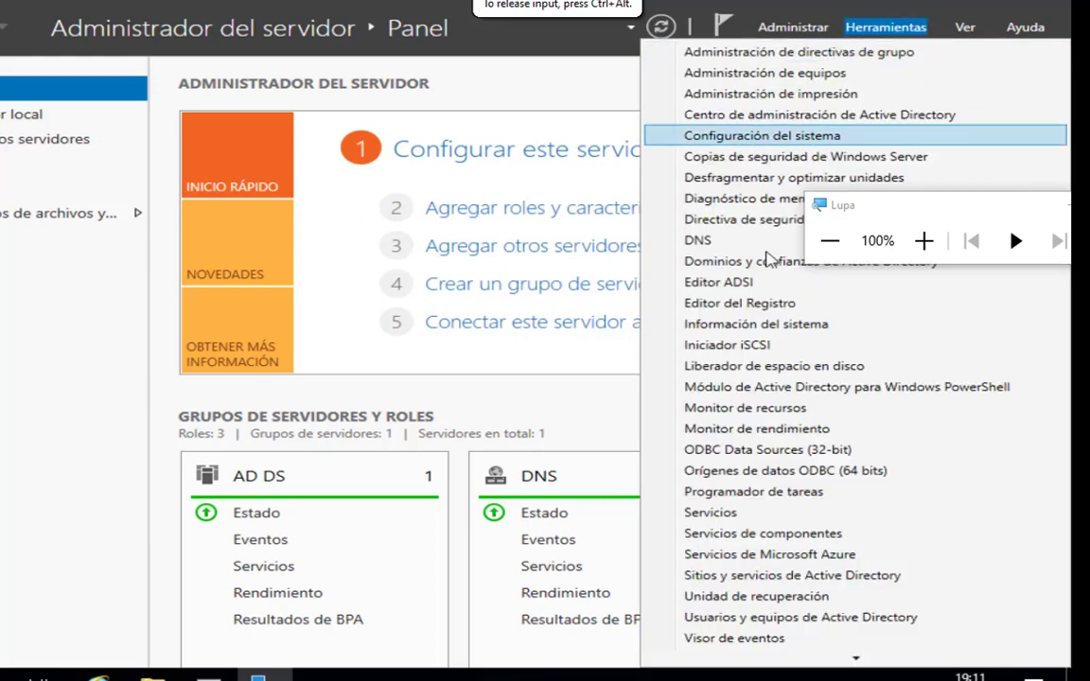
click(768, 620)
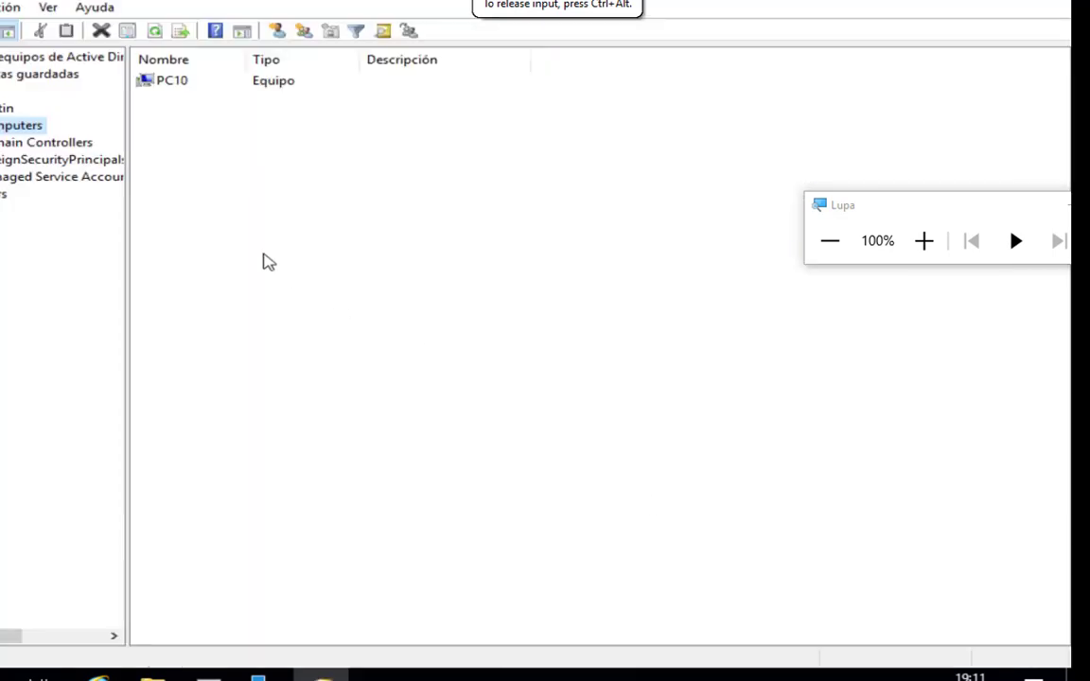
Check the DNS name in the properties of computer PC10 in the Computers container, then close the properties.
drag(895, 208, 596, 183)
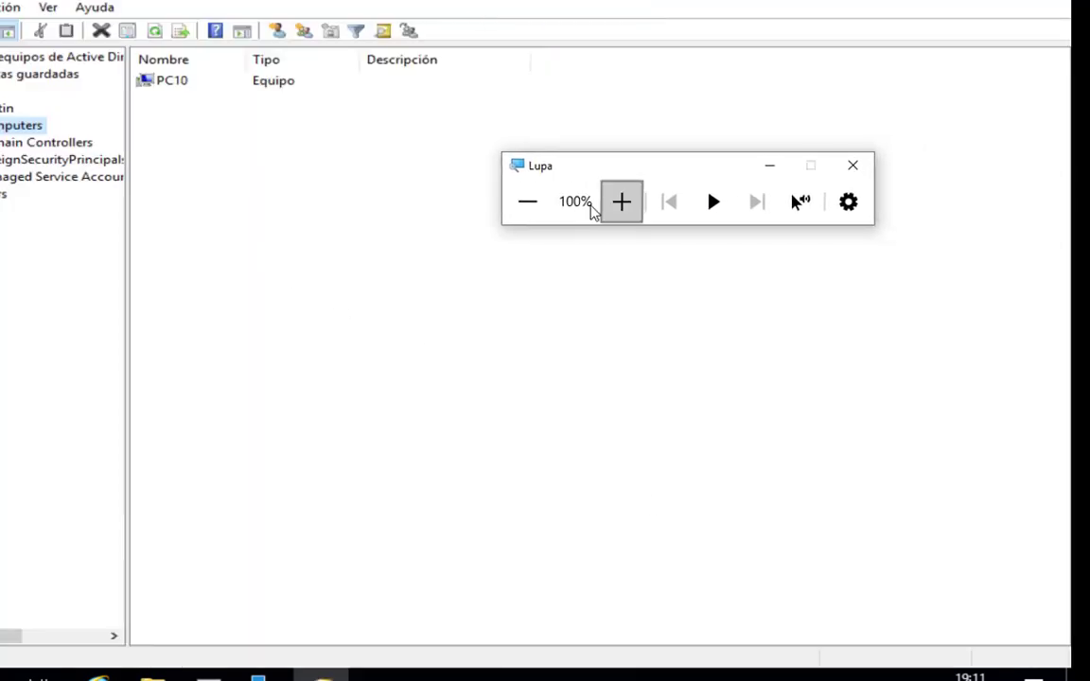
click(615, 202)
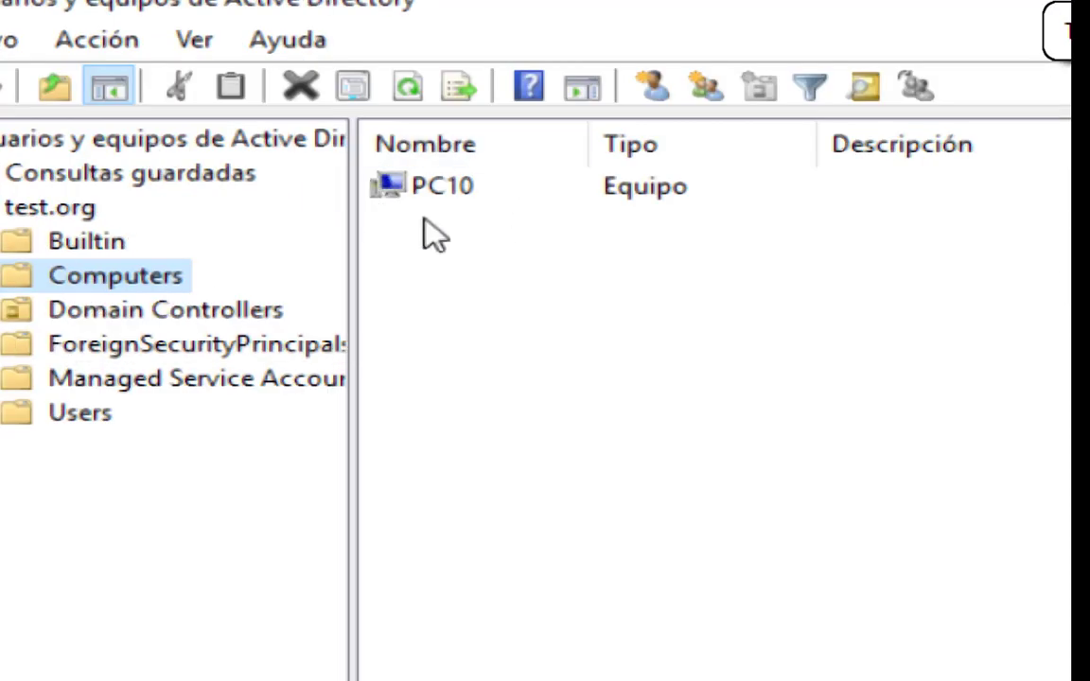
click(430, 199)
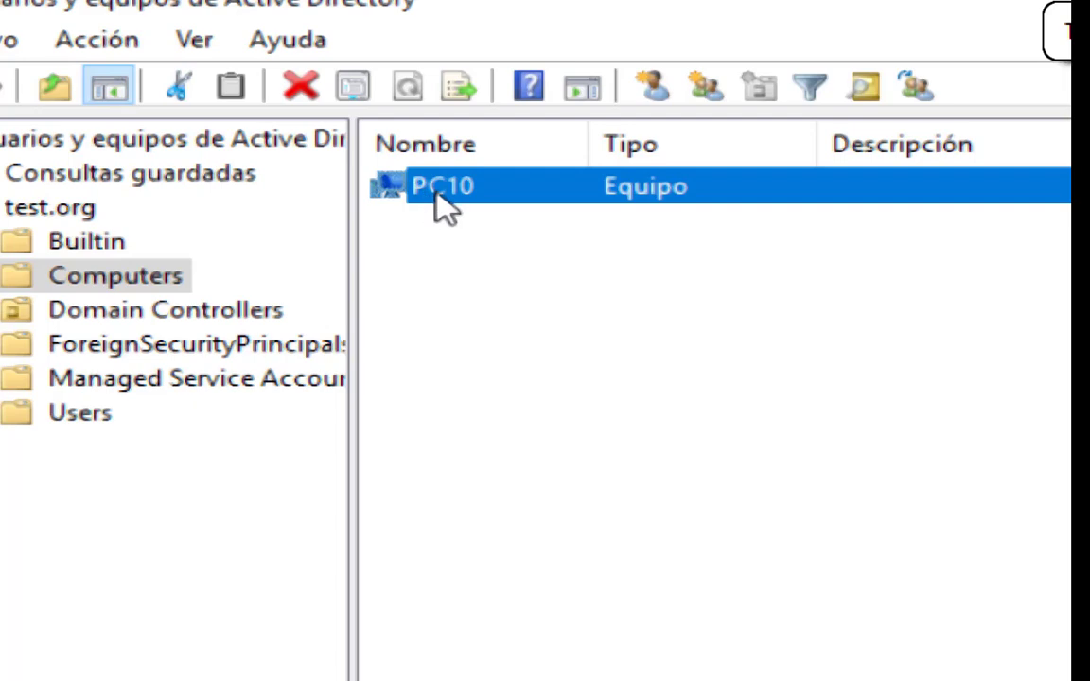
double_click(434, 189)
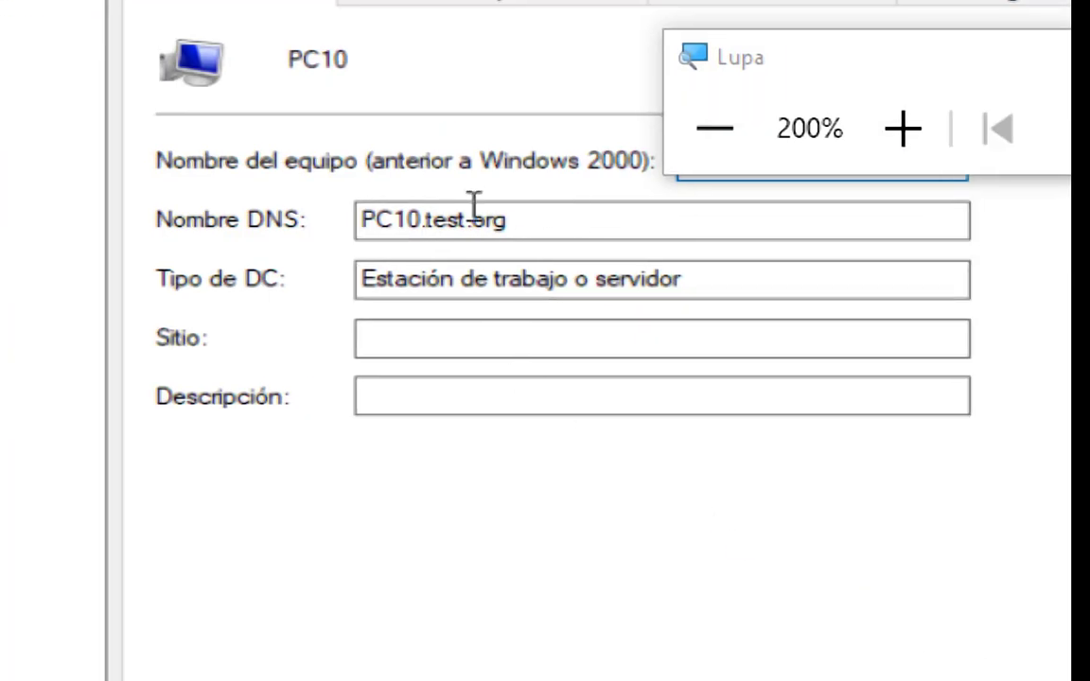
drag(360, 227, 514, 229)
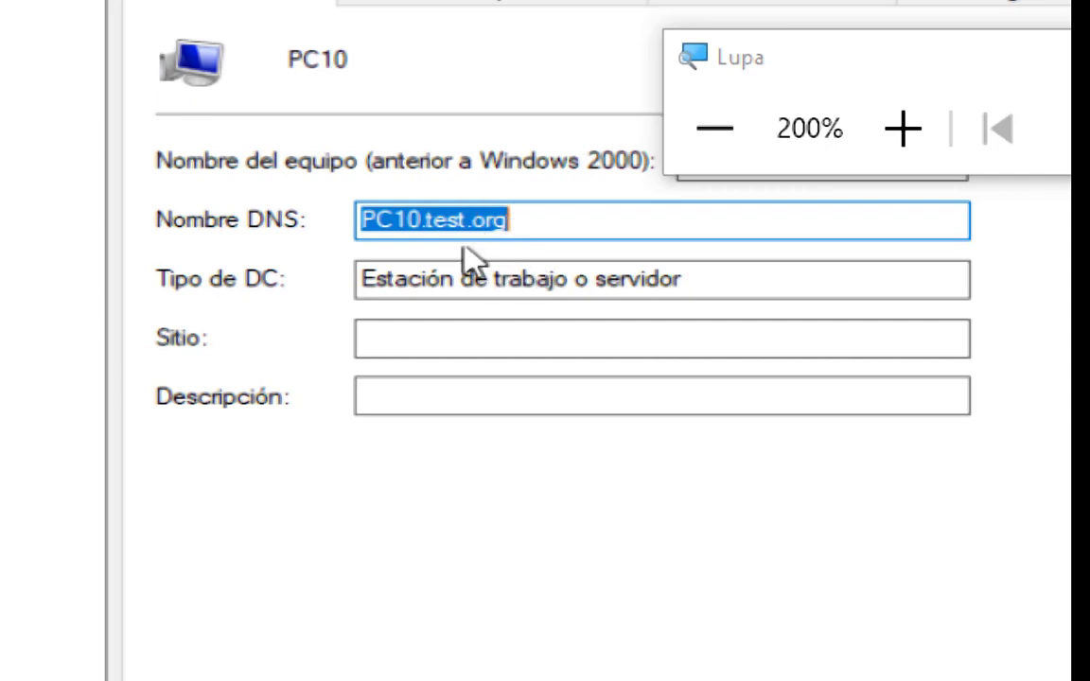
click(748, 168)
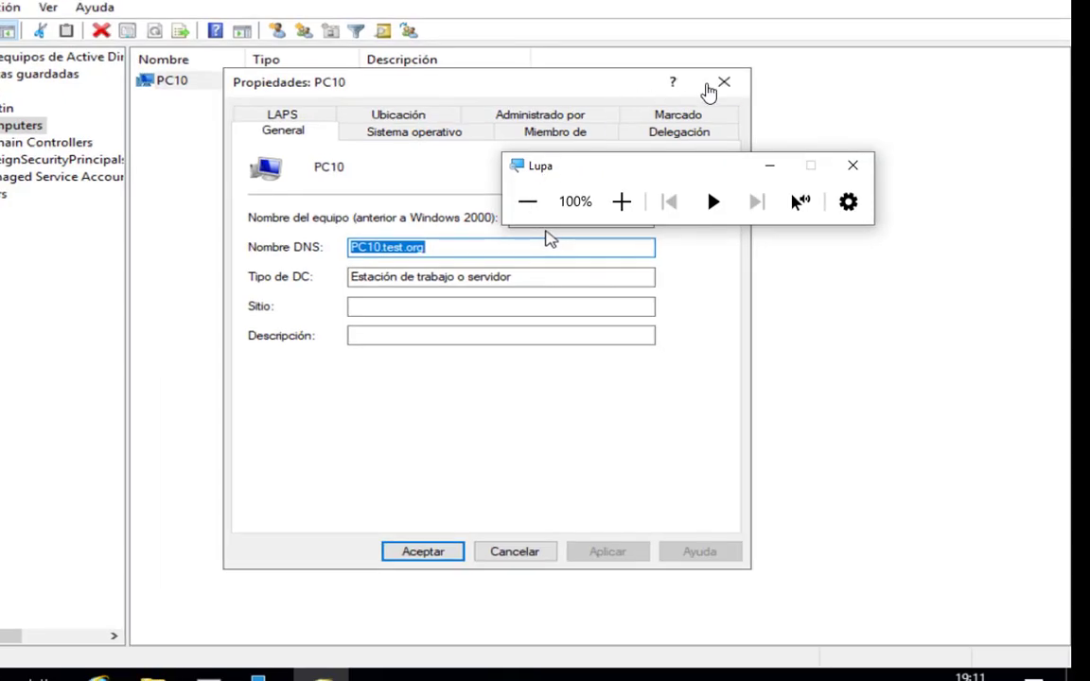
click(719, 86)
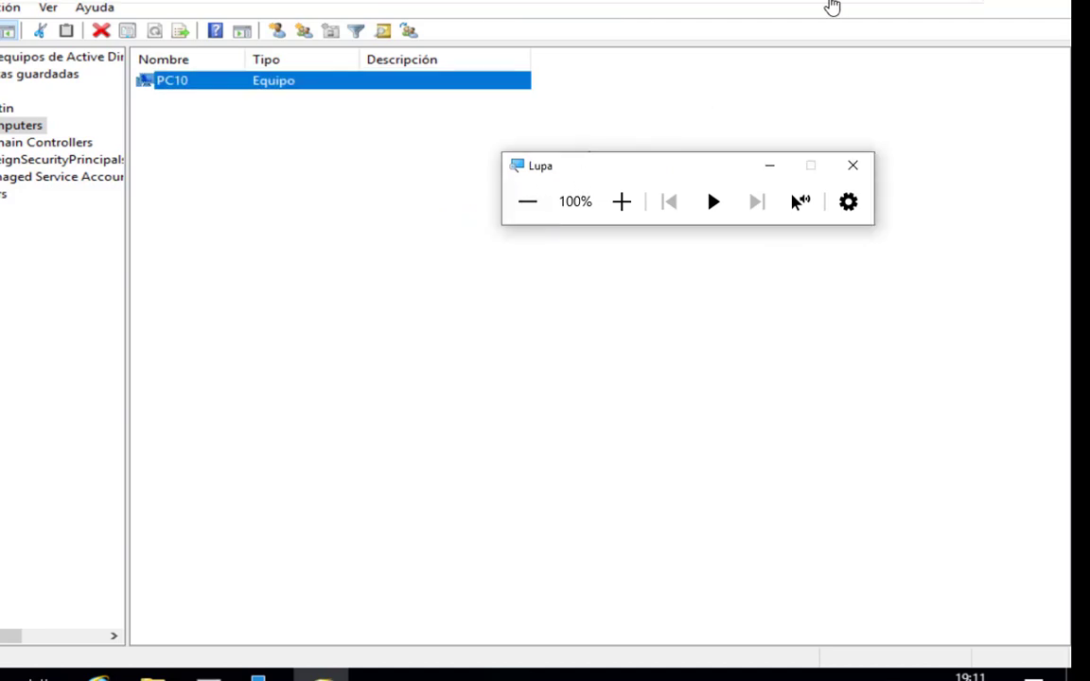
click(909, 1)
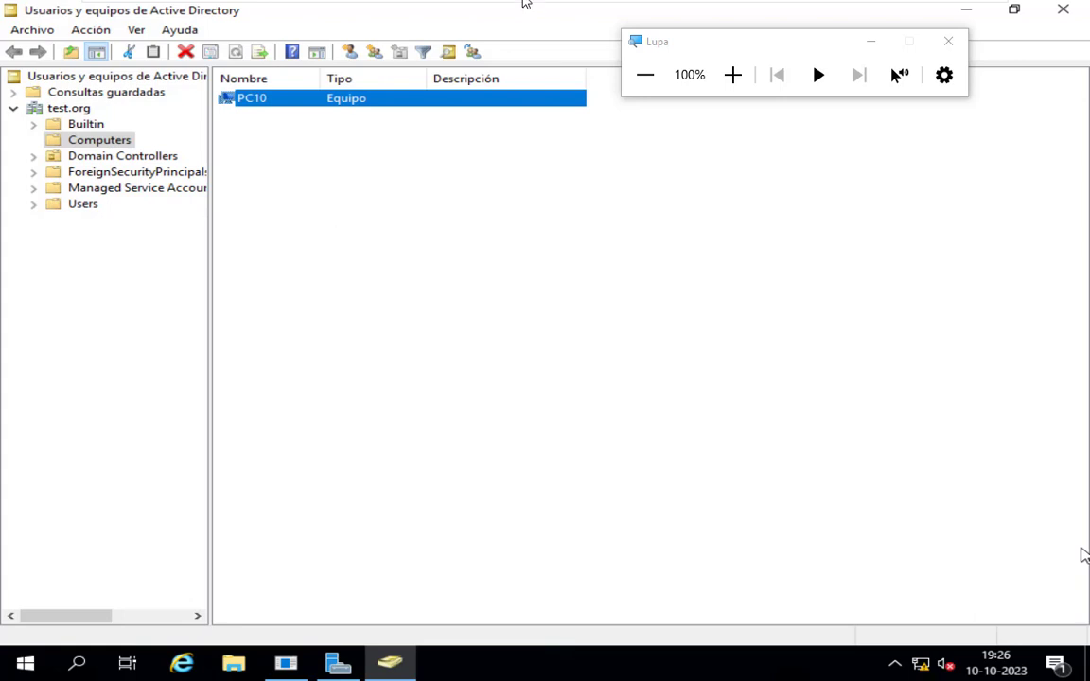
mouse_move(526, 4)
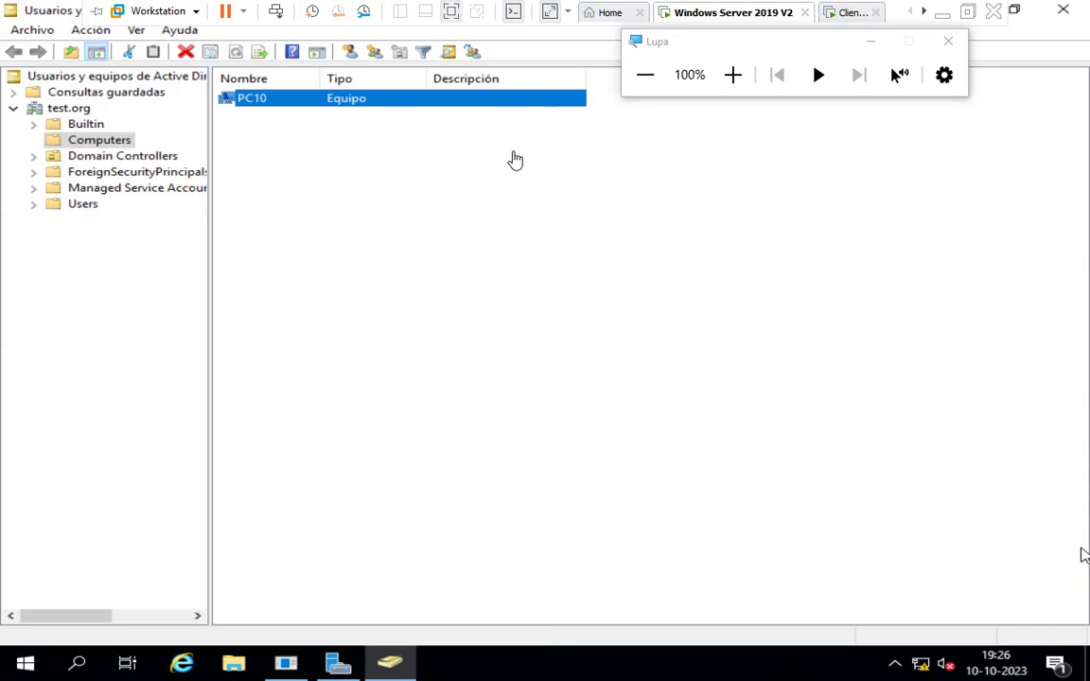
mouse_move(778, 19)
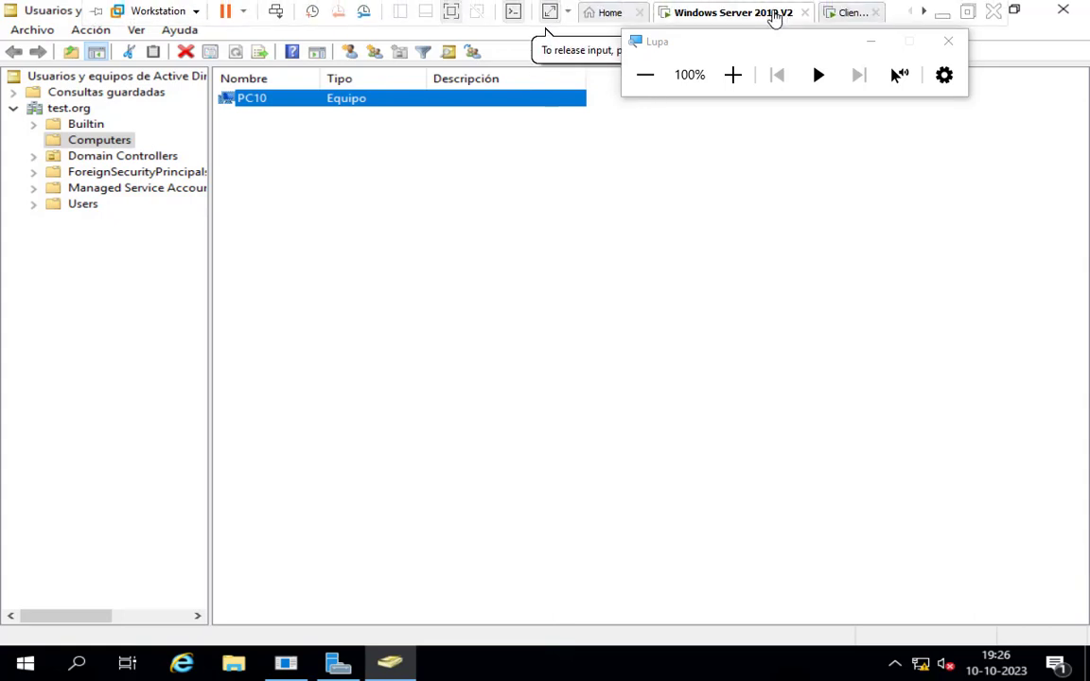
drag(751, 43, 756, 219)
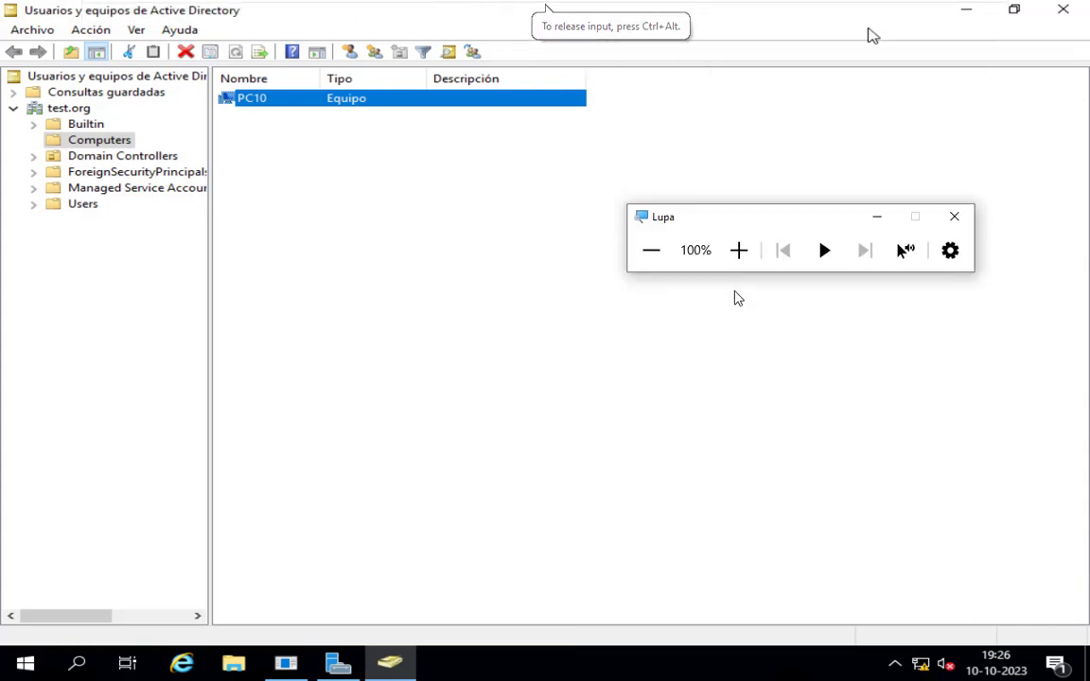
drag(735, 291, 750, 413)
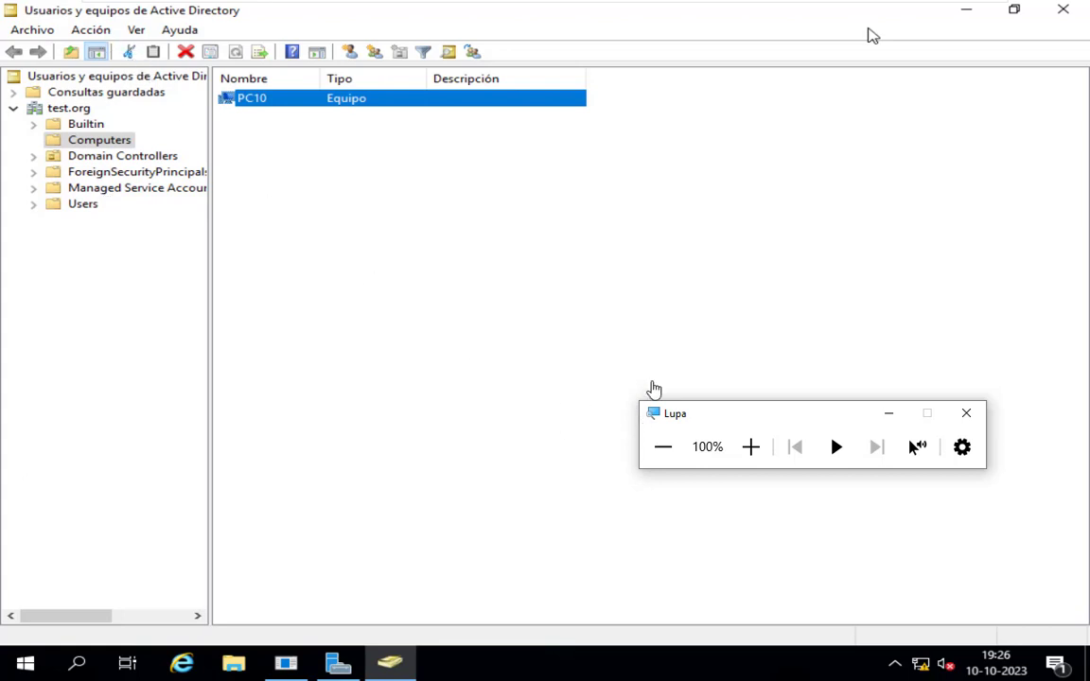
Minimize Usuarios y equipos de Active Directory and open the DNS administration tool from Administrador del servidor.
click(963, 14)
click(966, 11)
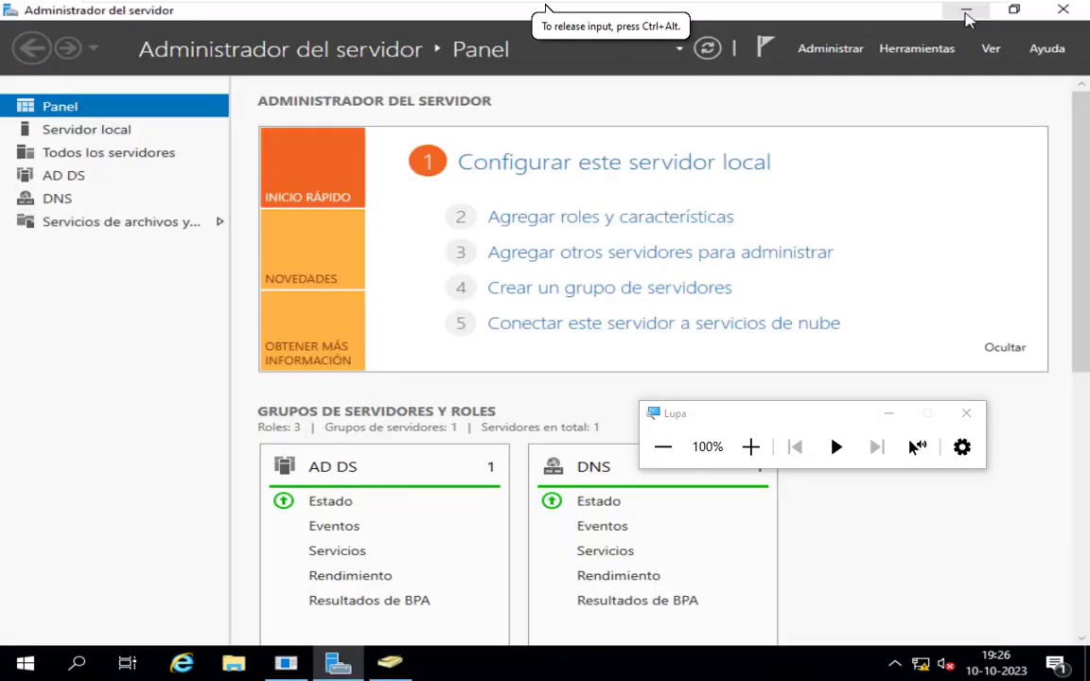
click(914, 55)
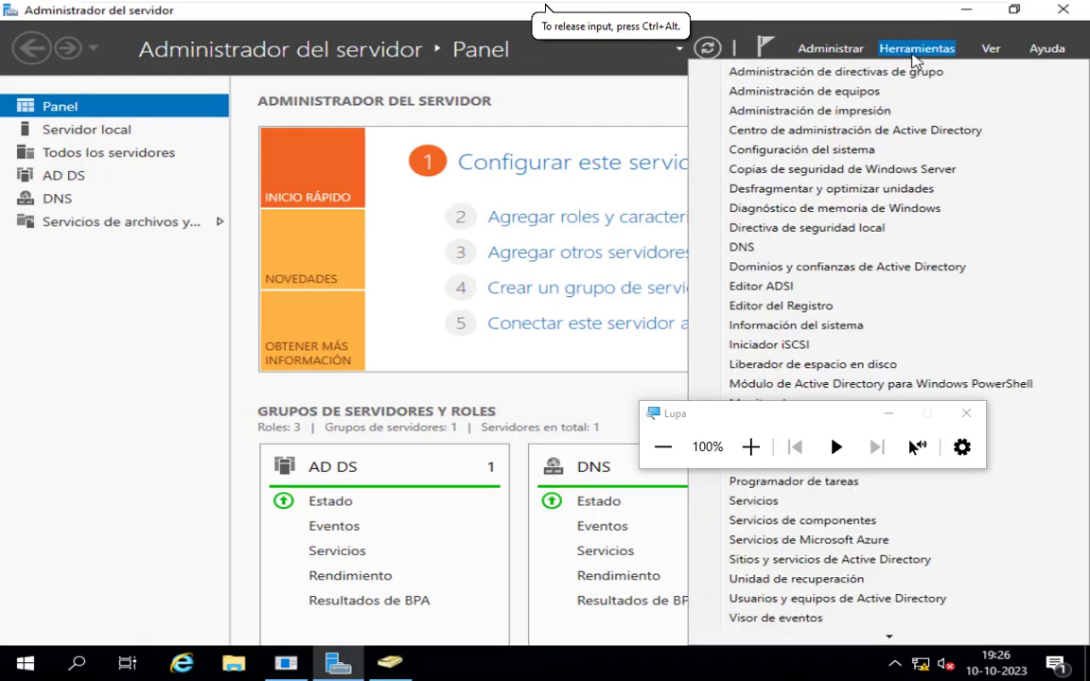
click(752, 445)
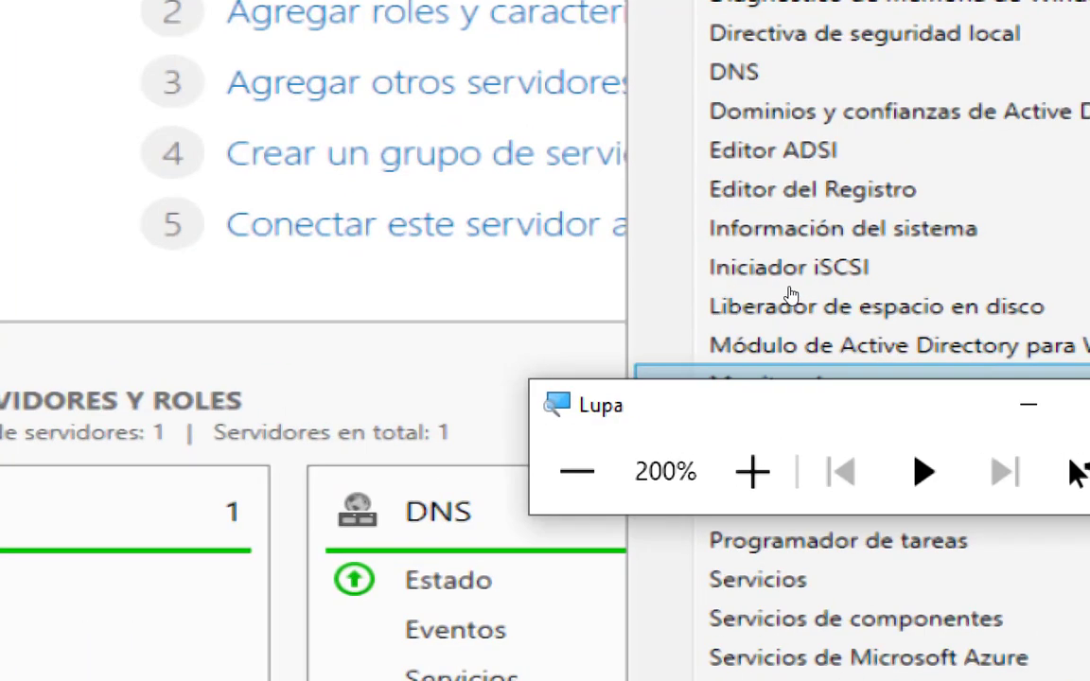
click(734, 80)
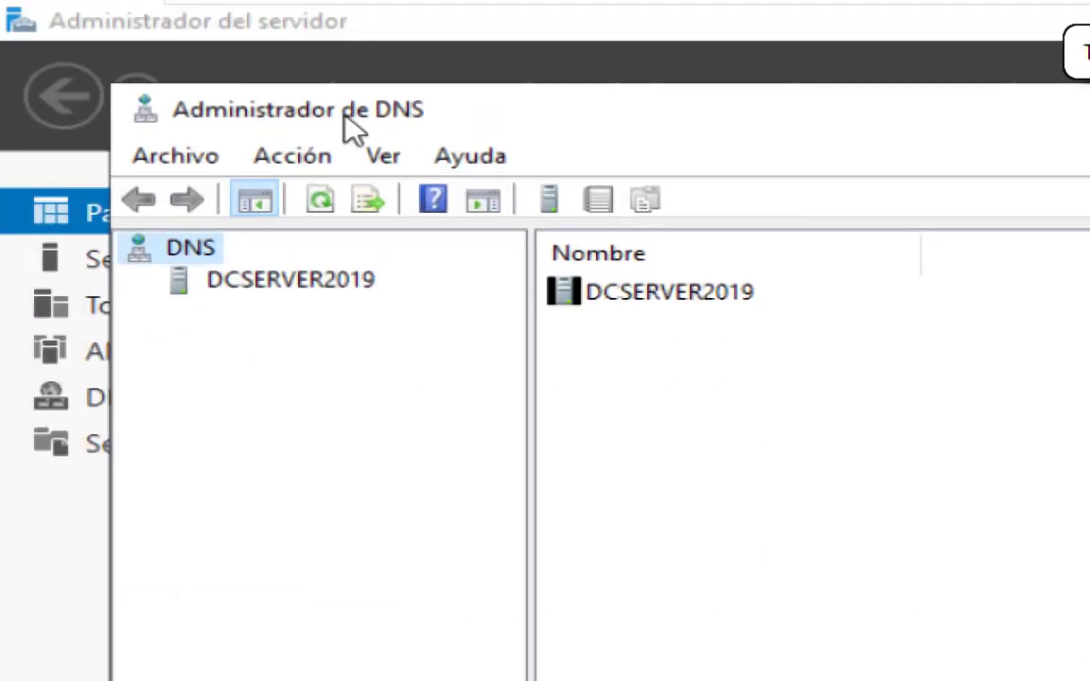
Expand DCSERVER2019 and its Zonas de búsqueda directa, widen the tree pane and open the test.org zone.
click(116, 183)
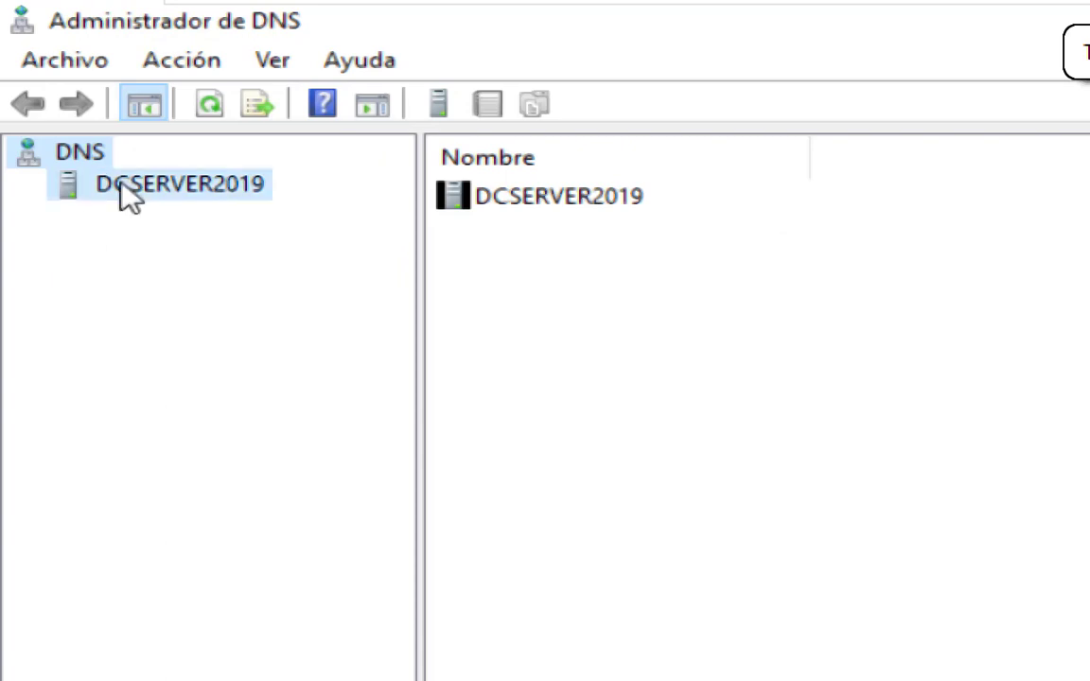
click(23, 187)
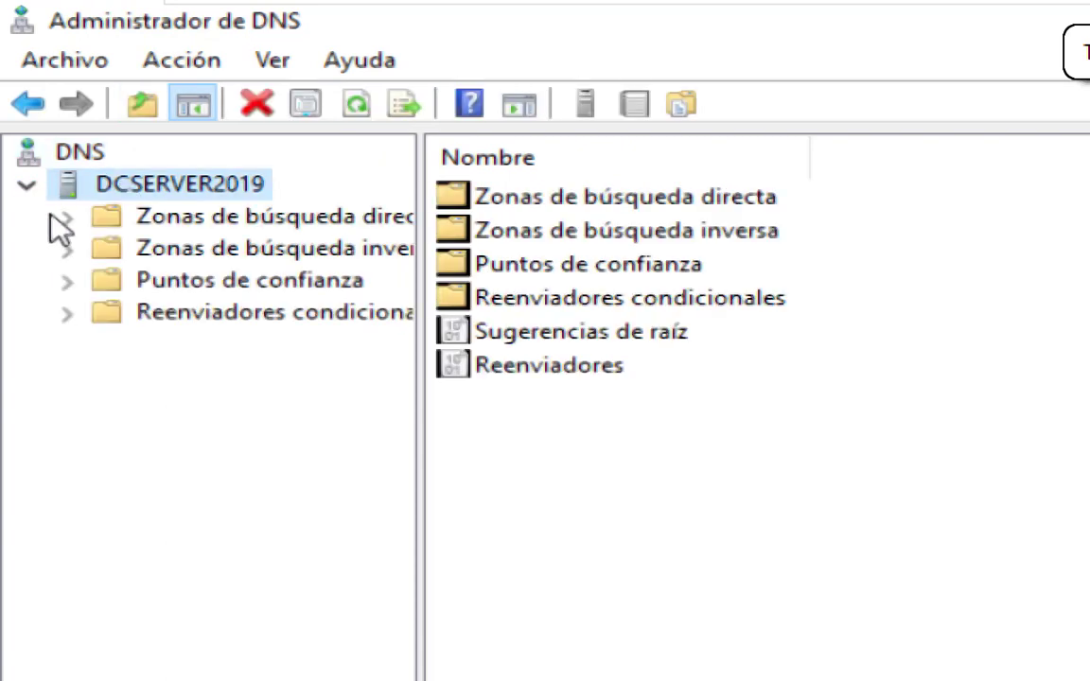
drag(416, 251, 602, 261)
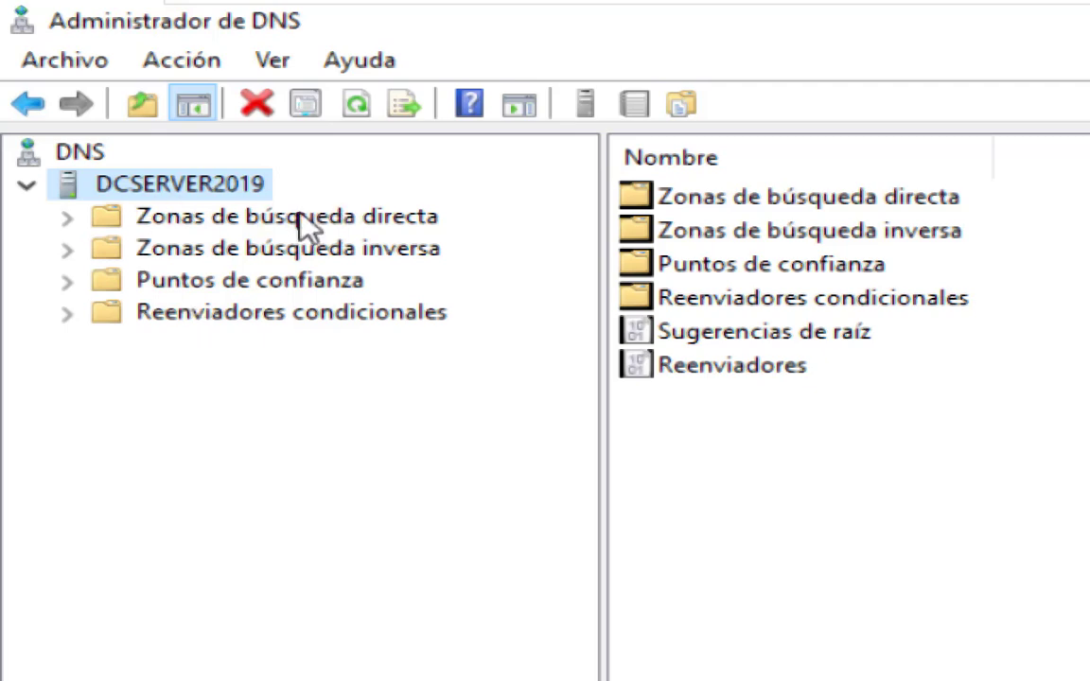
click(325, 223)
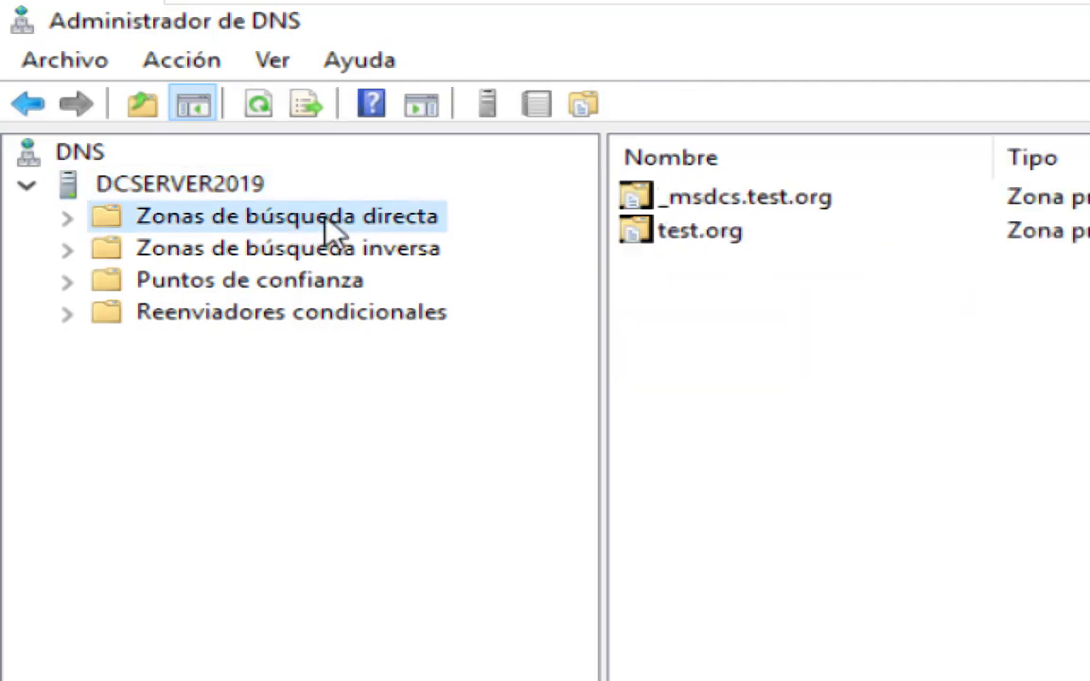
click(72, 221)
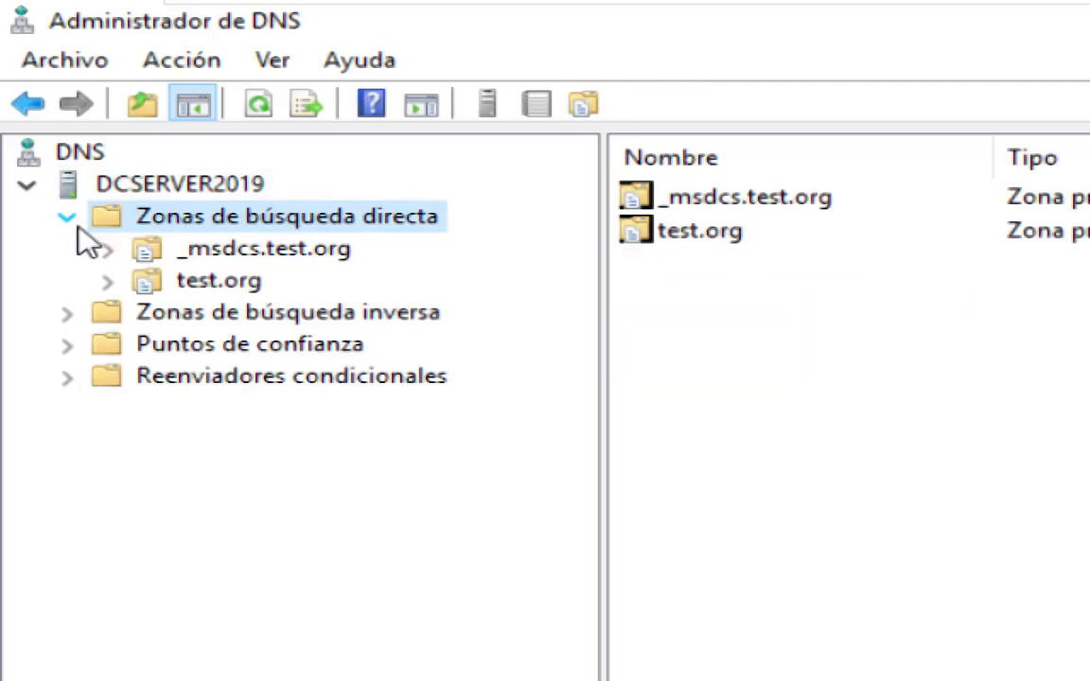
click(197, 286)
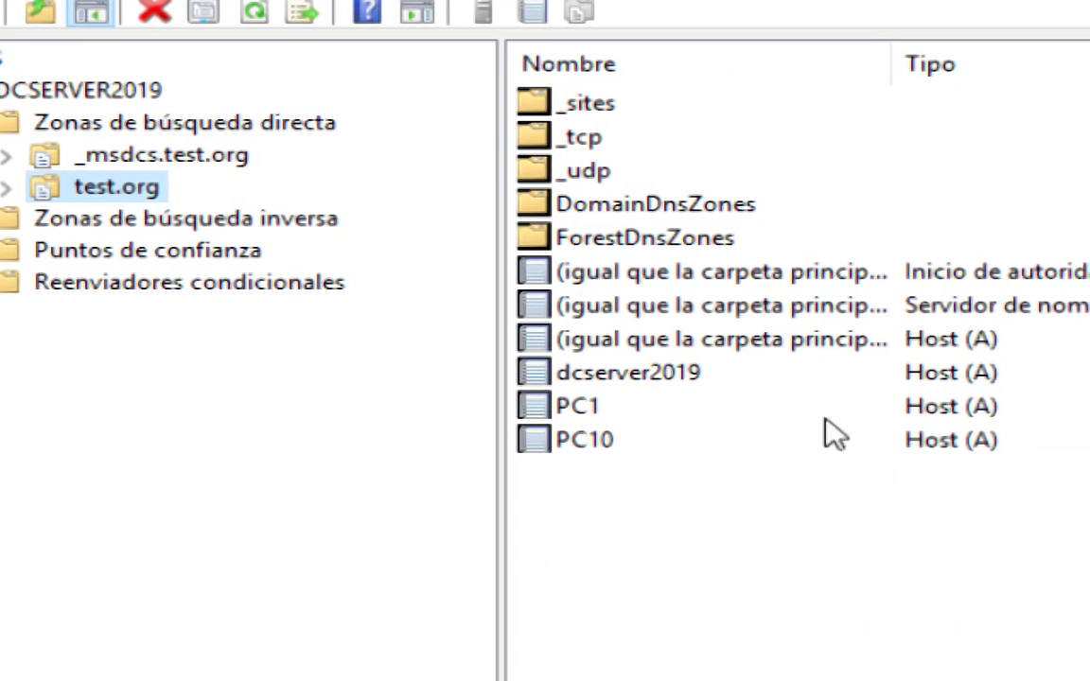
Review the host records of dcserver2019 and PC1 in the test.org zone, then clear the selection.
click(598, 375)
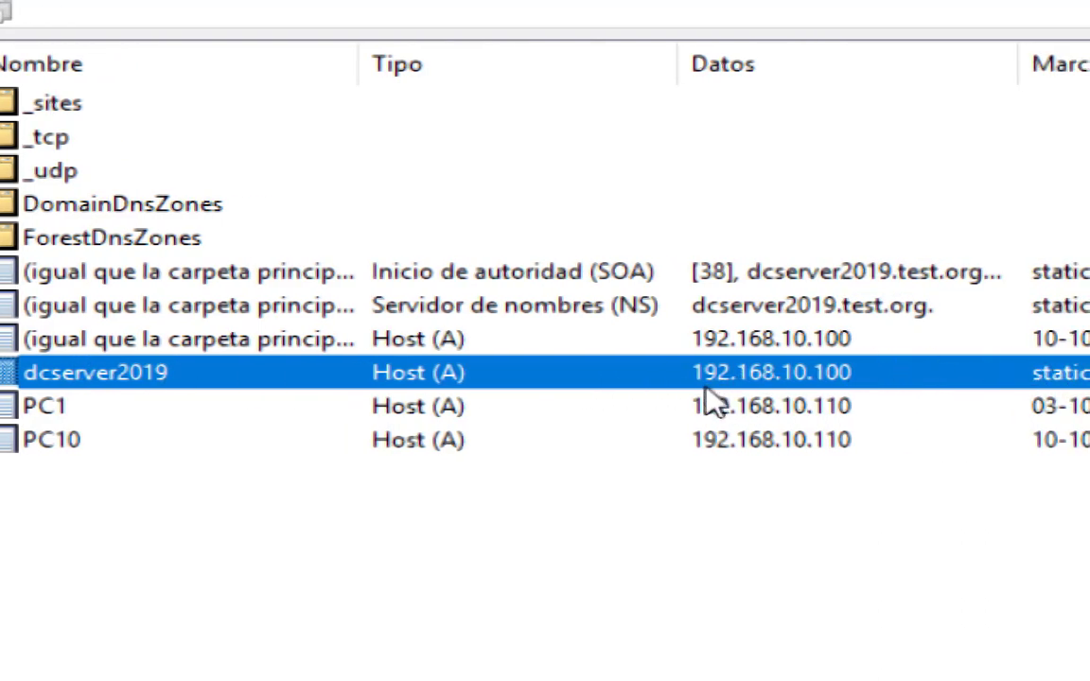
click(50, 407)
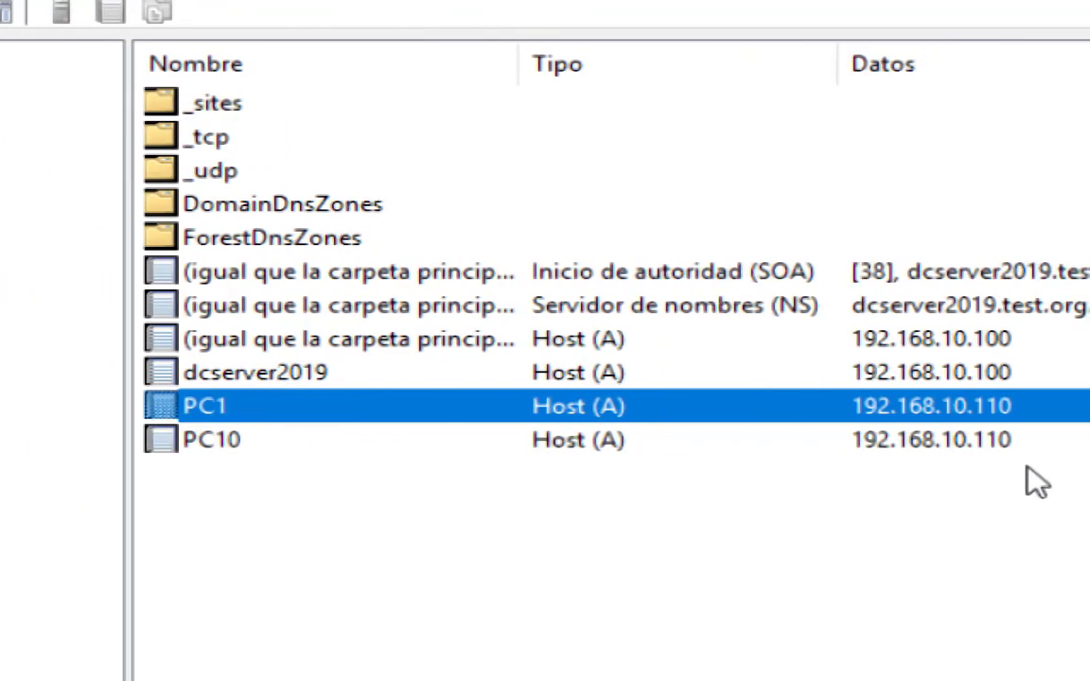
click(729, 561)
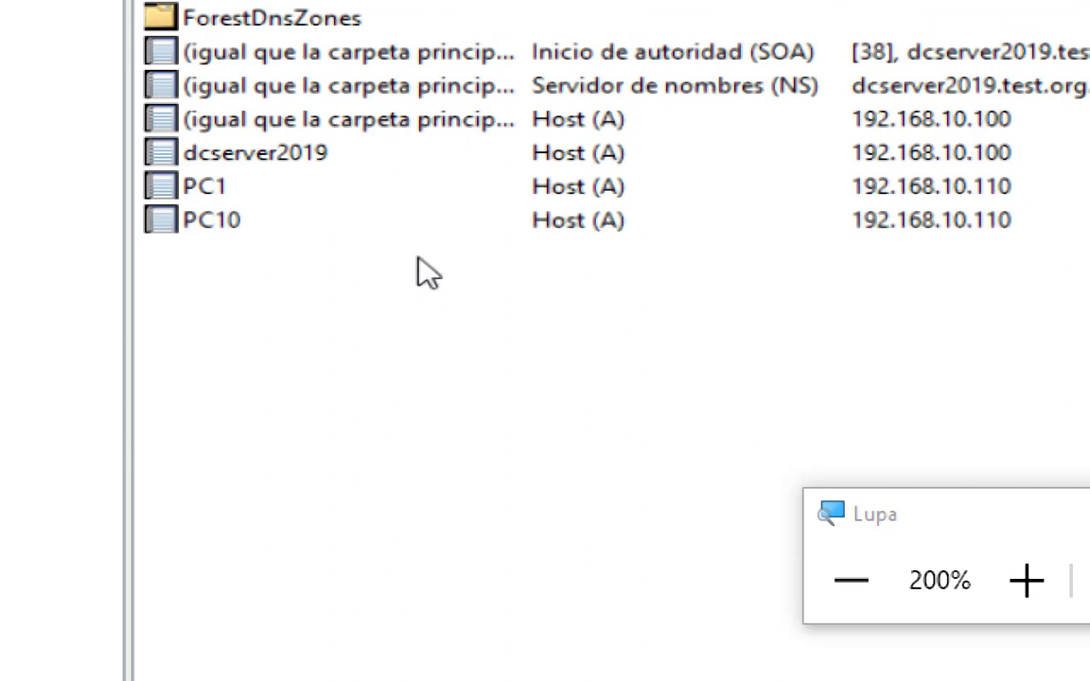
Start a new alias (CNAME) record in the test.org zone, name it www and check its full domain name.
right_click(419, 273)
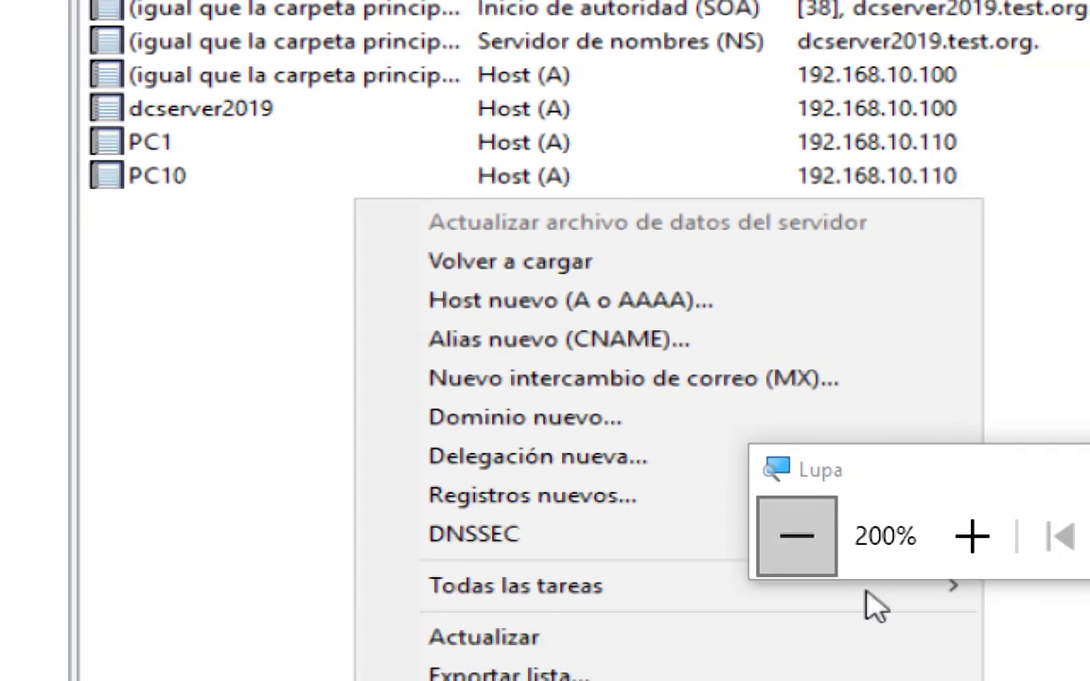
right_click(269, 266)
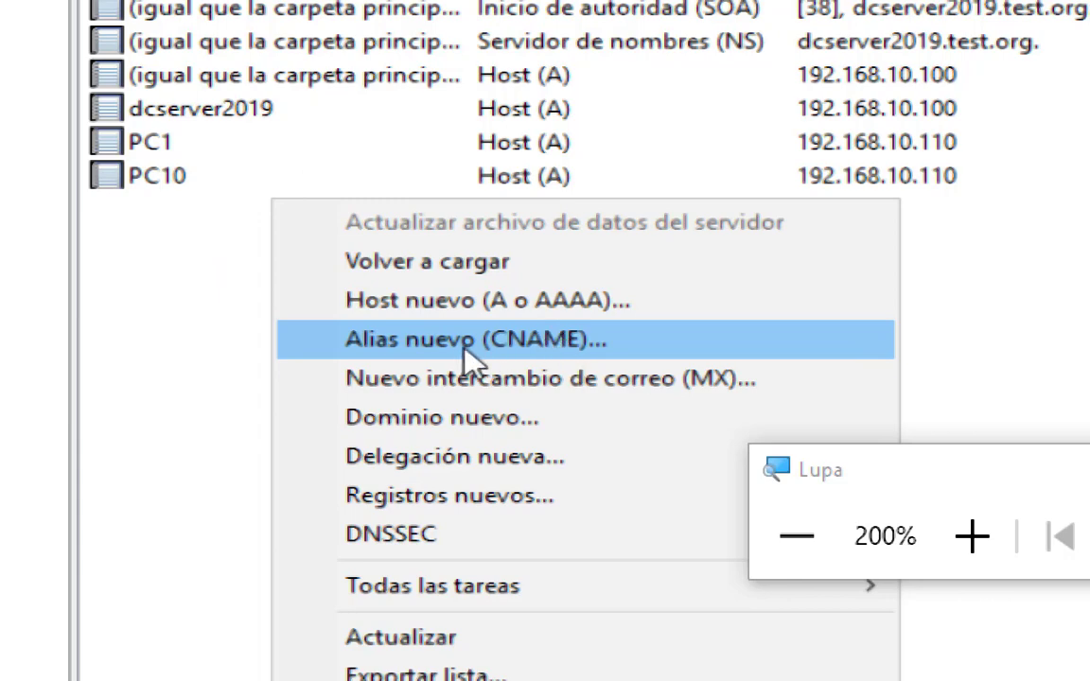
click(506, 350)
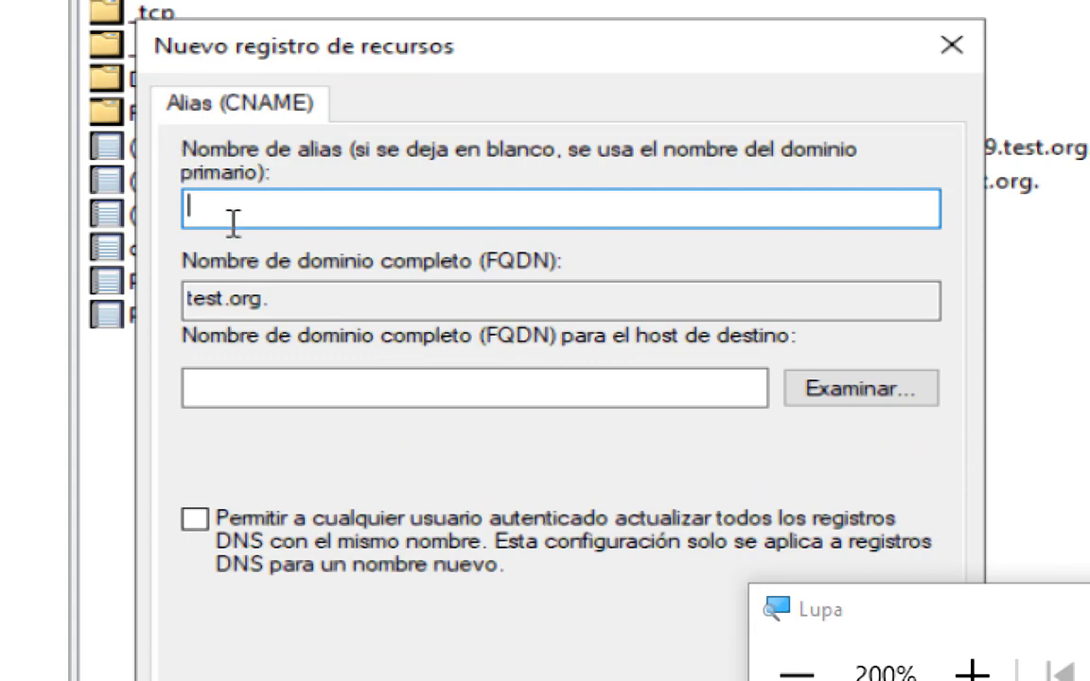
text(www)
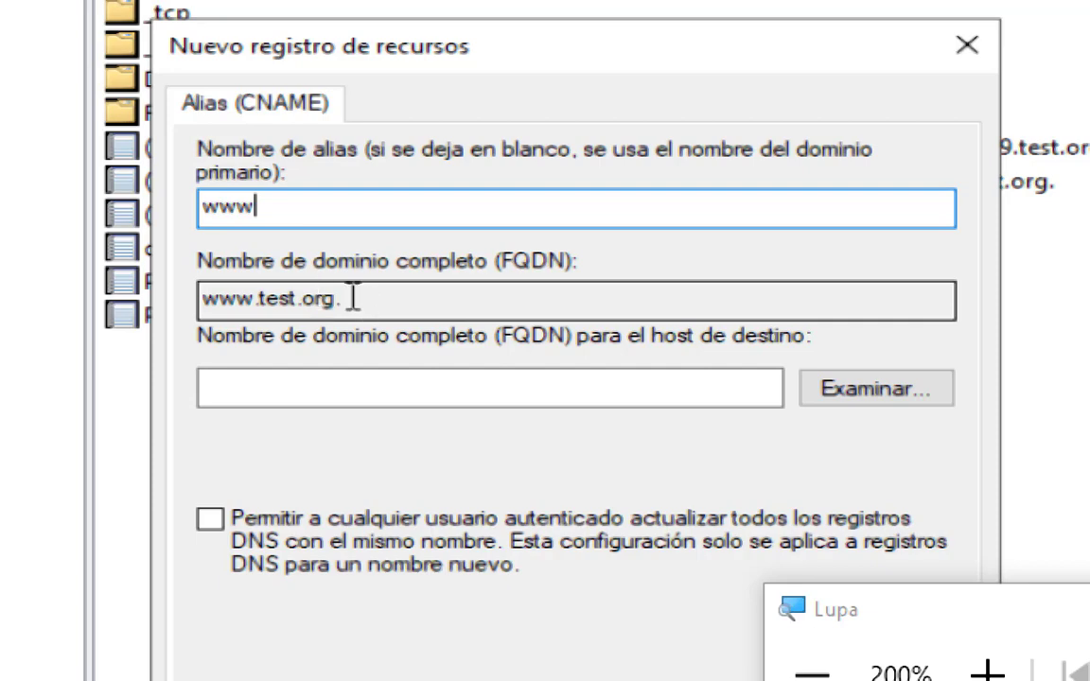
drag(352, 299, 159, 296)
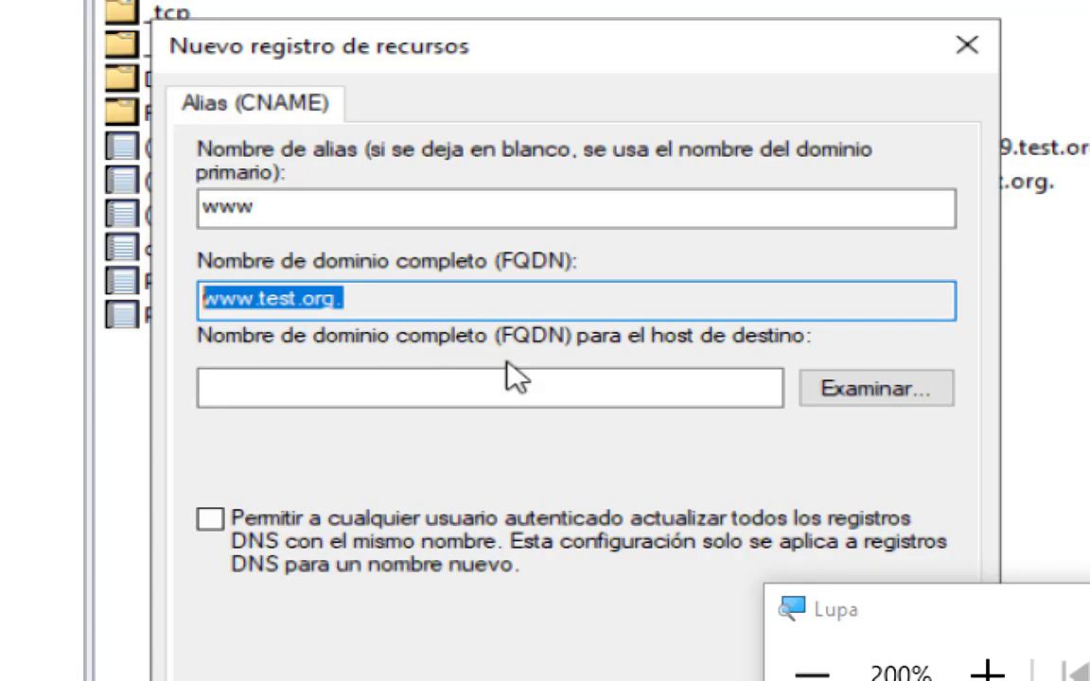
Browse for the alias's target host through DCSERVER2019 and Zonas de búsqueda directa into test.org, widening the name column.
click(828, 396)
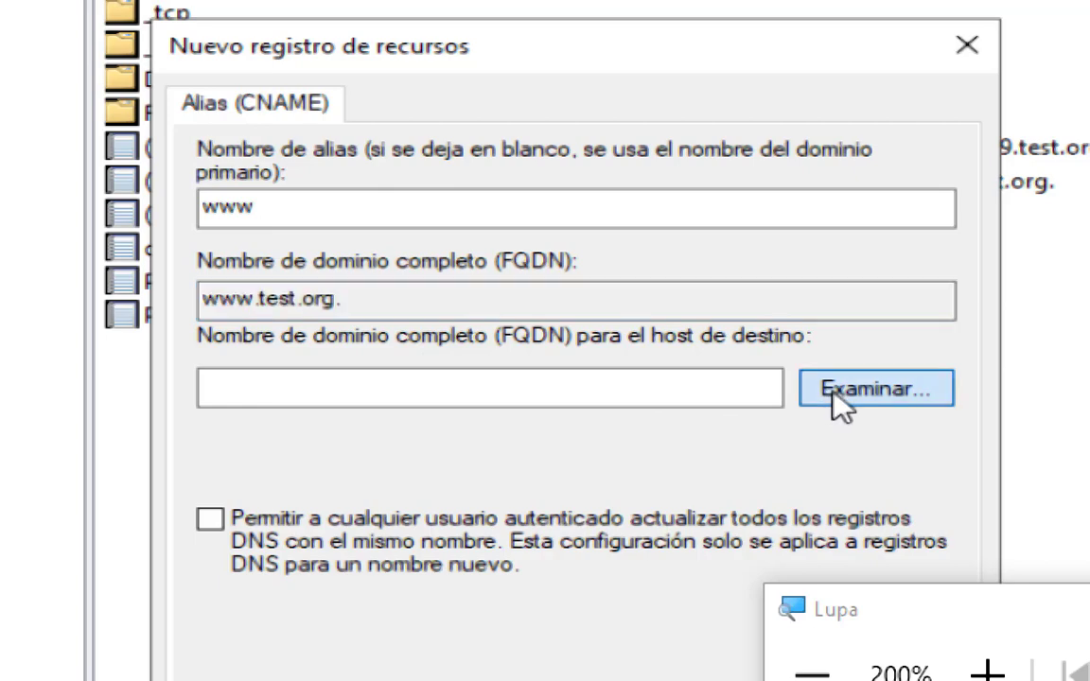
click(946, 132)
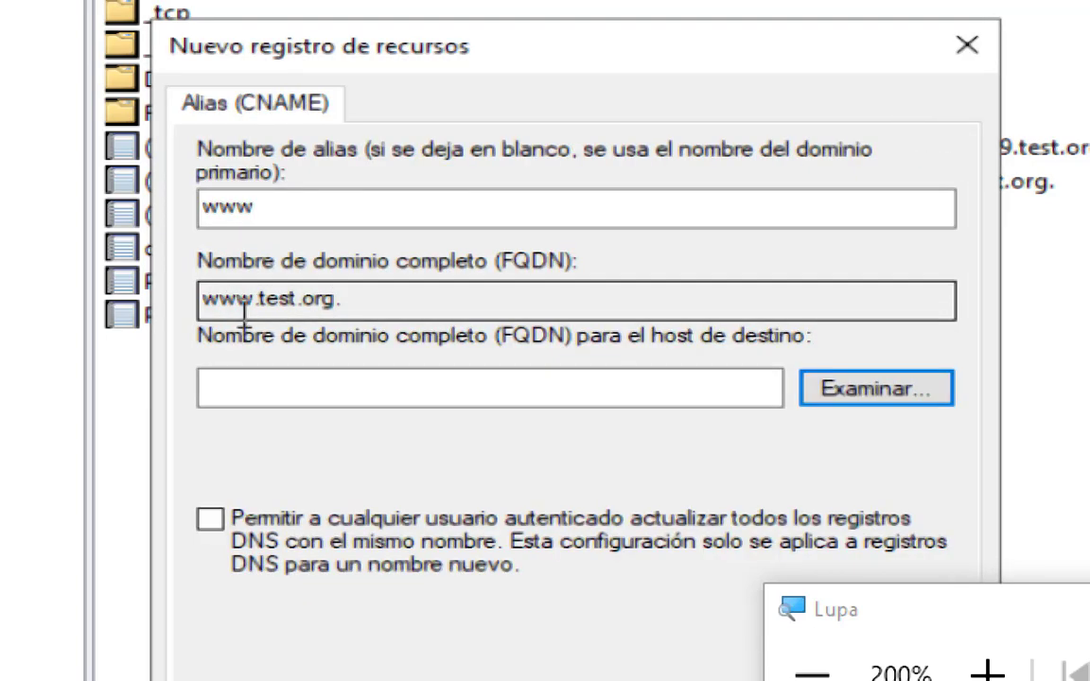
click(821, 376)
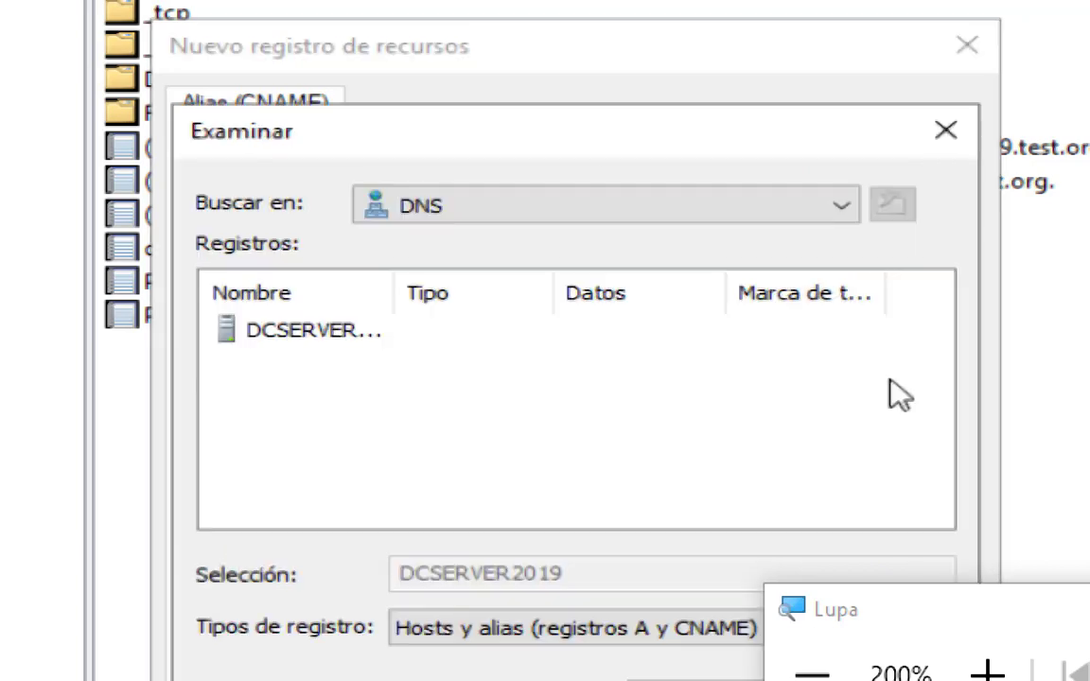
drag(394, 298, 464, 298)
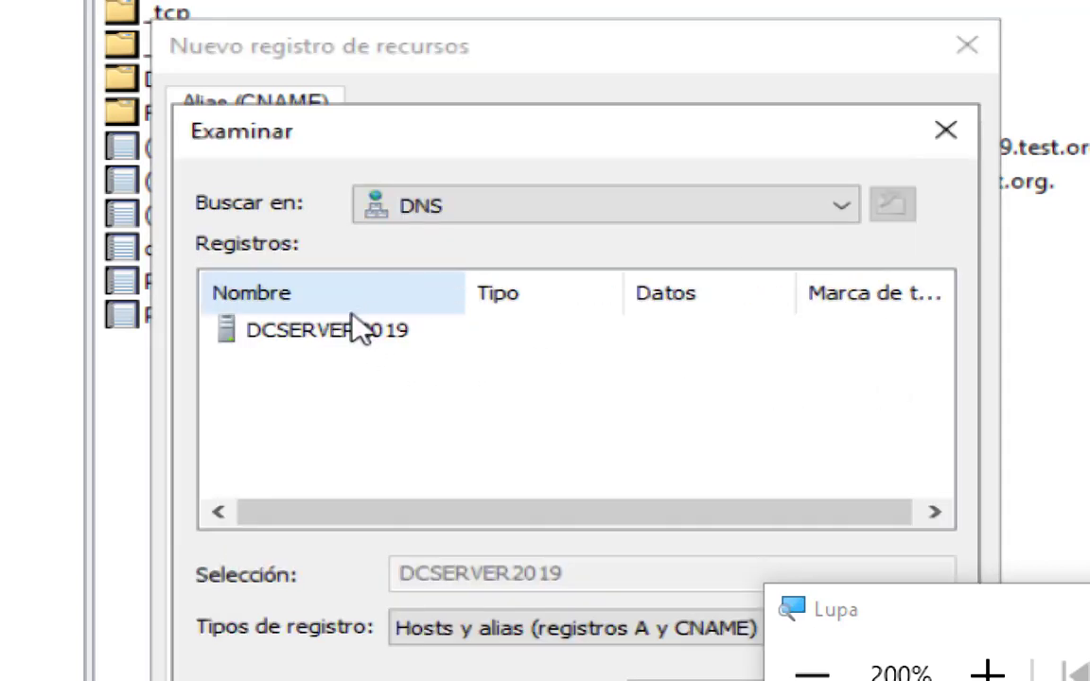
double_click(328, 339)
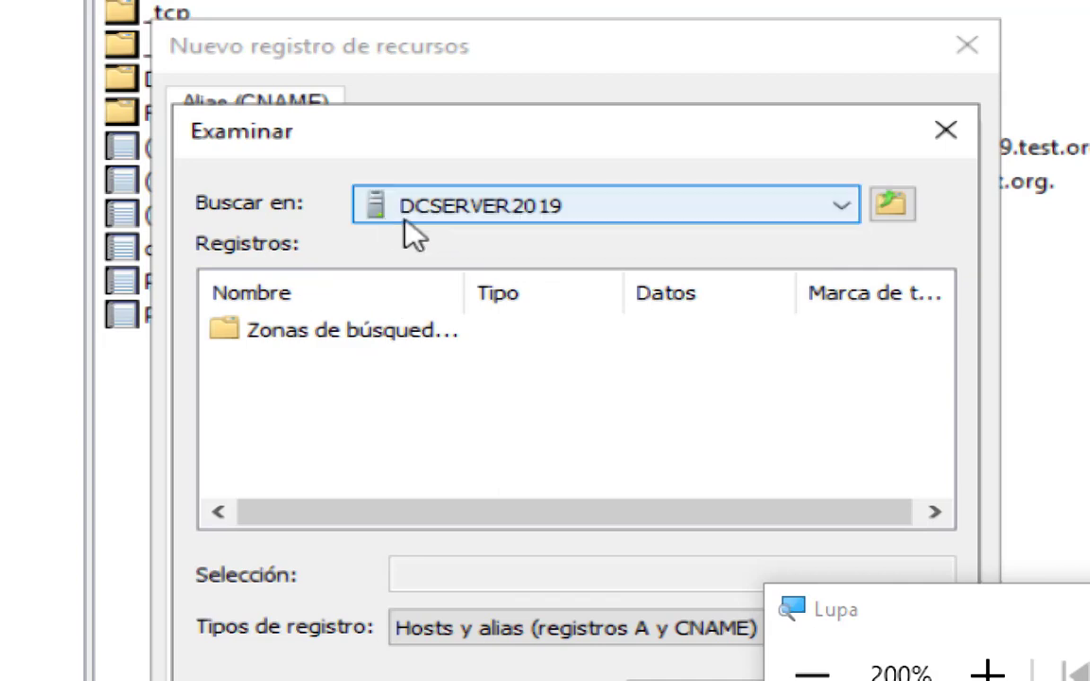
click(395, 350)
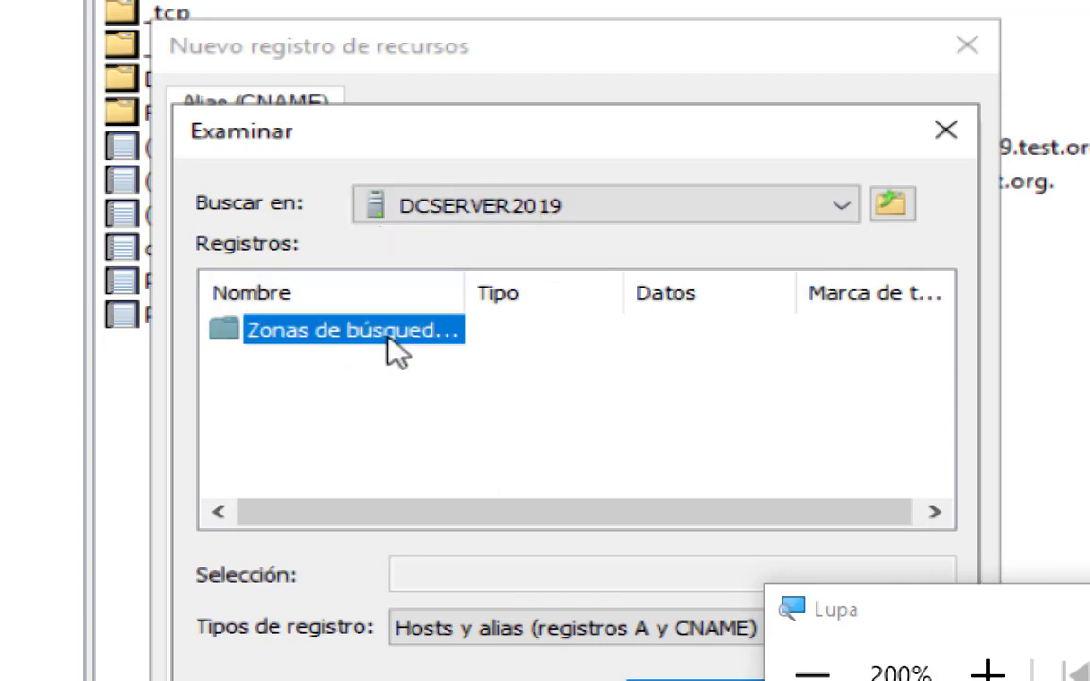
double_click(389, 345)
click(255, 367)
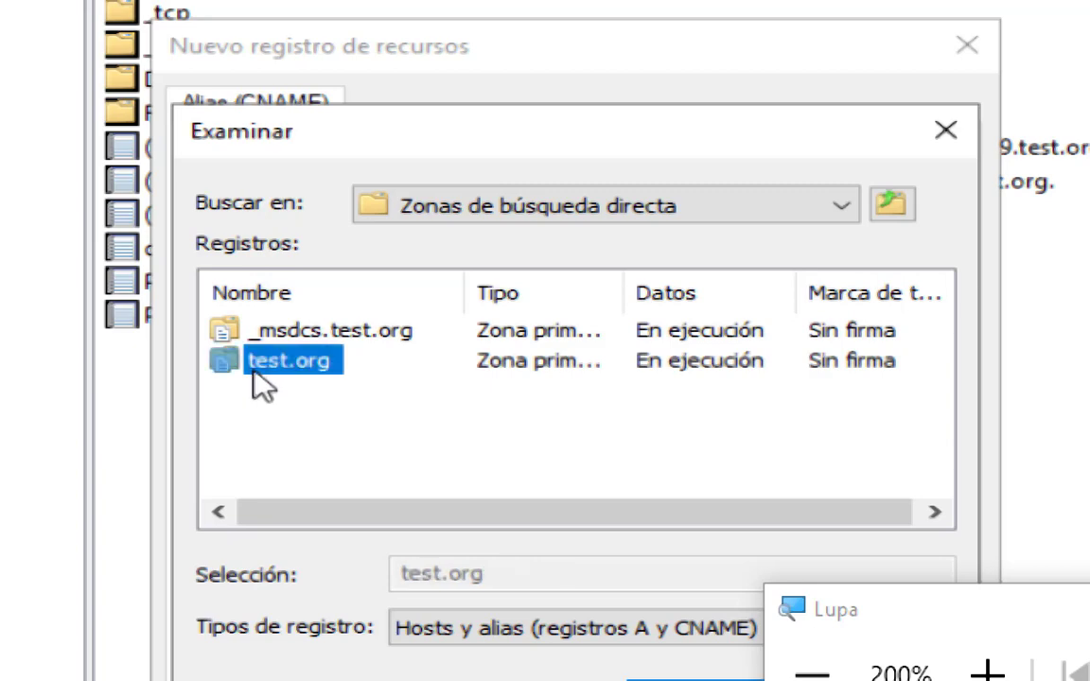
double_click(254, 371)
Choose the dcserver2019 host record as the target of the www alias.
scroll(321, 378, down, 1)
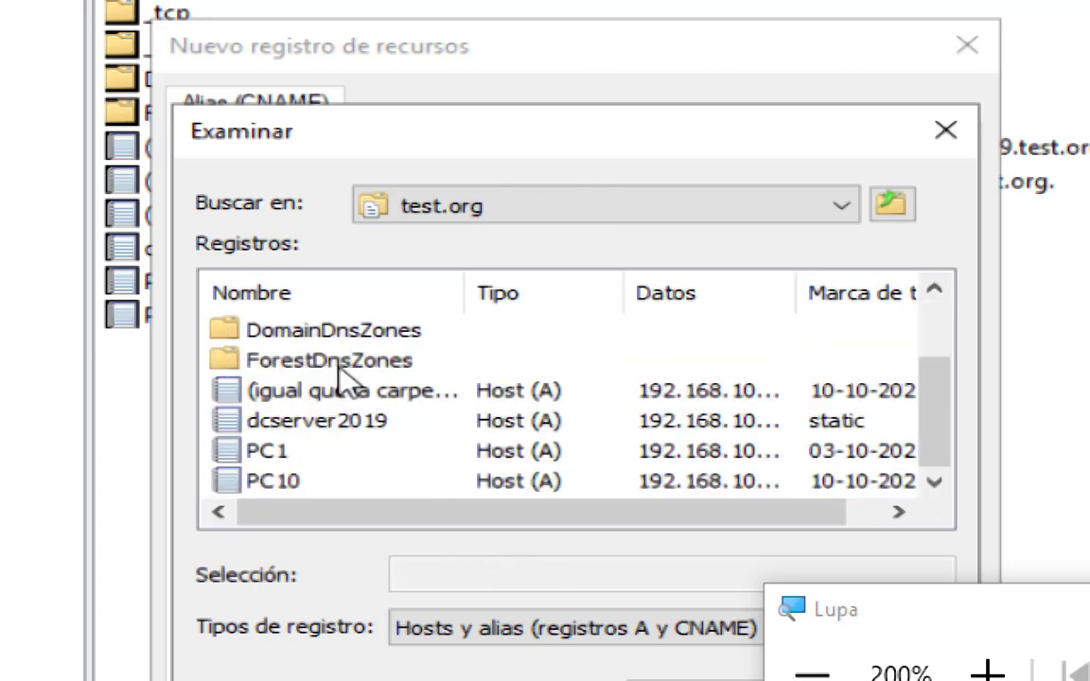
click(286, 430)
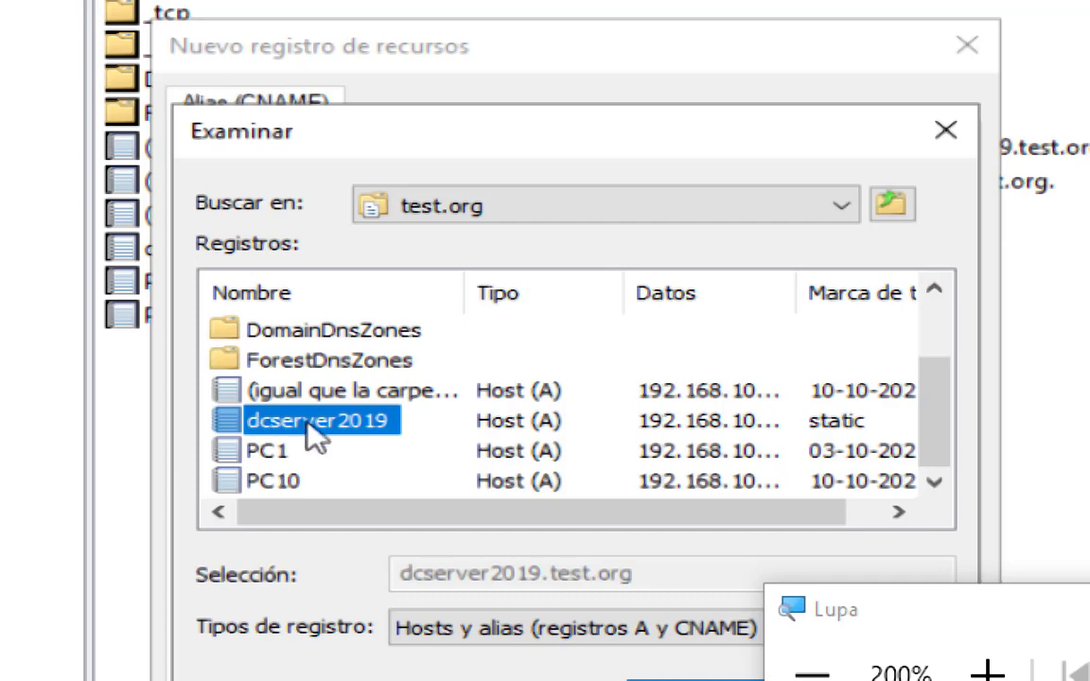
click(660, 422)
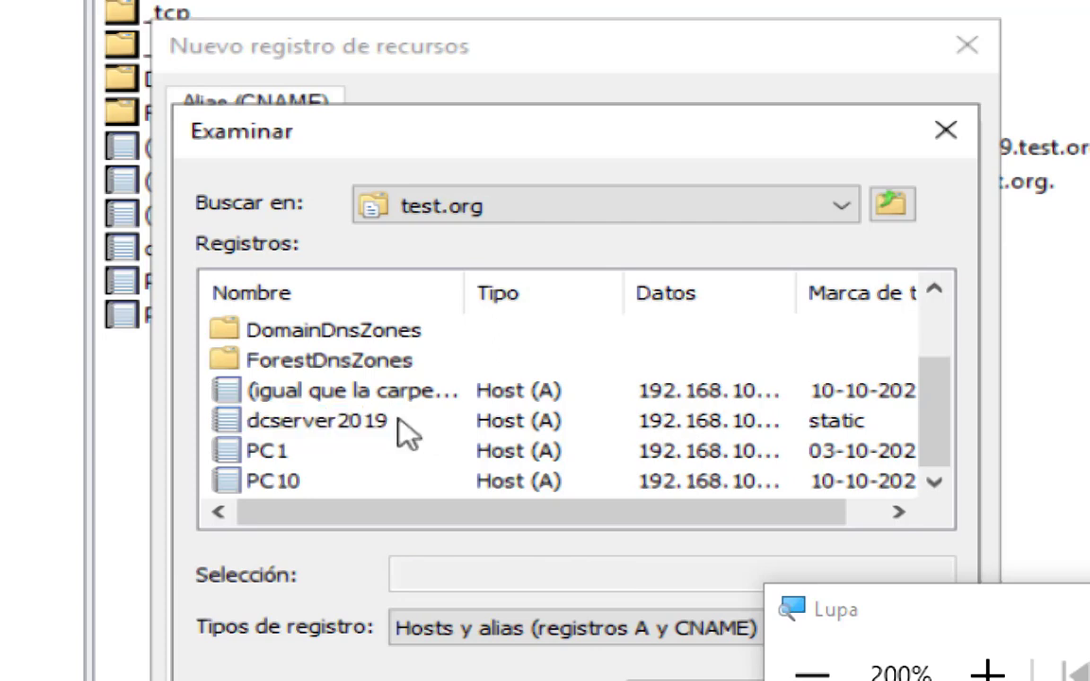
click(397, 421)
click(674, 448)
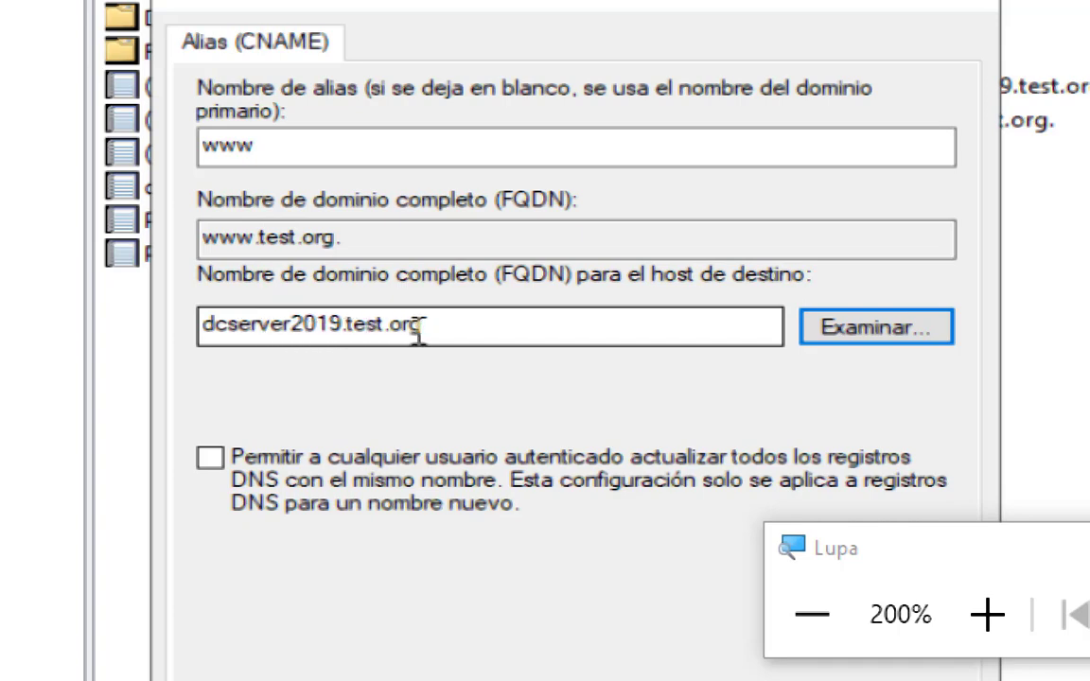
Allow any authenticated user to update DNS records with the same name and create the www alias.
click(210, 458)
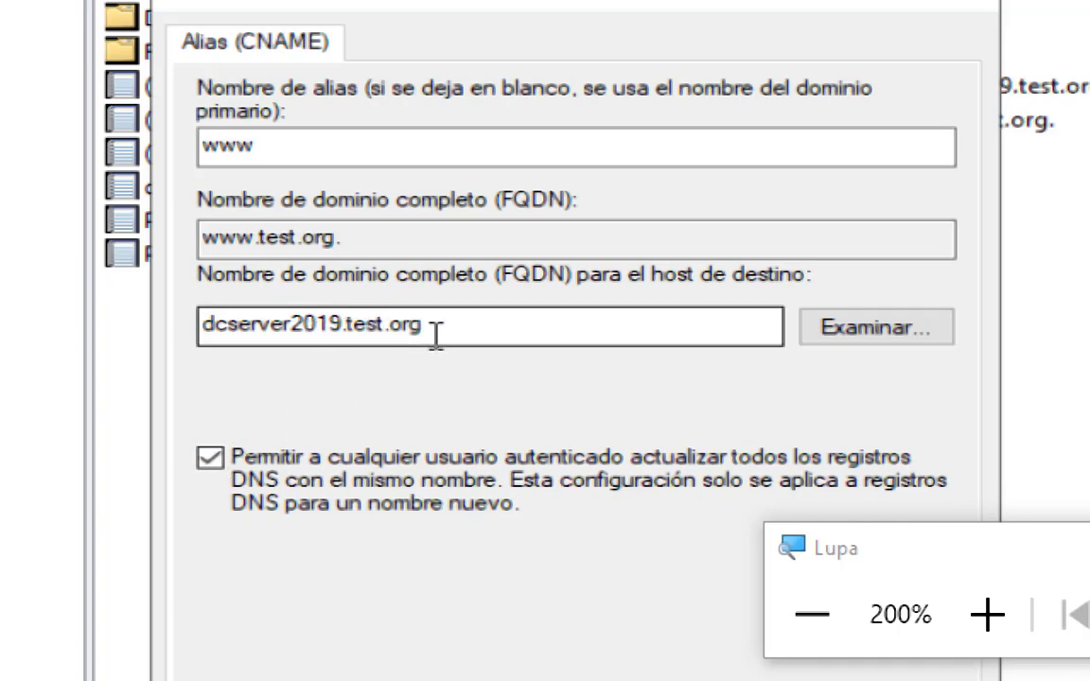
double_click(197, 311)
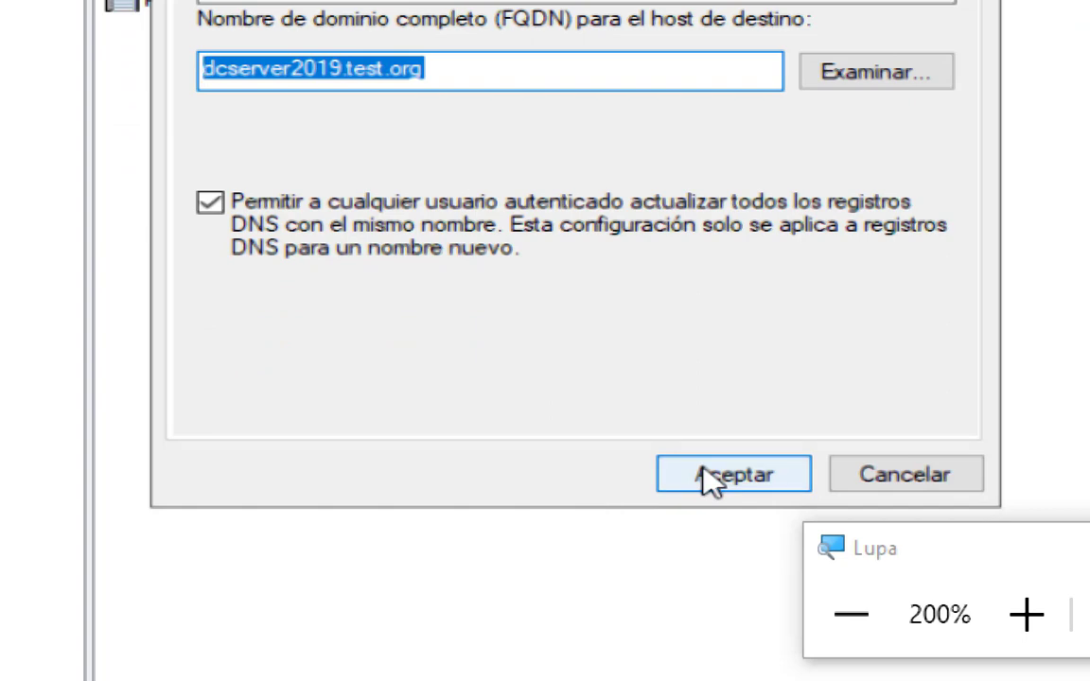
click(708, 479)
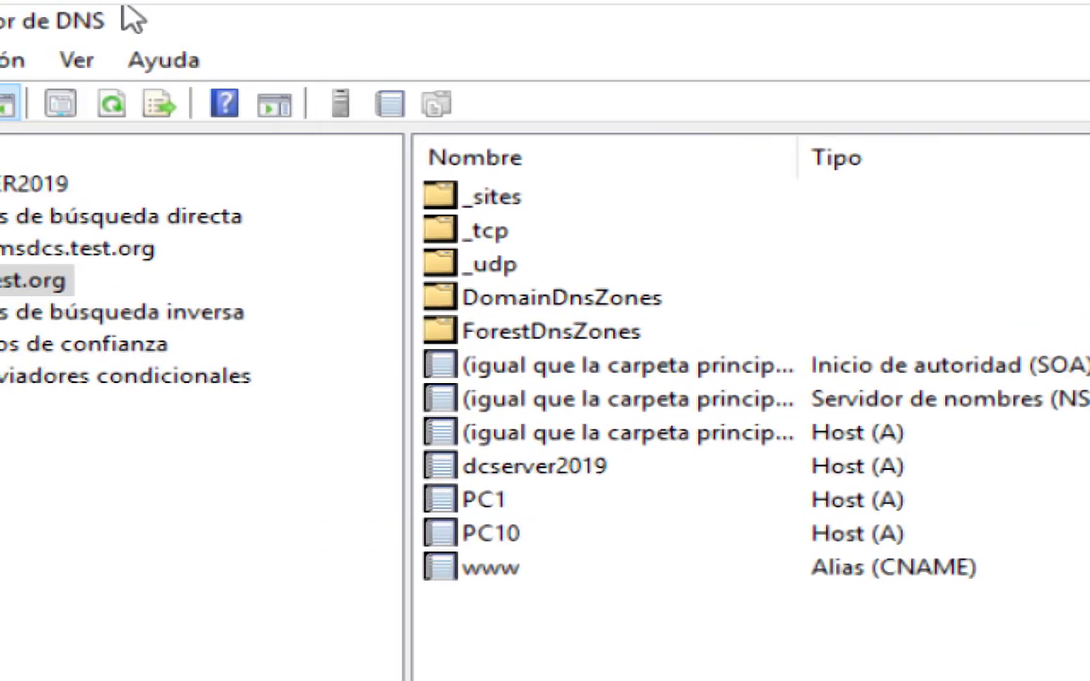
Start a new Active Directory-stored primary zone under Zonas de búsqueda inversa, replicated to all DNS servers in the test.org domain, for IPv4.
click(234, 302)
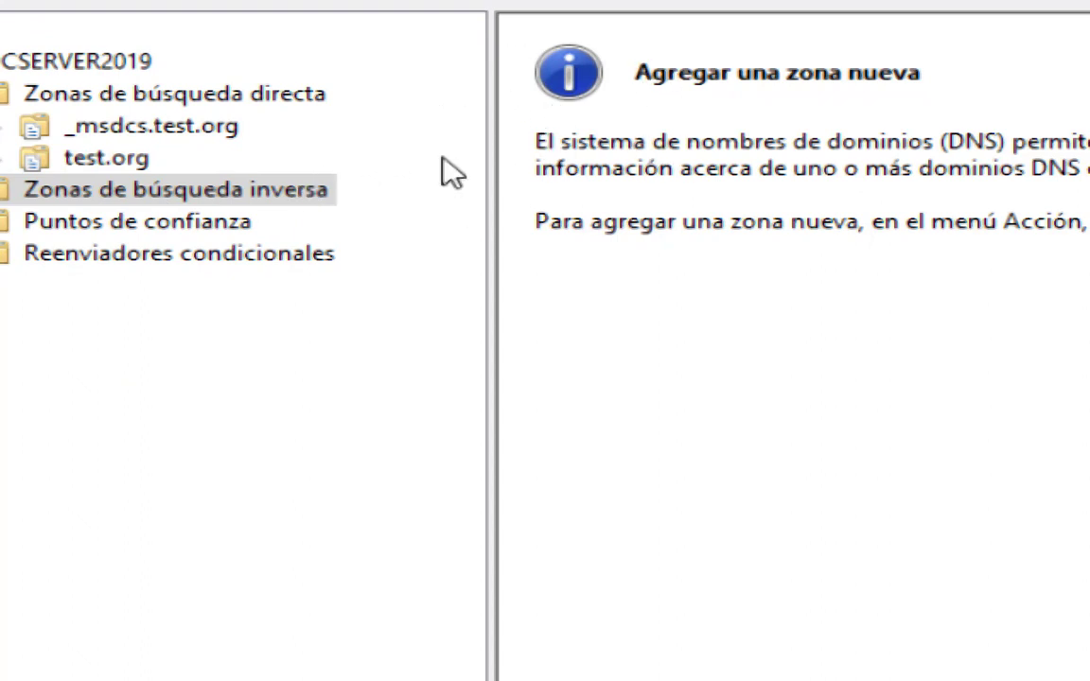
right_click(254, 187)
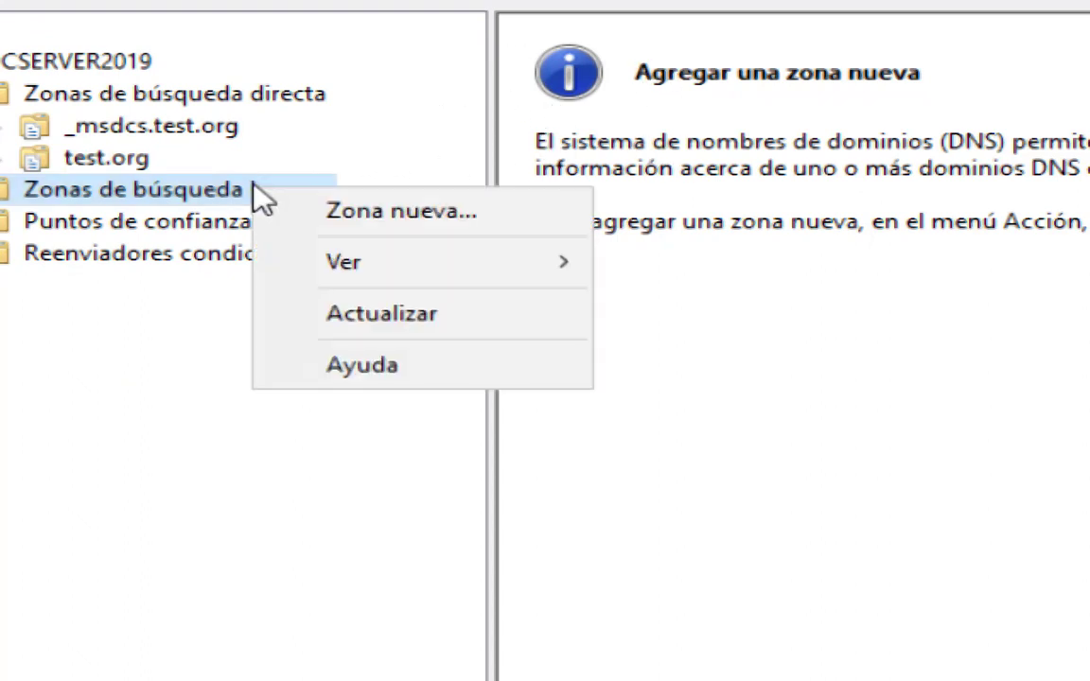
click(372, 221)
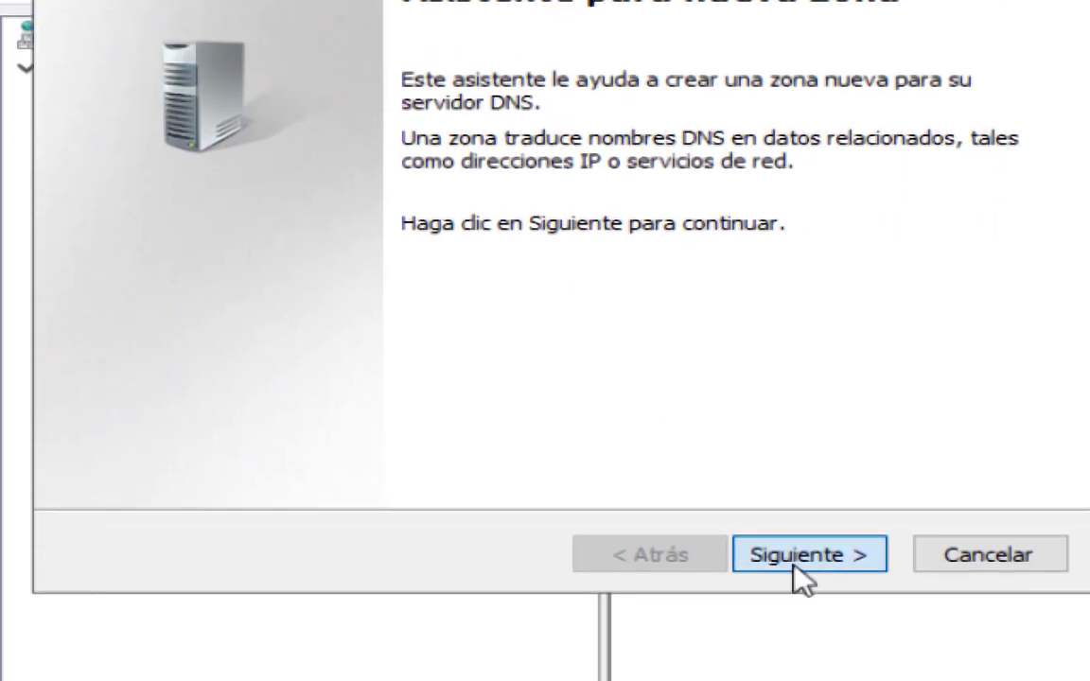
click(794, 567)
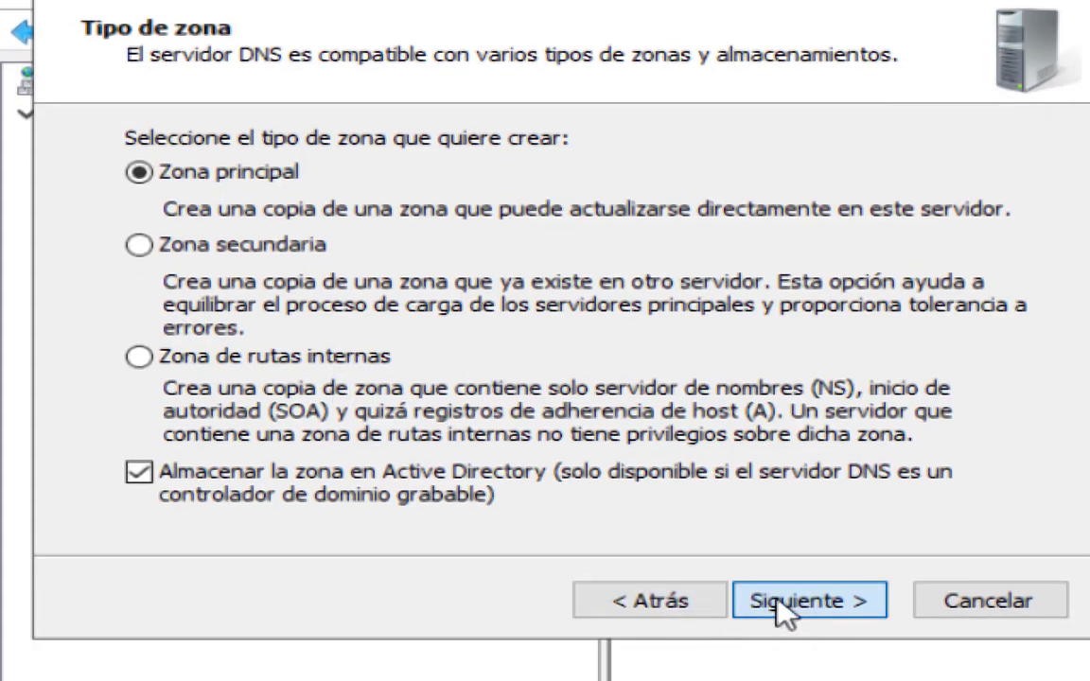
click(784, 672)
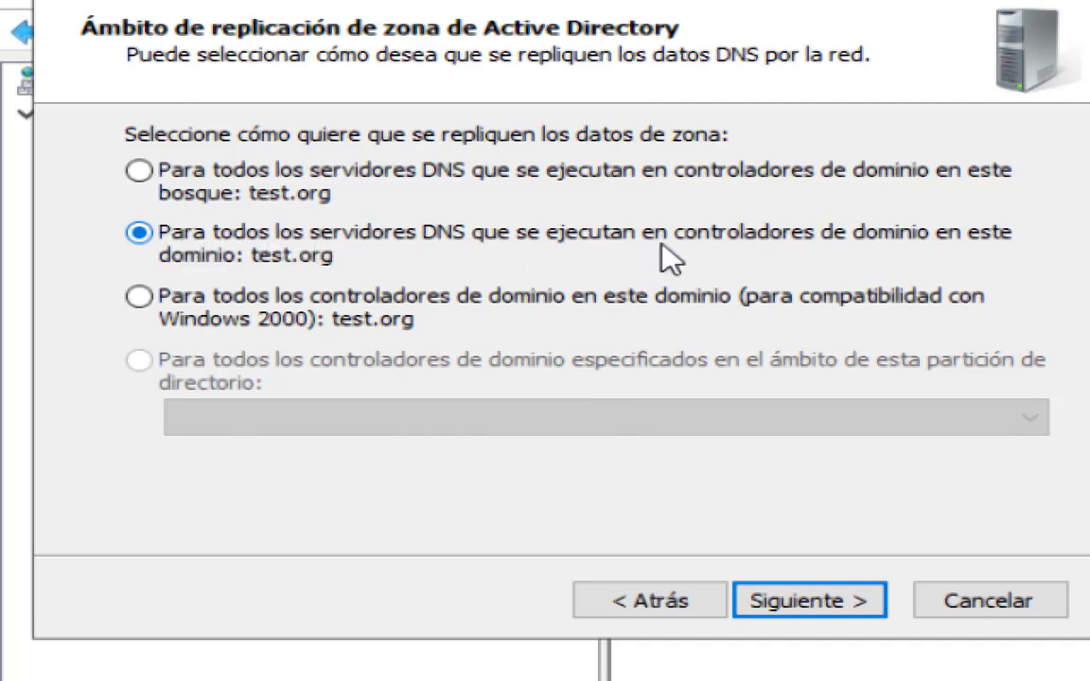
click(787, 606)
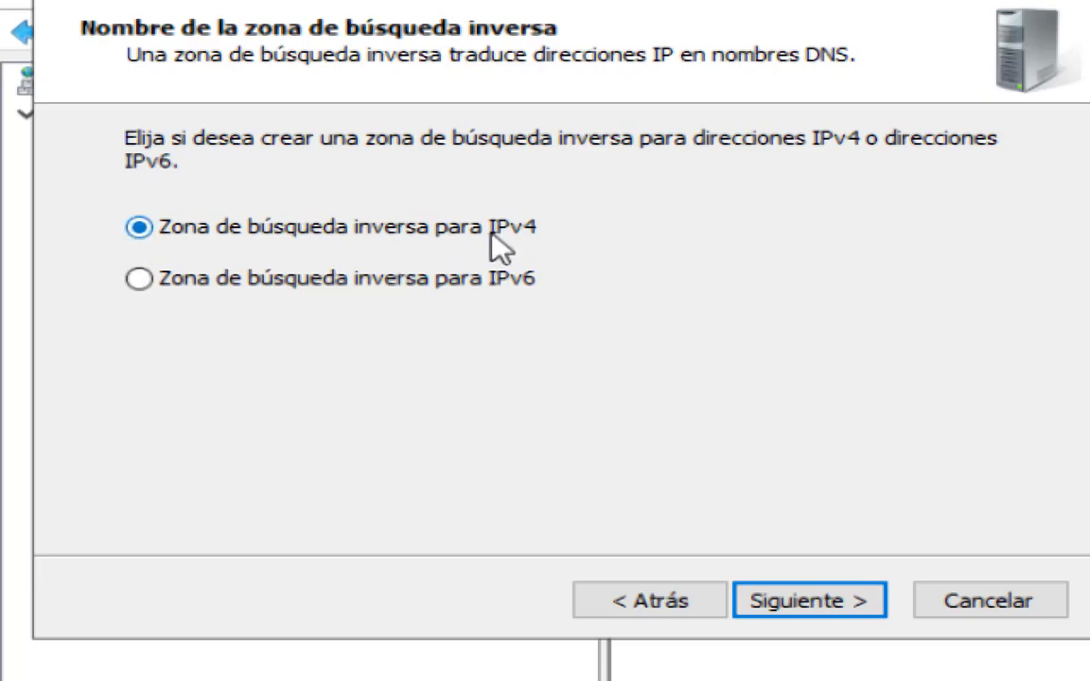
click(823, 610)
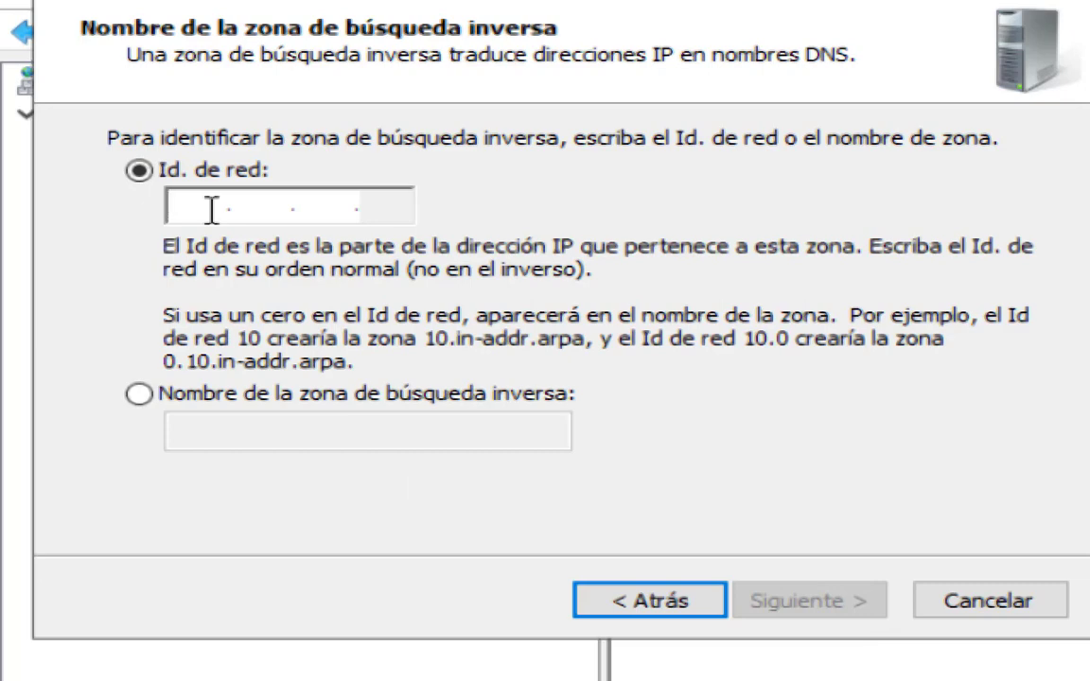
Set the reverse zone's network ID to 192.168.10, accept only secure dynamic updates and create the zone.
text(19)
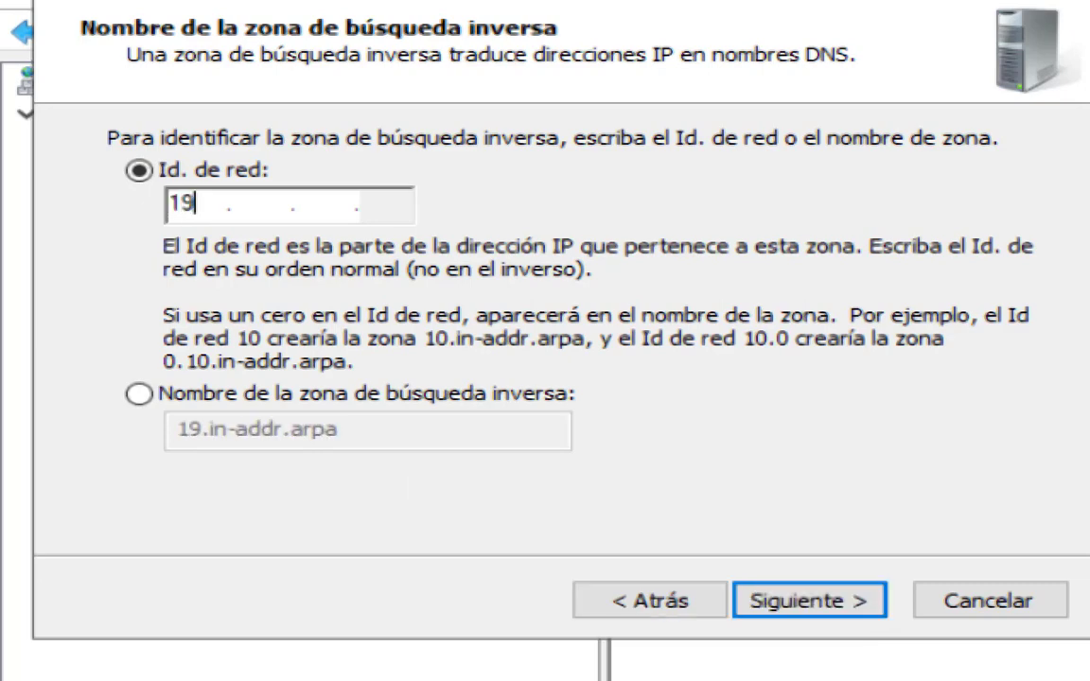
text(2 .168 .10)
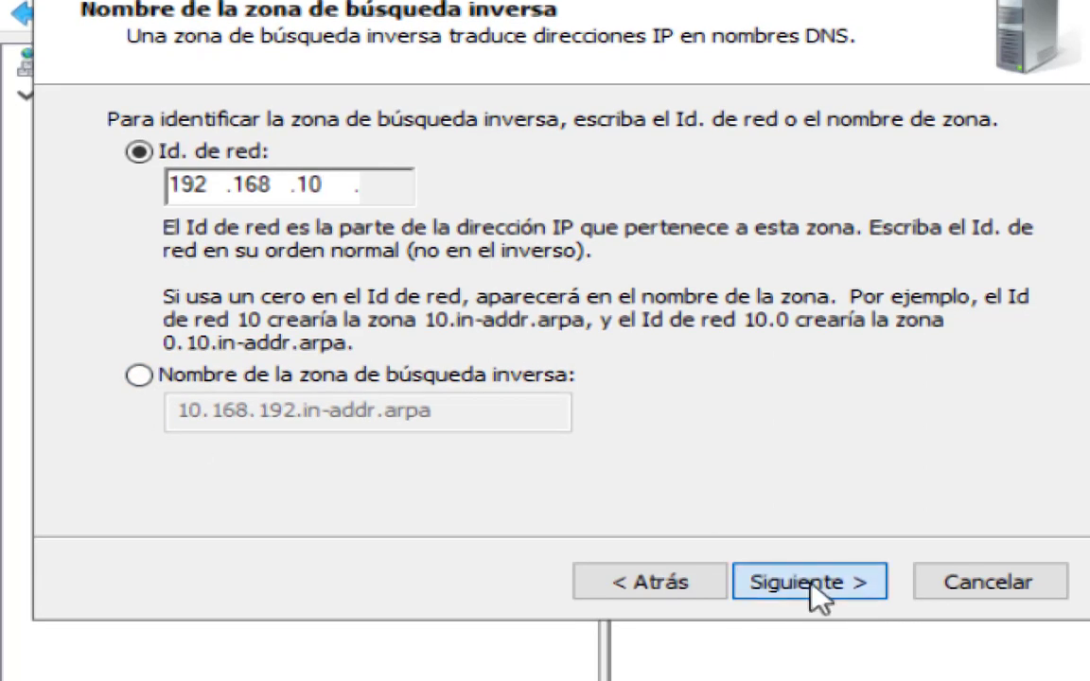
click(812, 584)
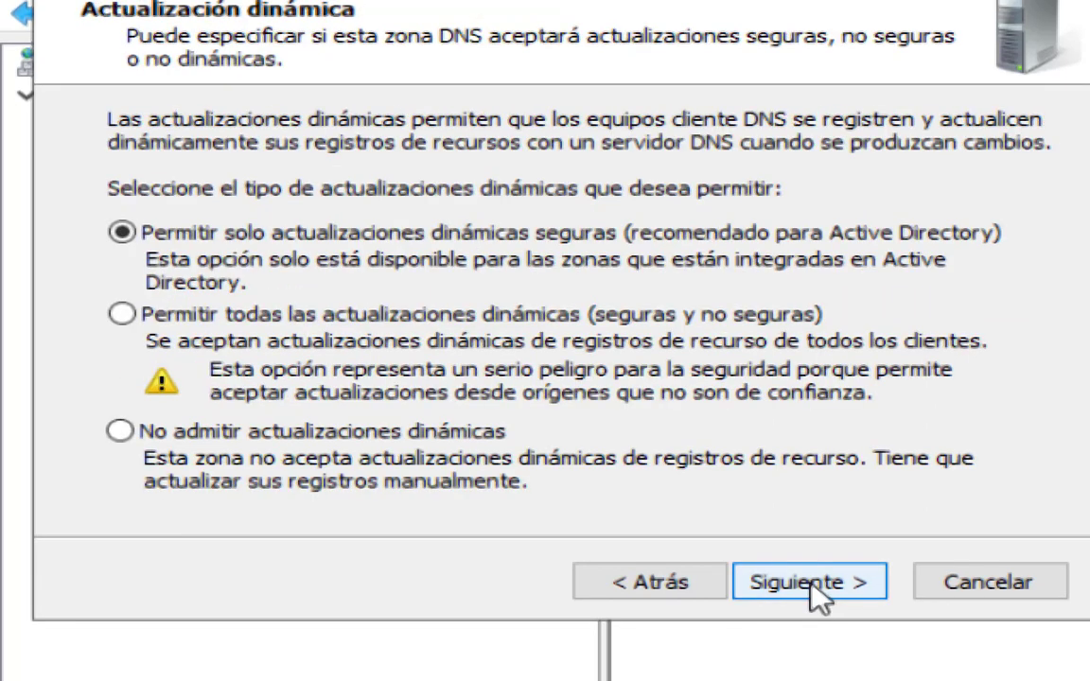
click(812, 583)
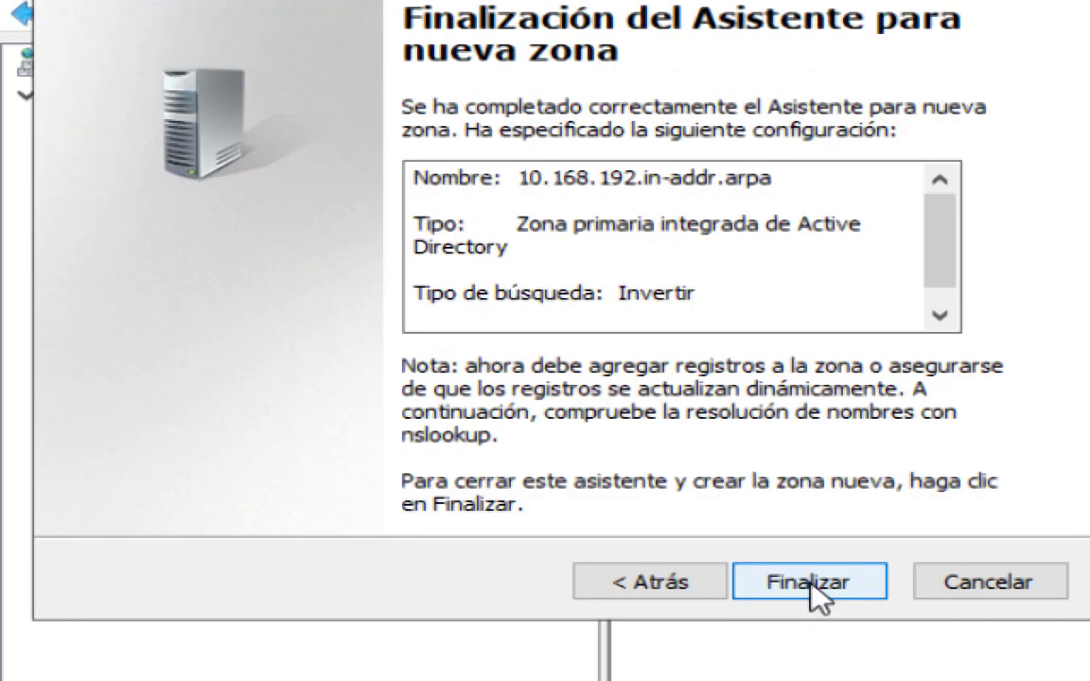
click(811, 582)
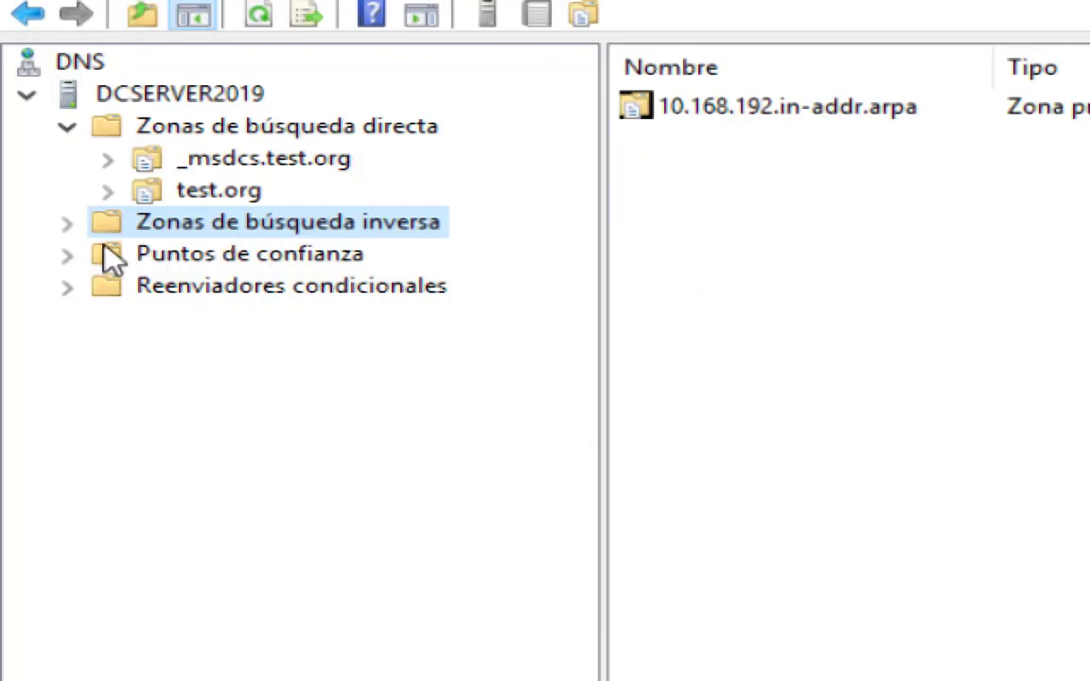
Expand Zonas de búsqueda inversa and open the 10.168.192.in-addr.arpa zone.
click(66, 224)
click(241, 253)
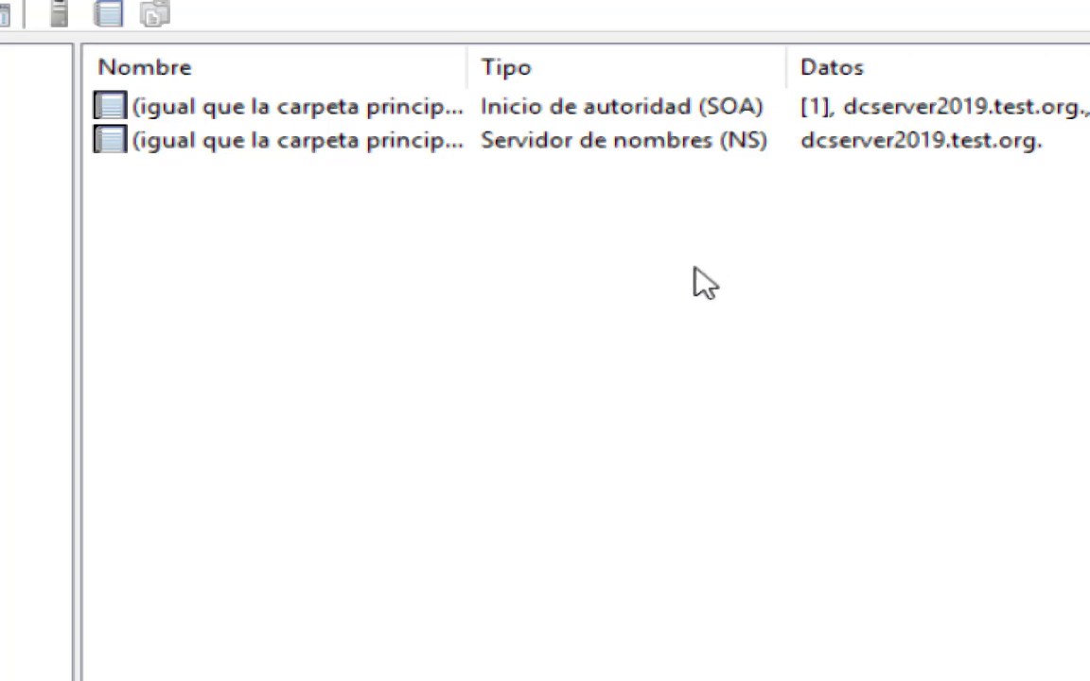
Start a new pointer (PTR) record in the 10.168.192.in-addr.arpa reverse lookup zone.
click(308, 201)
right_click(315, 217)
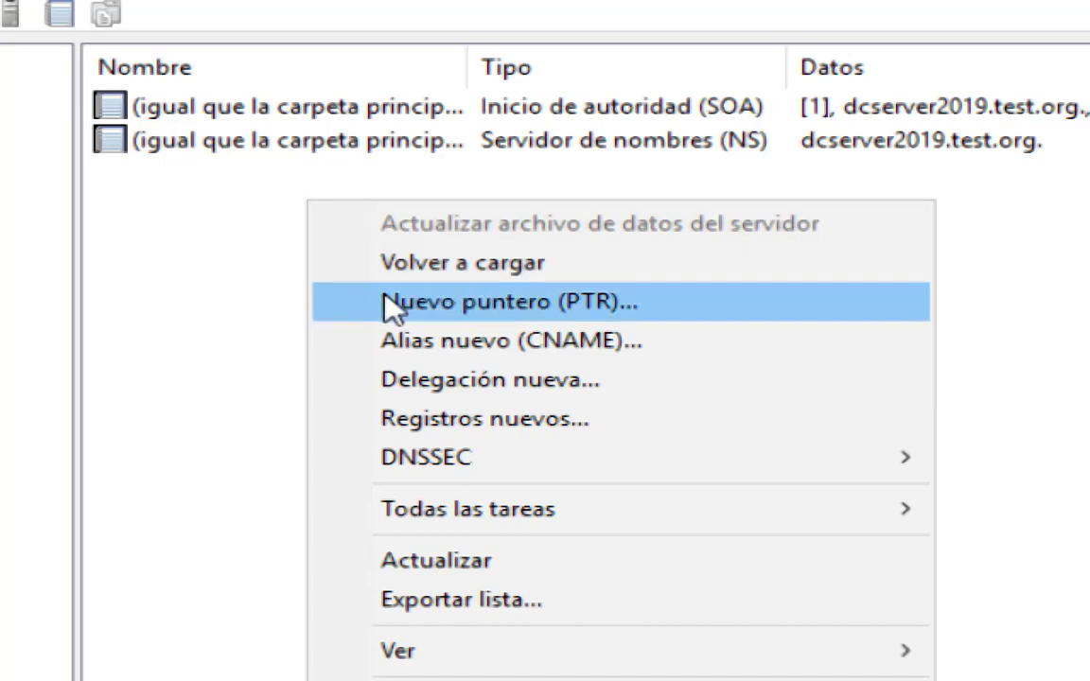
click(603, 301)
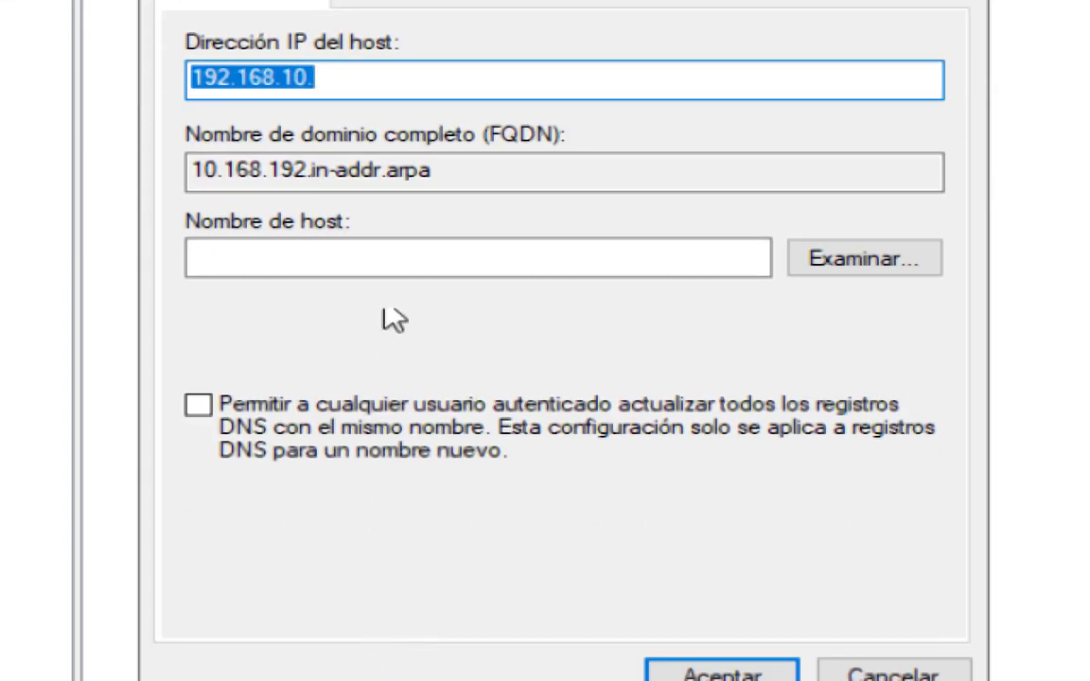
click(327, 123)
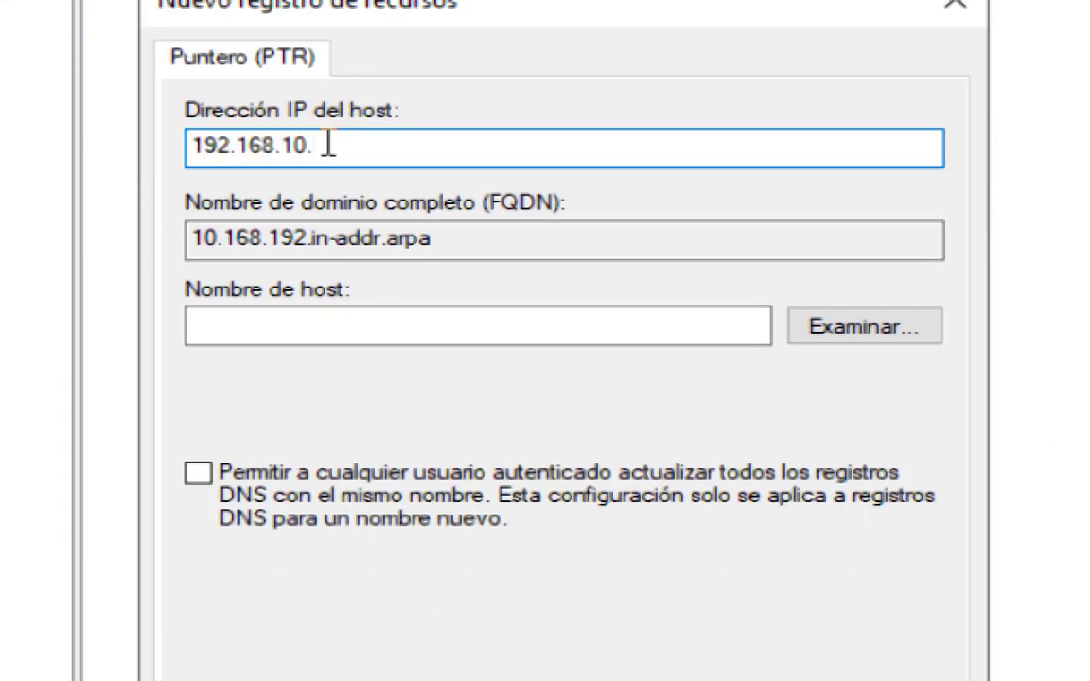
drag(327, 144, 138, 151)
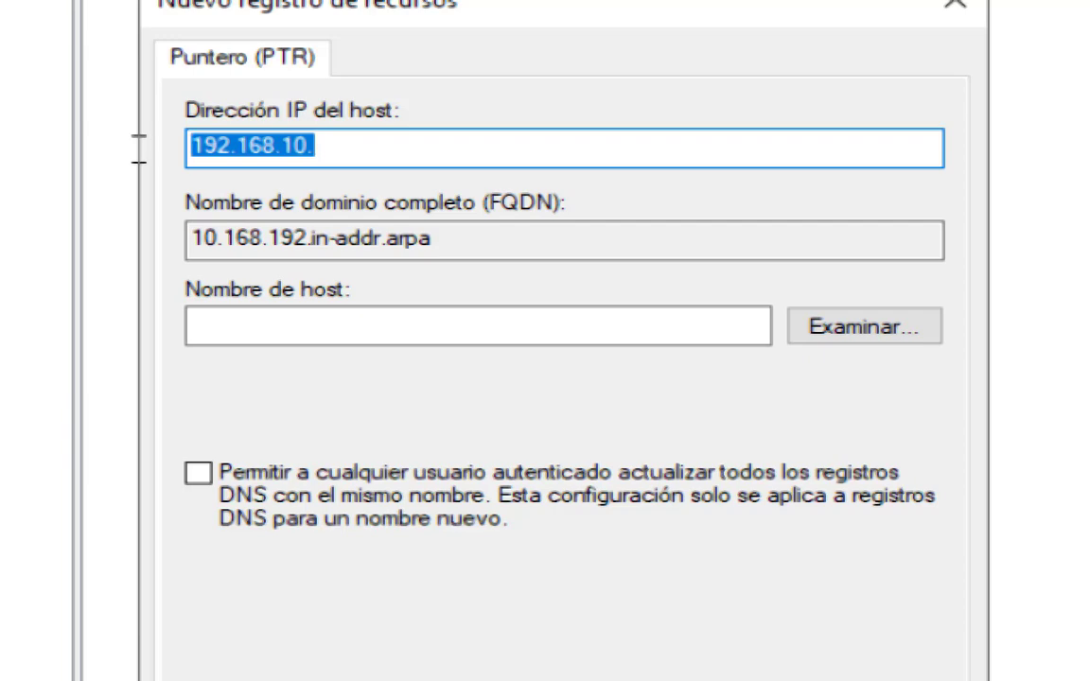
click(212, 152)
click(347, 154)
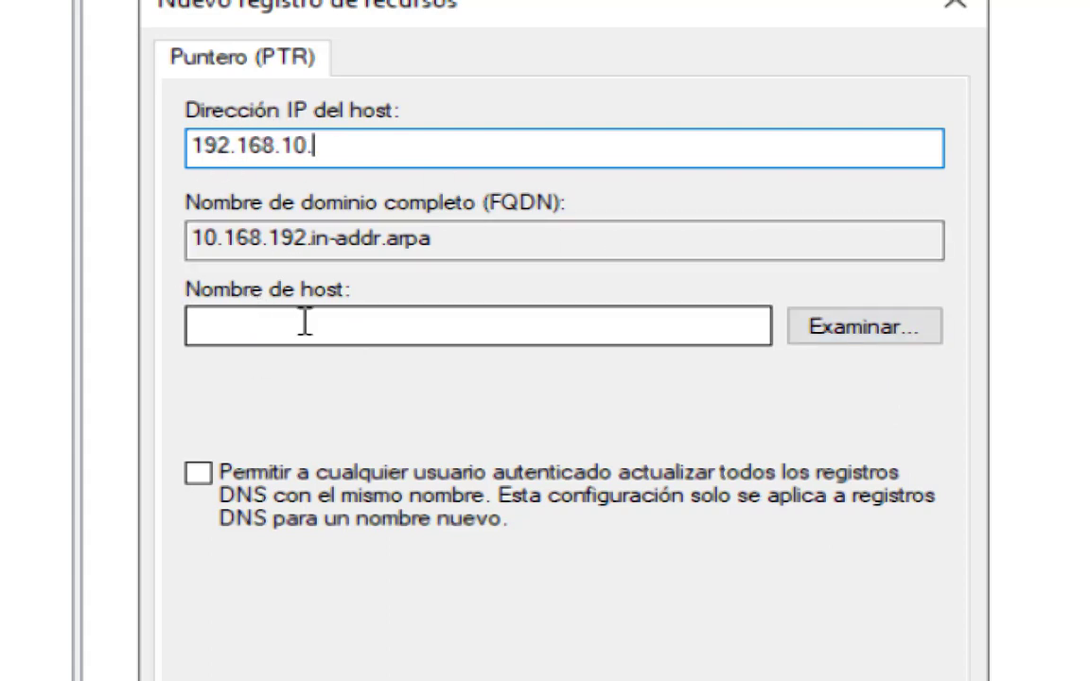
Choose the dcserver2019 host from the test.org forward zone and create the pointer, allowing any authenticated user to update matching DNS records.
click(863, 327)
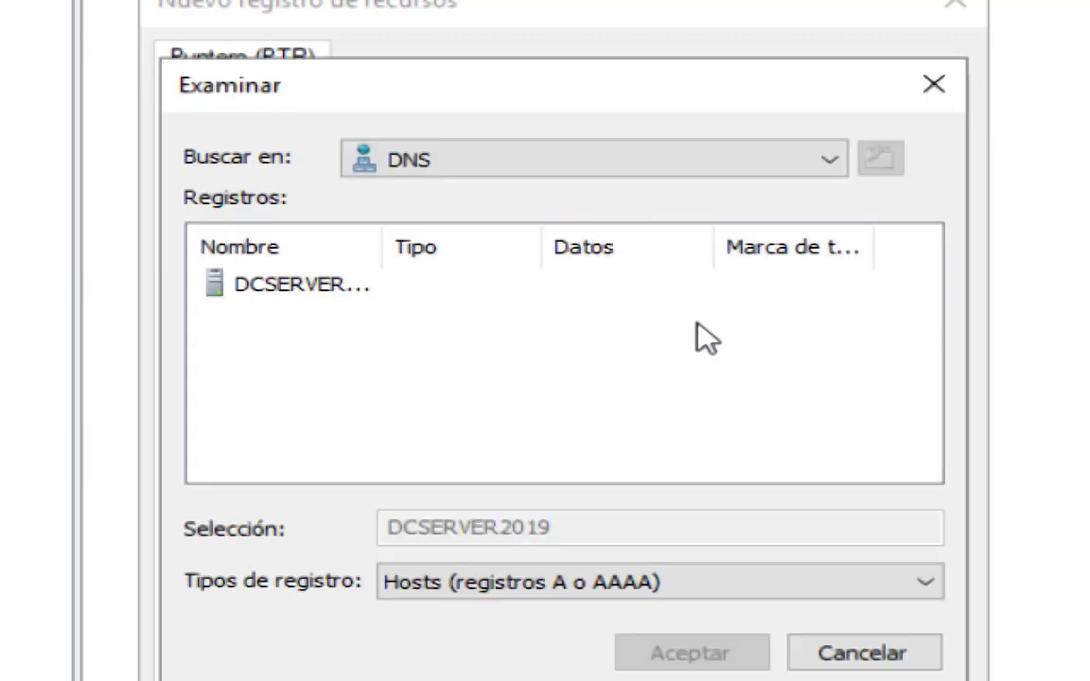
drag(383, 249, 535, 249)
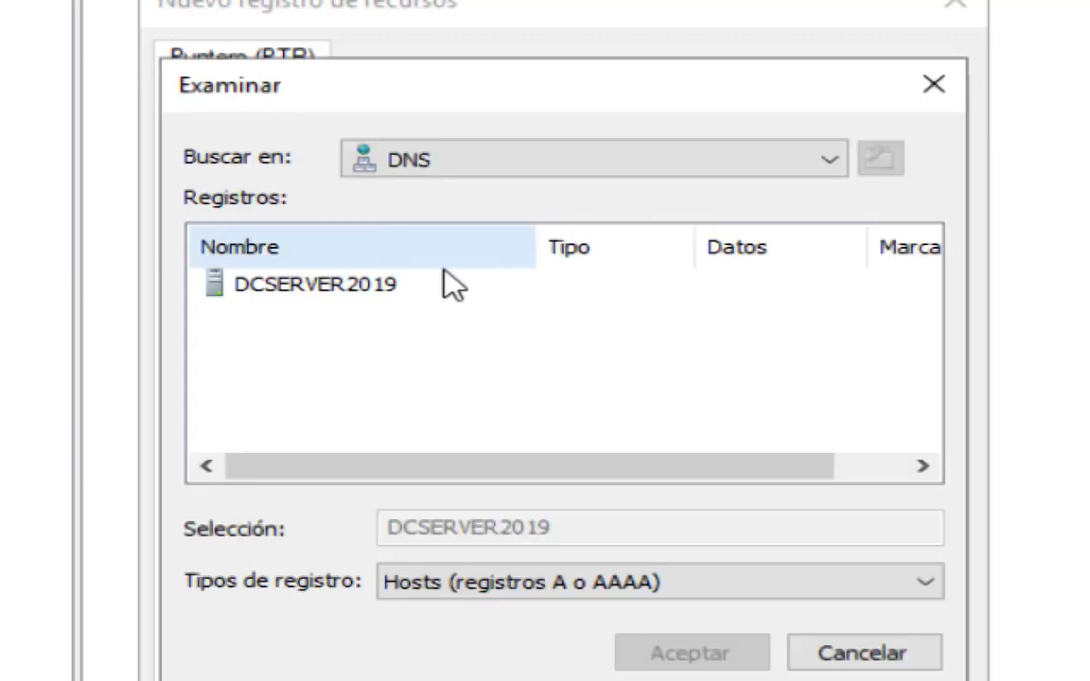
double_click(315, 301)
click(392, 285)
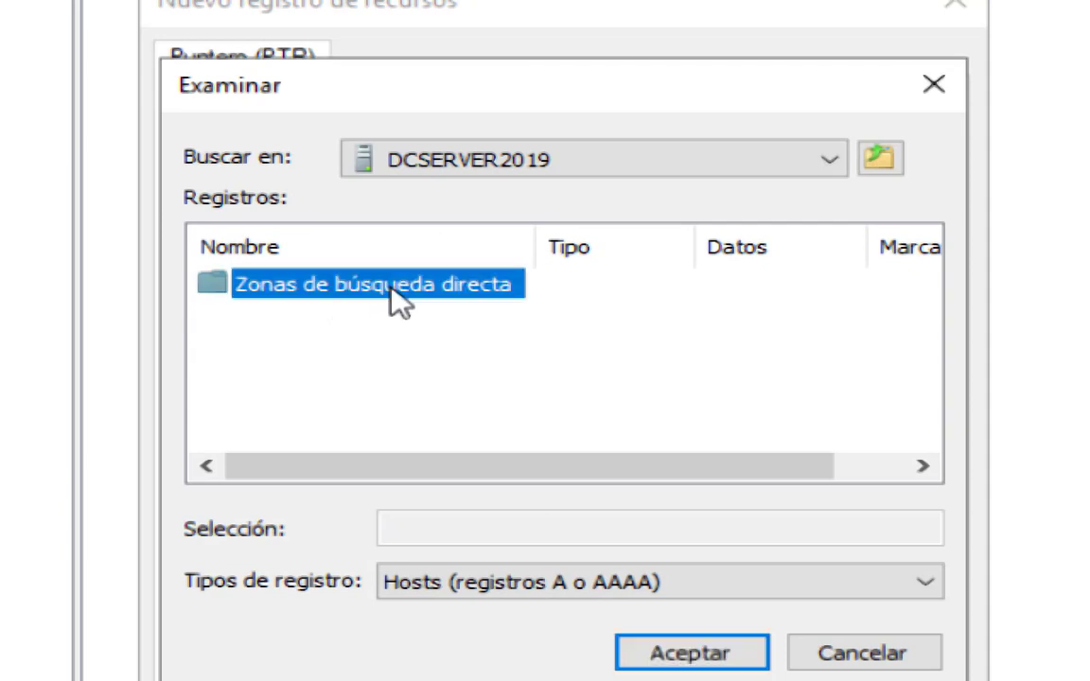
double_click(390, 290)
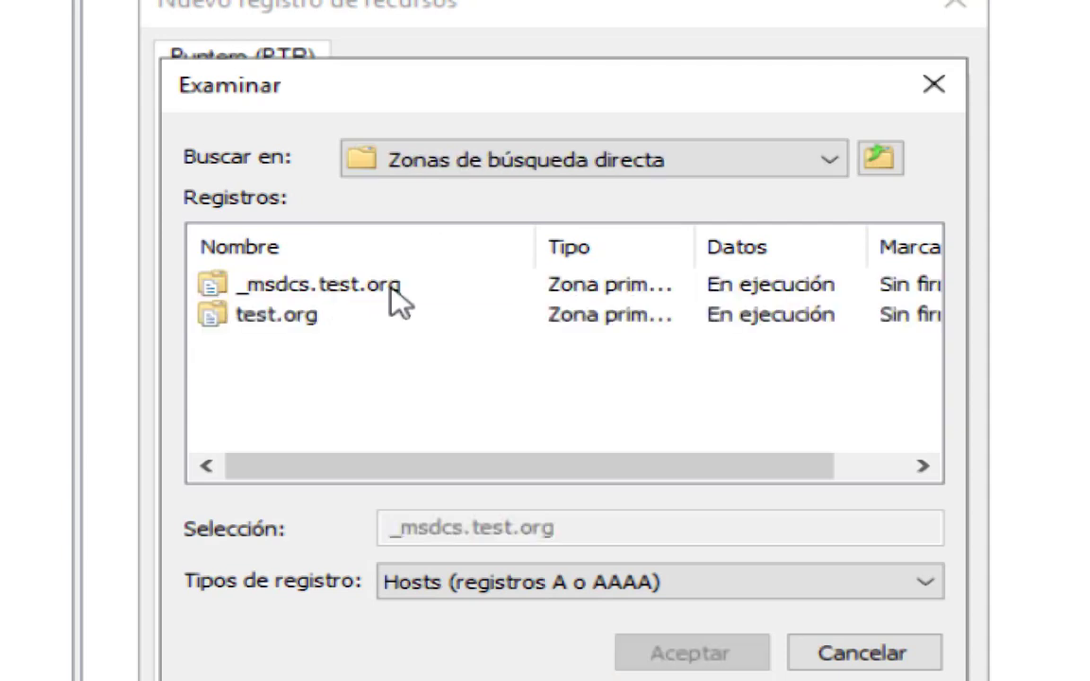
double_click(265, 317)
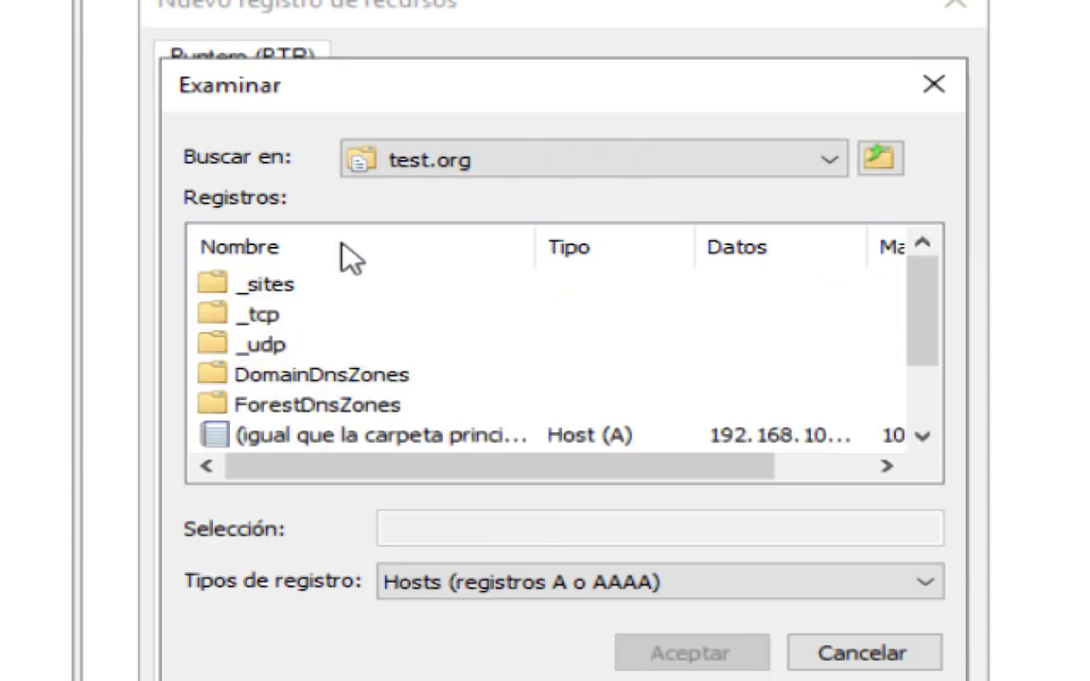
scroll(360, 275, down, 1)
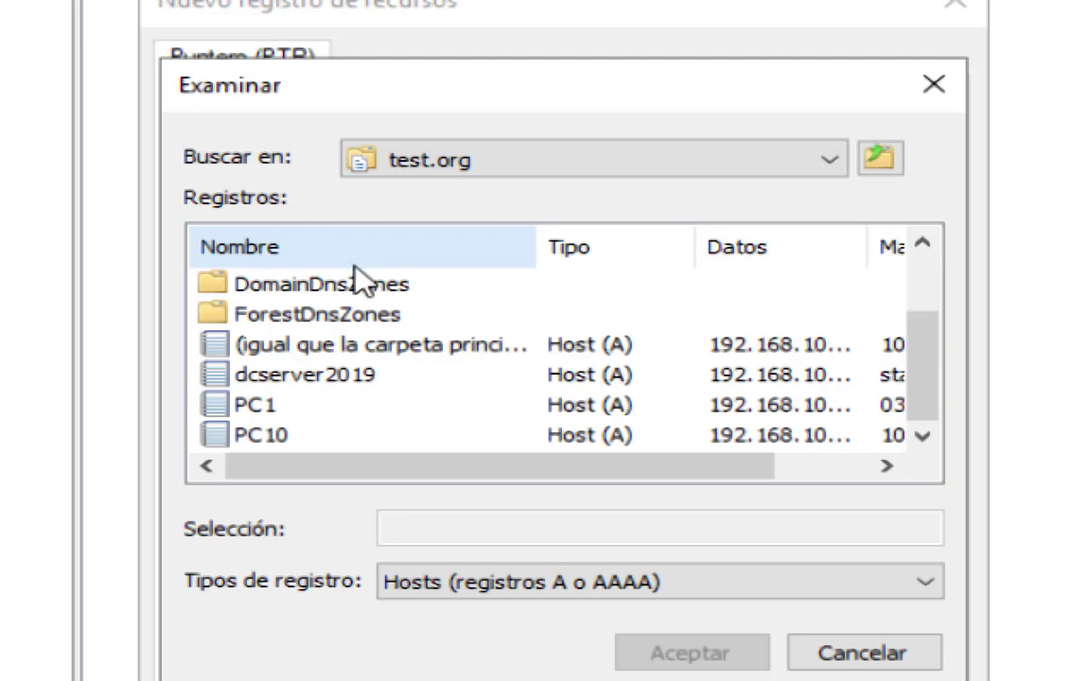
click(244, 377)
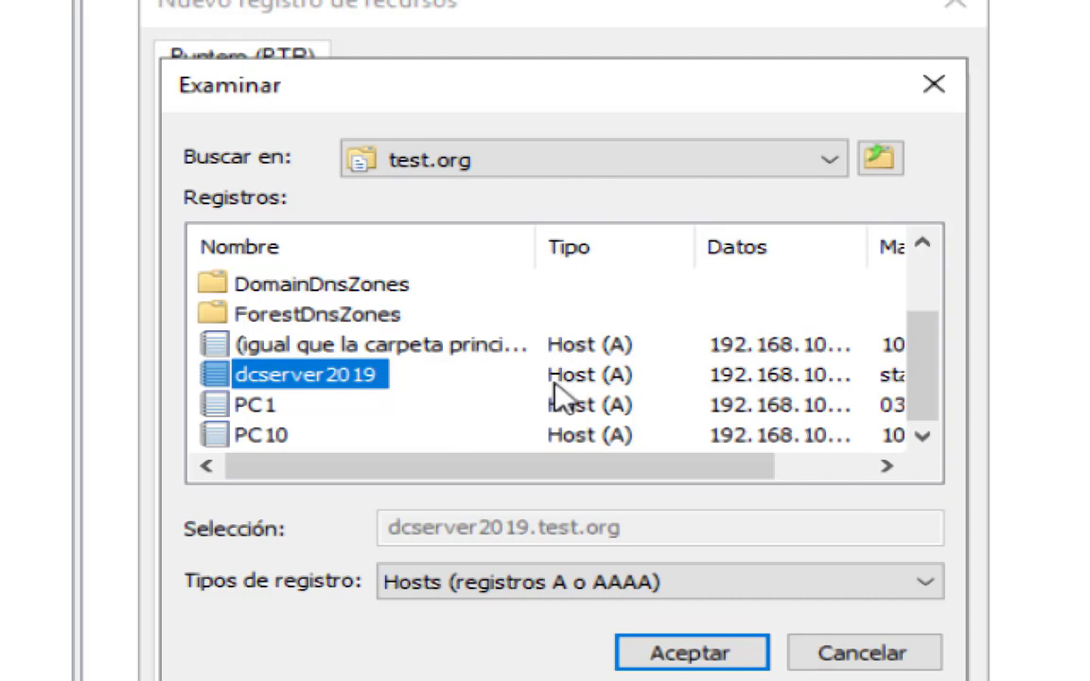
click(683, 658)
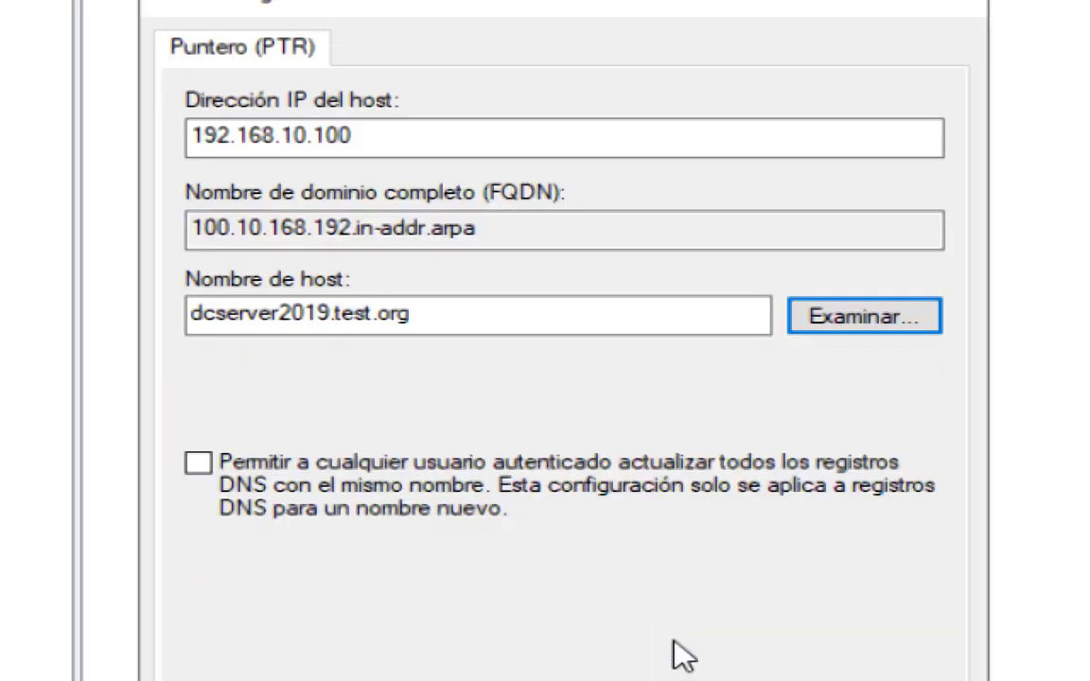
click(200, 464)
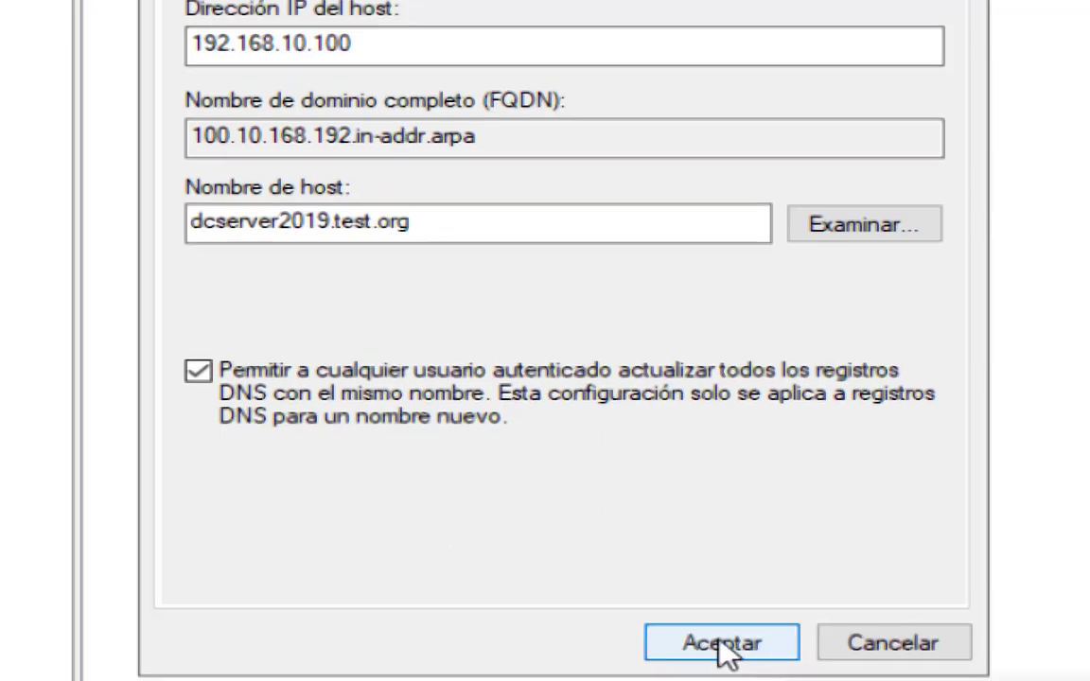
click(725, 649)
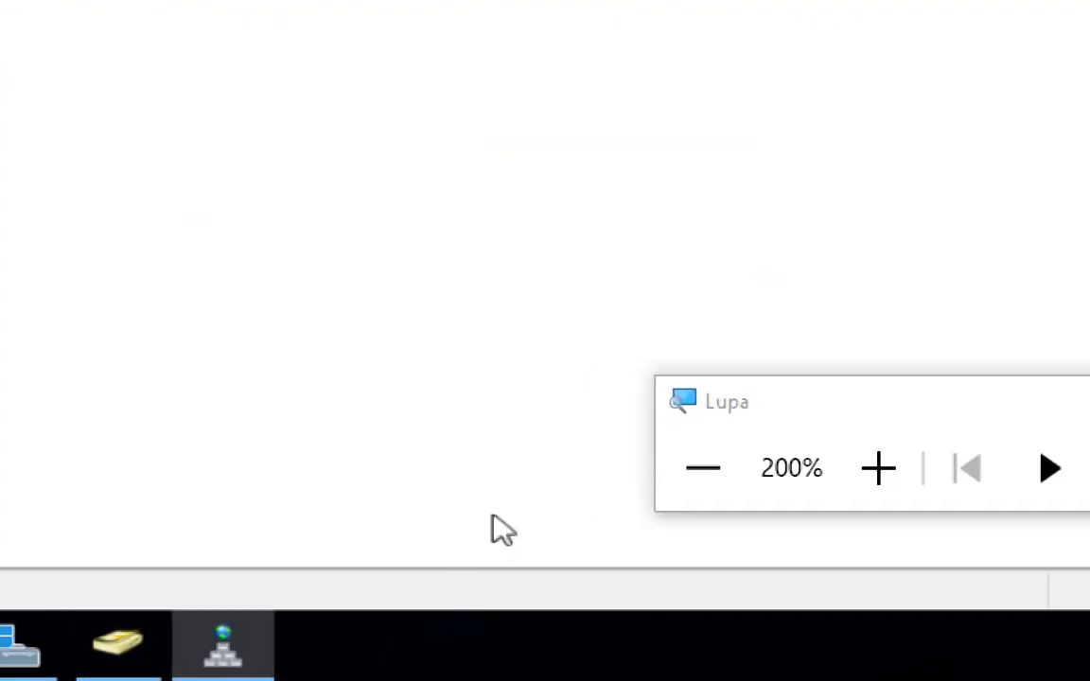
Switch to the Windows 10 client virtual machine and dismiss its lock screen.
click(672, 492)
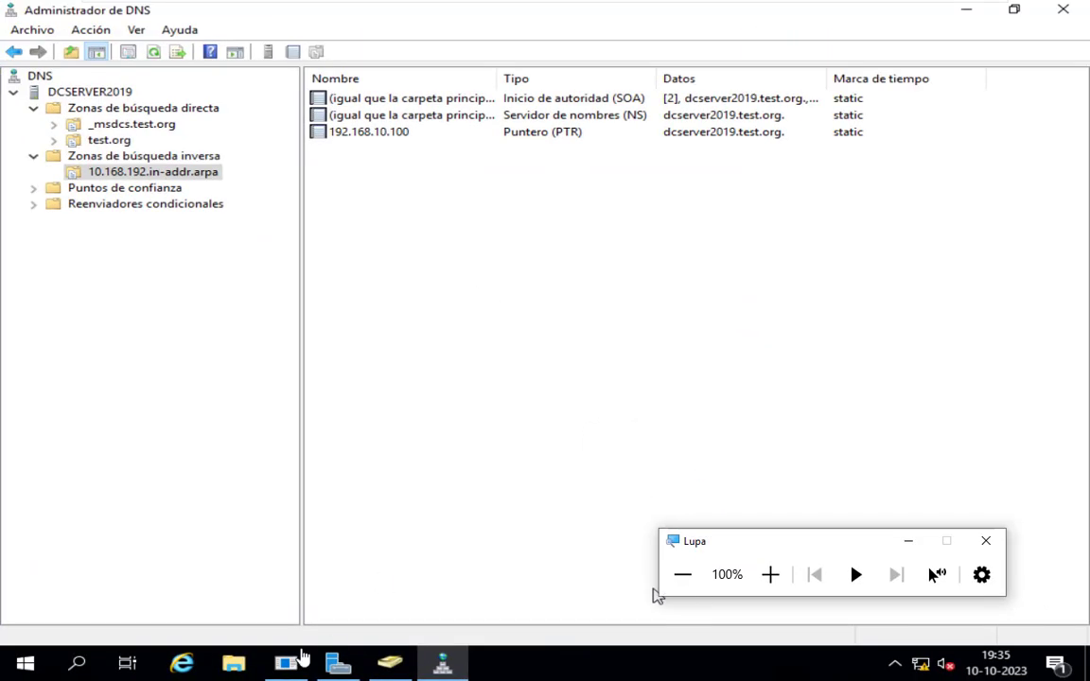
mouse_move(438, 8)
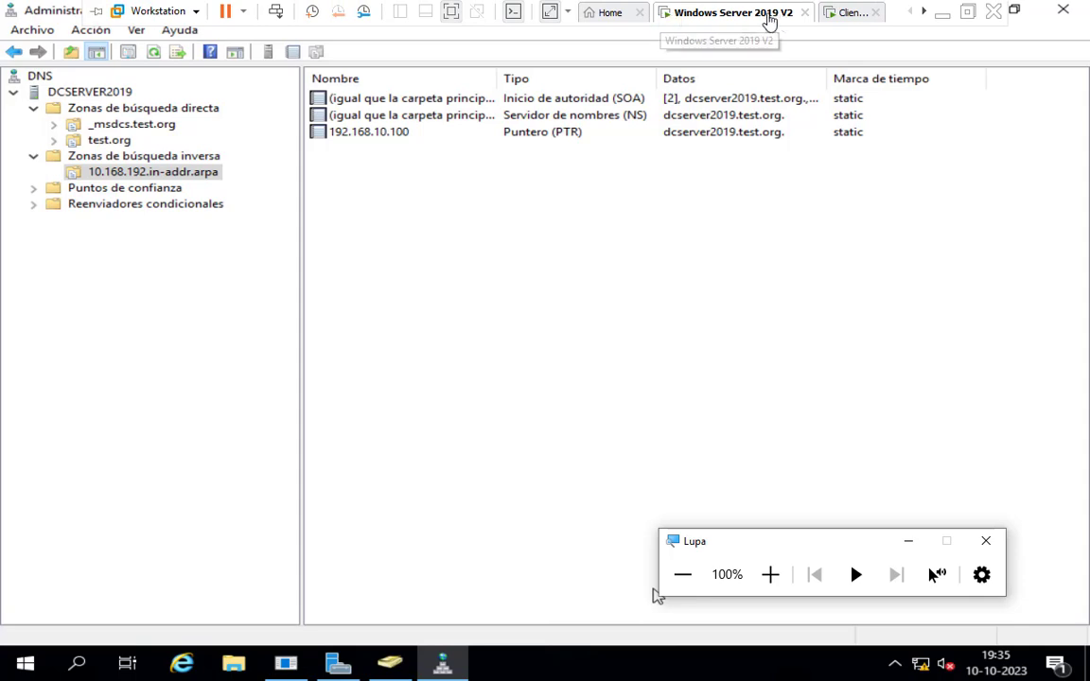
click(842, 13)
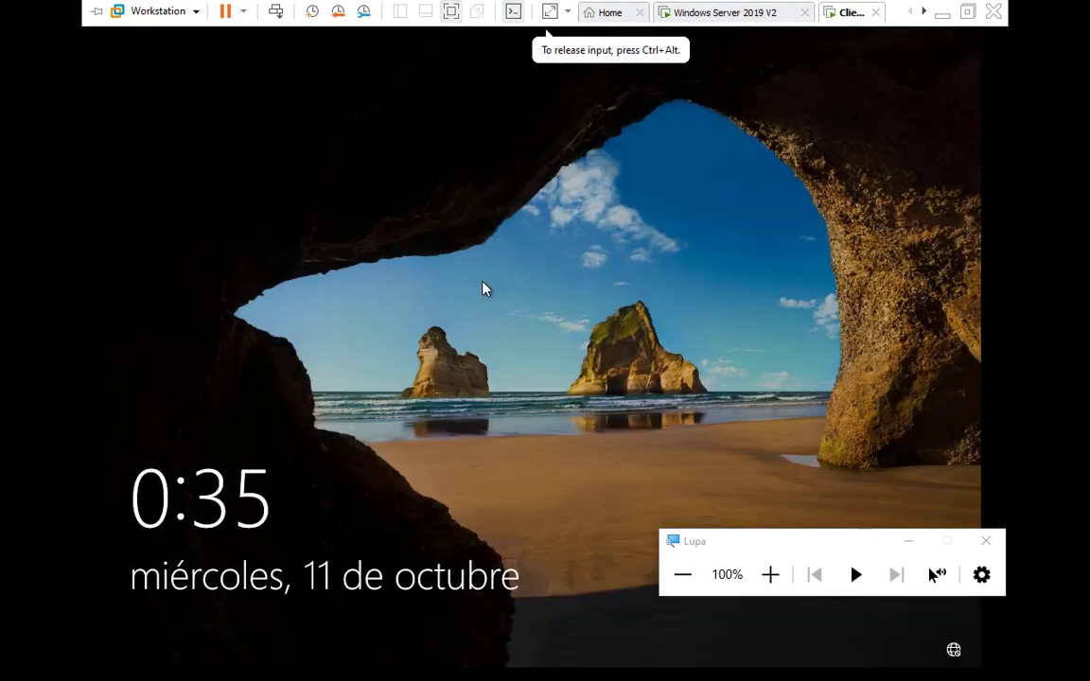
click(445, 443)
Restore the ClienteWin10 virtual machine to the clienteW10-RED snapshot and close the Snapshot Manager.
mouse_move(409, 5)
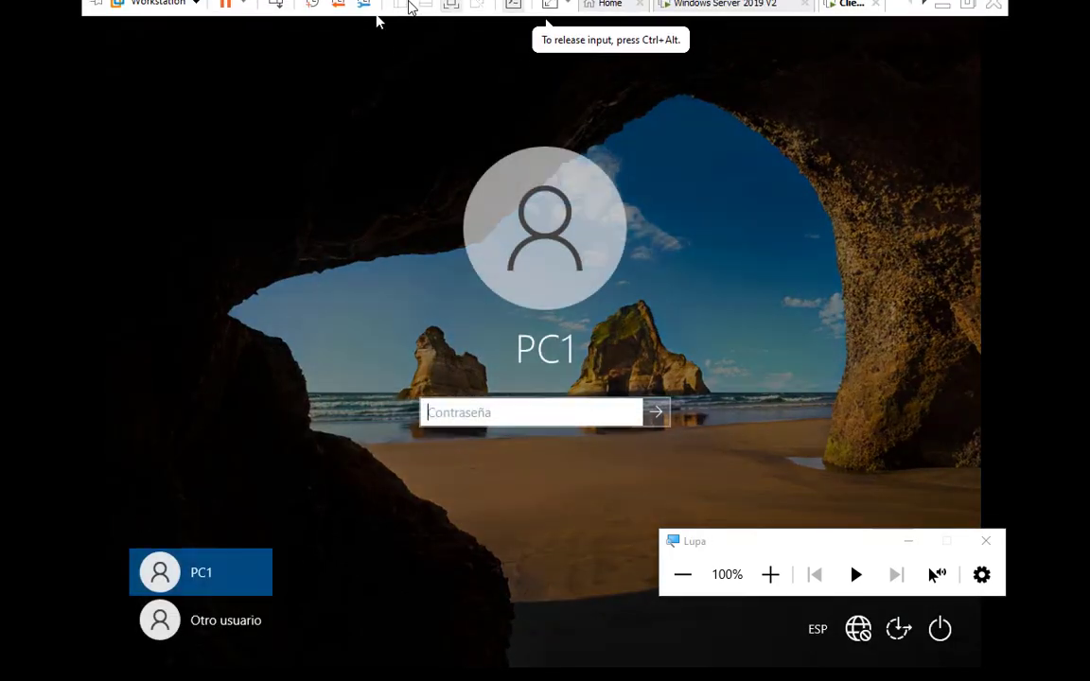
click(768, 576)
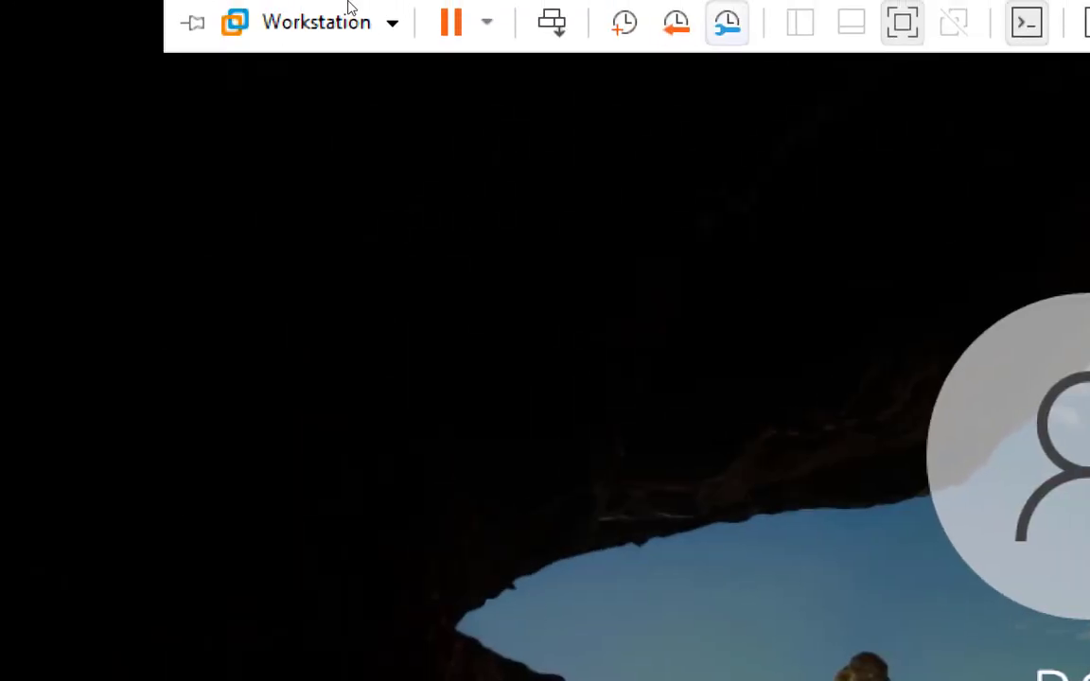
click(362, 12)
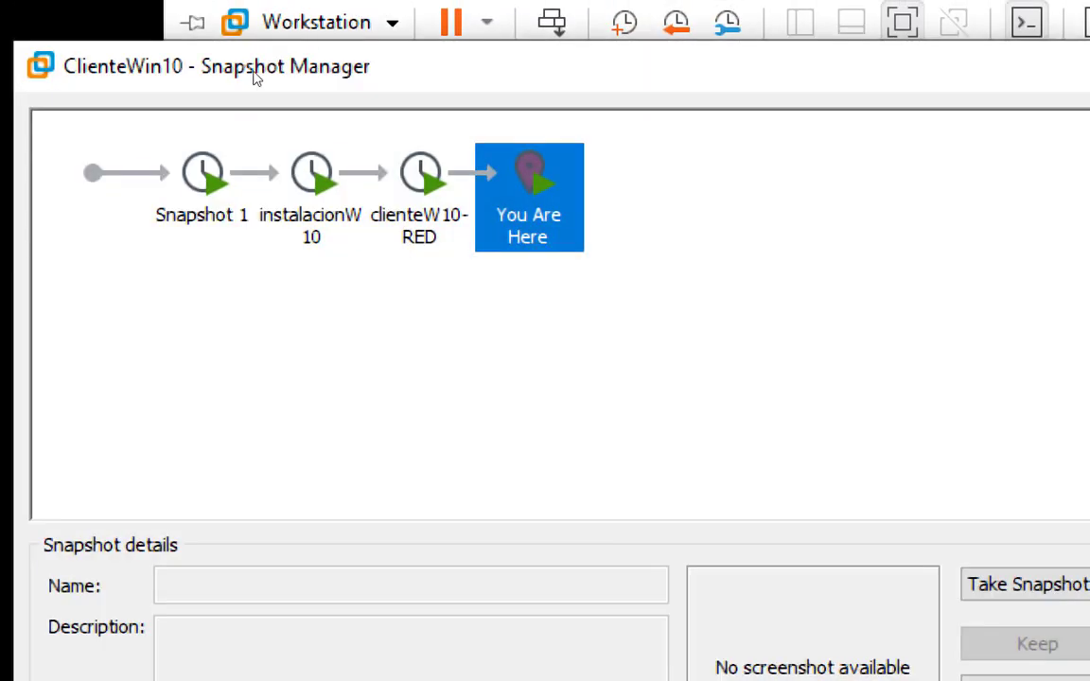
click(218, 90)
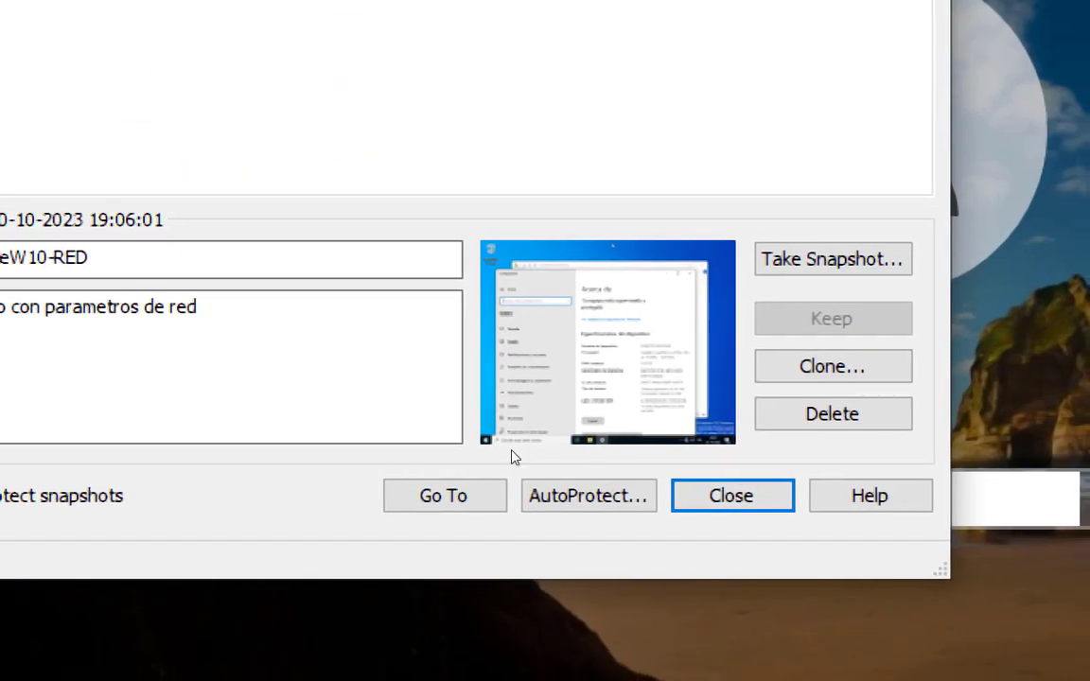
click(325, 413)
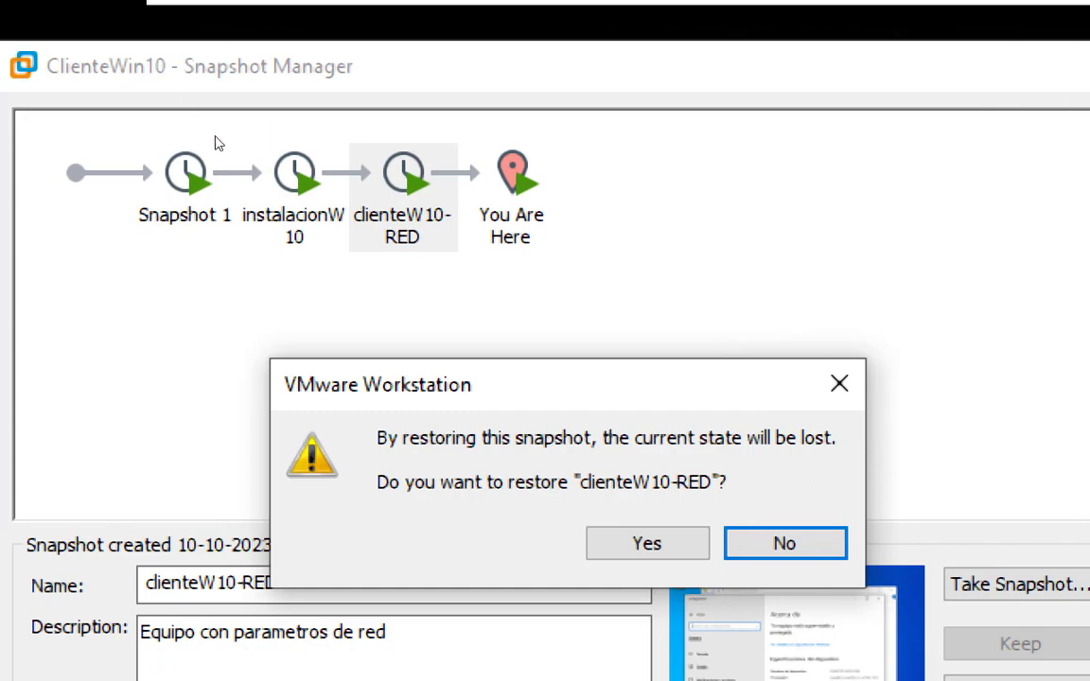
click(344, 274)
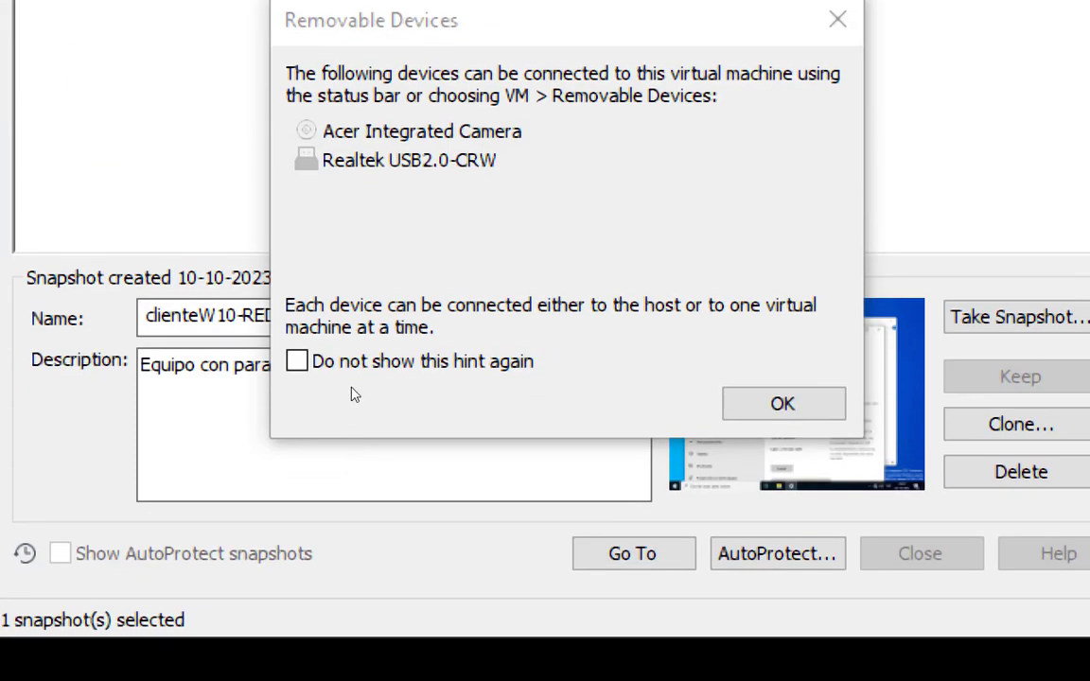
click(383, 337)
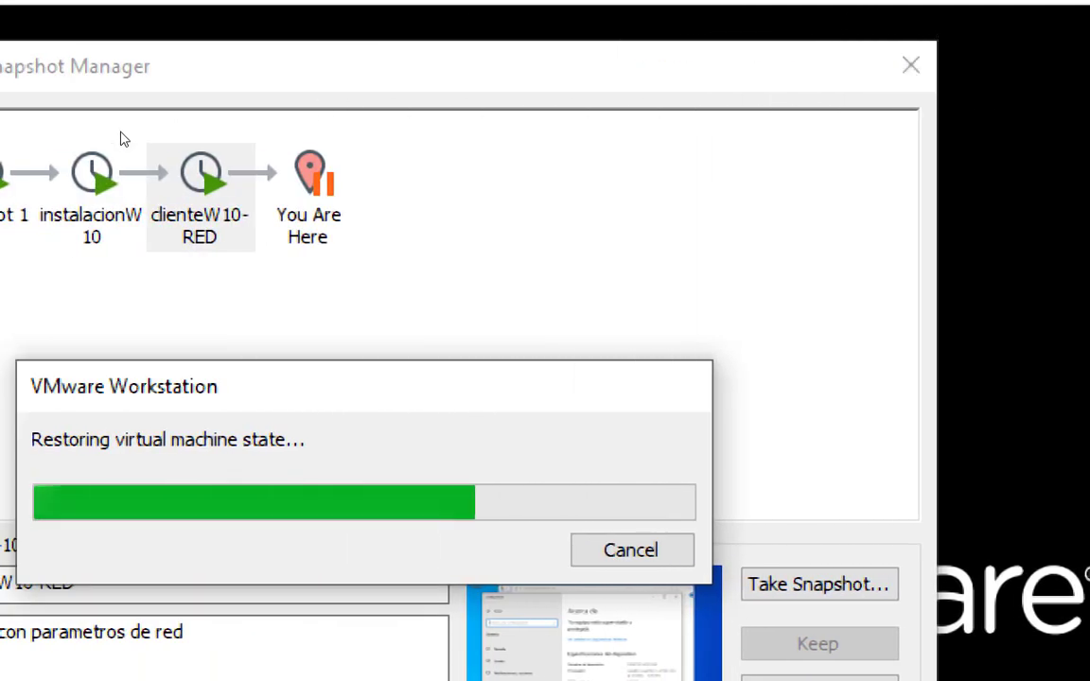
click(910, 64)
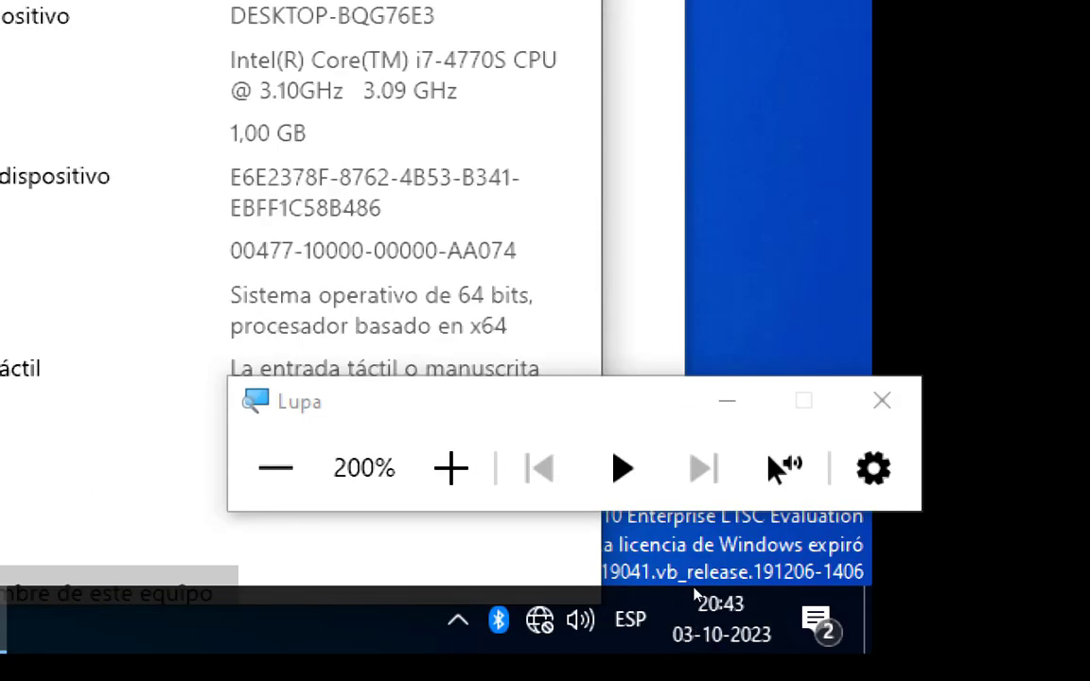
Open the domain and computer name change dialog from the Windows 10 client's advanced rename option in Acerca de.
click(691, 587)
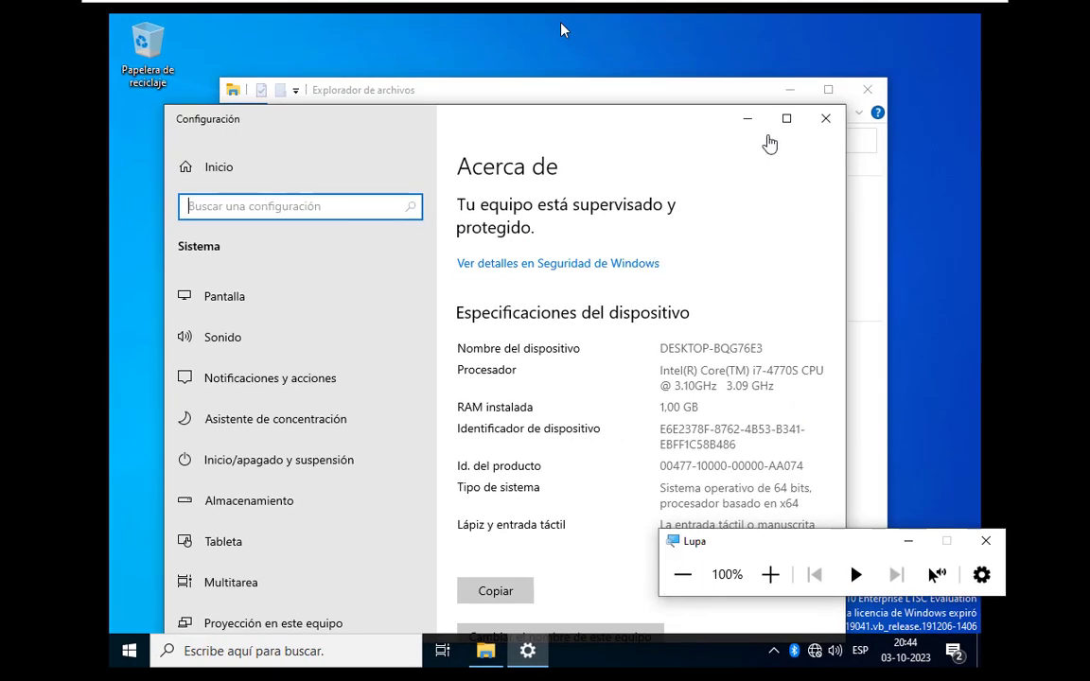
click(784, 122)
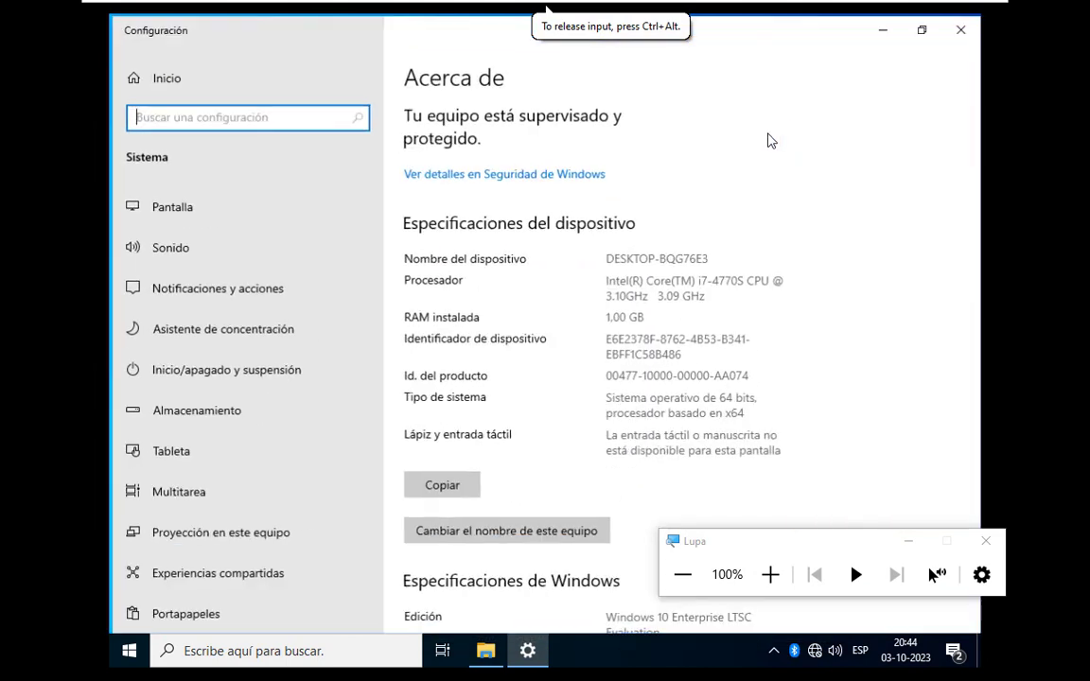
scroll(620, 512, down, 6)
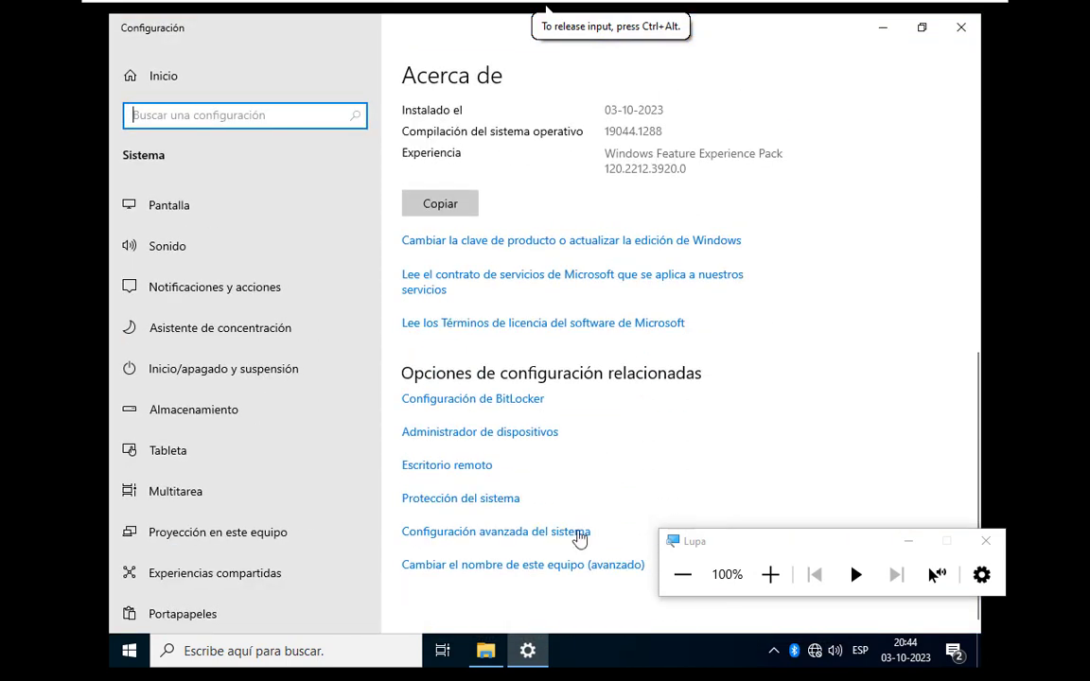
click(580, 568)
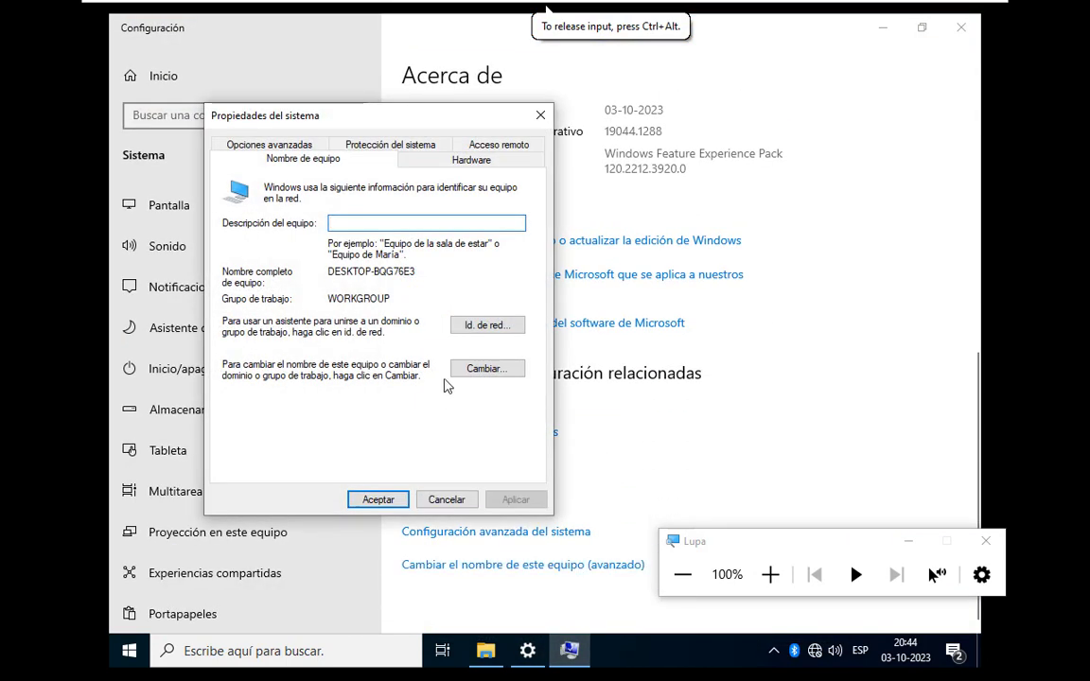
click(485, 369)
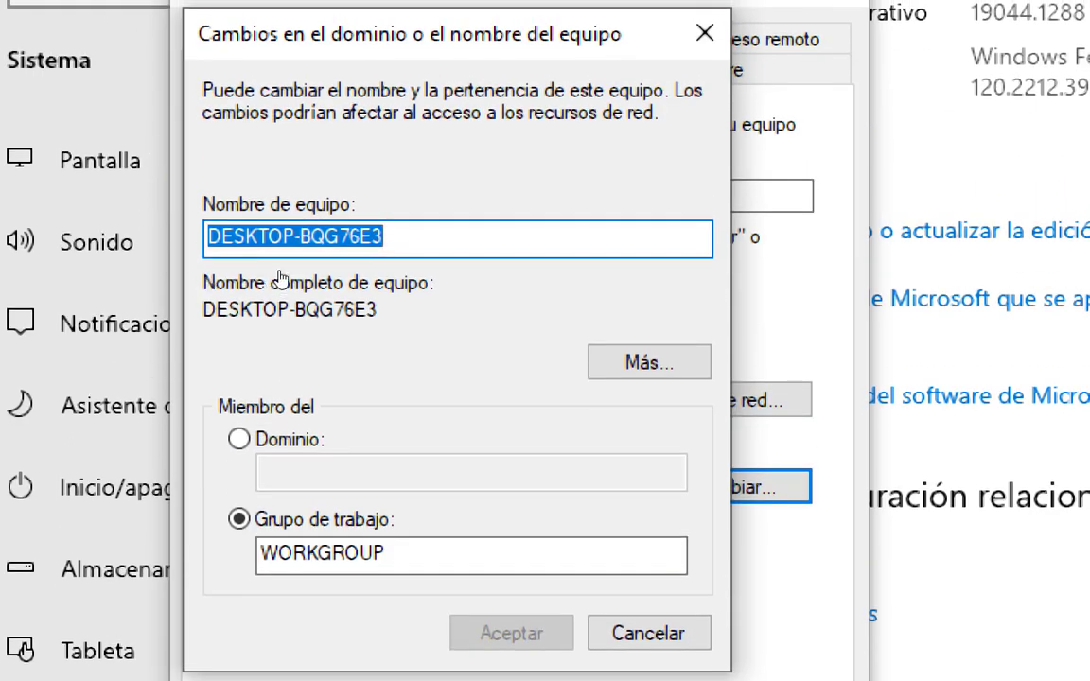
Set the computer name to PC100, make it a member of the test.org domain and submit the change.
key(BackSpace)
text(PC100)
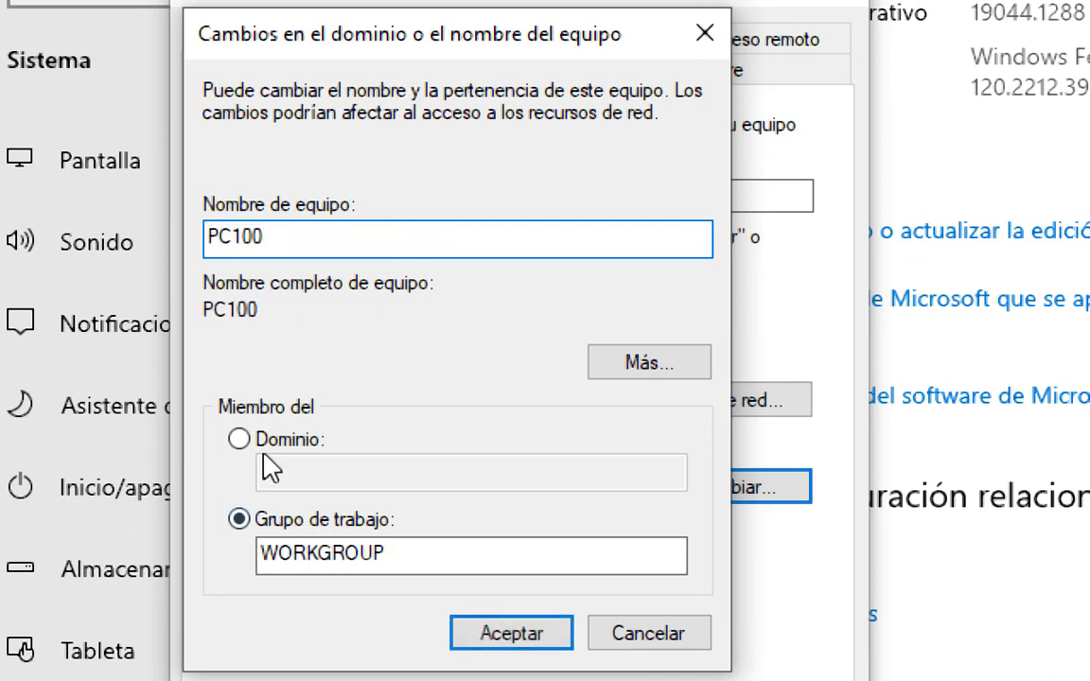
click(293, 443)
text(test.org)
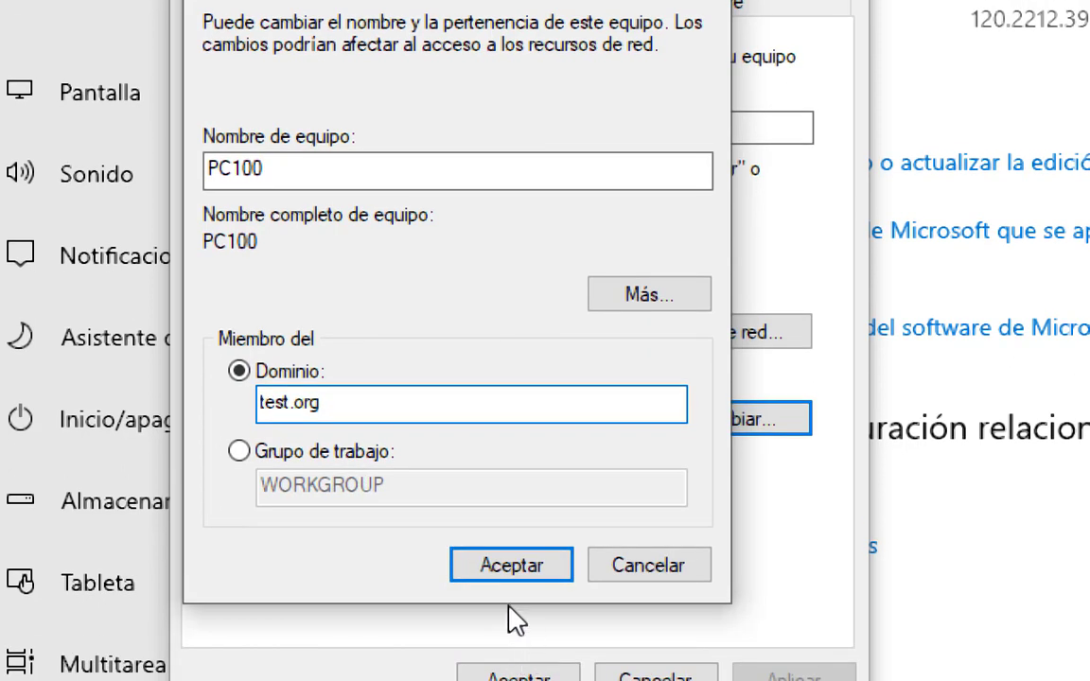
click(493, 636)
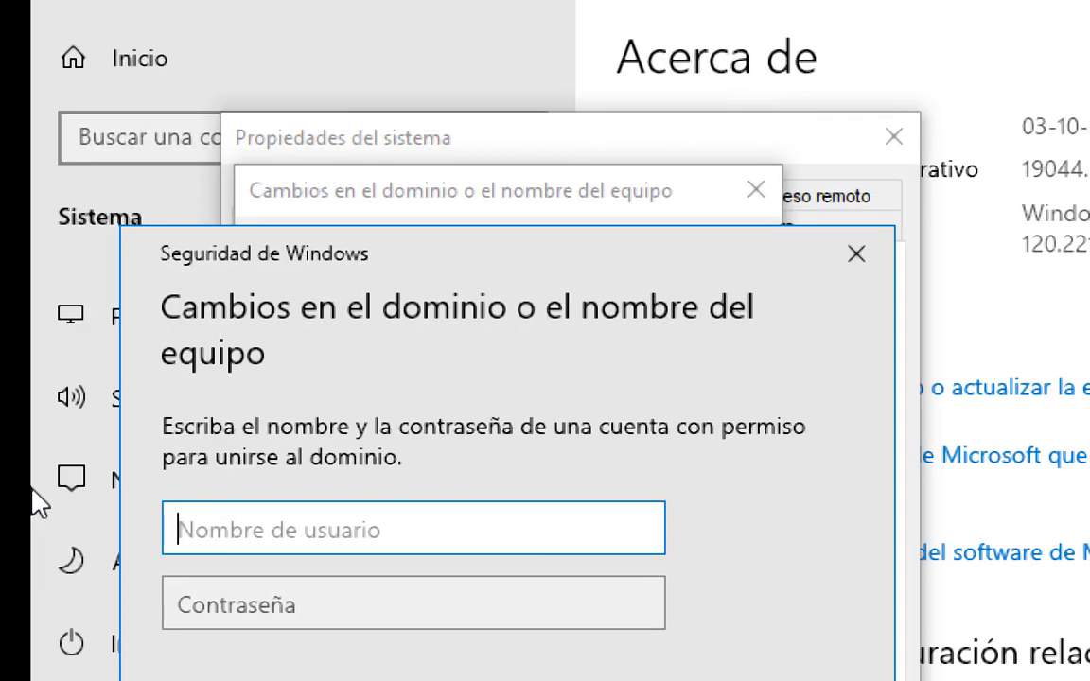
Authorise the test.org domain join with the administrador account and its password, and acknowledge the join message.
text(administrador)
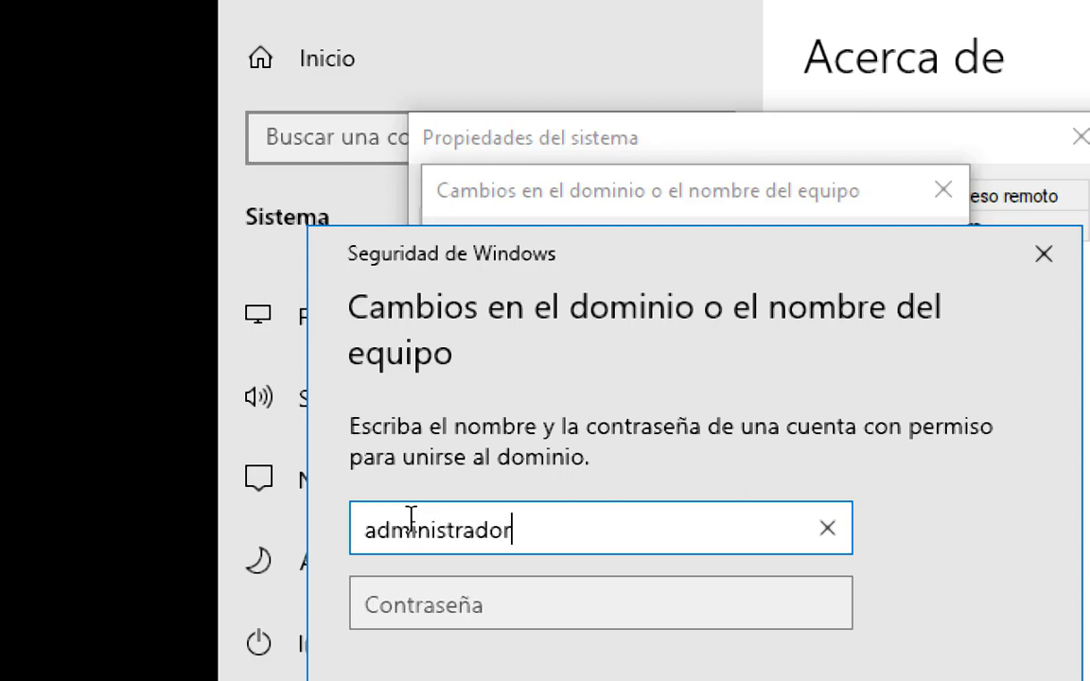
key(Tab)
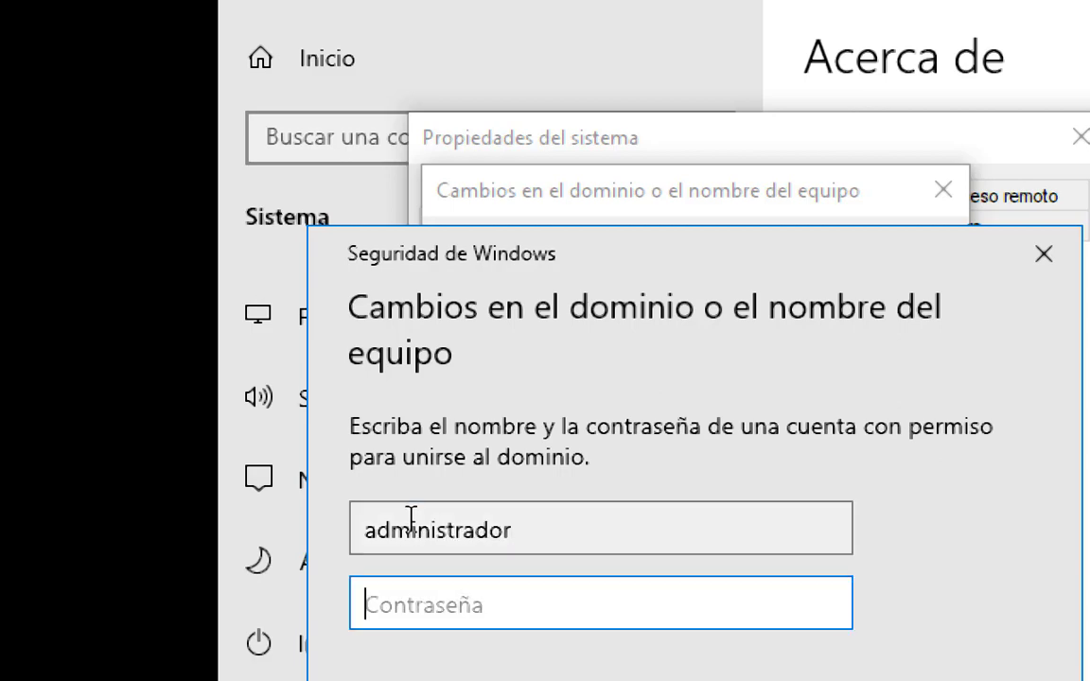
text(•••)
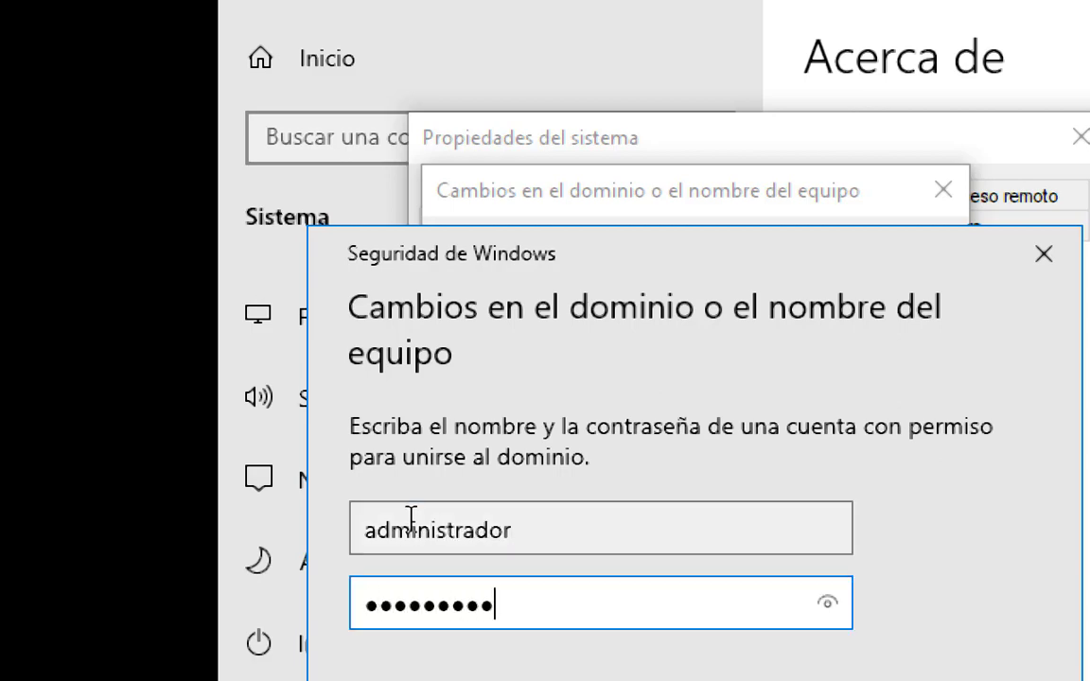
key(Return)
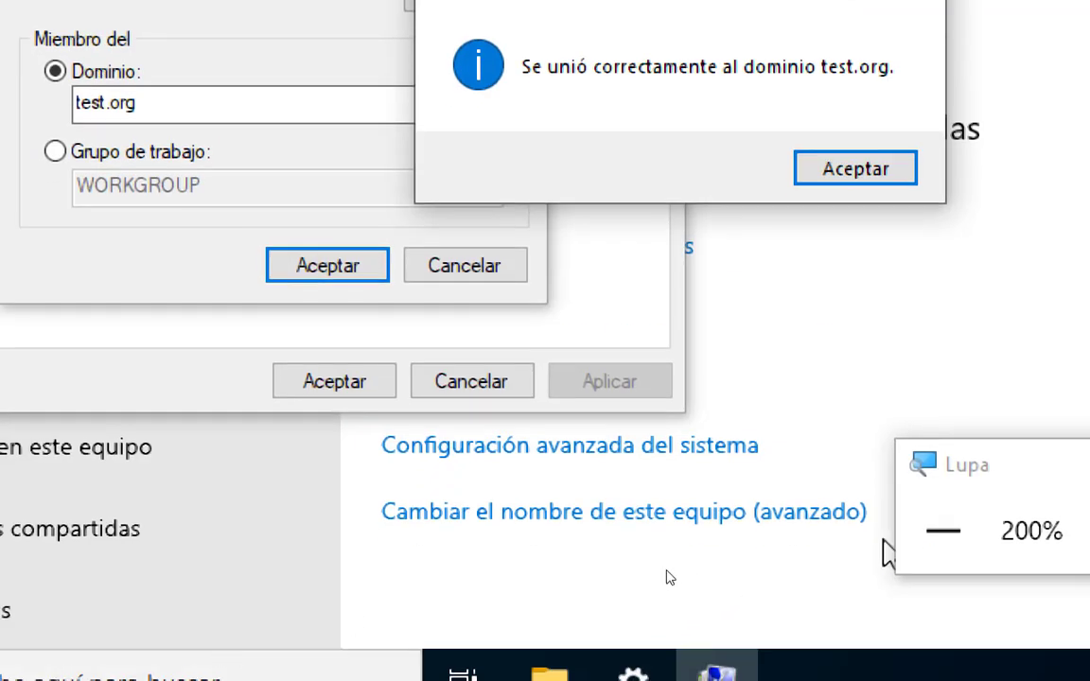
click(944, 531)
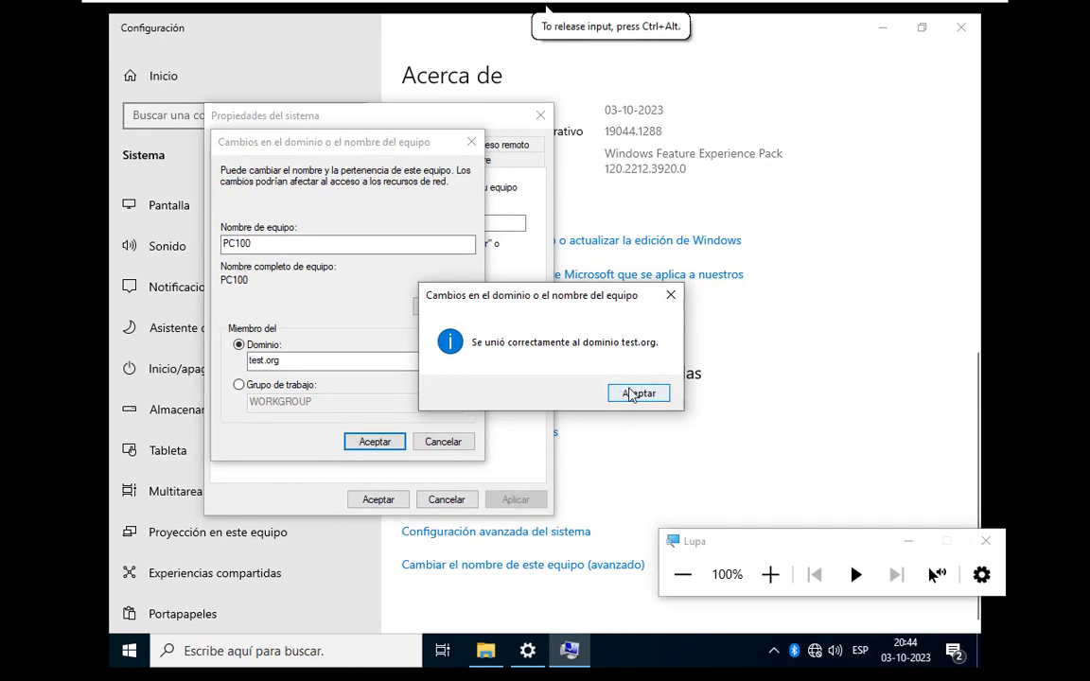
click(637, 394)
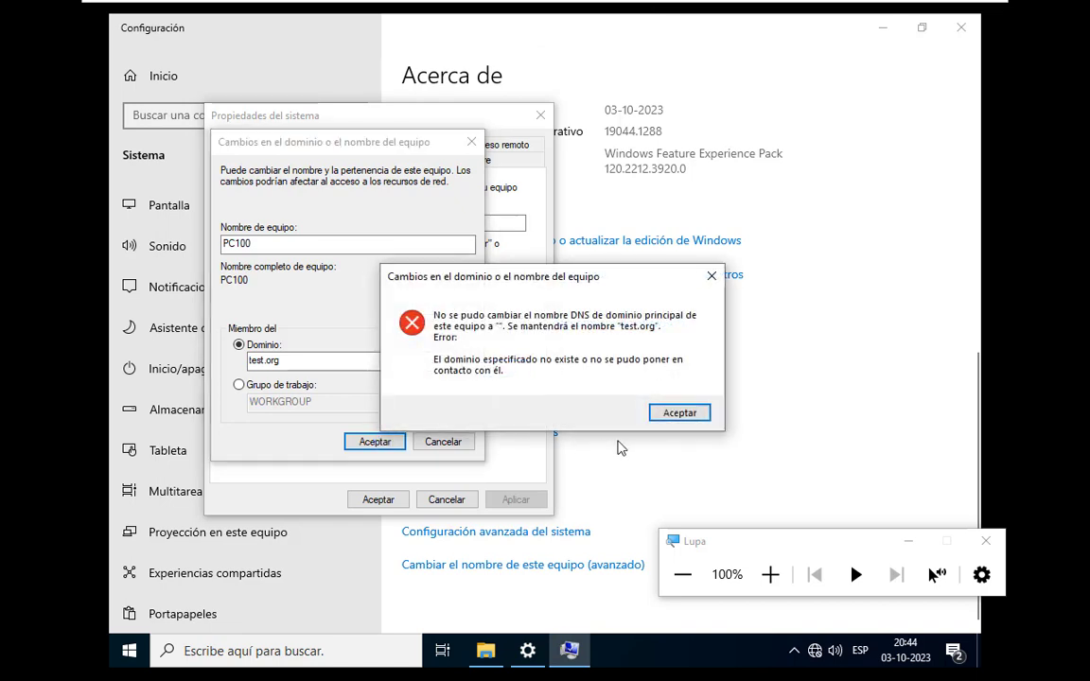
Dismiss the remaining domain change messages and close the system properties without restarting yet.
click(680, 413)
click(645, 355)
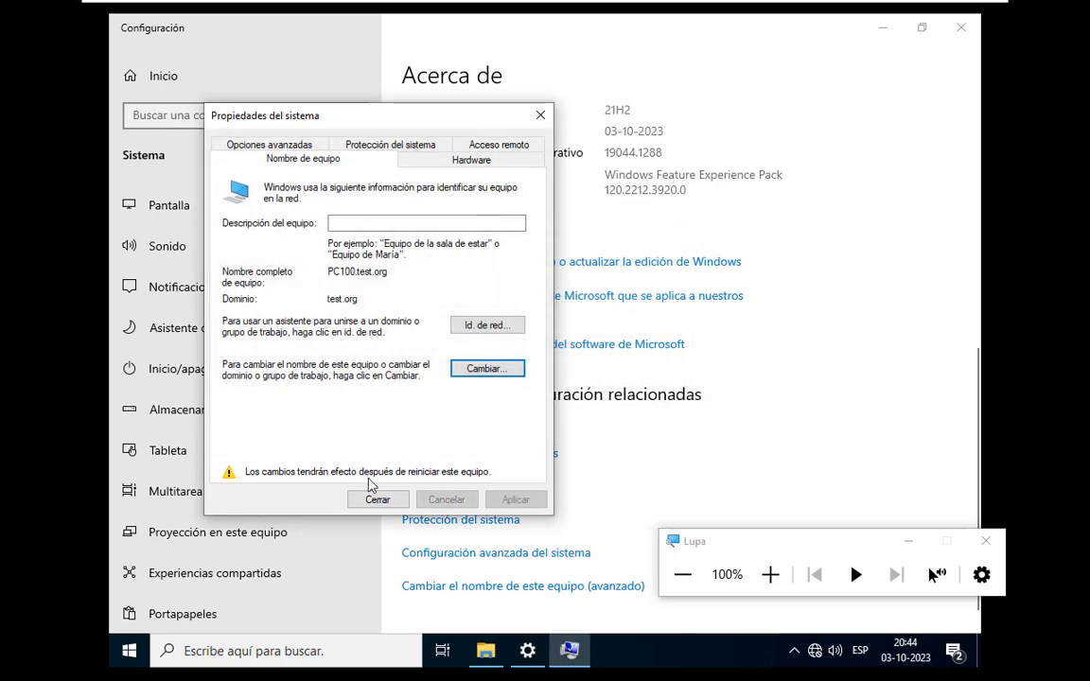
click(377, 566)
click(617, 356)
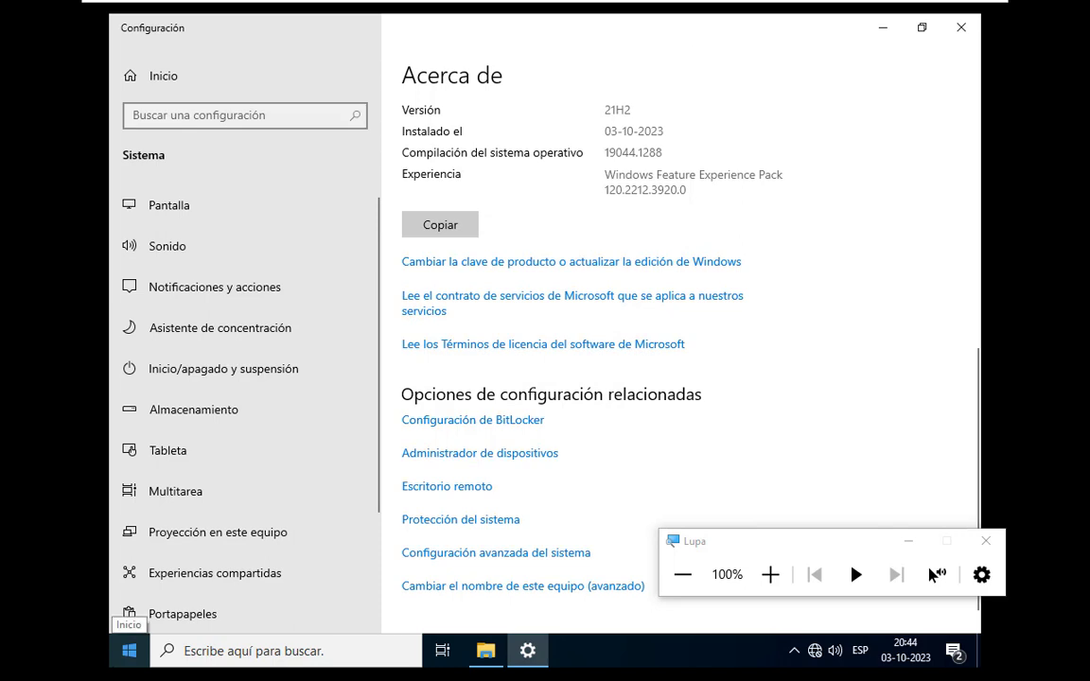
Restart the Windows 10 client to apply the new name and domain membership.
click(130, 653)
click(132, 612)
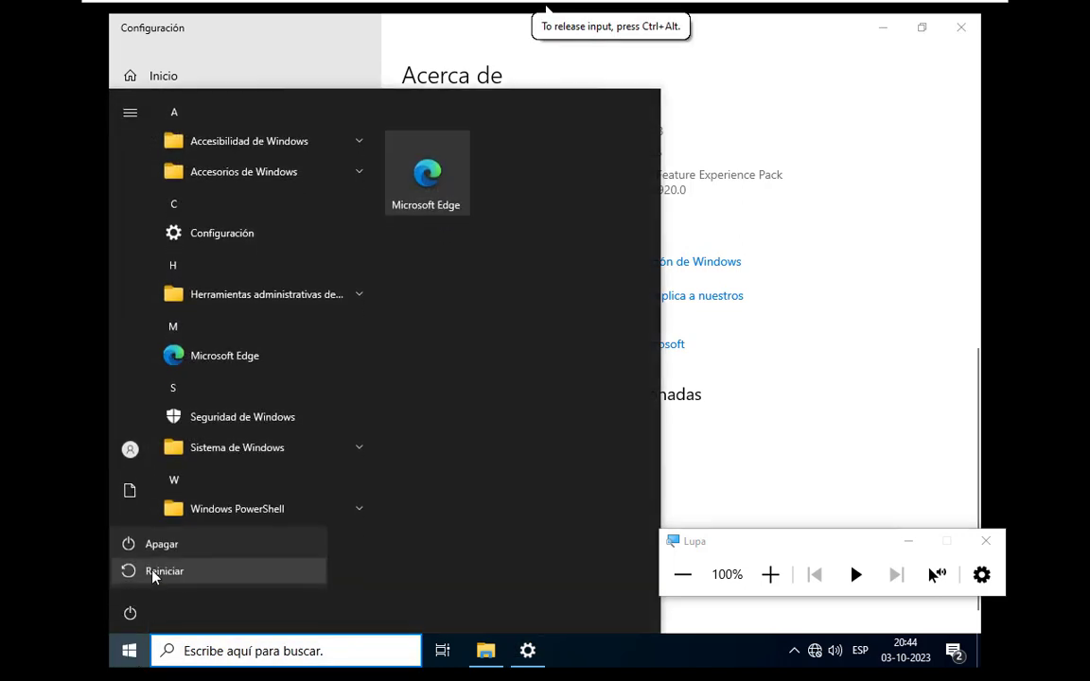
click(152, 564)
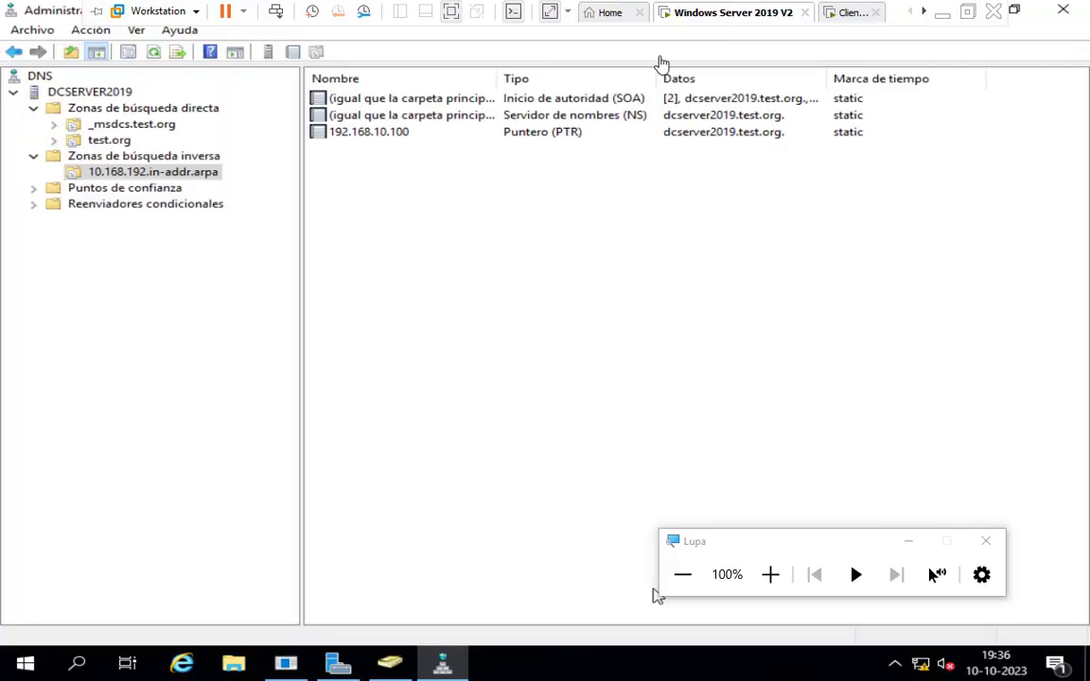
Check the server's reverse lookup zone, return to the restarting client and bring up its sign-in screen.
click(662, 63)
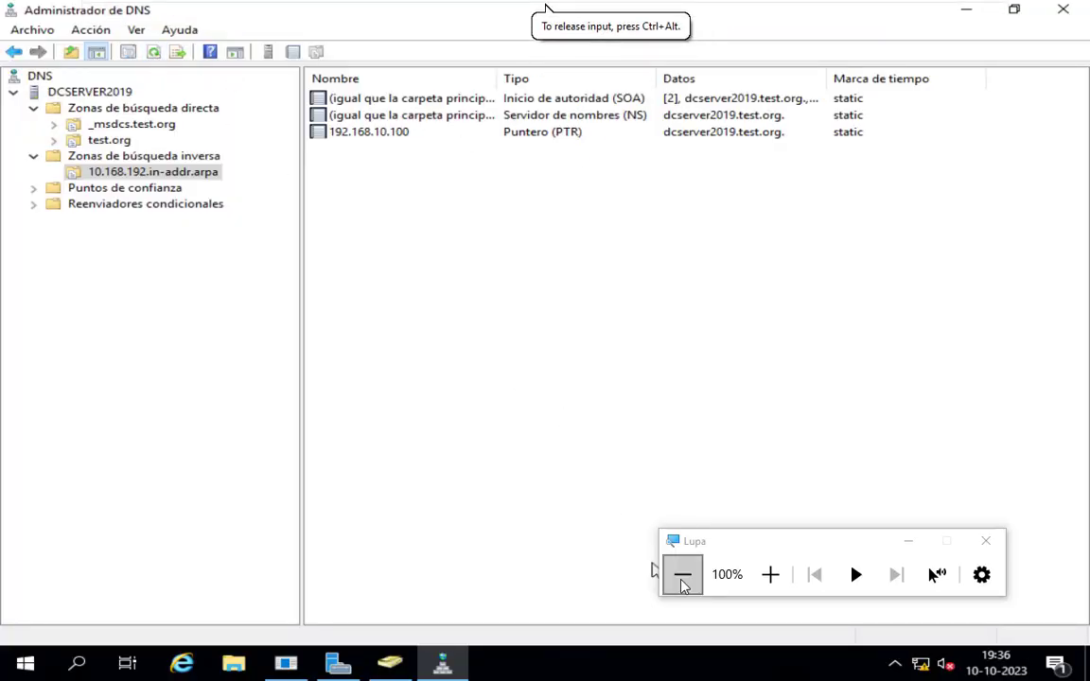
mouse_move(666, 2)
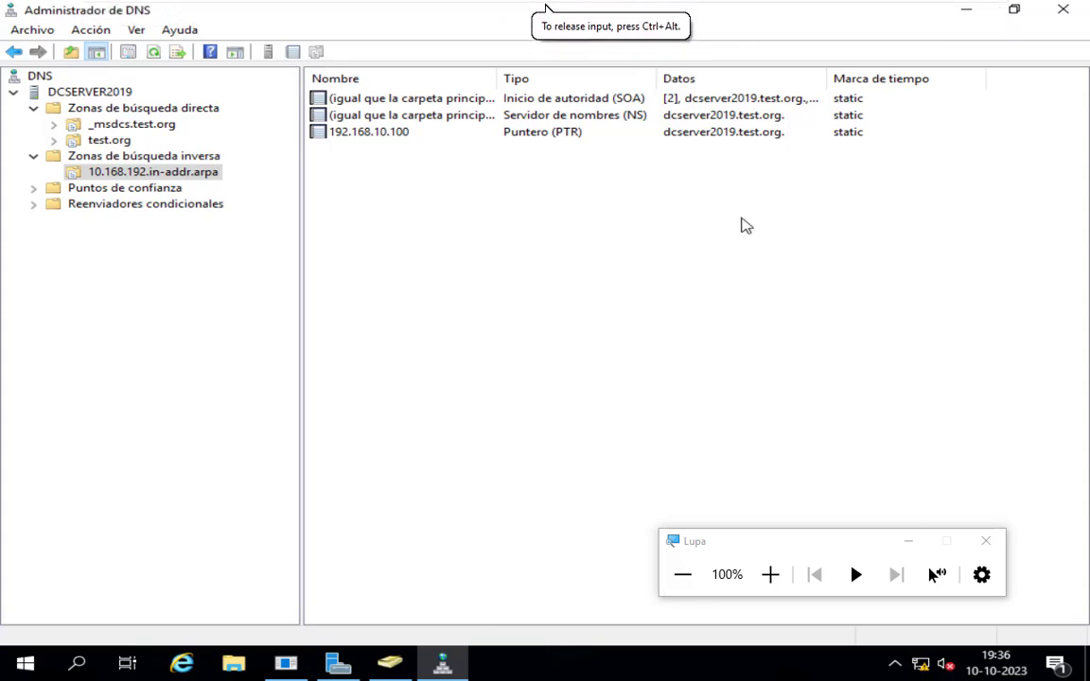
mouse_move(776, 6)
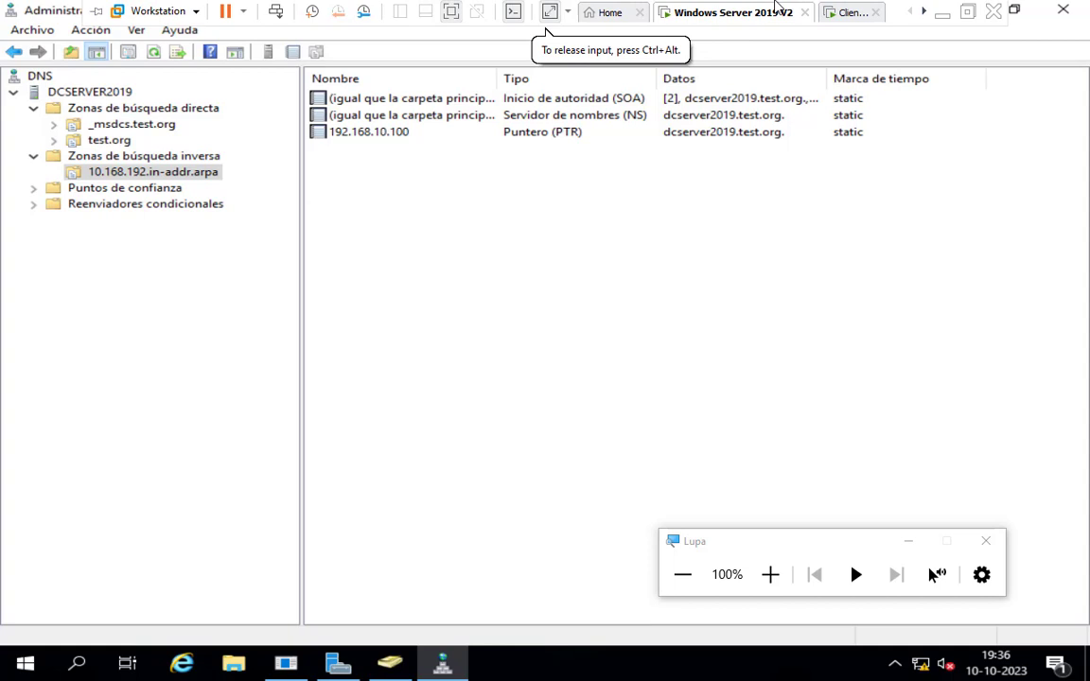
click(845, 12)
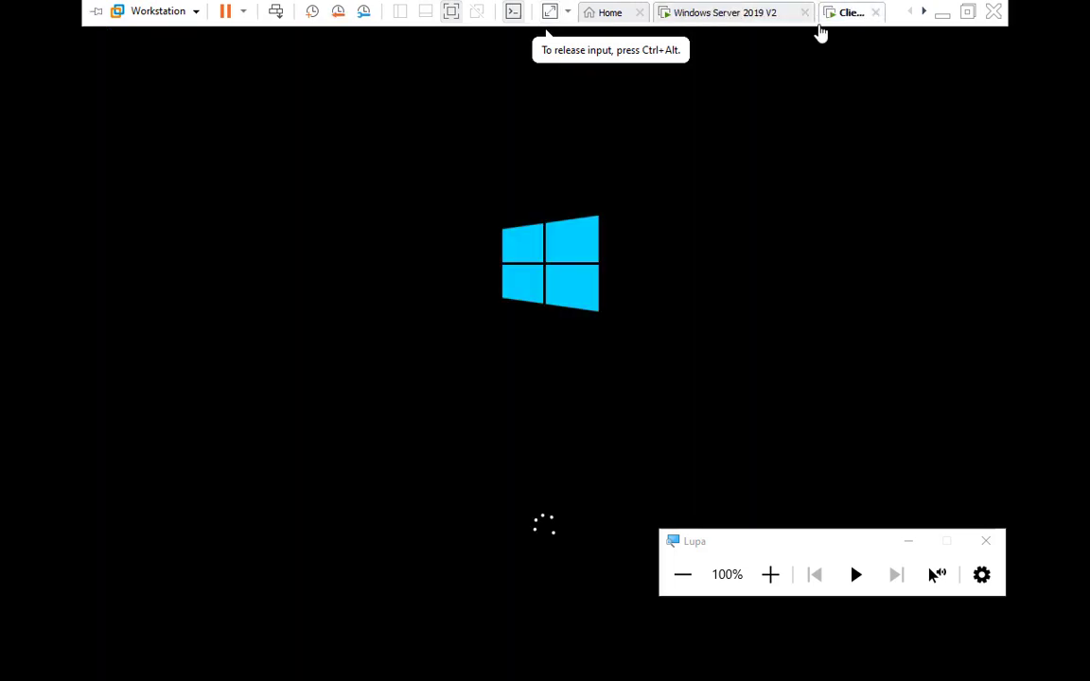
click(452, 365)
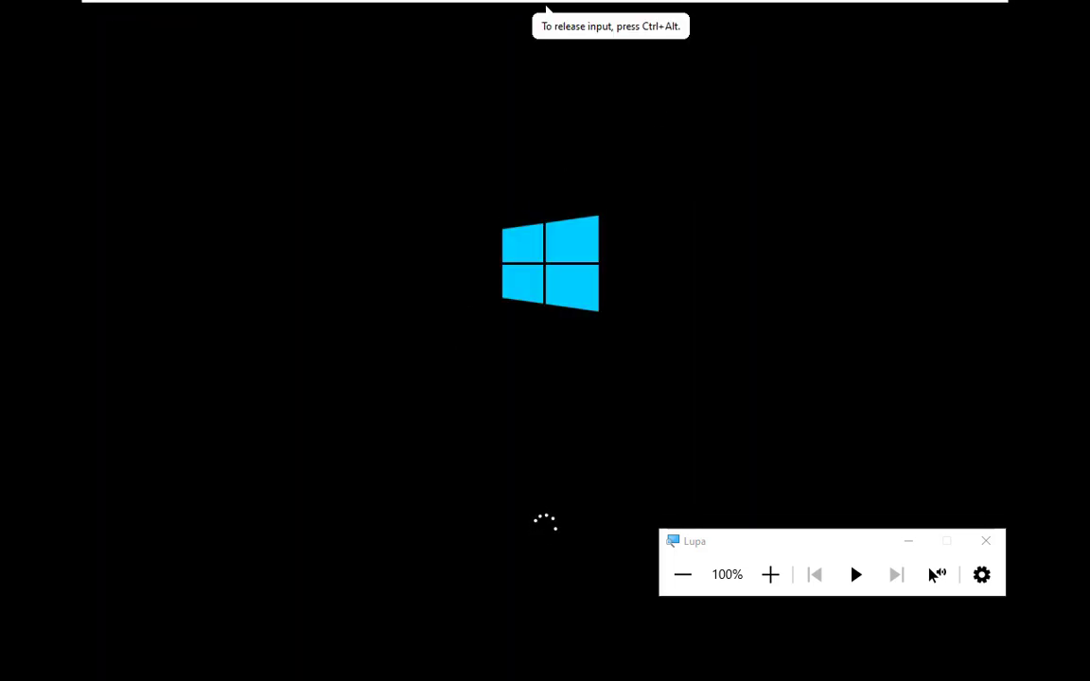
mouse_move(845, 6)
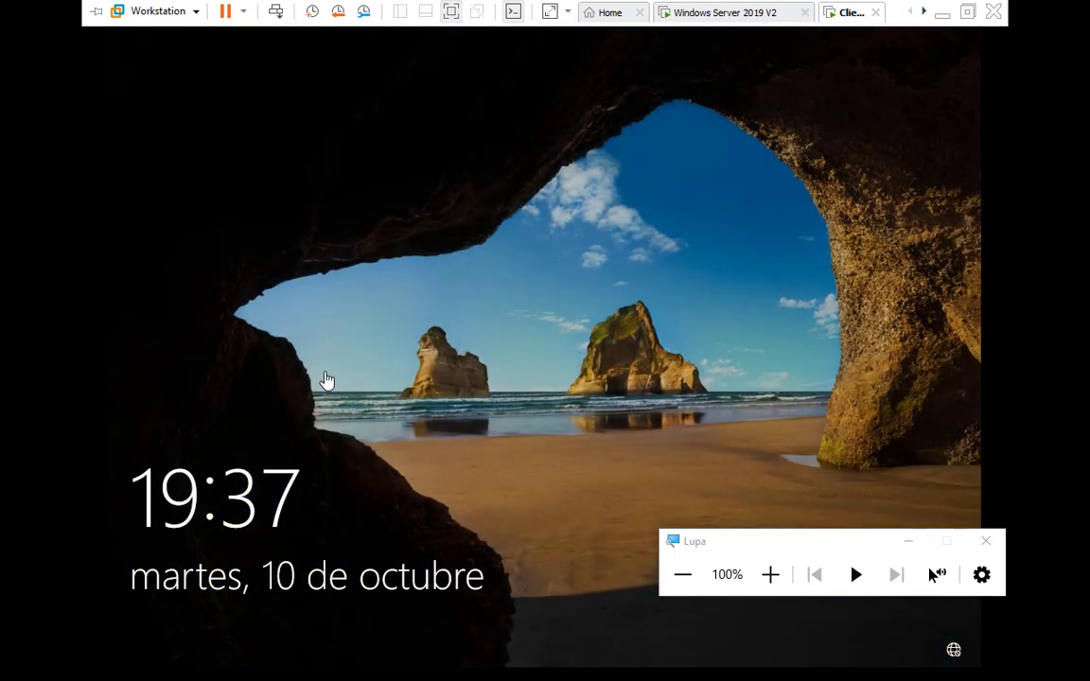
click(362, 472)
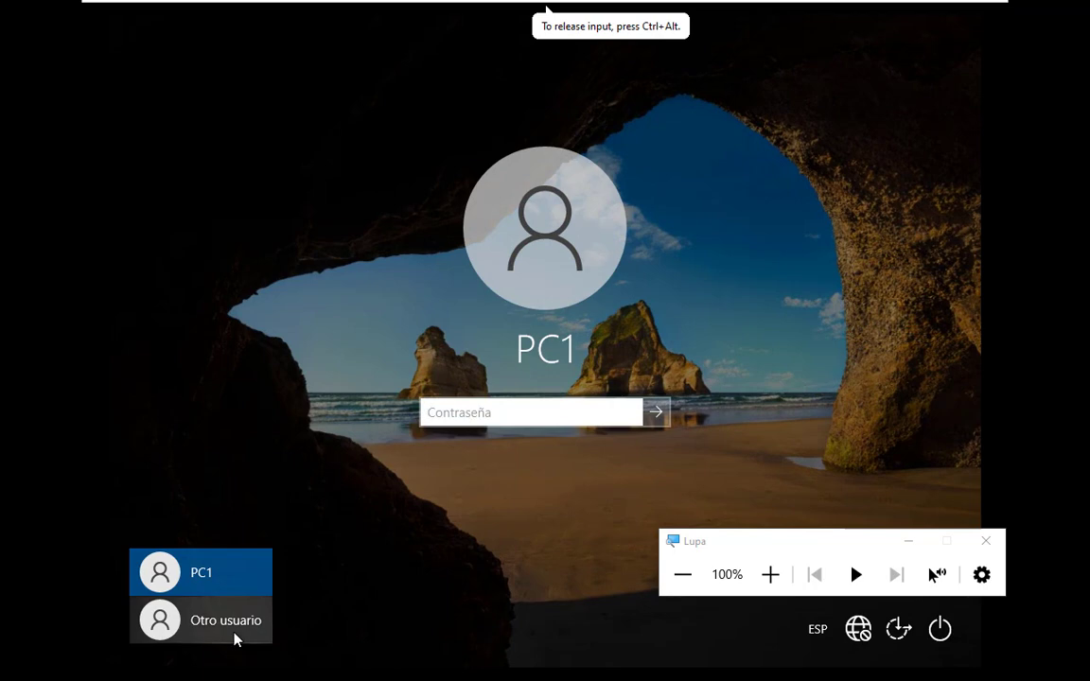
Switch to the Windows Server 2019 V2 virtual machine and refresh the 10.168.192.in-addr.arpa zone to check its pointer records.
key(ctrl+alt)
click(704, 13)
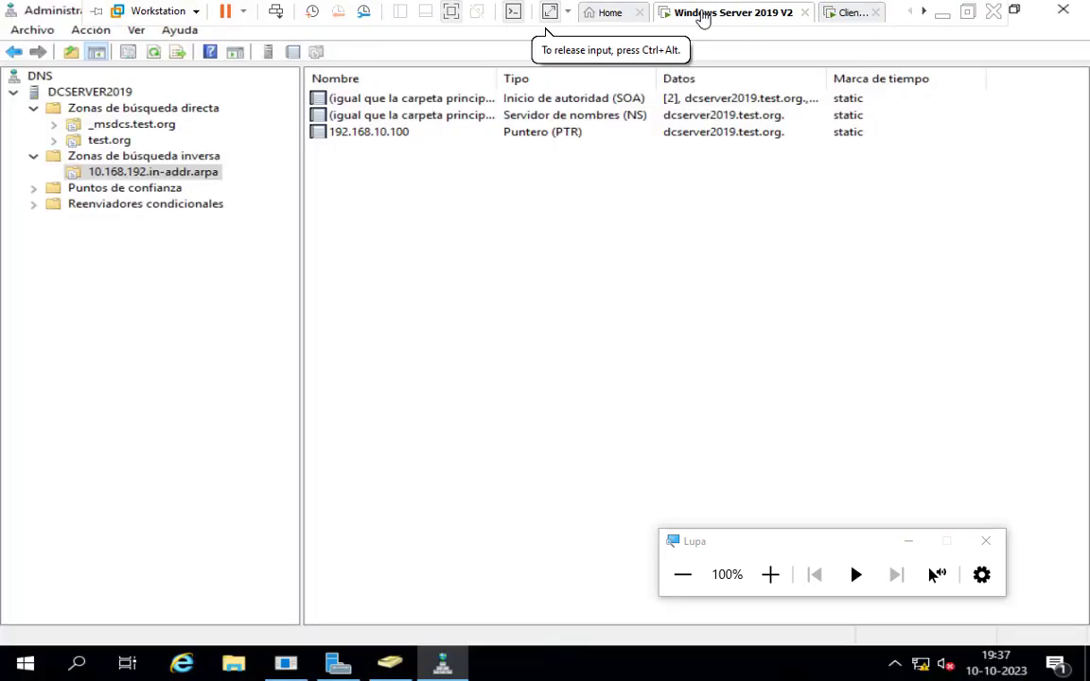
click(152, 52)
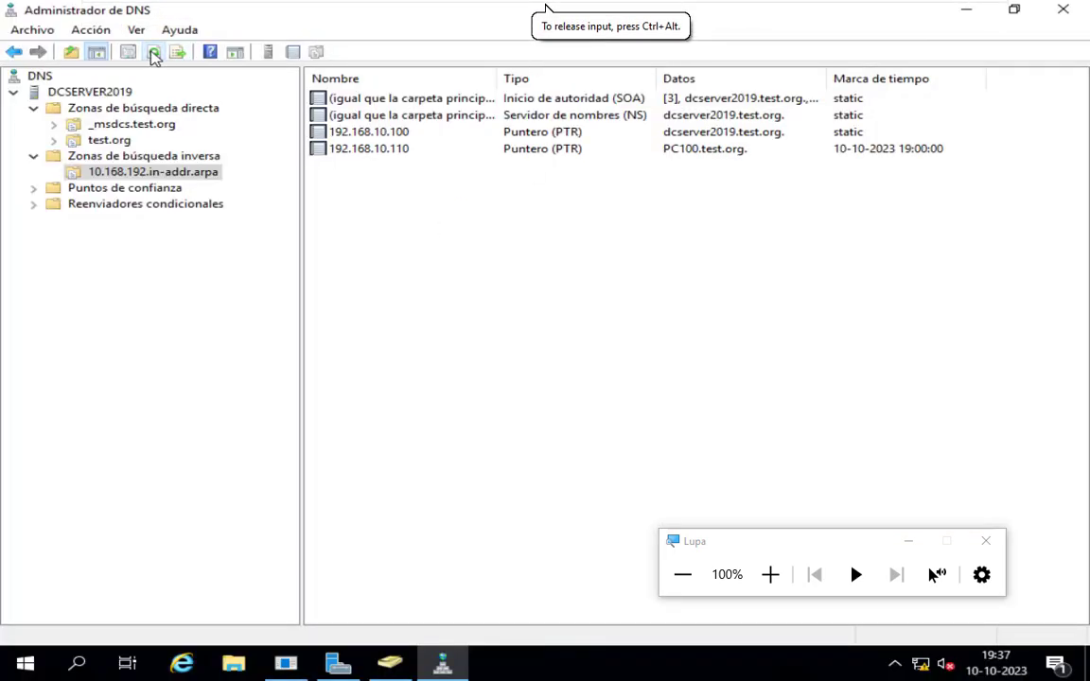
click(770, 575)
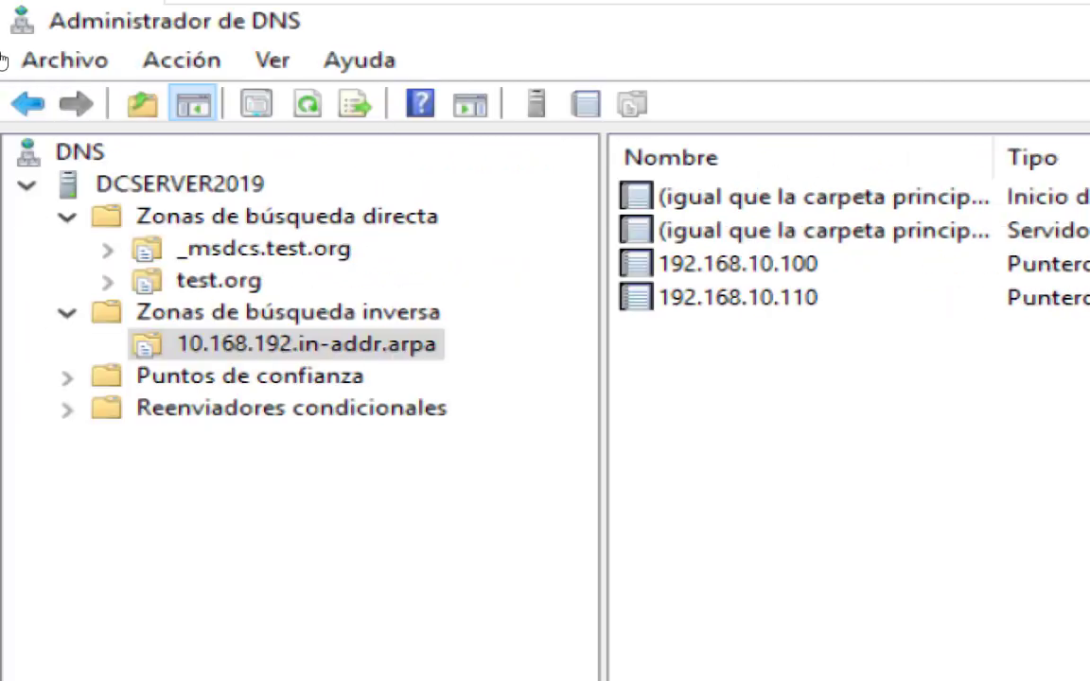
Open the test.org forward lookup zone, refresh it and examine the client's host records with their addresses and timestamps.
click(247, 279)
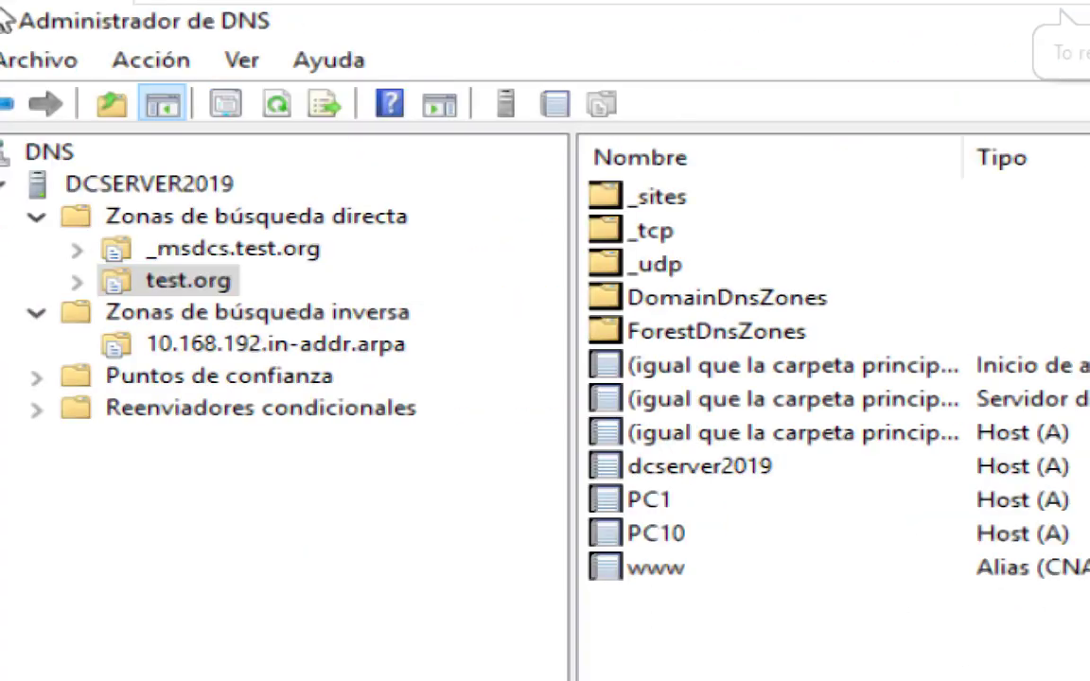
click(276, 103)
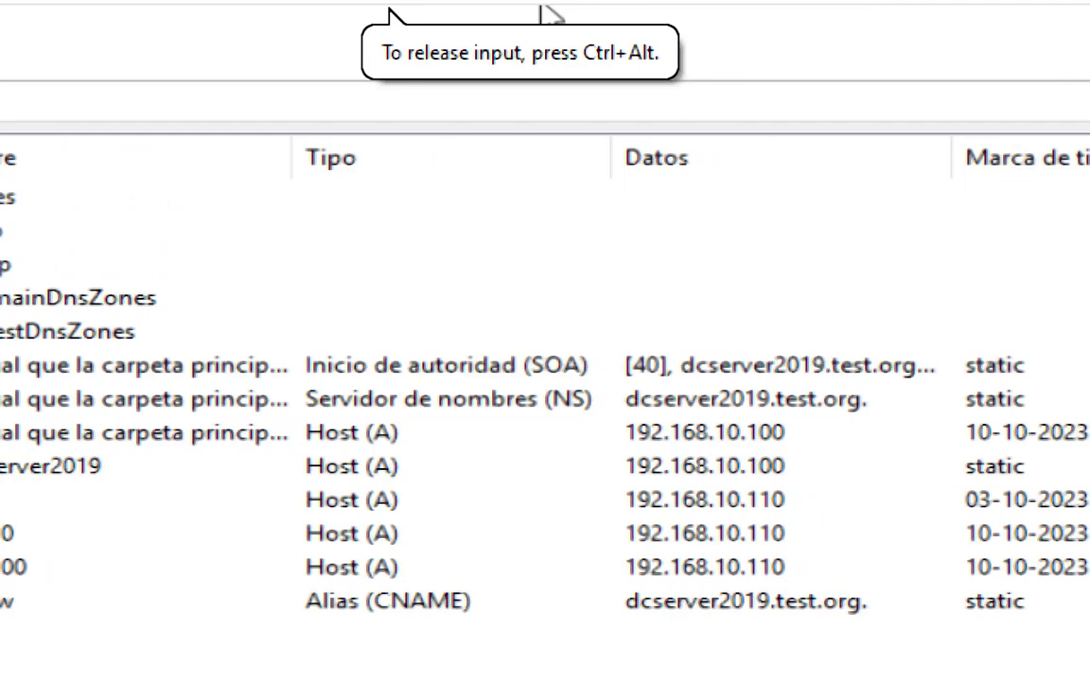
mouse_move(1036, 7)
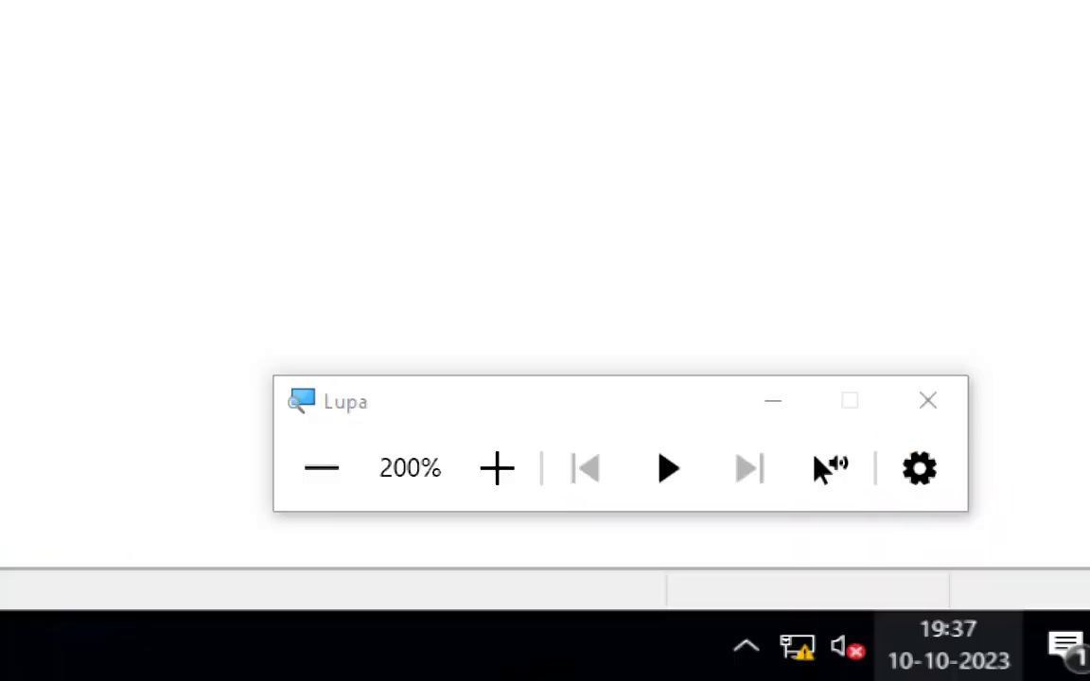
click(320, 467)
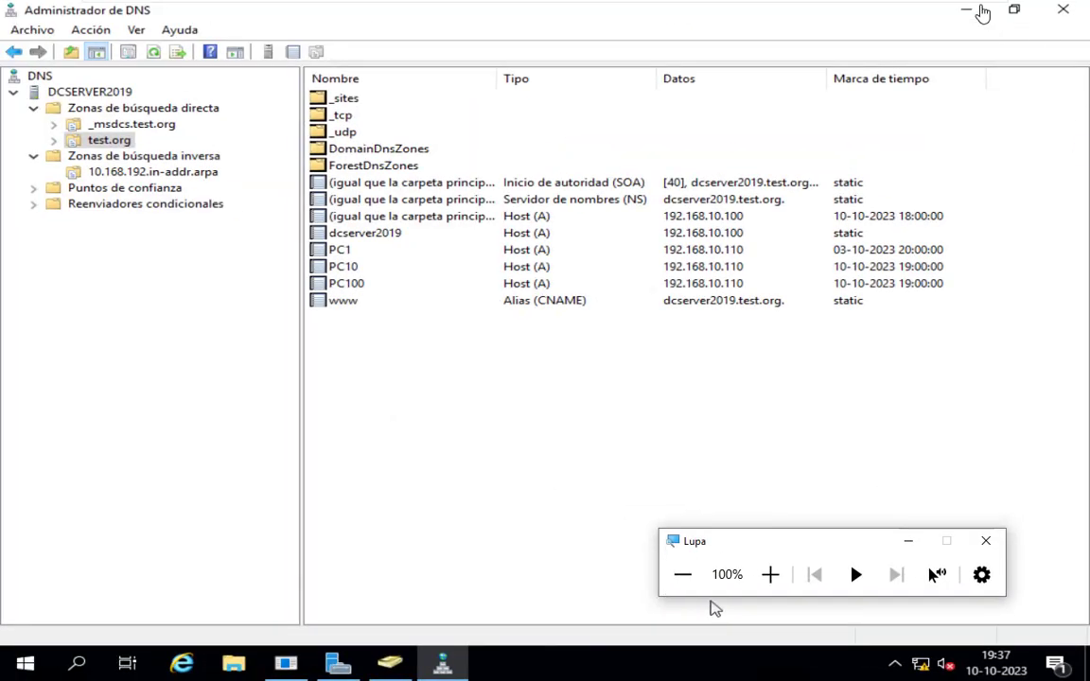
mouse_move(899, 7)
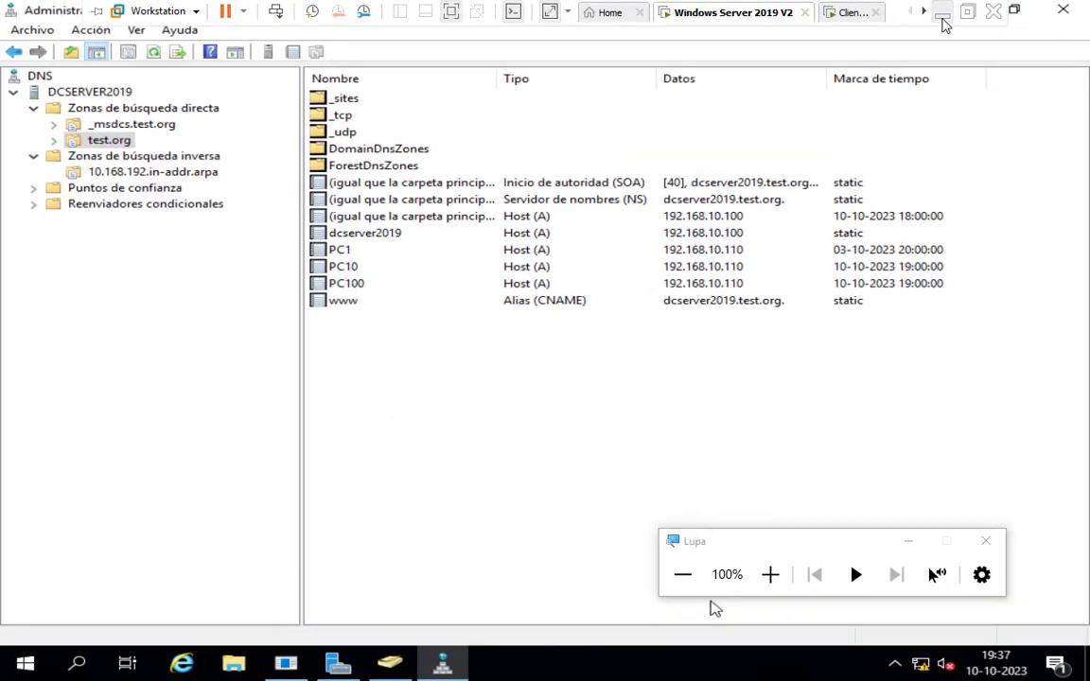